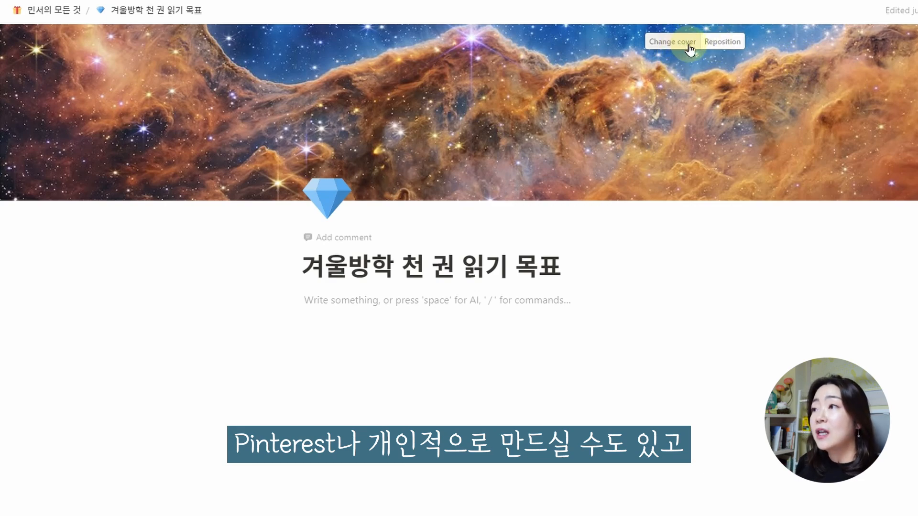
# - Browse the gallery and Unsplash images and replace the page cover with a soft teal-to-coral gradient
pyautogui.click(692, 49)
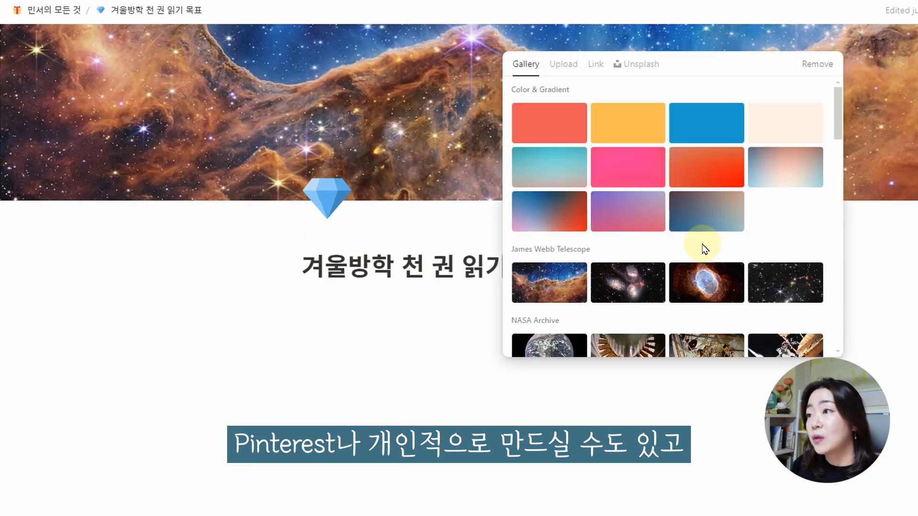
pyautogui.scroll(-10, 721, 252)
pyautogui.click(634, 63)
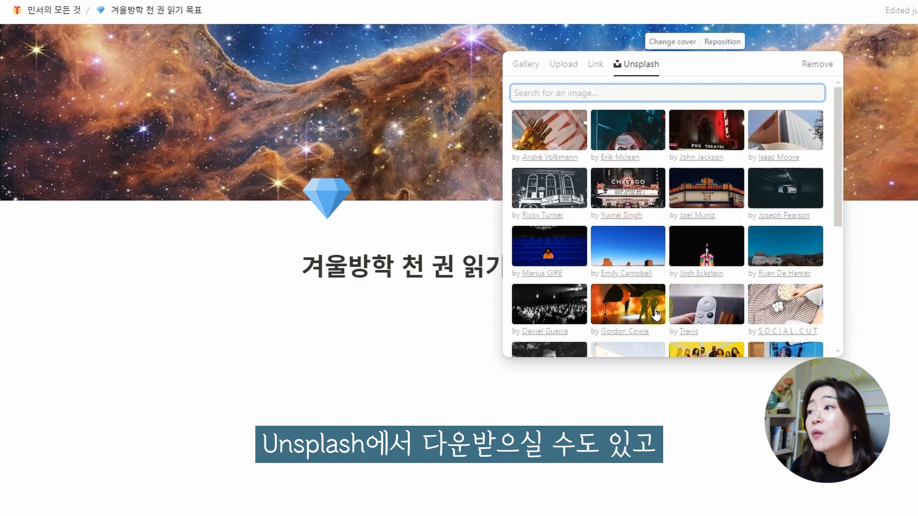
pyautogui.scroll(-5, 762, 303)
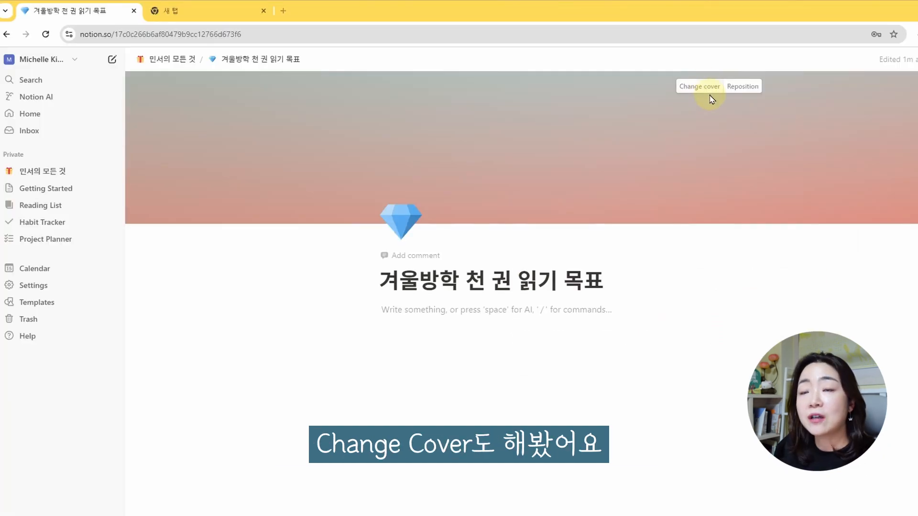
# - Insert a calendar view database in the page body and switch the page to full width
pyautogui.click(419, 320)
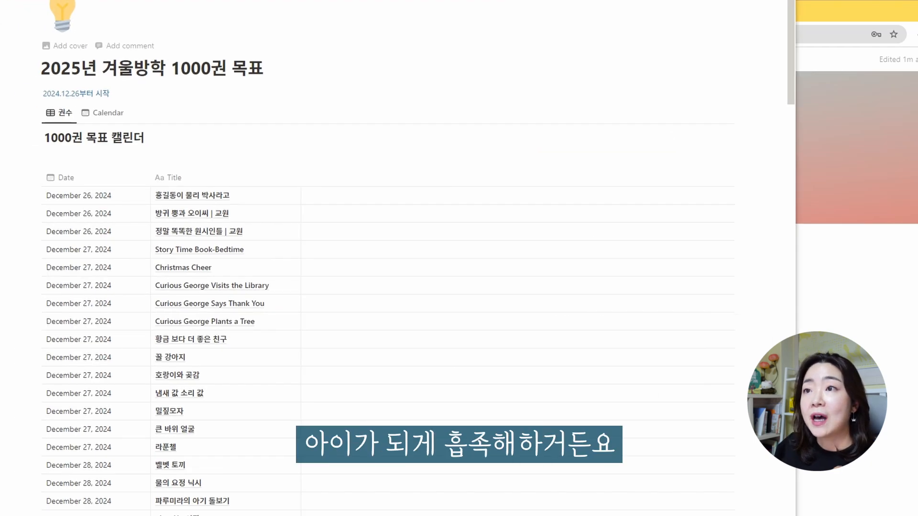
pyautogui.click(301, 157)
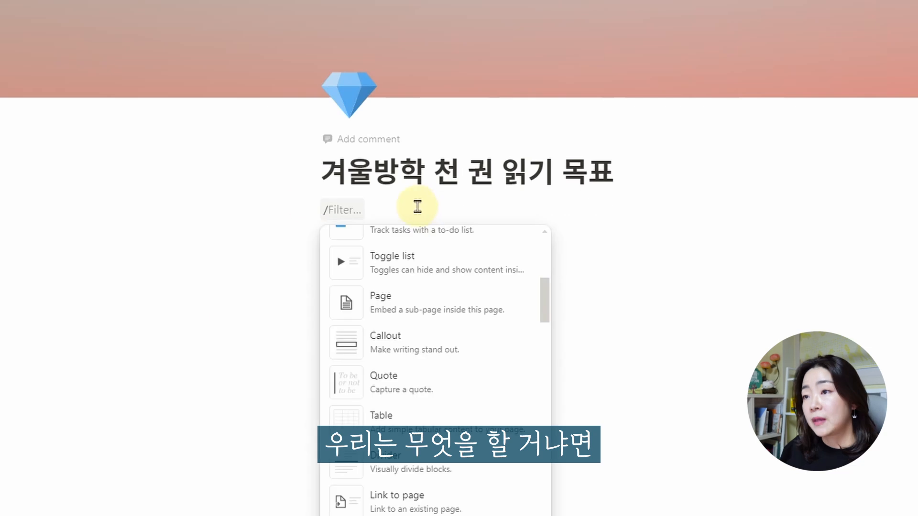
pyautogui.click(415, 206)
pyautogui.write('cal')
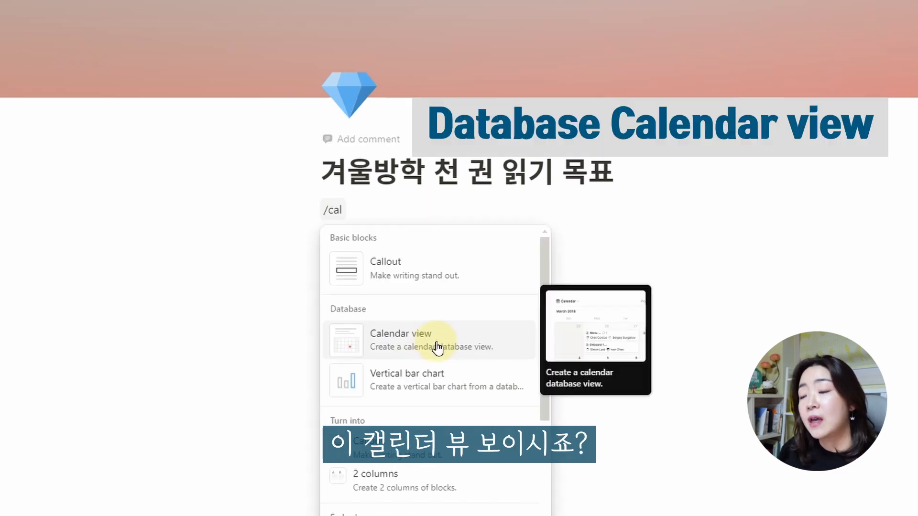
pyautogui.click(437, 348)
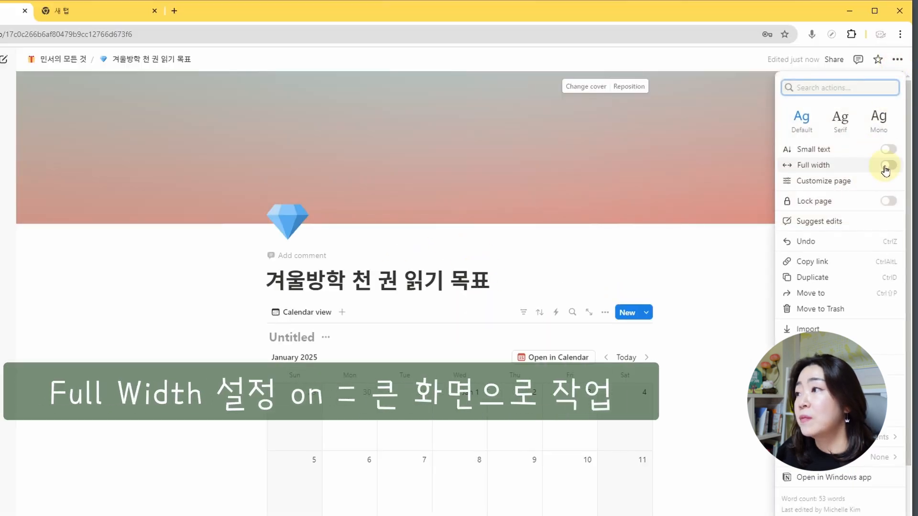
pyautogui.click(887, 166)
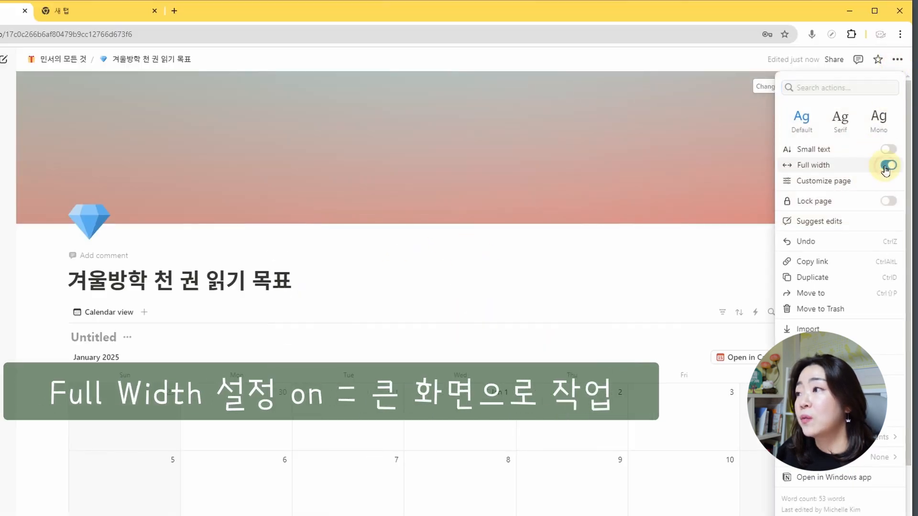
pyautogui.click(639, 284)
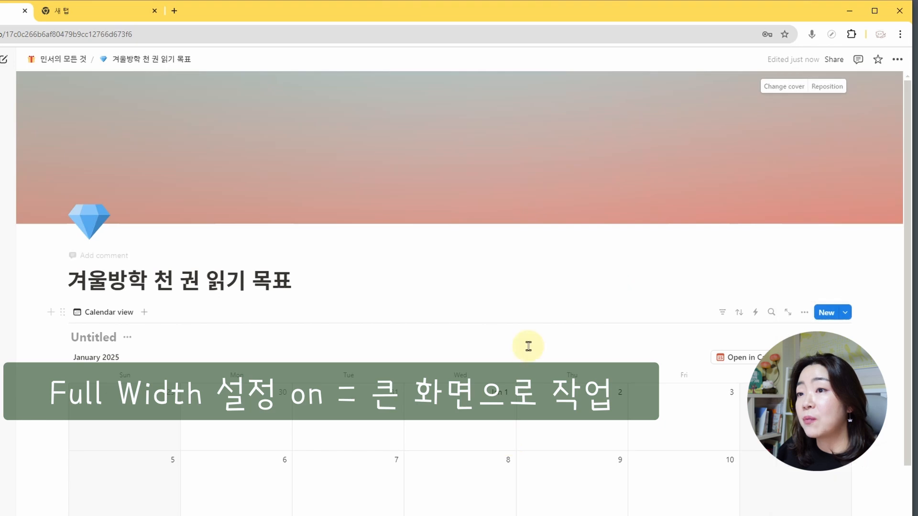
# - Add a calendar entry on January 15, 2025 titled 르누아르
pyautogui.scroll(-5, 528, 346)
pyautogui.moveTo(907, 247); pyautogui.dragTo(908, 214)
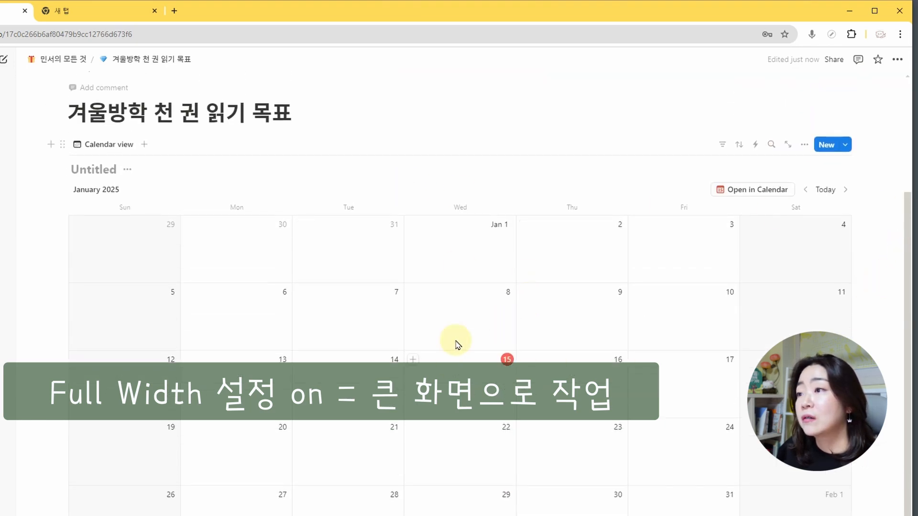
pyautogui.click(418, 368)
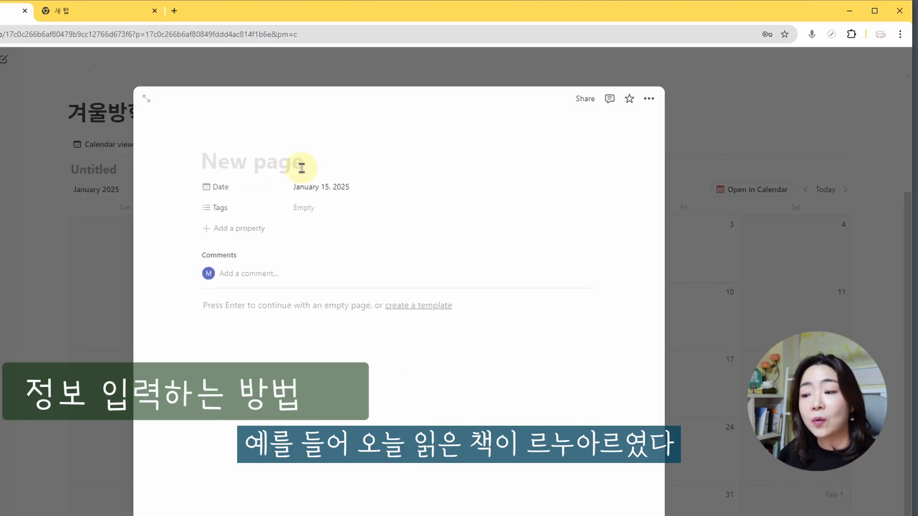
pyautogui.write('르나')
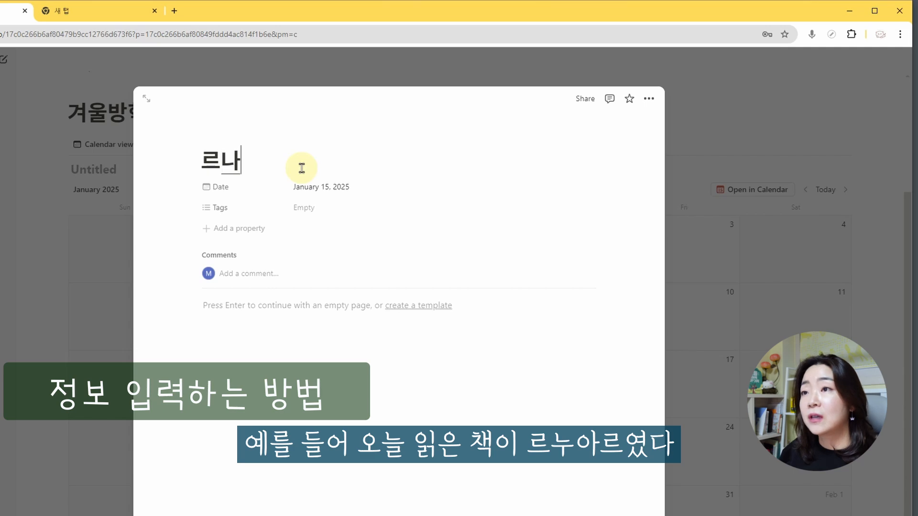
pyautogui.write('아르')
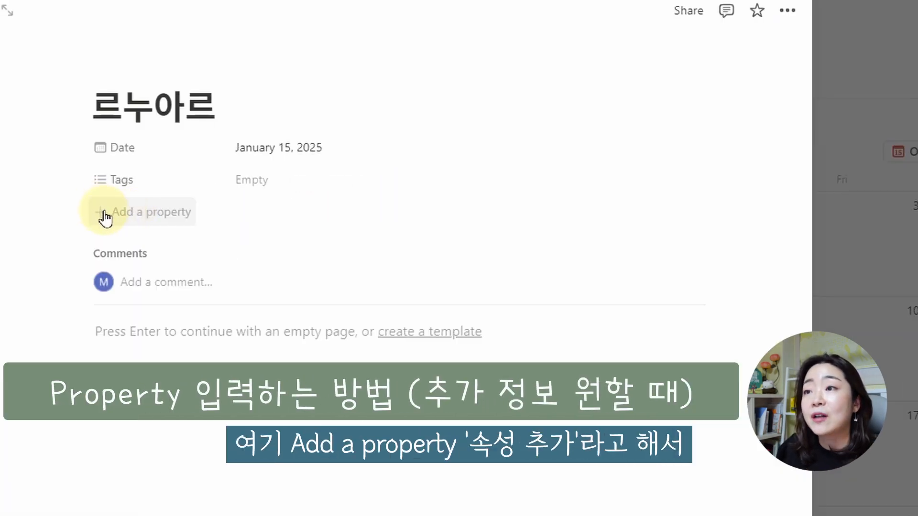
# - Add a Select property to the 르누아르 entry
pyautogui.click(104, 214)
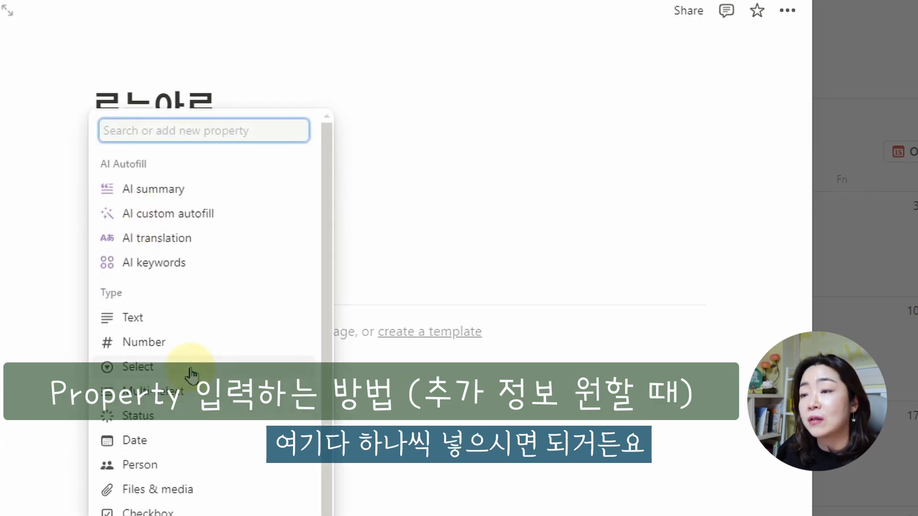
pyautogui.click(714, 420)
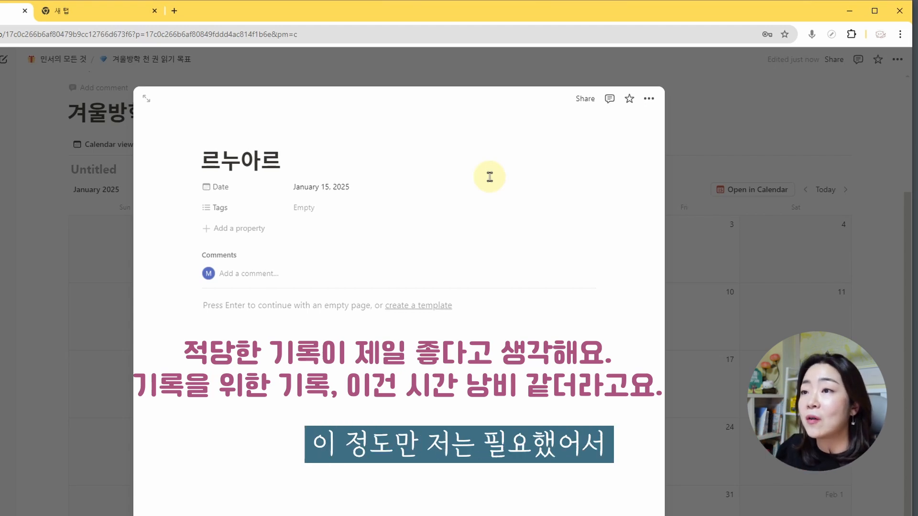
pyautogui.click(304, 207)
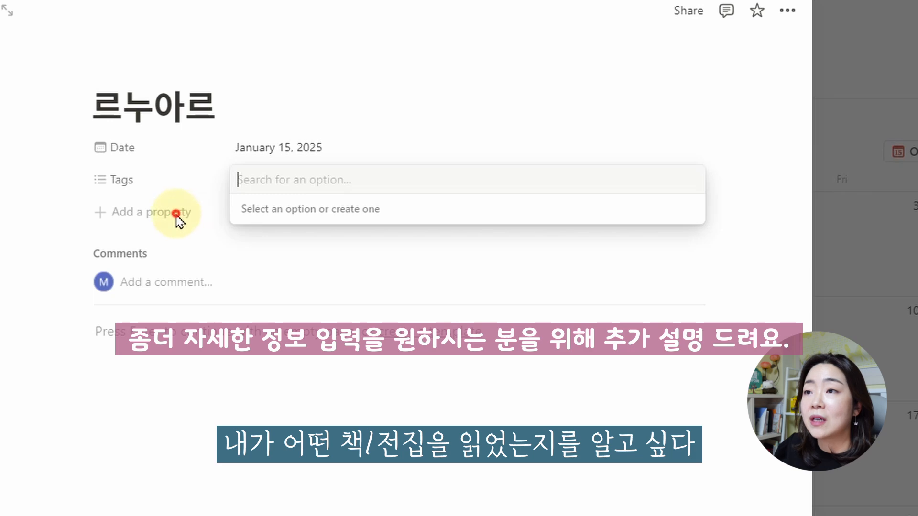
pyautogui.click(176, 214)
pyautogui.click(165, 213)
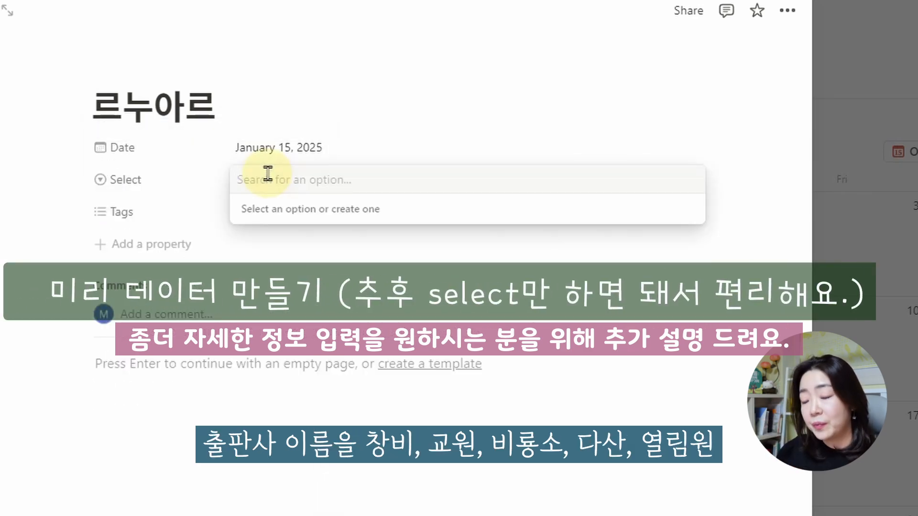
# - Create the options 창비, 교원 and 비룡소 for the Select property
pyautogui.write('ㅊ')
pyautogui.write('비')
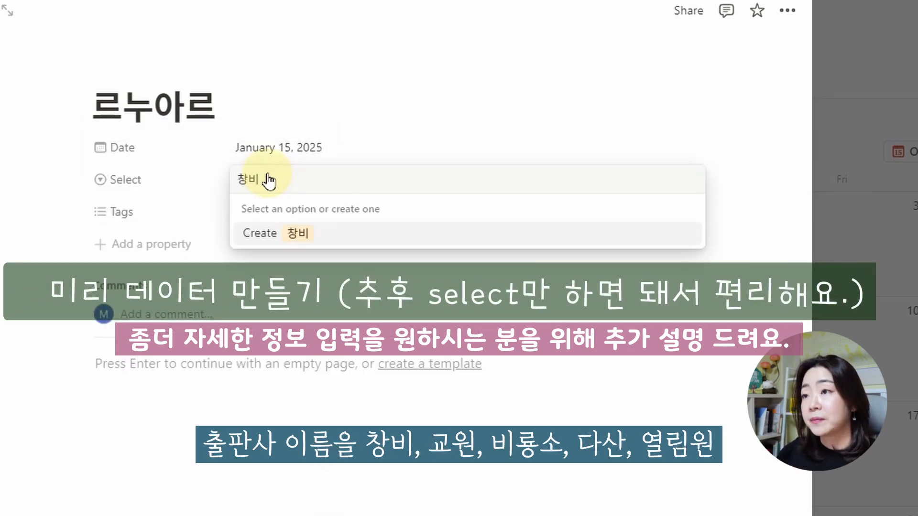
pyautogui.press('Return')
pyautogui.write('ㄱㅛㅇㅜㅓㄴ')
pyautogui.press('Return')
pyautogui.click(337, 184)
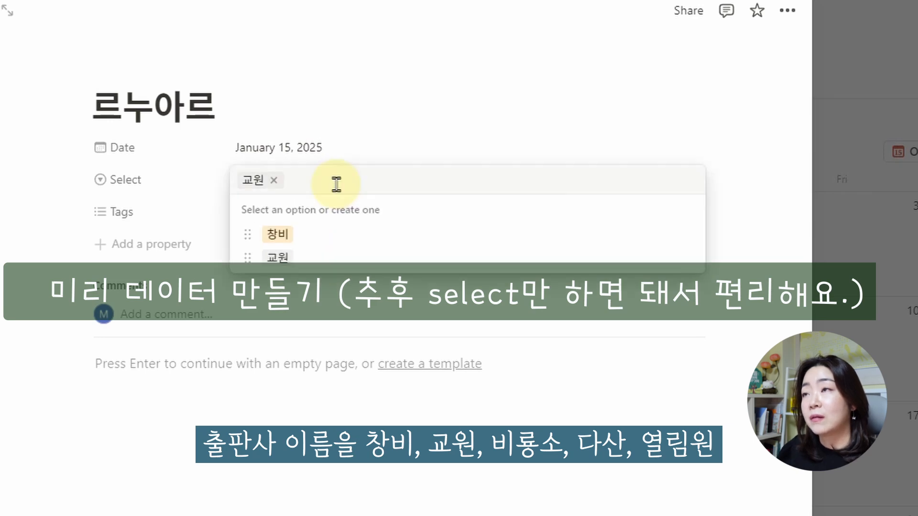
pyautogui.write('비룡소')
pyautogui.press('Return')
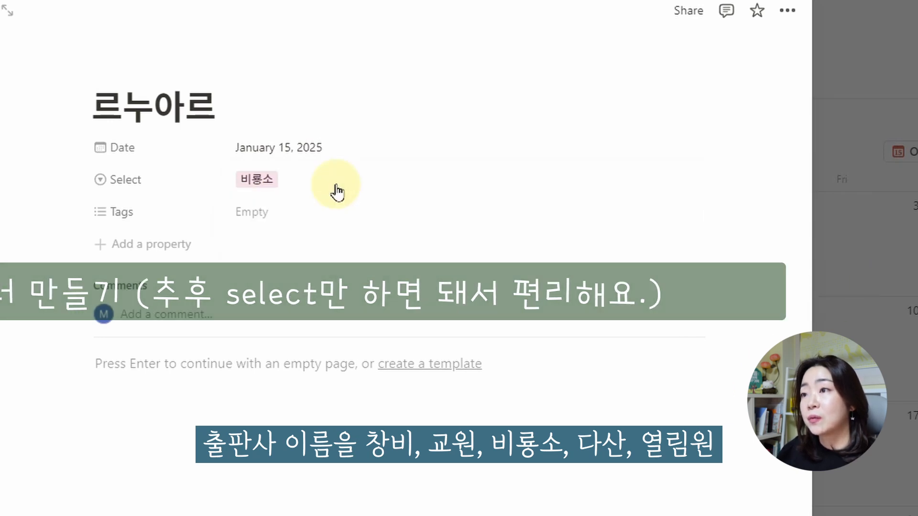
# - Create two more options, 다산 and 열림워, for the Select property
pyautogui.click(337, 186)
pyautogui.write('다산')
pyautogui.press('Return')
pyautogui.click(381, 181)
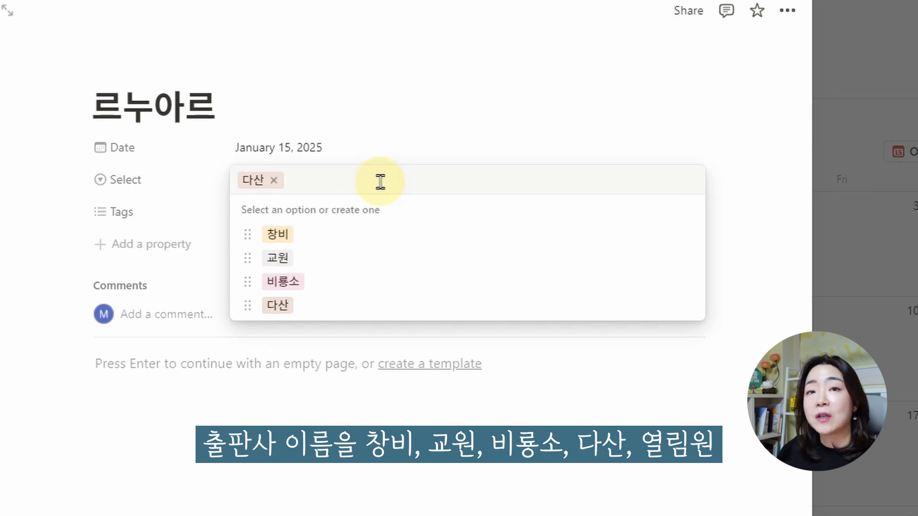
pyautogui.write('열림워')
pyautogui.press('Return')
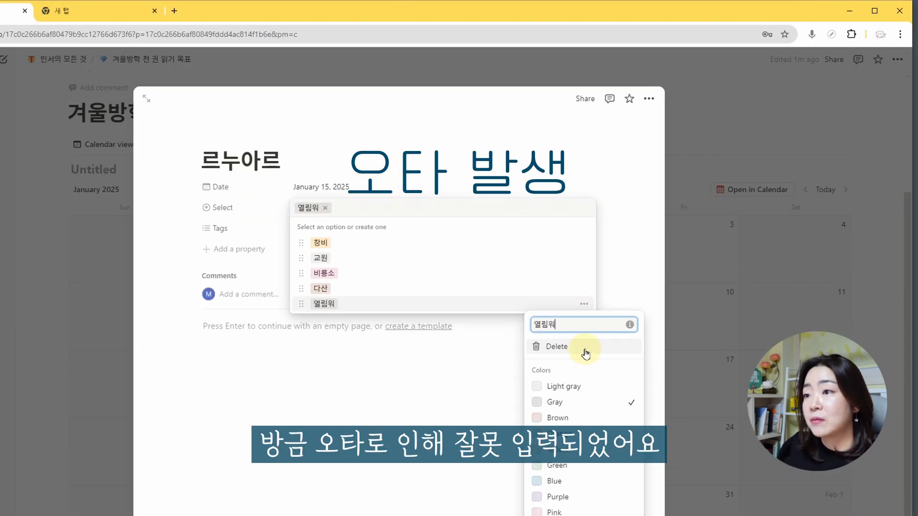
# - Correct the name of the misspelled 열림워 option to 열림원
pyautogui.press('BackSpace')
pyautogui.press('BackSpace')
pyautogui.write('리')
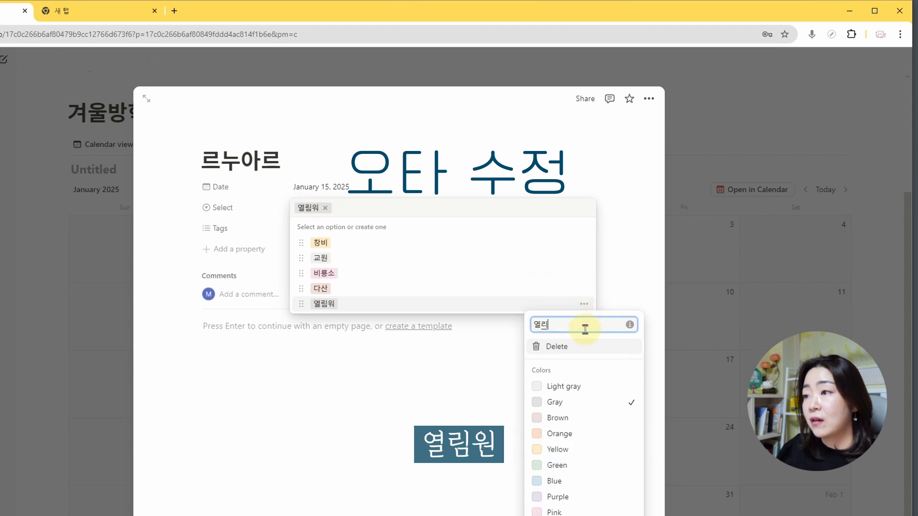
pyautogui.write('원')
pyautogui.press('Return')
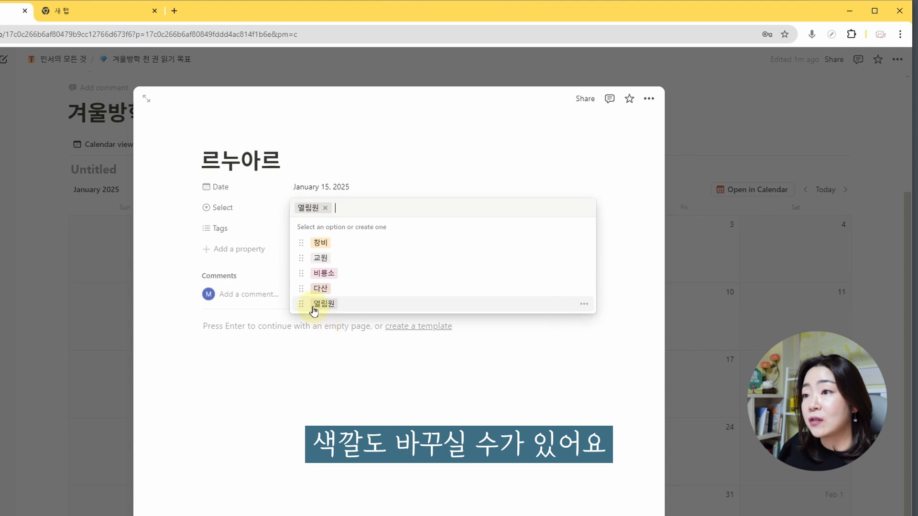
# - Try brown as the color of the 열림원 option, and set it to green
pyautogui.click(584, 304)
pyautogui.click(584, 416)
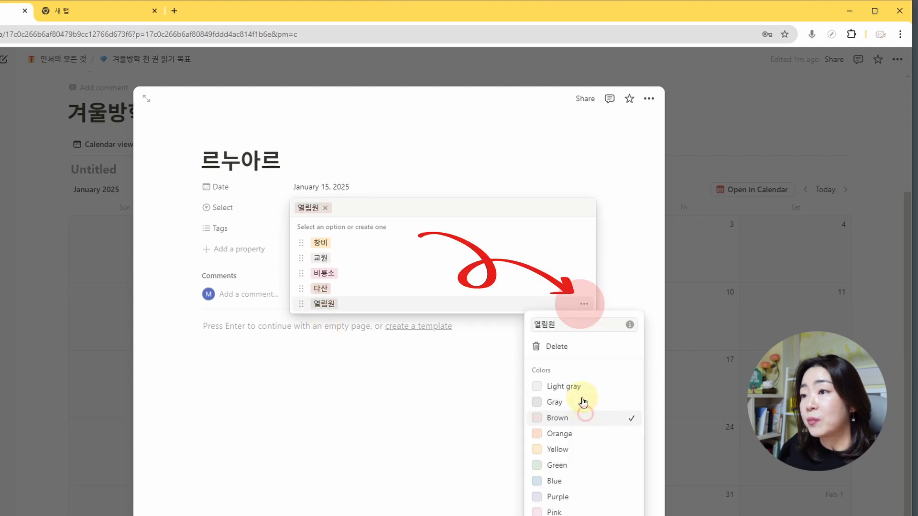
pyautogui.click(589, 465)
pyautogui.click(414, 175)
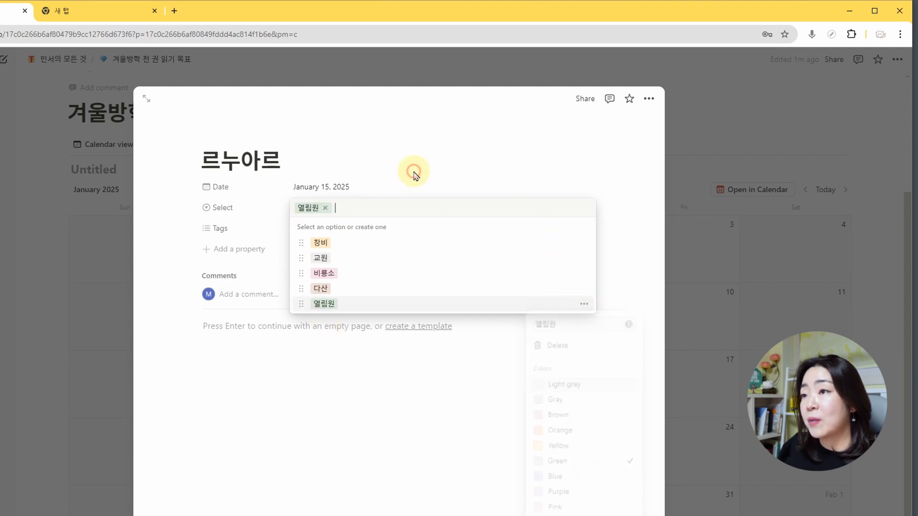
pyautogui.click(632, 234)
# - Rename the Select property to 출판사
pyautogui.click(223, 209)
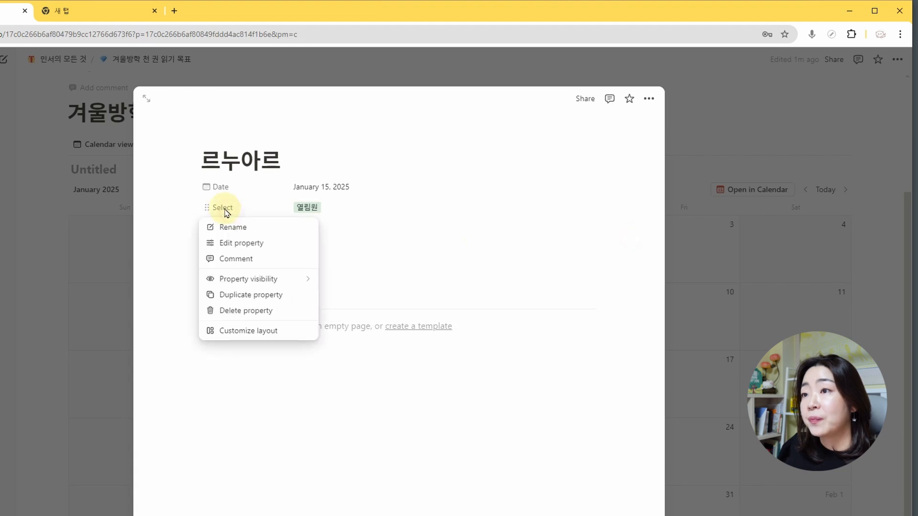
pyautogui.click(233, 226)
pyautogui.write('ㅊ')
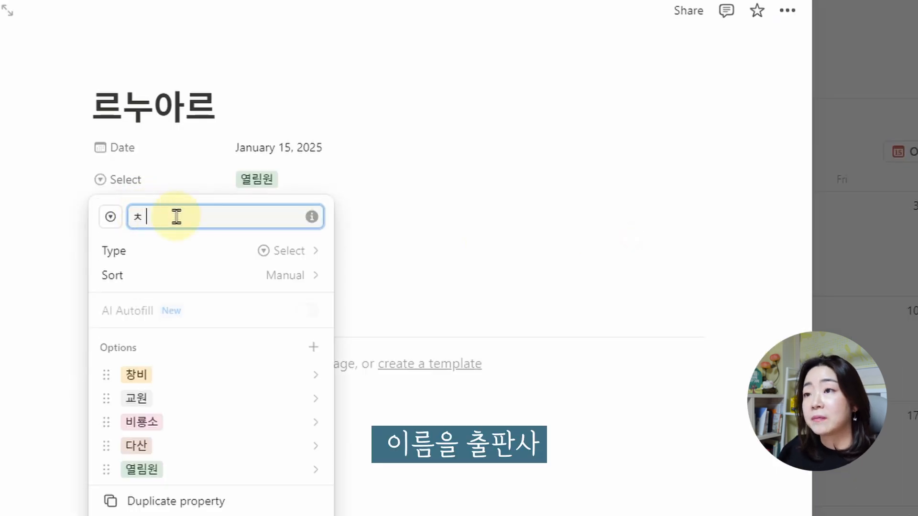
pyautogui.write('ㅜㄹㅍㅏㄴㅅㅏ')
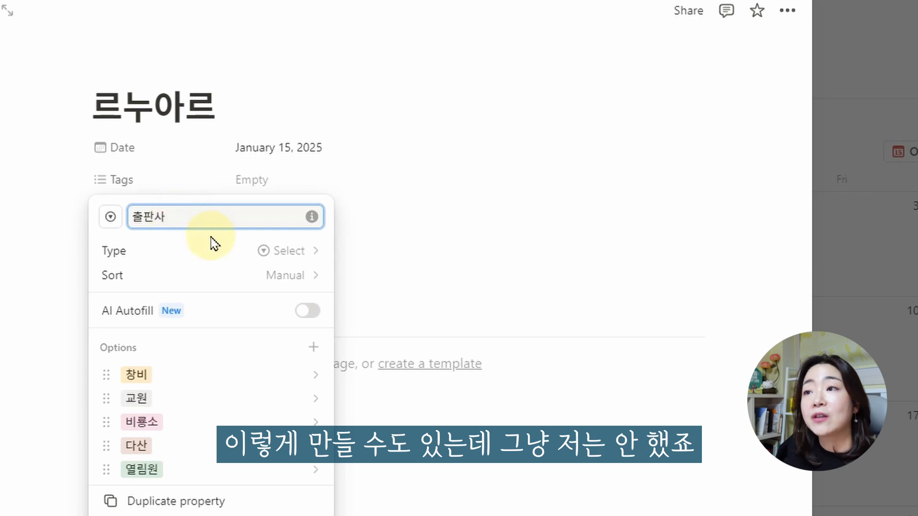
pyautogui.click(428, 29)
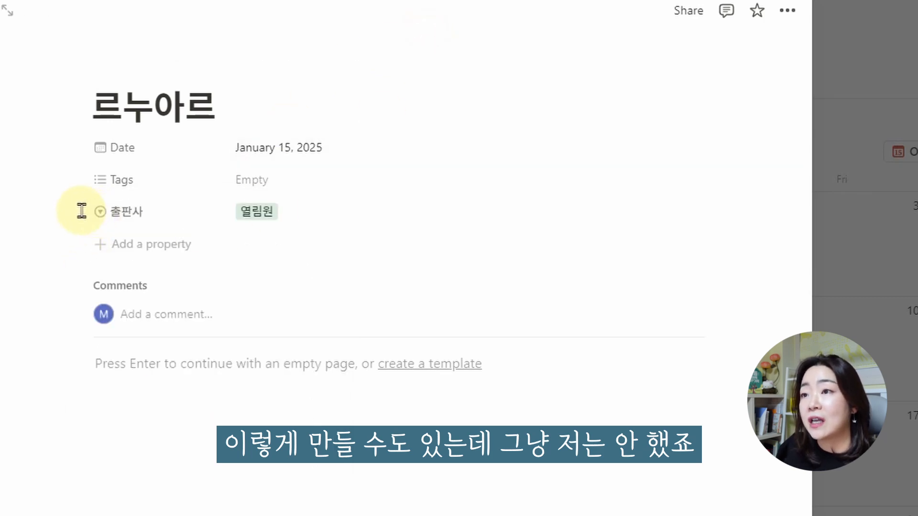
# - Move the 출판사 property above Tags in the entry's property list
pyautogui.click(355, 203)
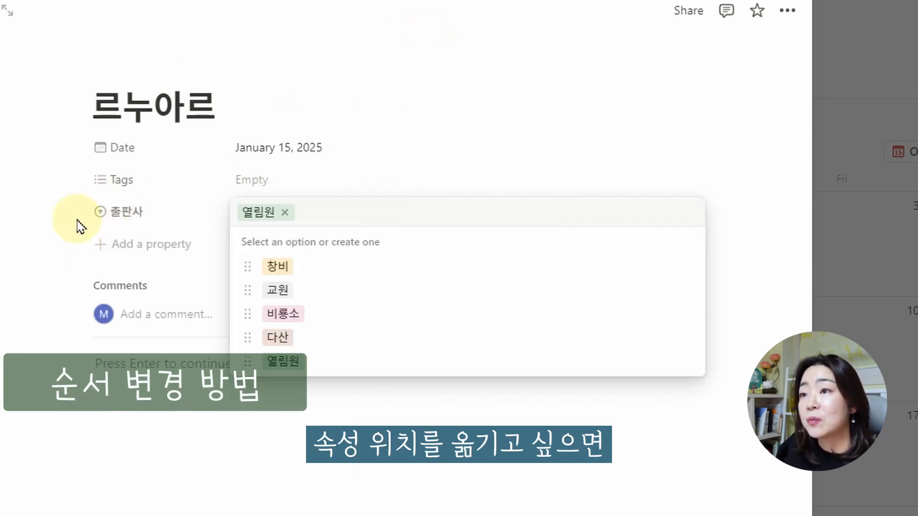
pyautogui.click(63, 214)
pyautogui.moveTo(92, 211); pyautogui.dragTo(103, 190)
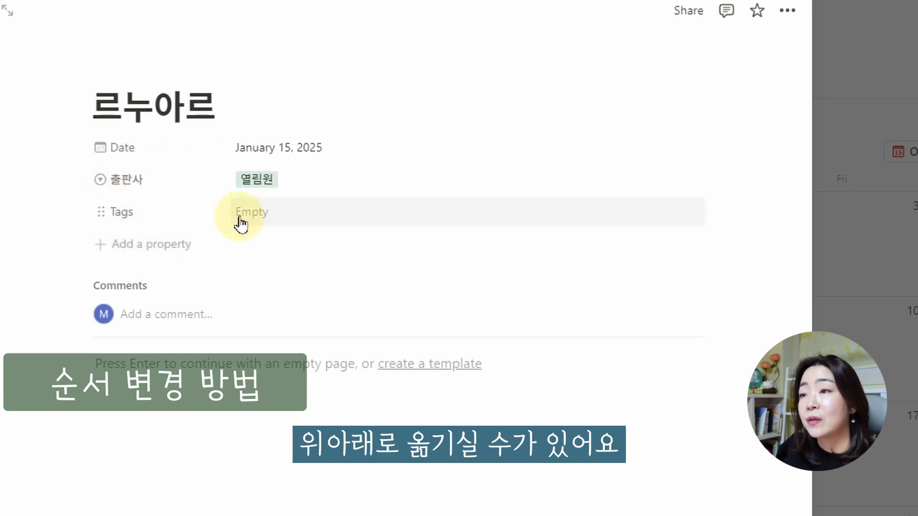
# - Enter some sample text in the body of the 르누아르 entry and clear it again
pyautogui.click(297, 408)
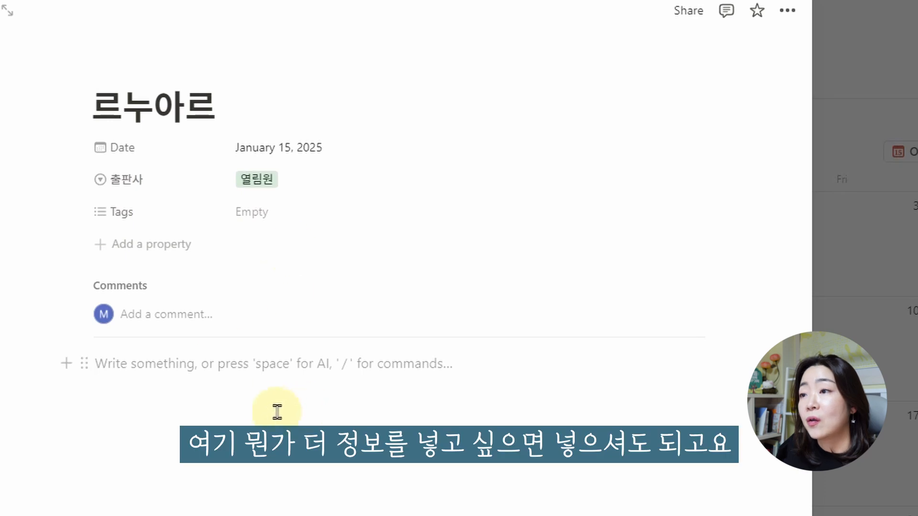
pyautogui.write('ㄺㅎ;ㅐ러ㅐ러ㅐ넣래ㅑㅓㄴㄹㄹ다ㅐㅓㄹㄴ아리ㅏㅇ리ㅏㅡ')
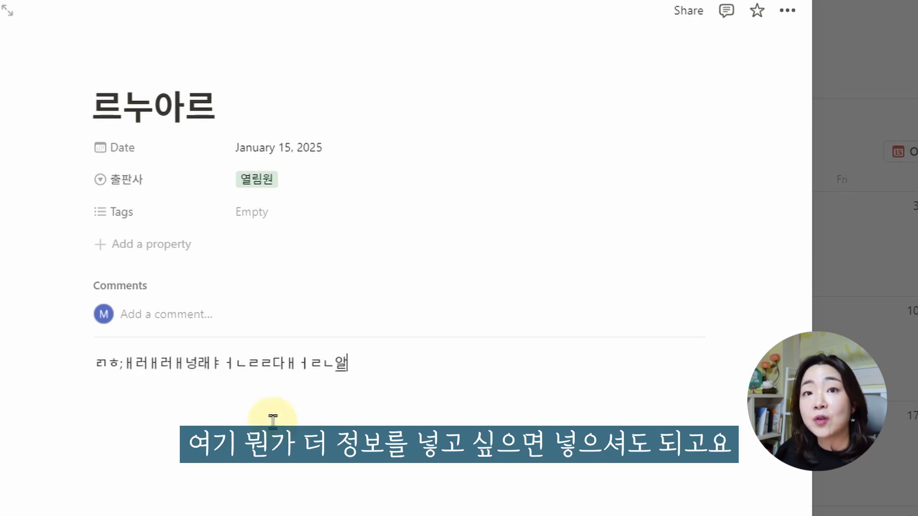
pyautogui.hotkey('ctrl', 'a')
pyautogui.press('BackSpace')
# - Add the author's name as a Tags option on the 르누아르 entry
pyautogui.click(301, 213)
pyautogui.write('어')
pyautogui.press('BackSpace')
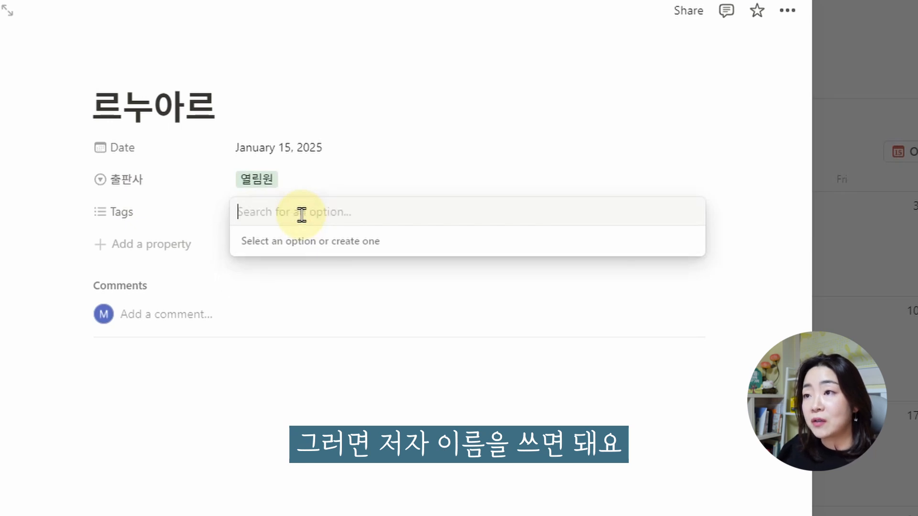
pyautogui.write('김민주')
pyautogui.press('Return')
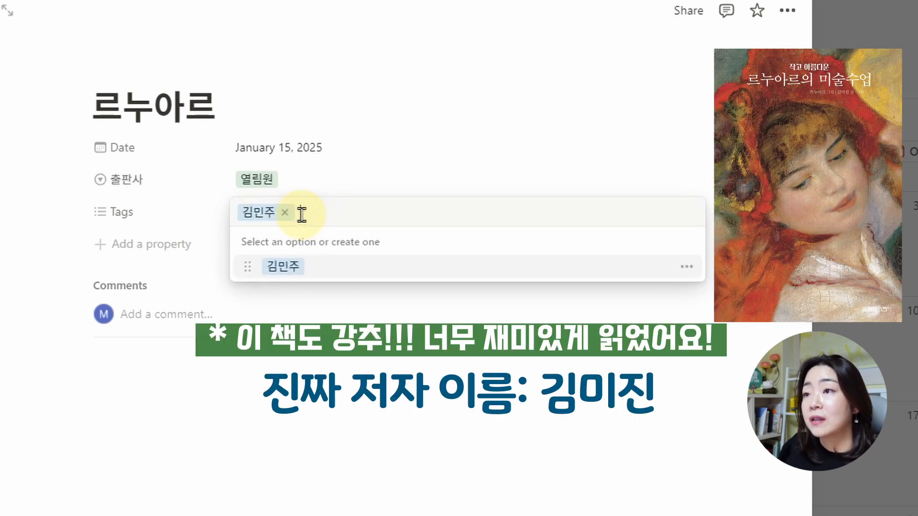
pyautogui.click(366, 388)
# - Change the type of the Tags property to Text
pyautogui.click(139, 211)
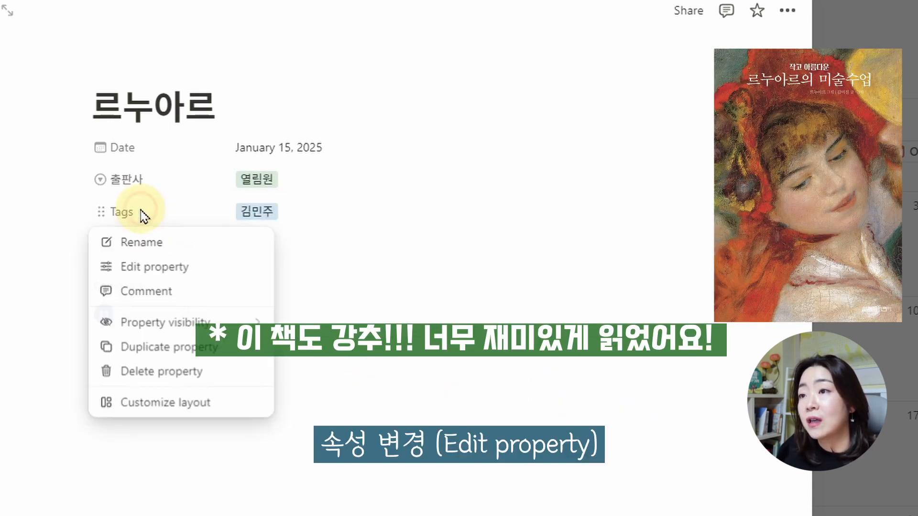
pyautogui.click(176, 269)
pyautogui.click(306, 283)
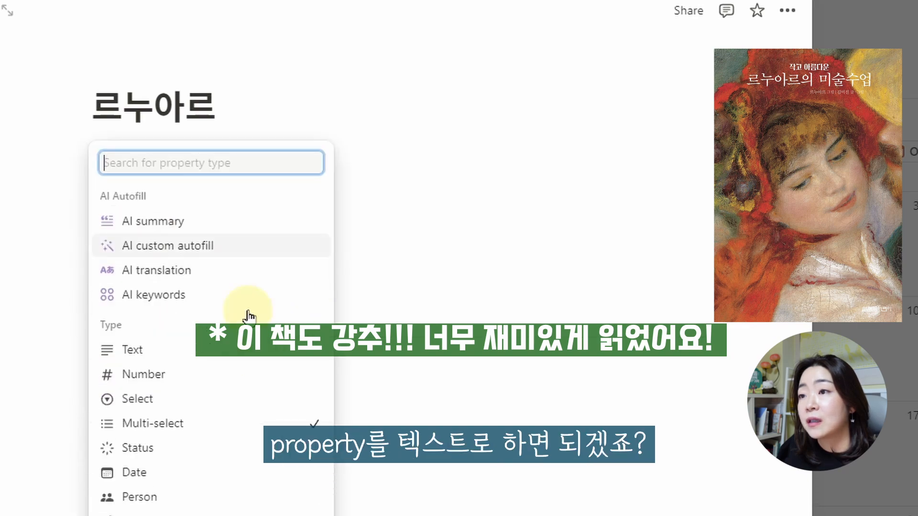
pyautogui.click(144, 350)
pyautogui.click(421, 272)
# - Rename the Tags property to 저자 and close the 르누아르 entry
pyautogui.click(122, 212)
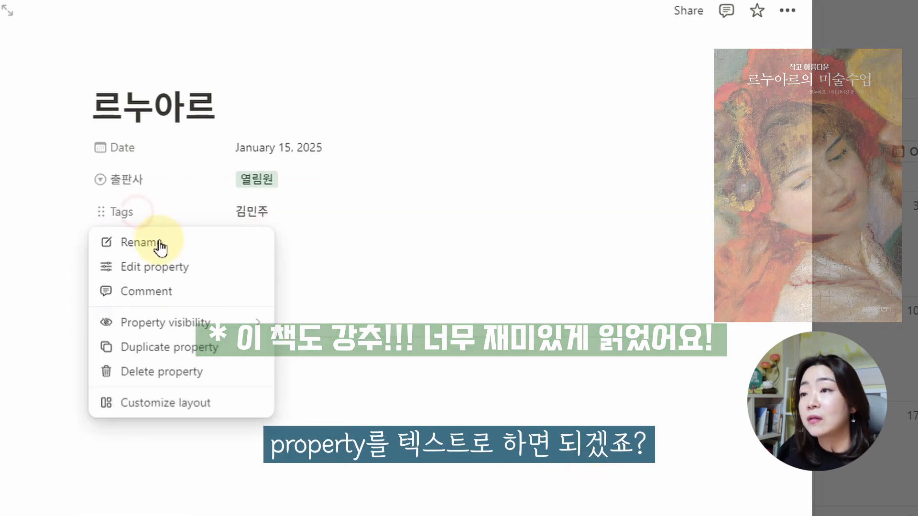
pyautogui.click(162, 249)
pyautogui.write('저자')
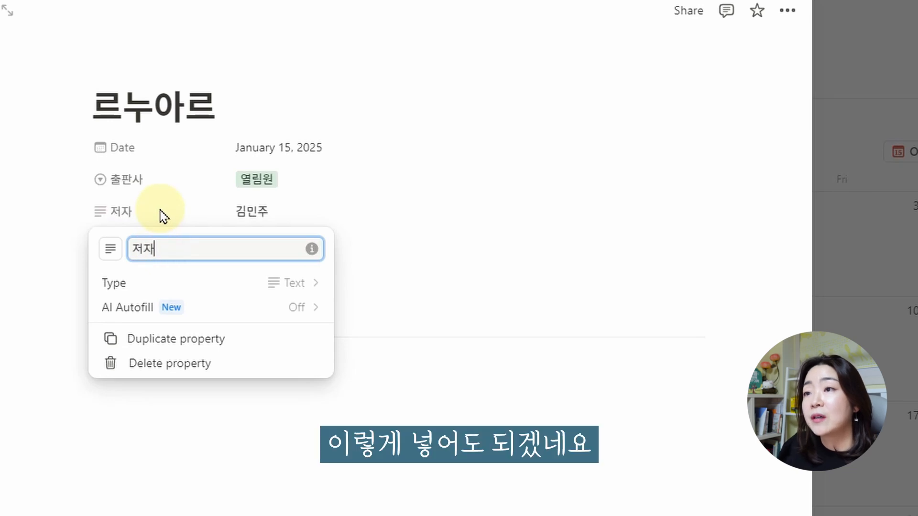
pyautogui.click(345, 399)
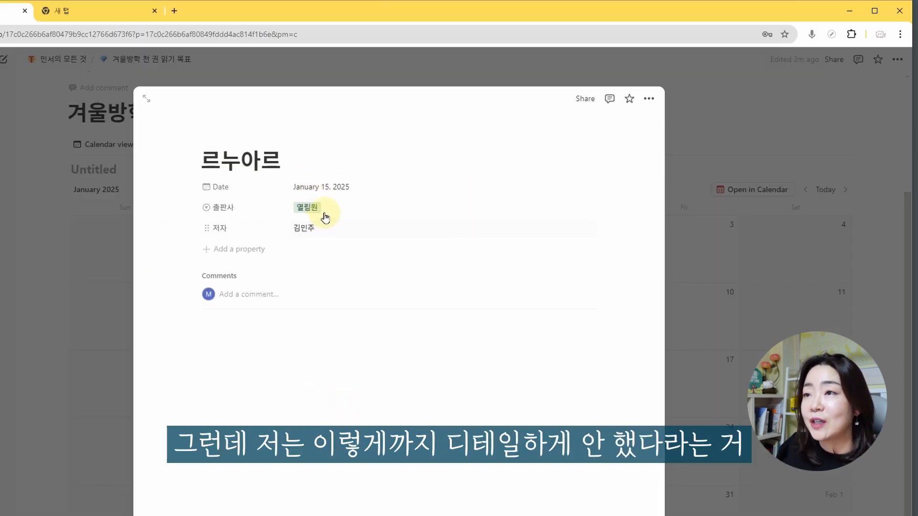
pyautogui.click(690, 137)
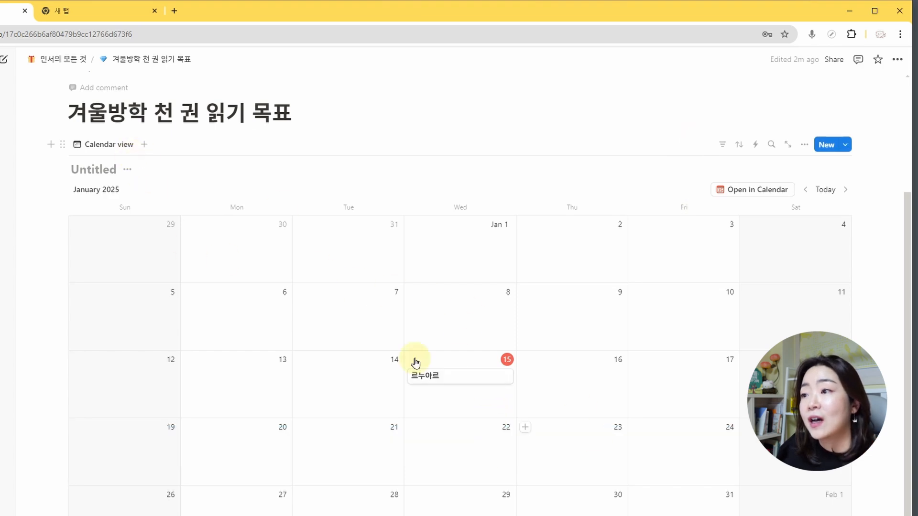
# - Try the List and Calendar layouts for the database view and leave it set to List
pyautogui.click(808, 148)
pyautogui.click(816, 206)
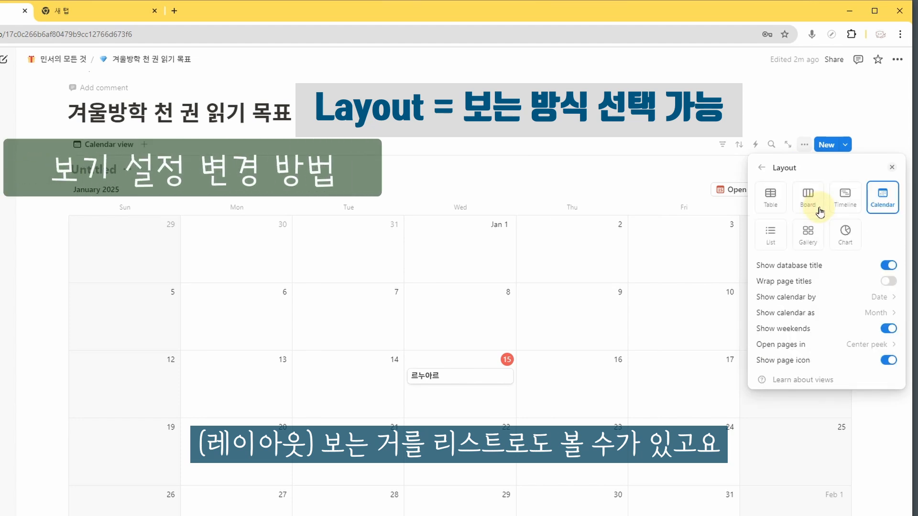
pyautogui.click(771, 234)
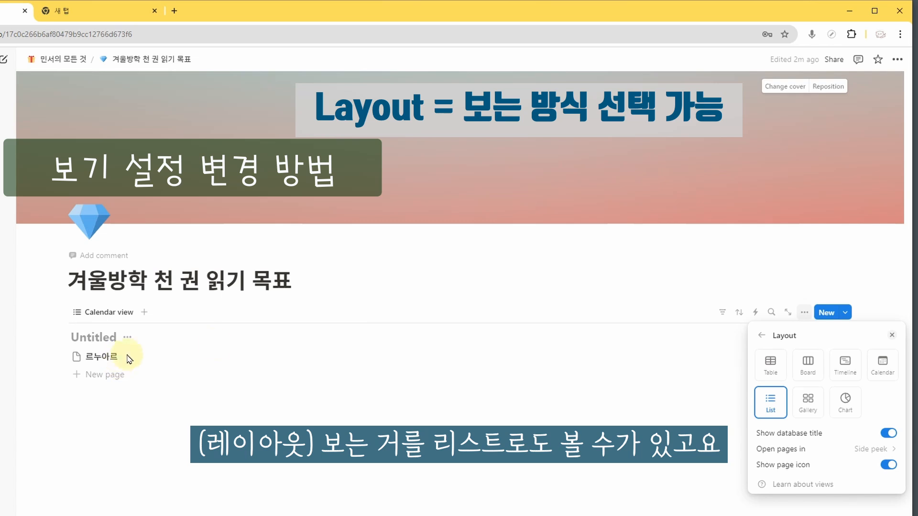
pyautogui.click(876, 362)
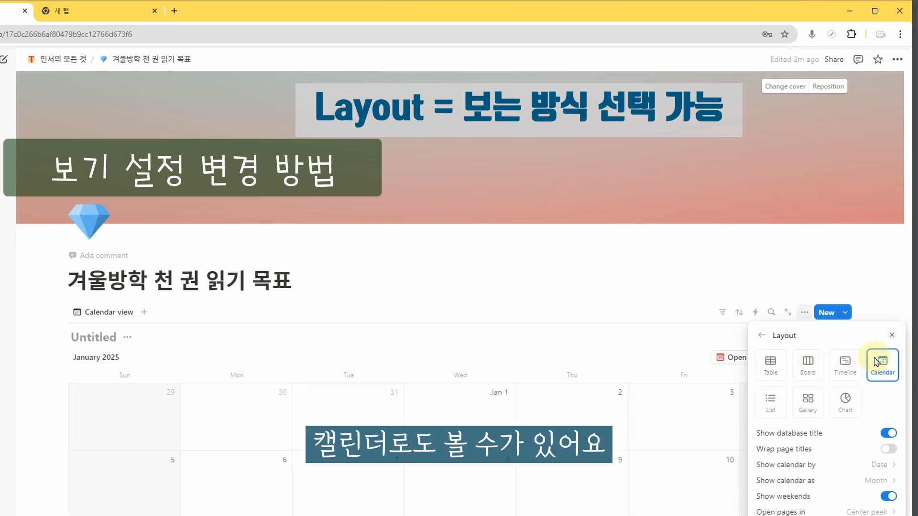
pyautogui.click(770, 396)
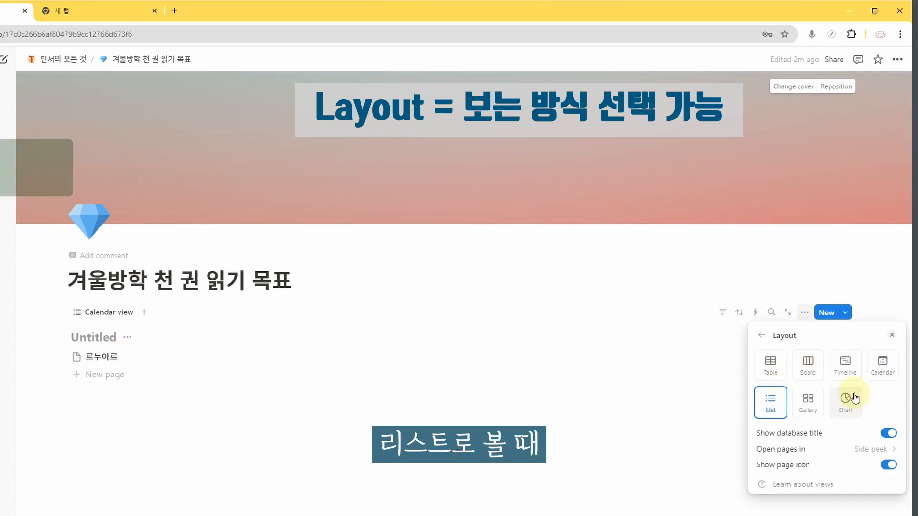
pyautogui.click(885, 375)
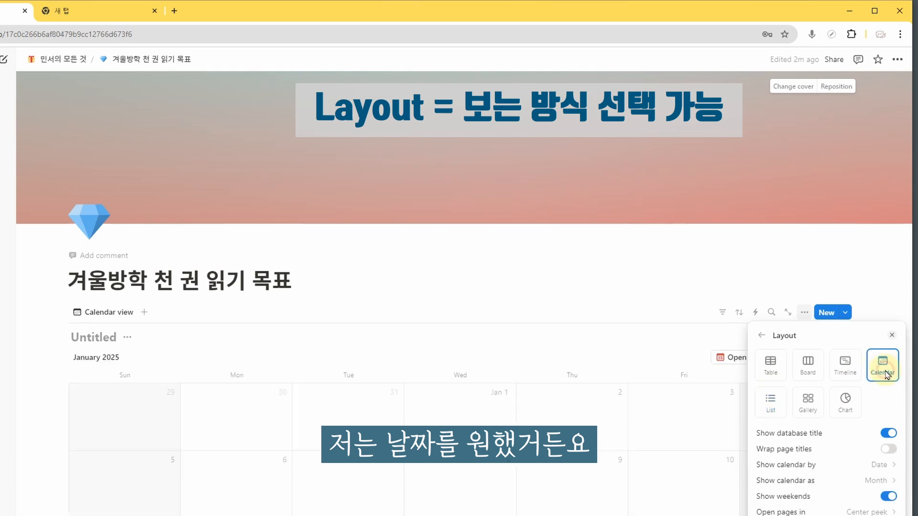
pyautogui.click(771, 399)
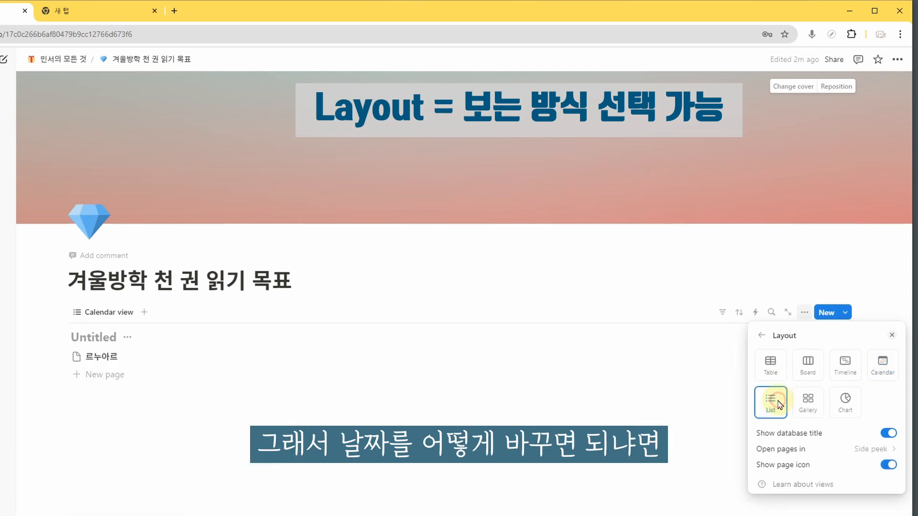
pyautogui.click(891, 335)
# - Show the hidden Date, 출판사 and 저자 properties in the list view
pyautogui.click(805, 312)
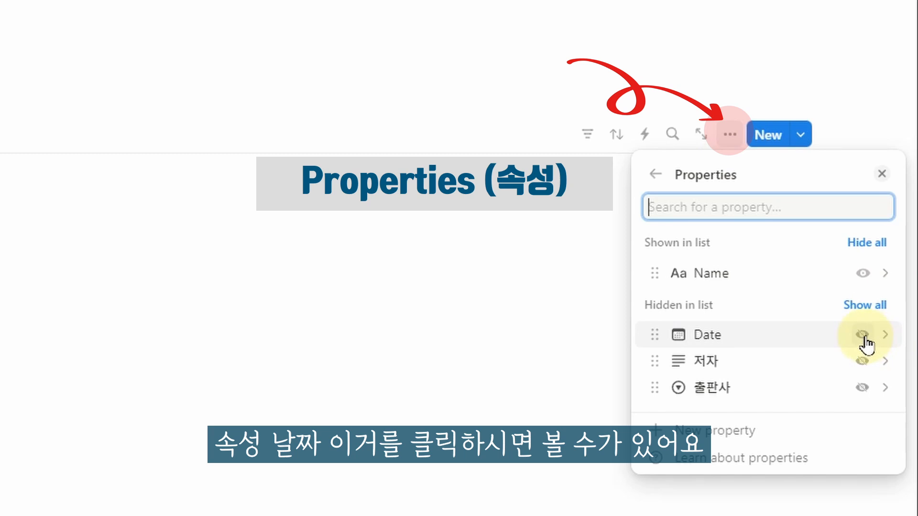
pyautogui.click(863, 335)
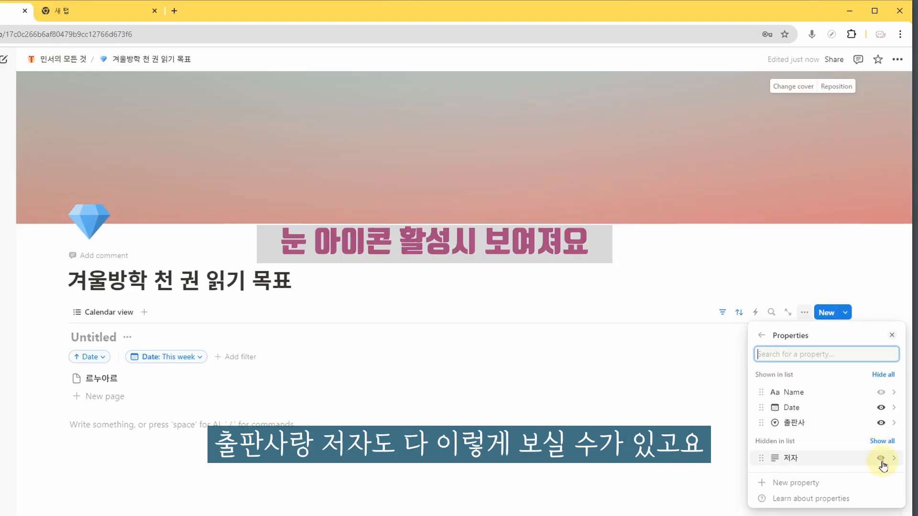
pyautogui.click(881, 459)
# - Add a new entry titled Magic Tree House with Mary Pope Osborne as the 저자, leaving 출판사 empty
pyautogui.click(526, 479)
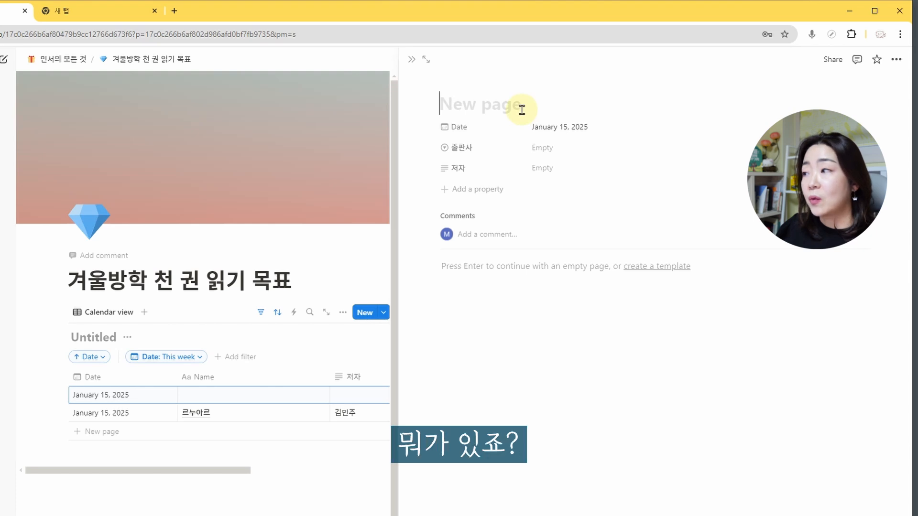
pyautogui.write('Magic Tree House')
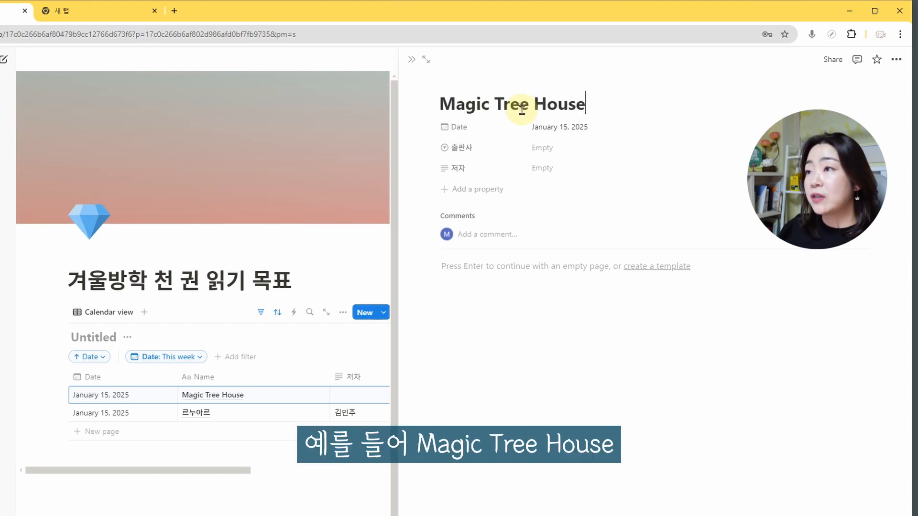
pyautogui.click(576, 170)
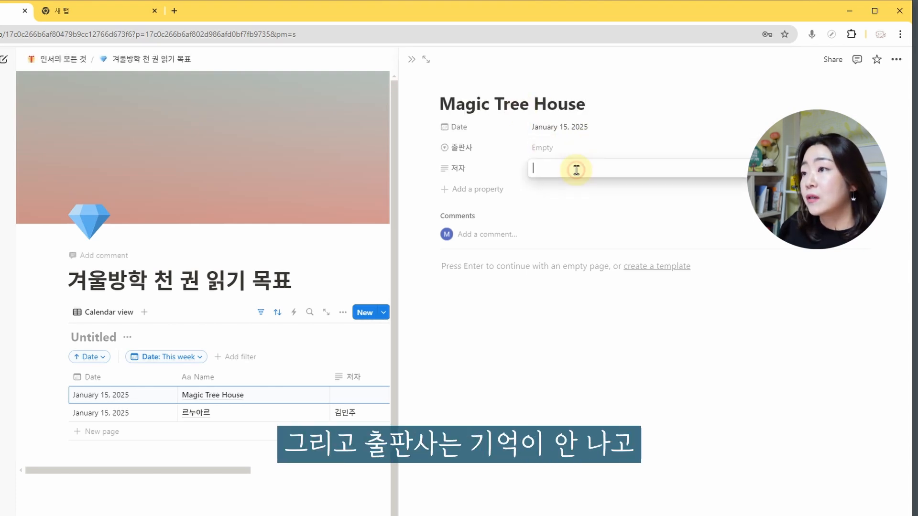
pyautogui.write('Mar')
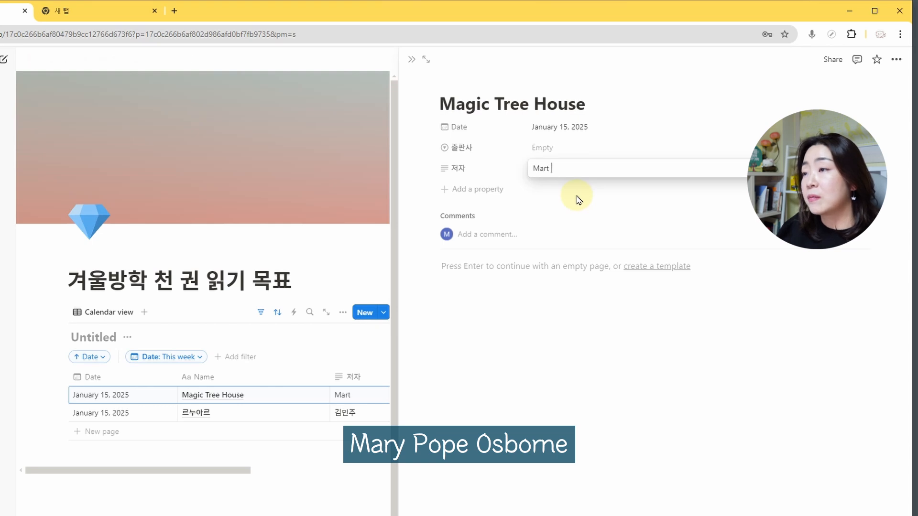
pyautogui.write('y Pope Osborne')
pyautogui.press('Return')
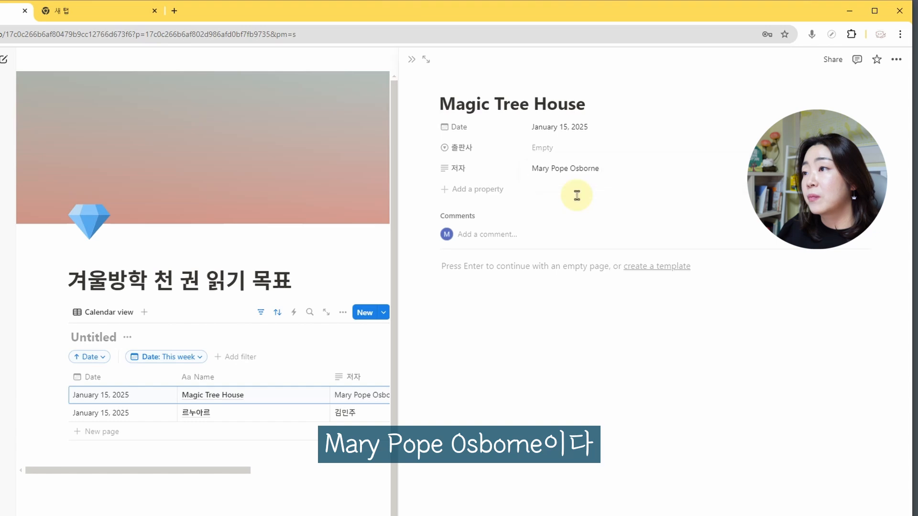
pyautogui.click(550, 151)
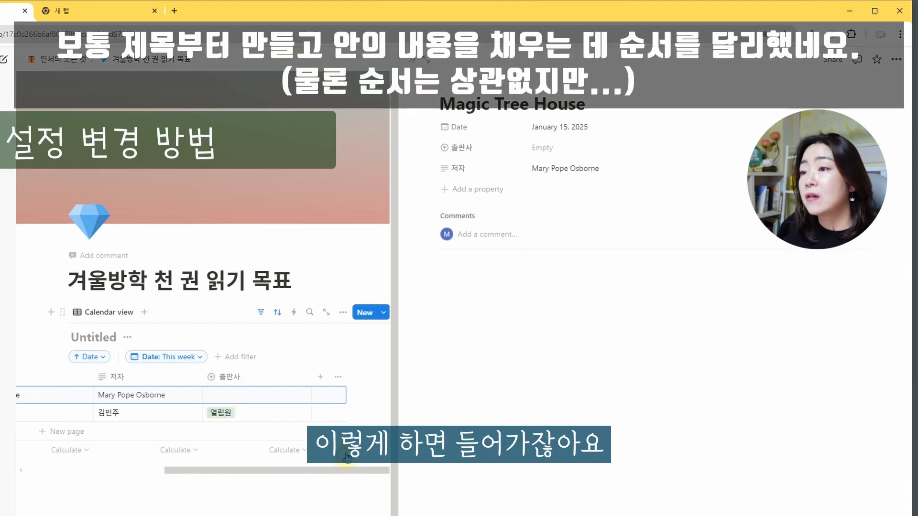
pyautogui.click(346, 462)
# - Title the untitled database 책 리스트
pyautogui.click(79, 312)
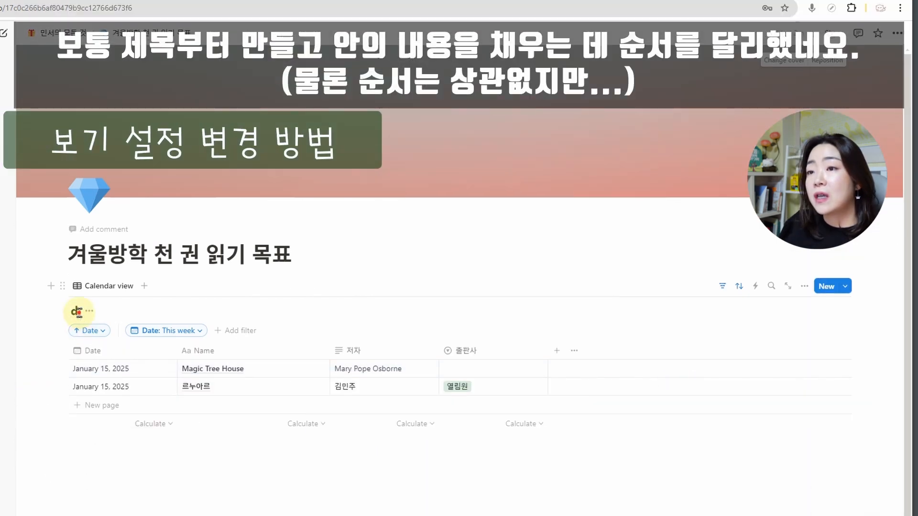
pyautogui.write('co')
pyautogui.press('BackSpace')
pyautogui.press('BackSpace')
pyautogui.write('채ㄱ ㄹㅣ슬')
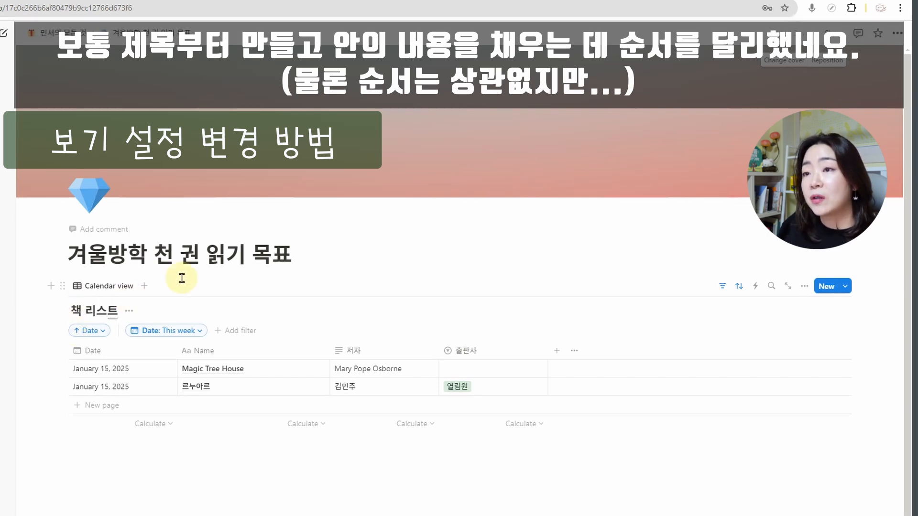
# - Add a Calendar view to the 책 리스트 database
pyautogui.click(144, 286)
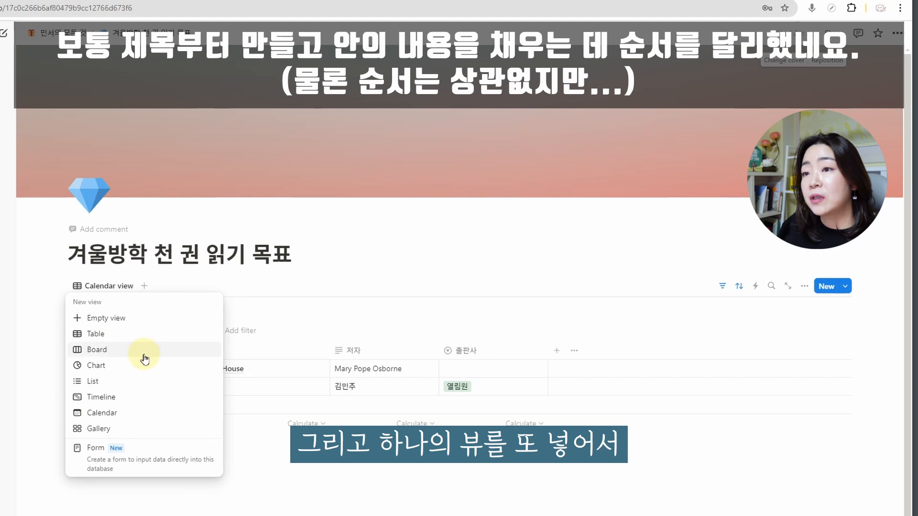
pyautogui.click(146, 414)
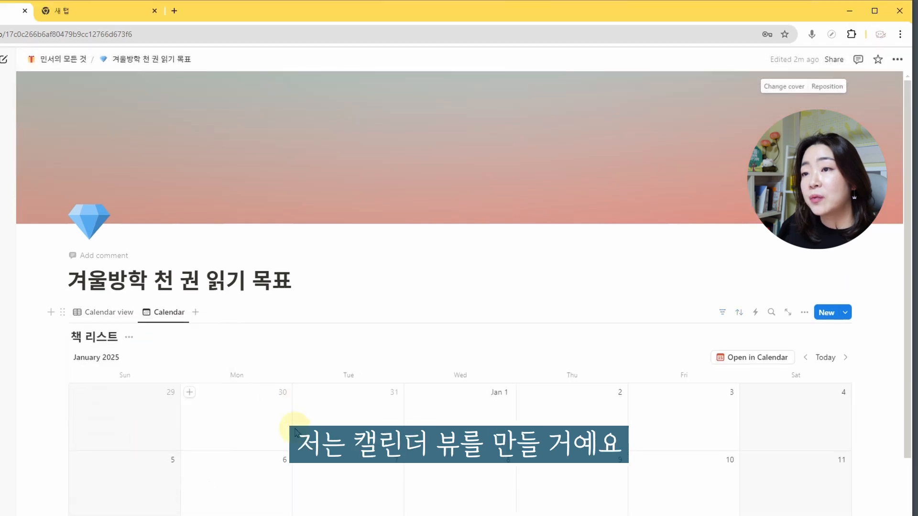
pyautogui.scroll(-5, 295, 393)
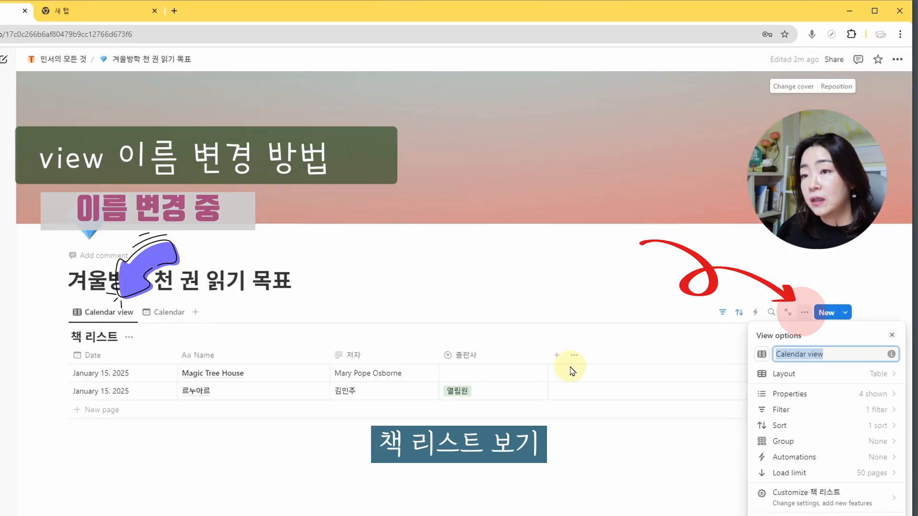
# - Rename the table view to 책 리스트 보기
pyautogui.press('BackSpace')
pyautogui.press('BackSpace')
pyautogui.press('BackSpace')
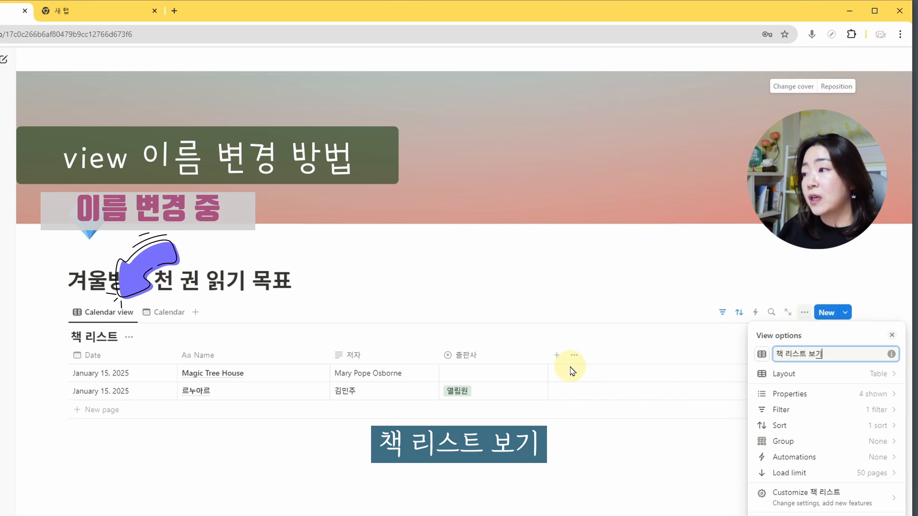
# - Rename the new Calendar view to 캘린더 보기
pyautogui.click(174, 313)
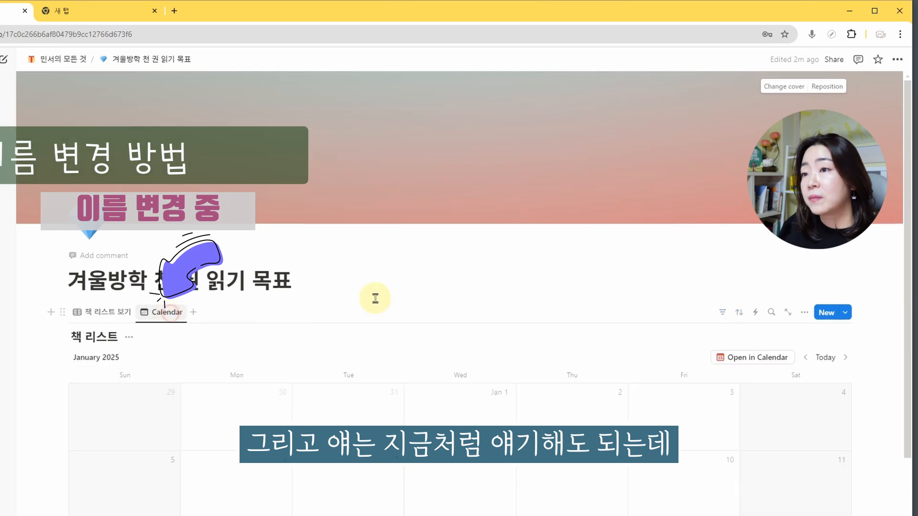
pyautogui.click(805, 313)
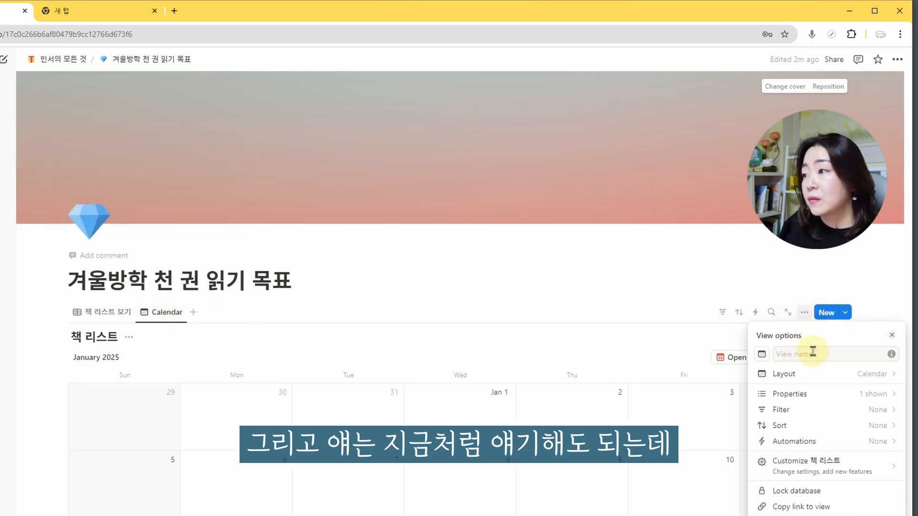
pyautogui.click(828, 353)
pyautogui.write('캐')
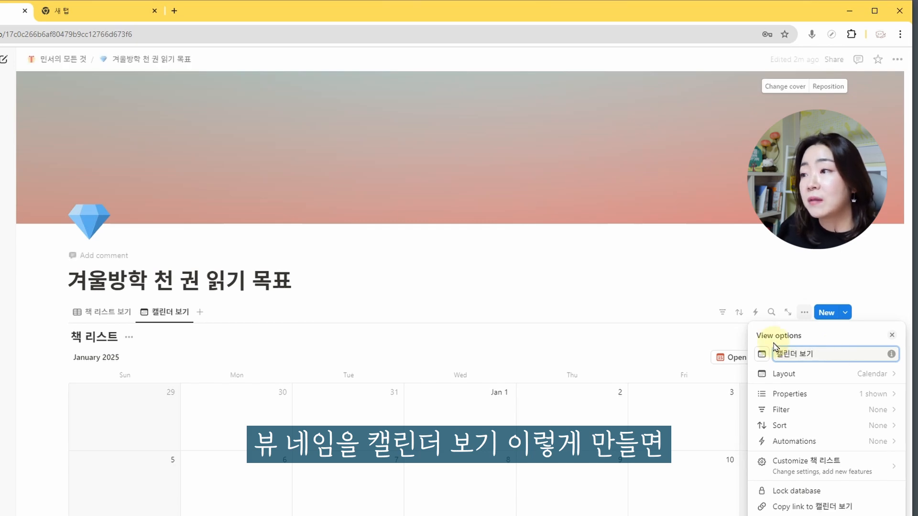
pyautogui.click(734, 334)
# - Compare how the book entries appear in the 캘린더 보기 and 책 리스트 보기 views
pyautogui.scroll(-4, 494, 364)
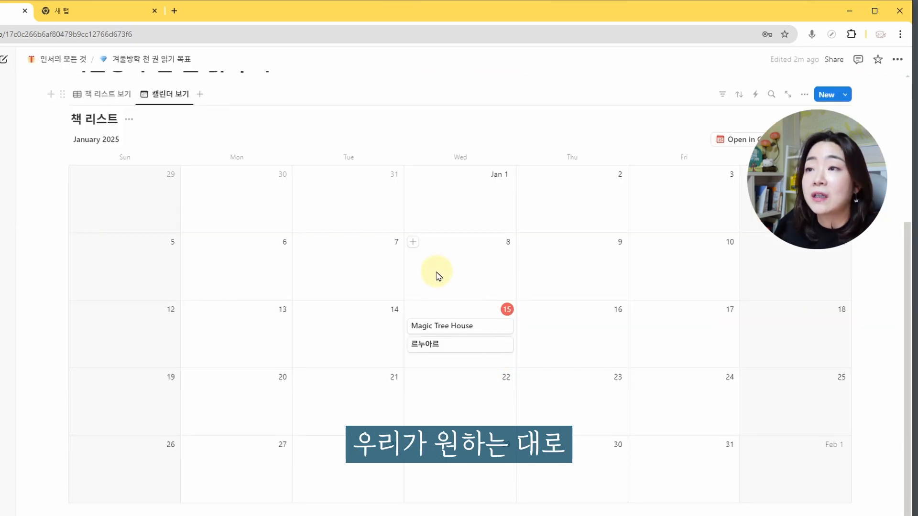
pyautogui.scroll(5, 467, 365)
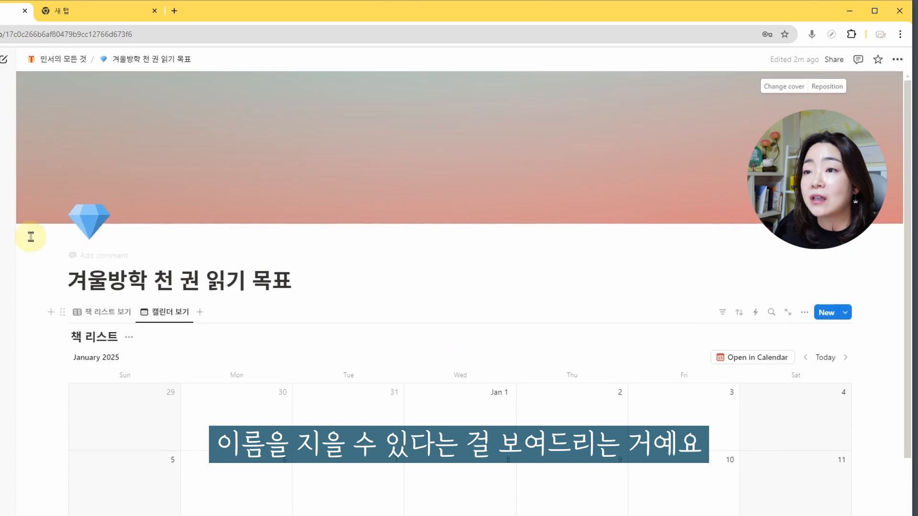
pyautogui.click(113, 313)
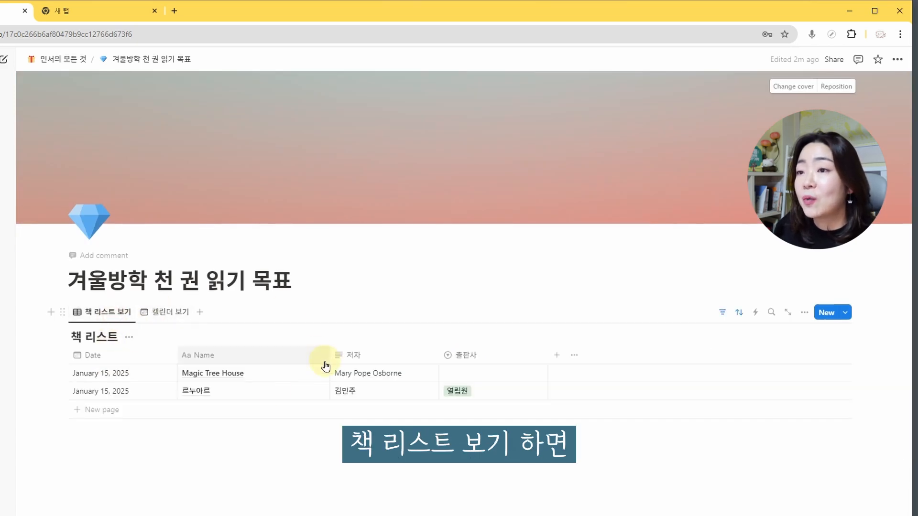
pyautogui.click(162, 312)
pyautogui.scroll(-5, 597, 471)
pyautogui.scroll(5, 194, 316)
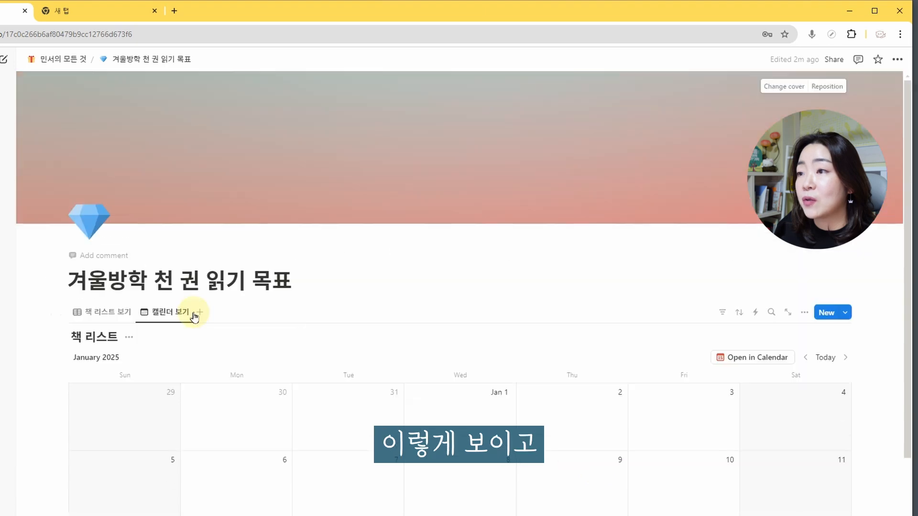
# - Add a new entry titled 둥실이네 떡집 to the book database in 책 리스트 보기
pyautogui.click(106, 313)
pyautogui.click(93, 410)
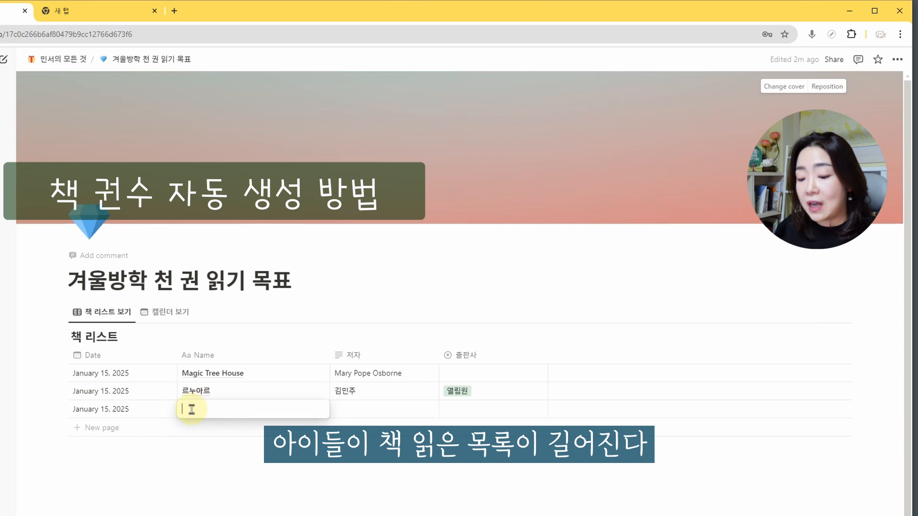
pyautogui.press('BackSpace')
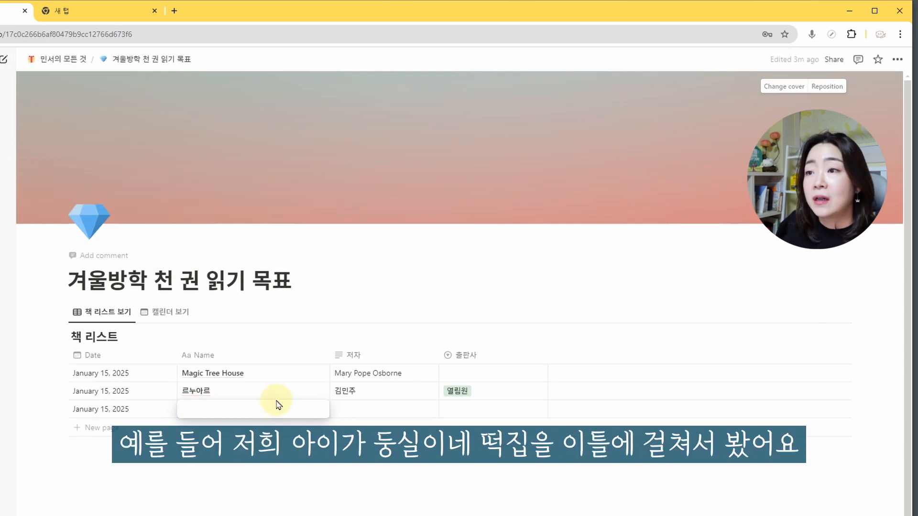
pyautogui.write('ㅅㅎ')
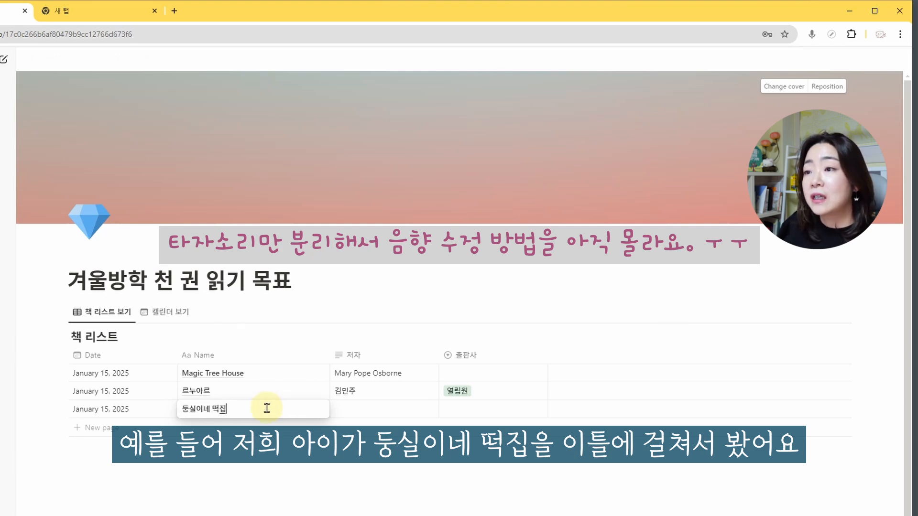
pyautogui.press('Return')
# - Set the reading date of 둥실이네 떡집 to a range from January 14, 2025 to January 15, 2025
pyautogui.click(108, 409)
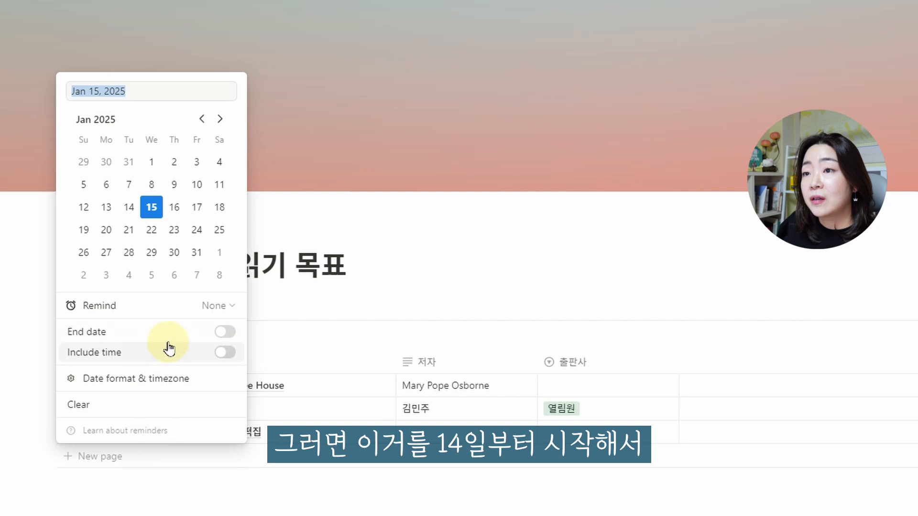
pyautogui.click(129, 207)
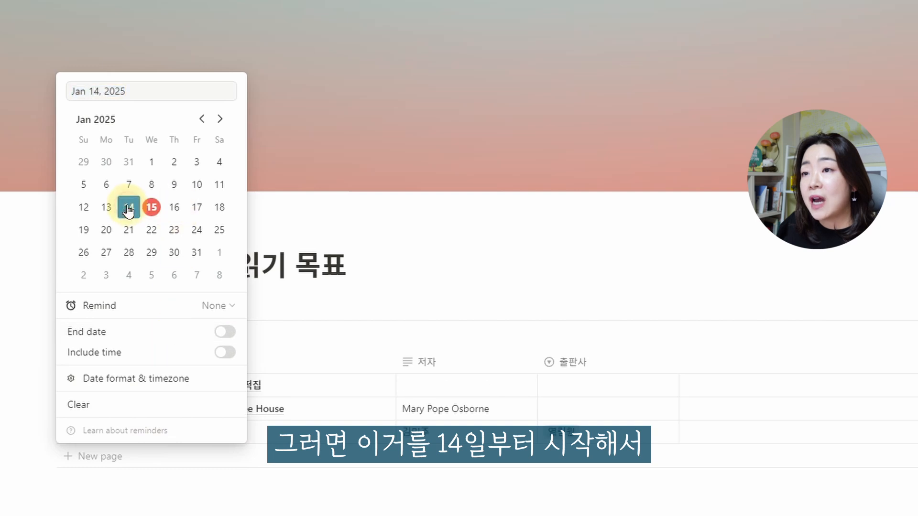
pyautogui.click(227, 337)
pyautogui.click(151, 207)
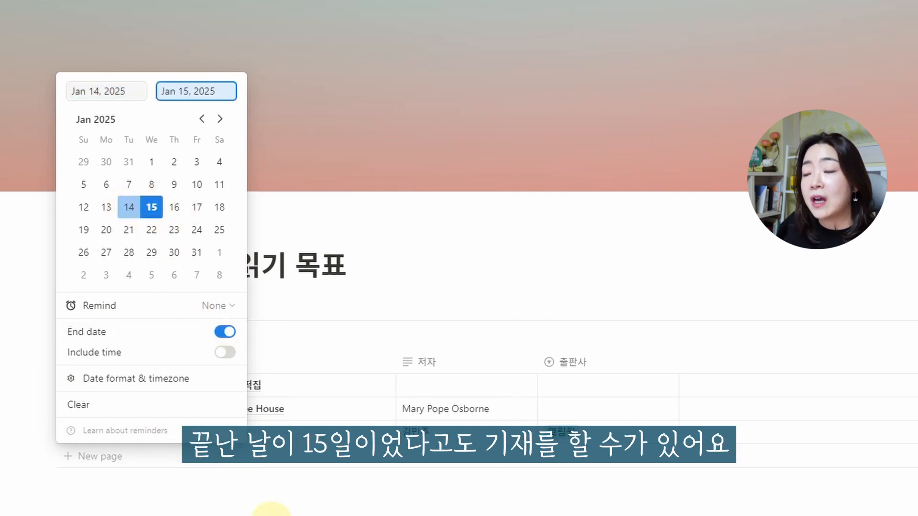
pyautogui.click(375, 514)
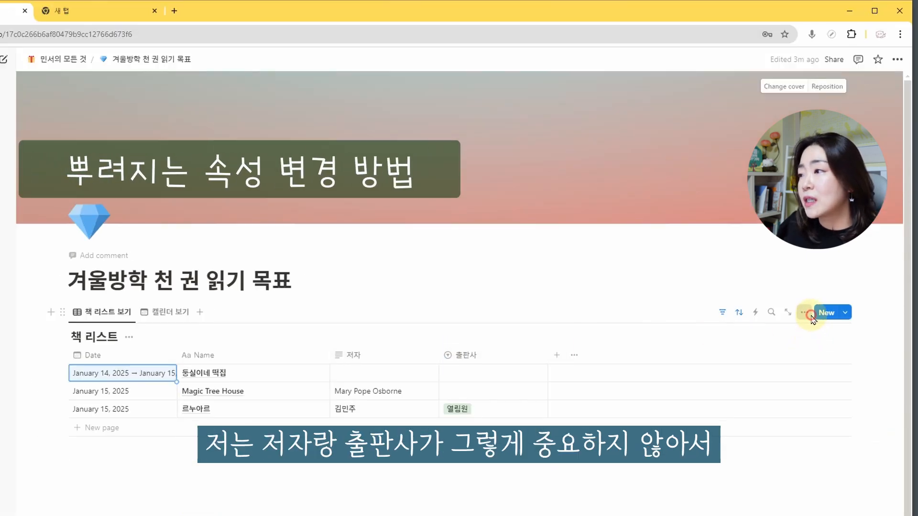
# - Hide the 저자 and 출판사 properties in 책 리스트 보기
pyautogui.click(811, 316)
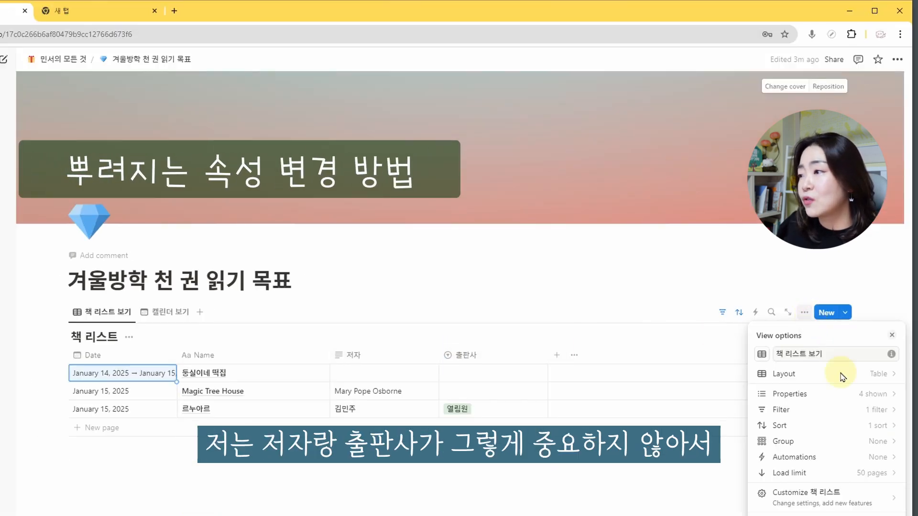
pyautogui.click(890, 400)
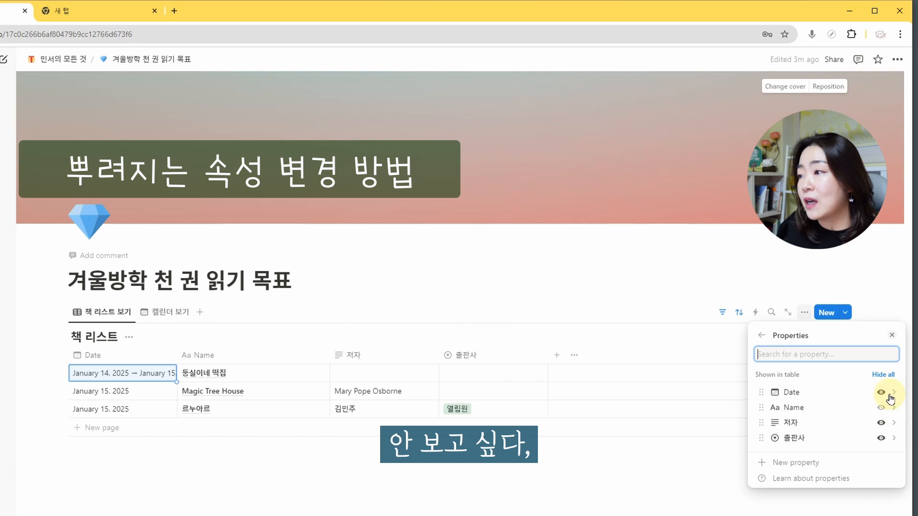
pyautogui.click(881, 423)
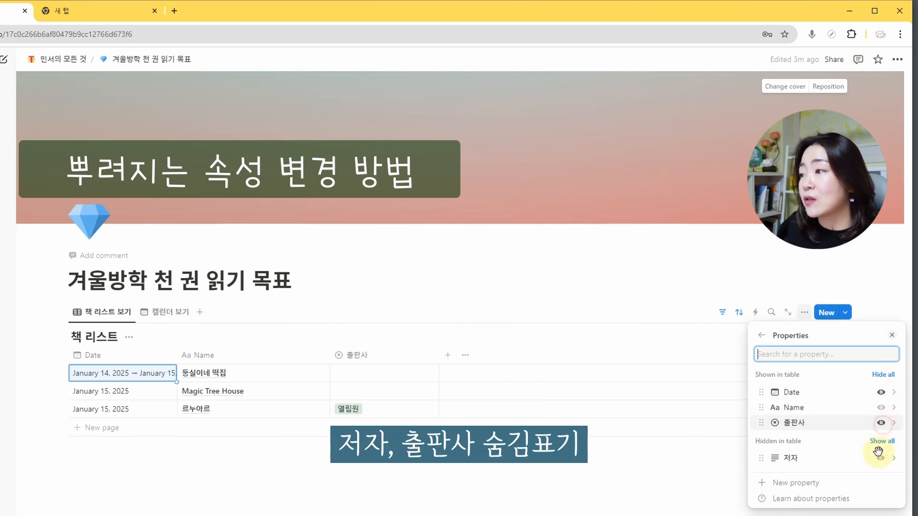
pyautogui.click(881, 424)
pyautogui.click(302, 475)
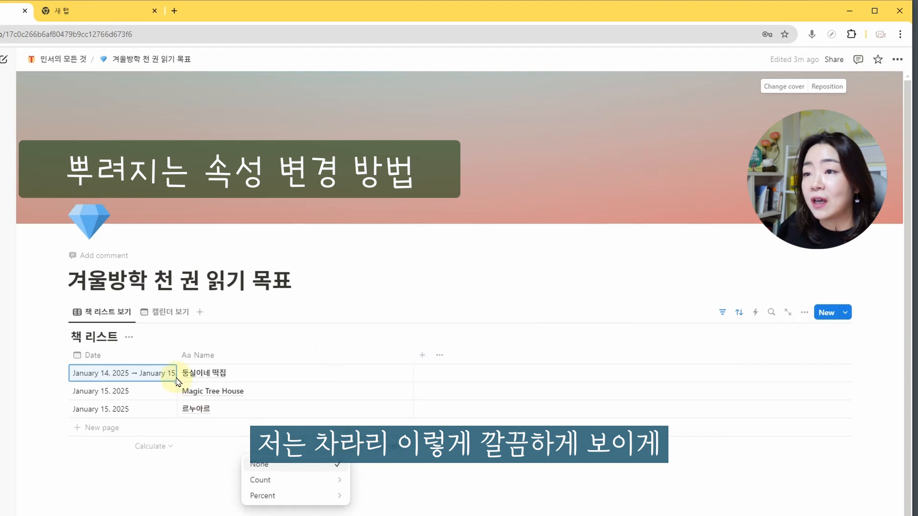
# - Examine the book entries in 캘린더 보기, including the two-day reading, and return to 책 리스트 보기
pyautogui.click(120, 316)
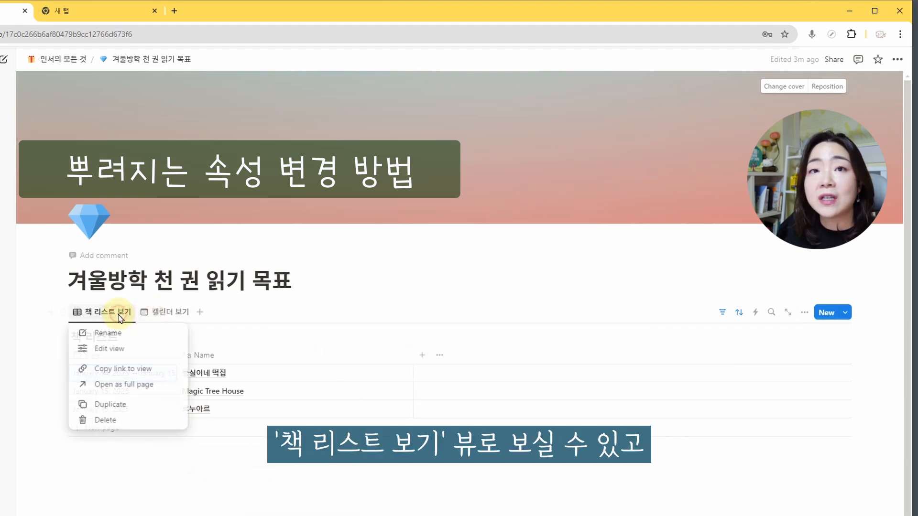
pyautogui.click(170, 312)
pyautogui.click(168, 312)
pyautogui.scroll(-5, 574, 352)
pyautogui.scroll(5, 574, 362)
pyautogui.click(109, 314)
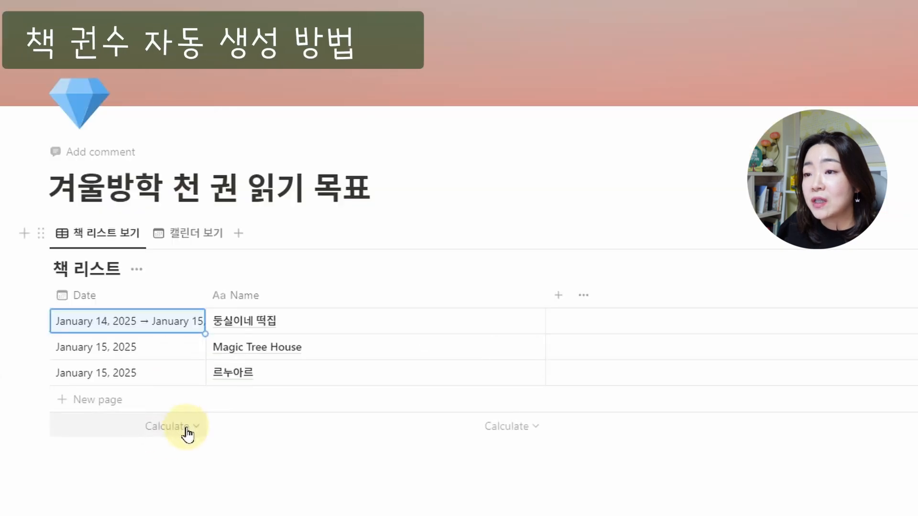
# - Set the Name column's calculation to Count all and narrow the Name column
pyautogui.click(488, 426)
pyautogui.moveTo(395, 478)
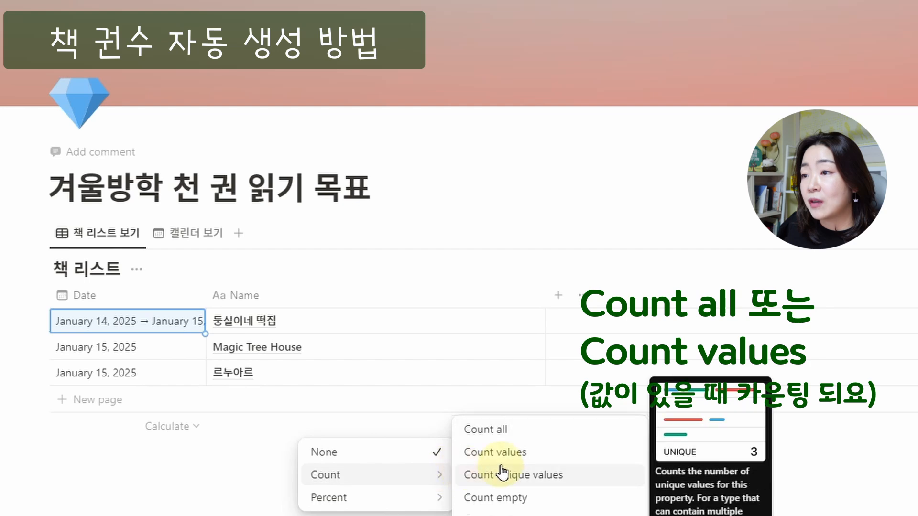
pyautogui.click(526, 433)
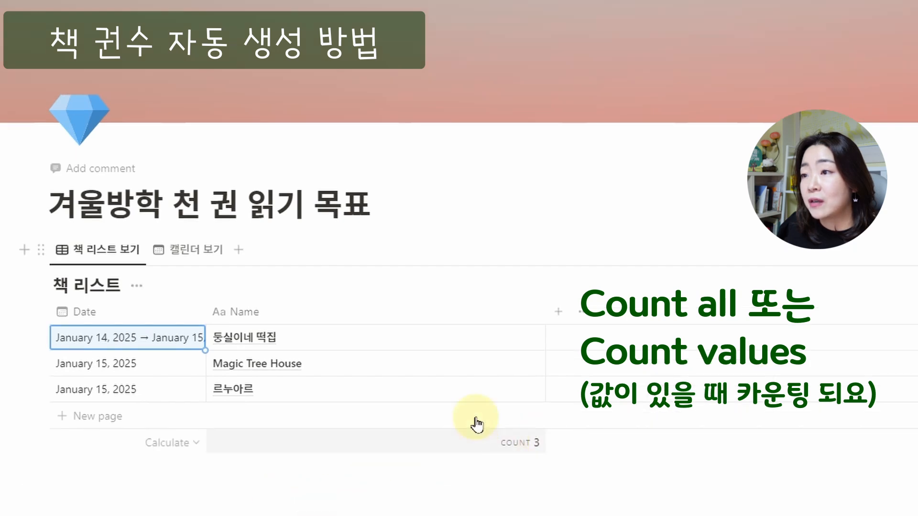
pyautogui.moveTo(544, 311); pyautogui.dragTo(466, 334)
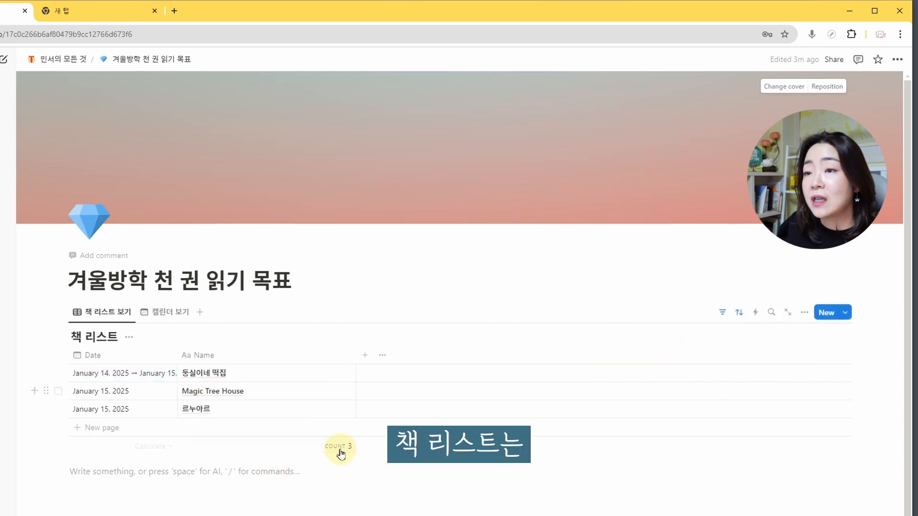
# - Review 캘린더 보기, and examine the calendar and 권수 views of the finished 2025년 겨울방학 1000권 목표 page
pyautogui.click(170, 311)
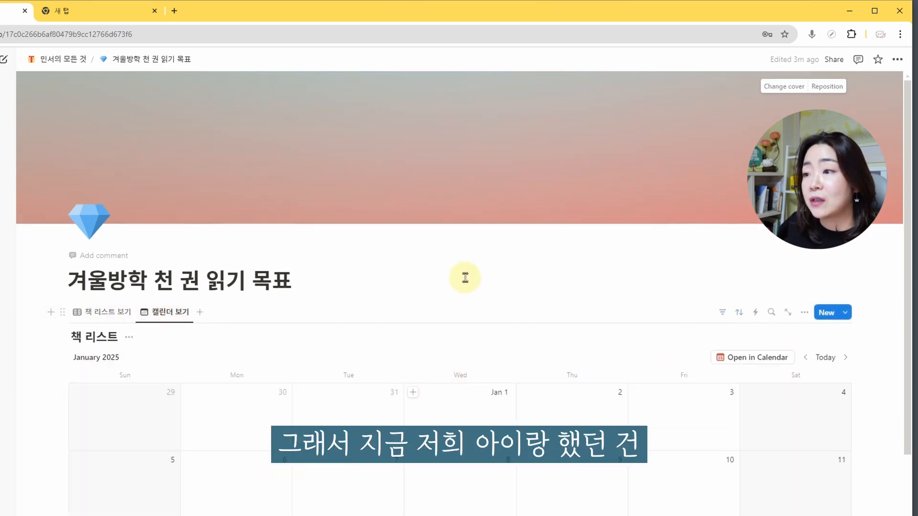
pyautogui.scroll(-5, 465, 279)
pyautogui.moveTo(0, 20); pyautogui.dragTo(535, 21)
pyautogui.scroll(9, 316, 280)
pyautogui.scroll(15, 315, 284)
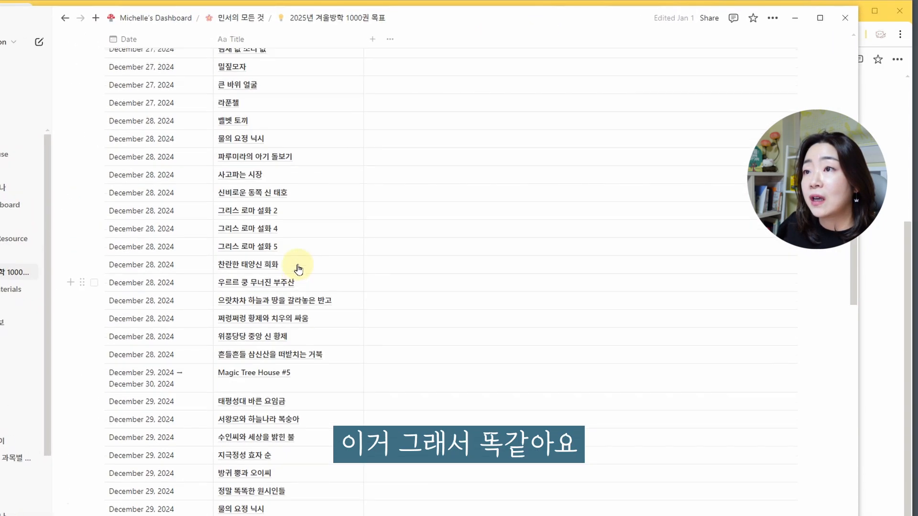
pyautogui.click(127, 205)
pyautogui.click(171, 205)
pyautogui.click(171, 205)
pyautogui.scroll(-6, 625, 230)
pyautogui.scroll(-3, 617, 259)
pyautogui.scroll(8, 588, 296)
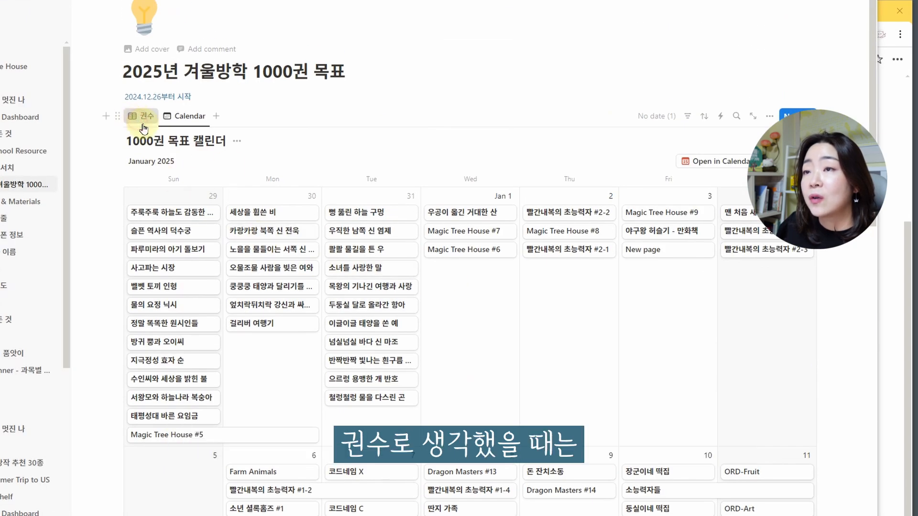
pyautogui.click(131, 120)
pyautogui.scroll(-15, 317, 218)
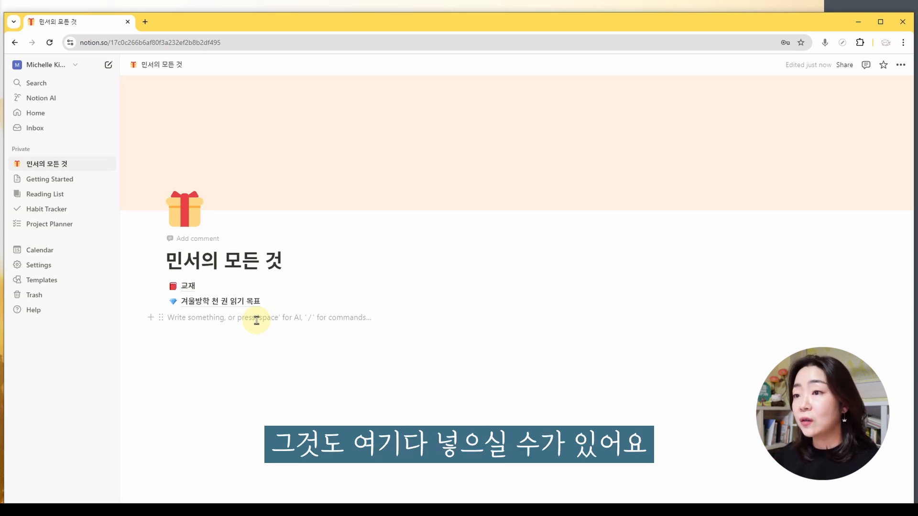
# - Create a sub-page titled 스케줄 below 겨울방학 천 권 읽기 목표 on the parent page
pyautogui.write('/p')
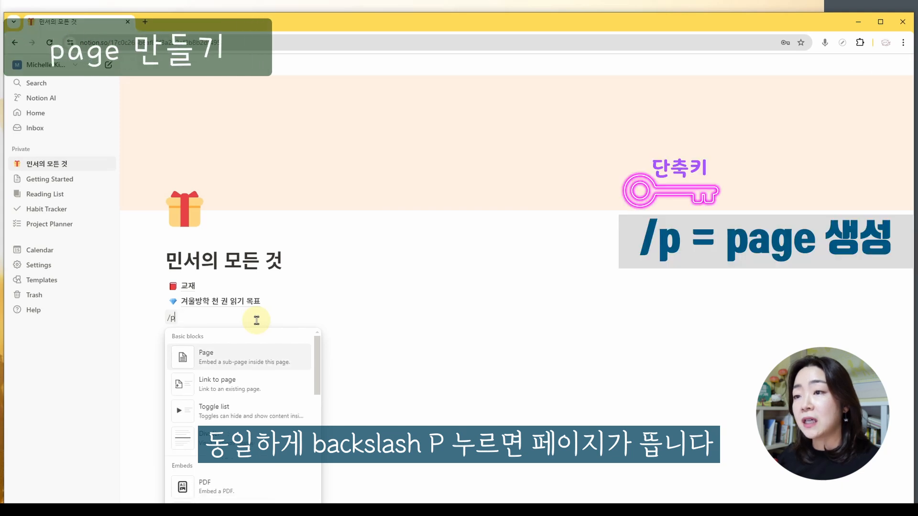
pyautogui.click(239, 353)
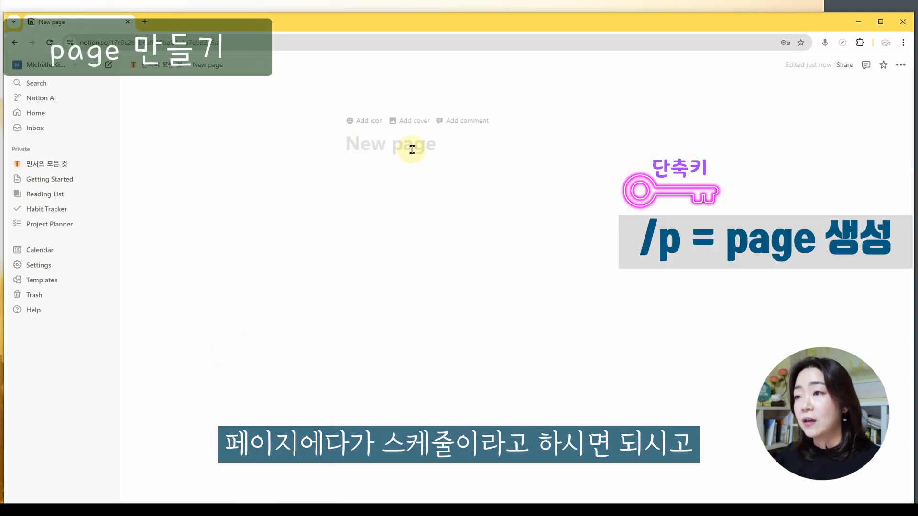
pyautogui.write('스케줄')
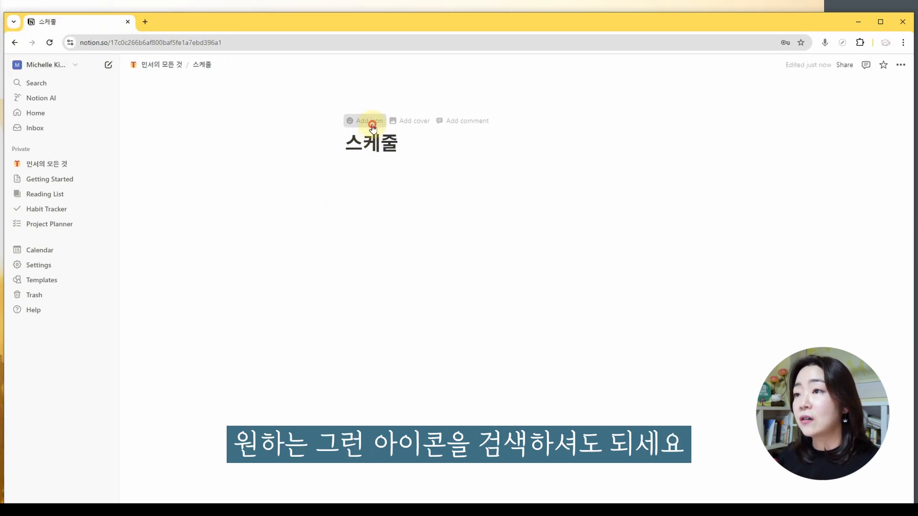
# - Give the 스케줄 page a red spiral calendar emoji icon, found by filtering for "sche"
pyautogui.click(368, 121)
pyautogui.click(364, 141)
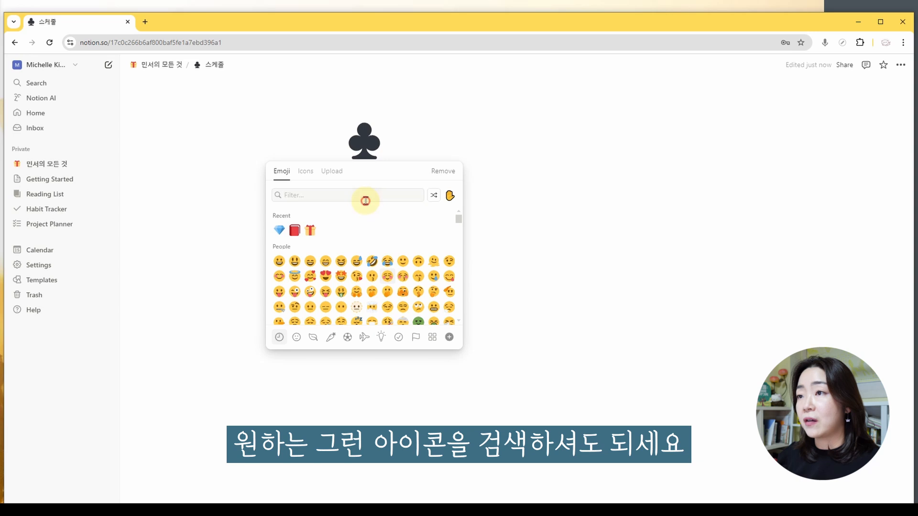
pyautogui.write('sche')
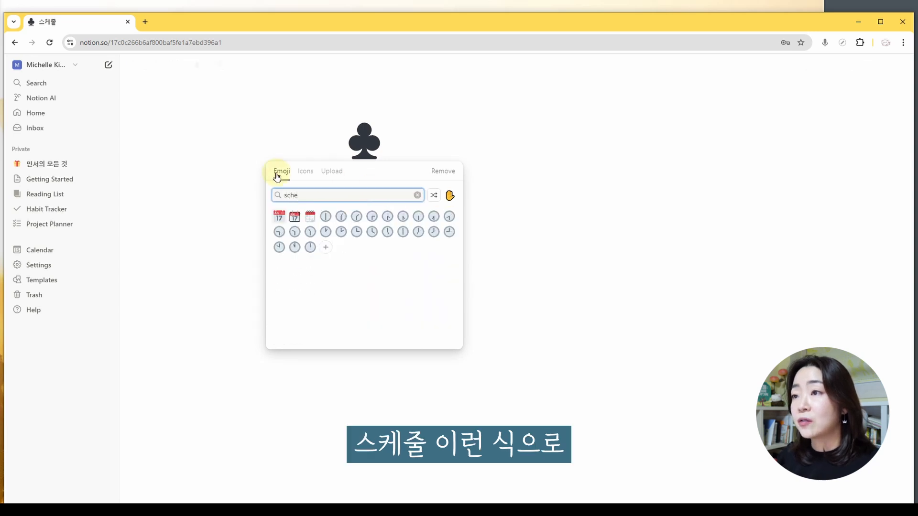
pyautogui.click(310, 218)
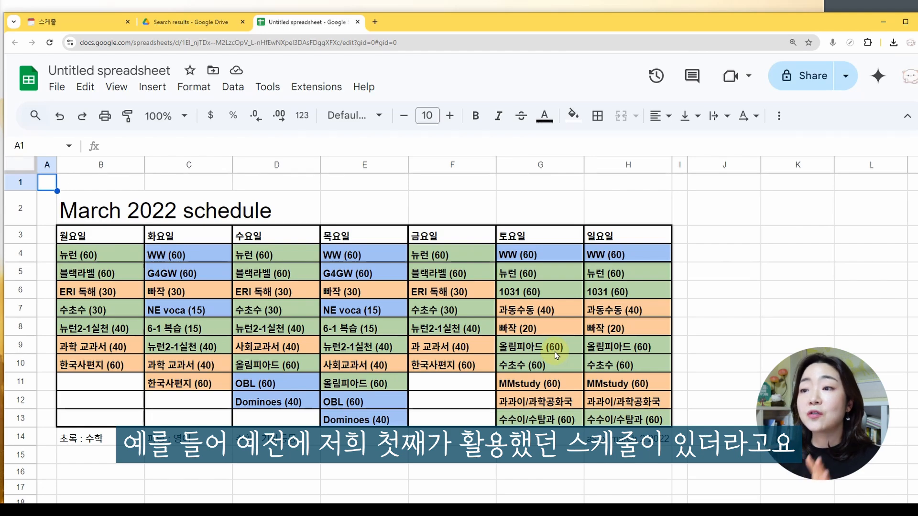
# - Capture the March 2022 schedule table in Google Sheets as an image and paste it into the 스케줄 page in Notion
pyautogui.click(439, 461)
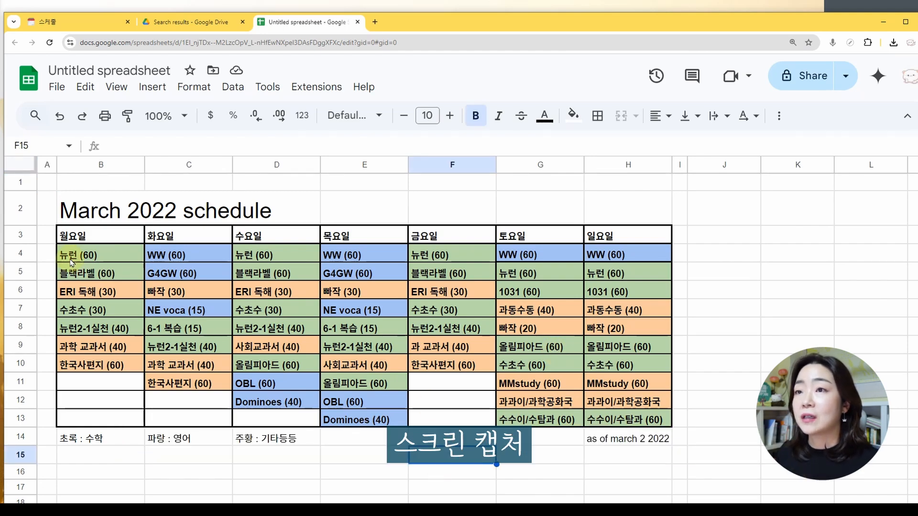
pyautogui.hotkey('ctrl', 'shift', 'd')
pyautogui.moveTo(52, 191); pyautogui.dragTo(668, 445)
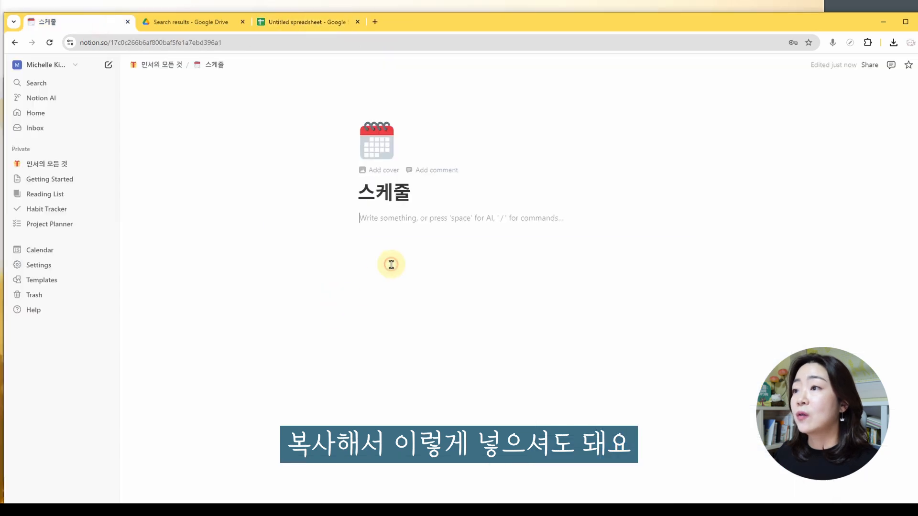
pyautogui.hotkey('ctrl', 'v')
# - Turn on full width for the 스케줄 page and enlarge the schedule image to fill it
pyautogui.click(897, 64)
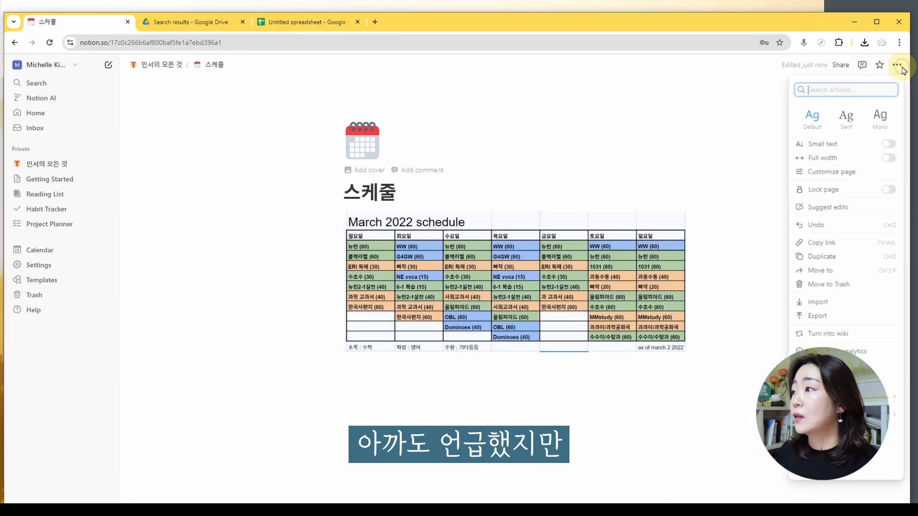
pyautogui.click(890, 159)
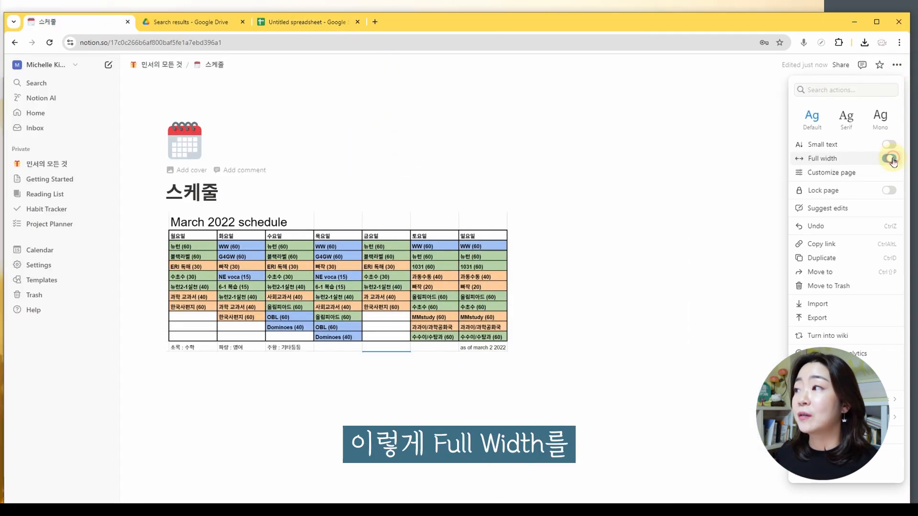
pyautogui.click(494, 294)
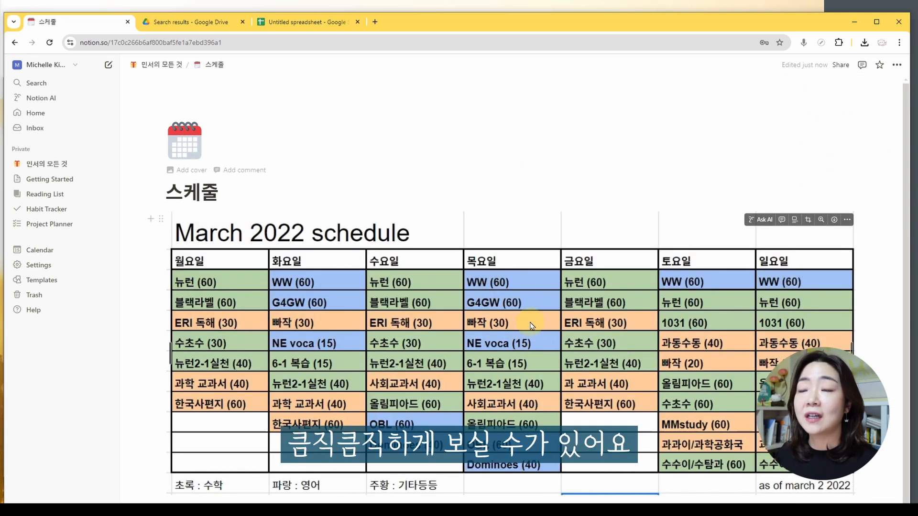
pyautogui.scroll(-2, 530, 346)
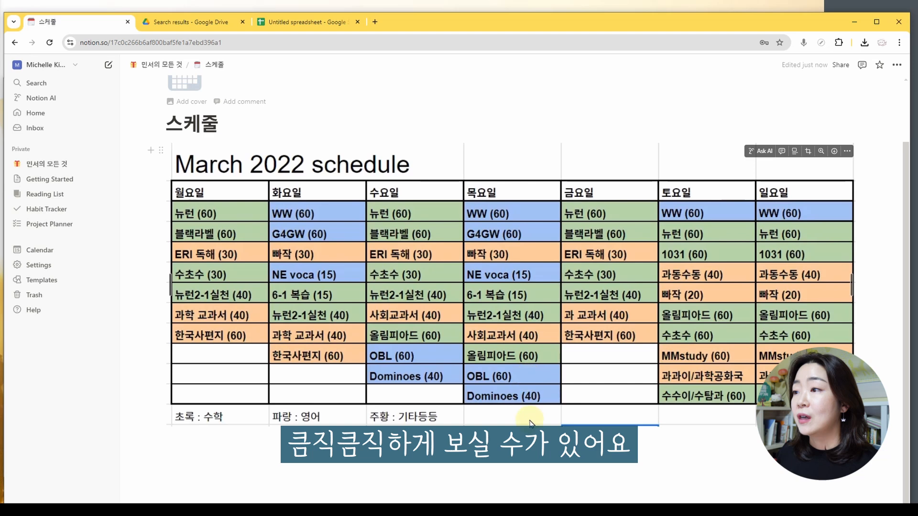
pyautogui.scroll(2, 639, 433)
# - Delete the schedule image from the 스케줄 page
pyautogui.click(194, 224)
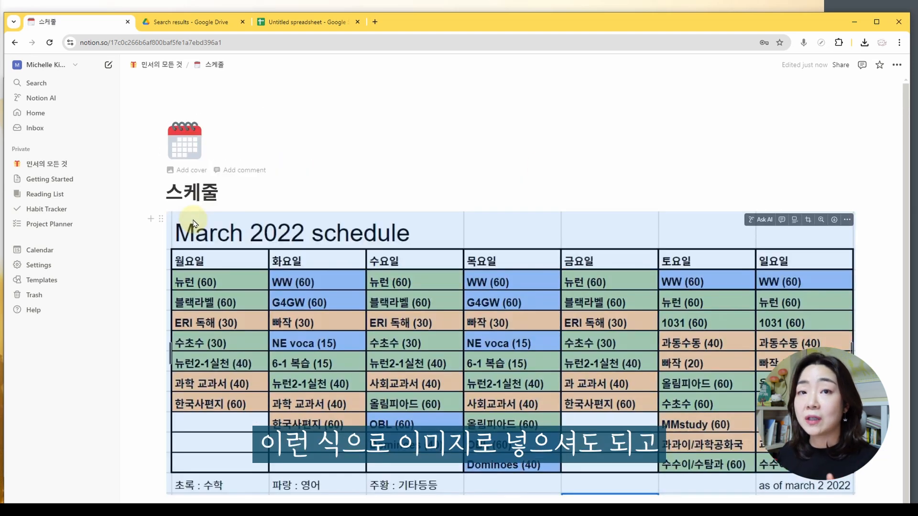
pyautogui.press('BackSpace')
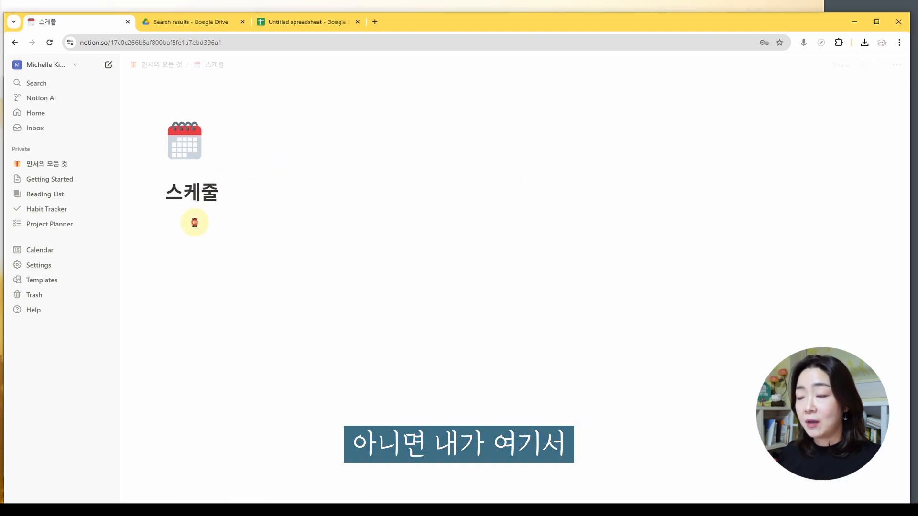
# - Insert a simple table below the 스케줄 title and extend it to six columns and eleven rows
pyautogui.write('/')
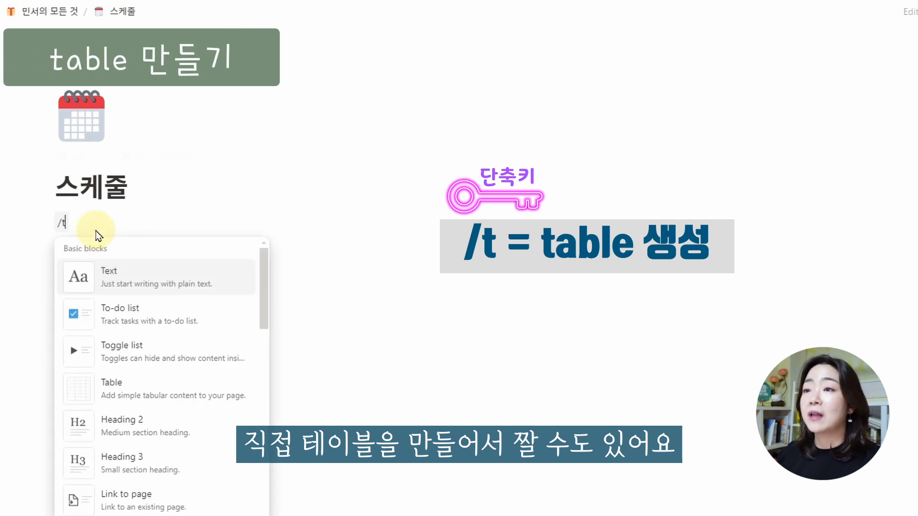
pyautogui.write('table')
pyautogui.click(99, 268)
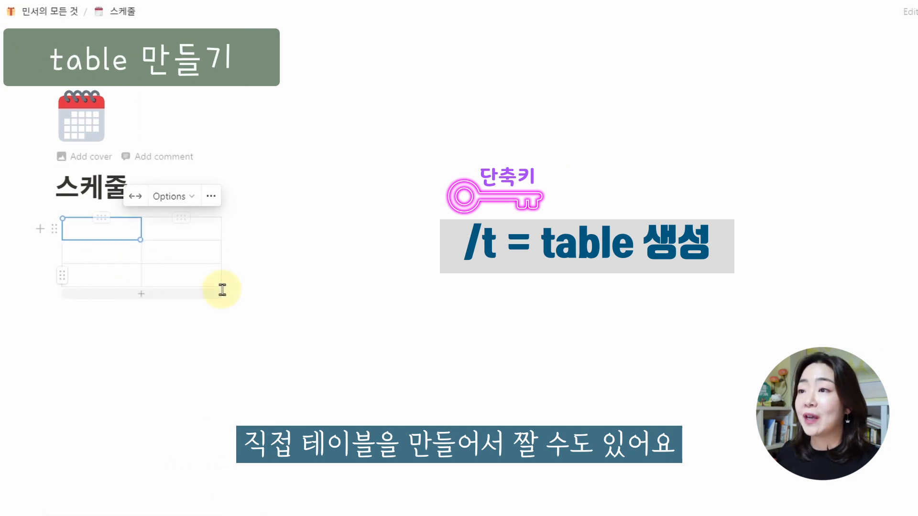
pyautogui.moveTo(216, 259); pyautogui.dragTo(545, 247)
pyautogui.moveTo(261, 293); pyautogui.dragTo(262, 476)
# - Enter the weekday headings Mon, Tues and Wed in the table's first row, leaving the first cell empty
pyautogui.click(98, 235)
pyautogui.press('Tab')
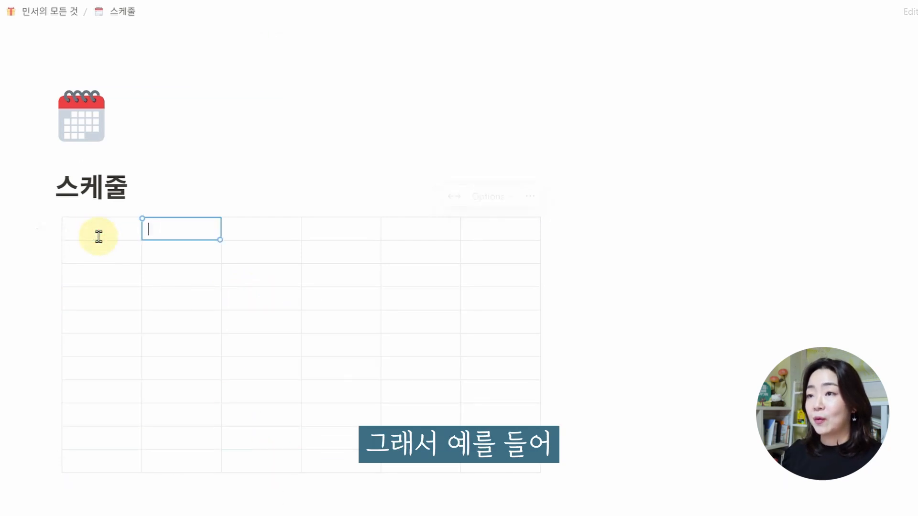
pyautogui.write('Mon')
pyautogui.press('Tab')
pyautogui.press('Tab')
pyautogui.write('d')
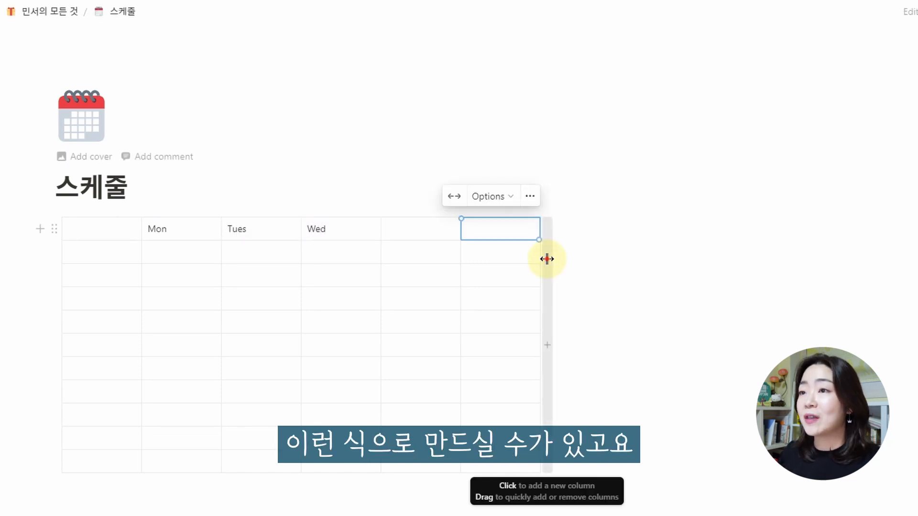
# - Add a seventh column to the schedule table and enter 7:00 in the first cell of the second row
pyautogui.moveTo(547, 258); pyautogui.dragTo(616, 258)
pyautogui.click(112, 257)
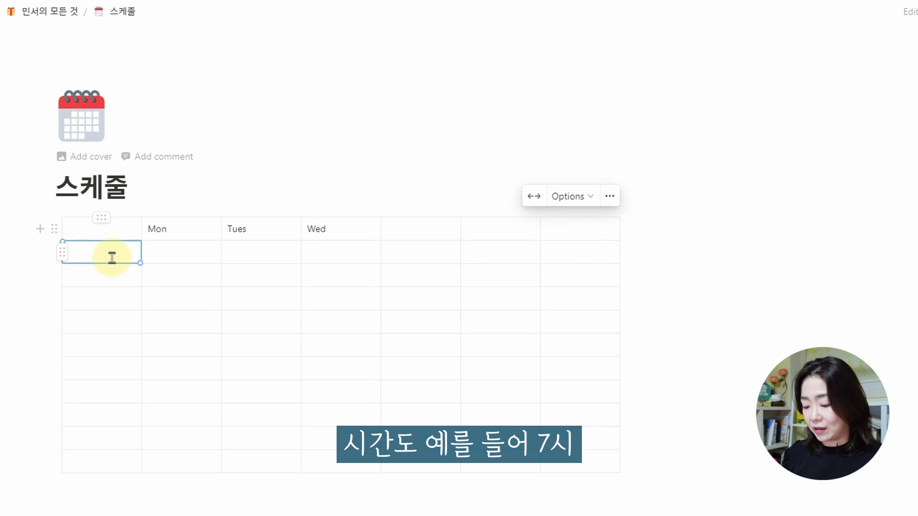
pyautogui.write('7:00')
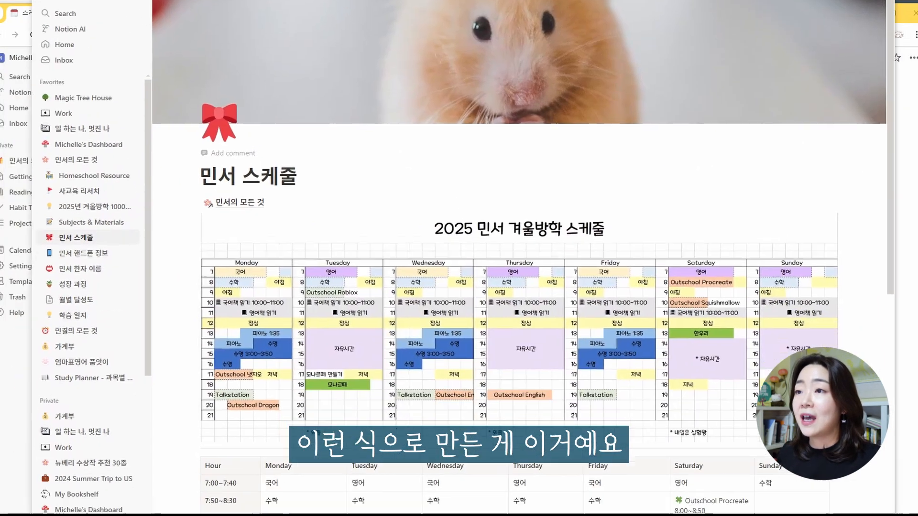
# - Examine the completed winter schedule page, comparing its schedule image with the weekly table of hours, activities and emoji icons
pyautogui.scroll(-8, 549, 272)
pyautogui.scroll(3, 550, 272)
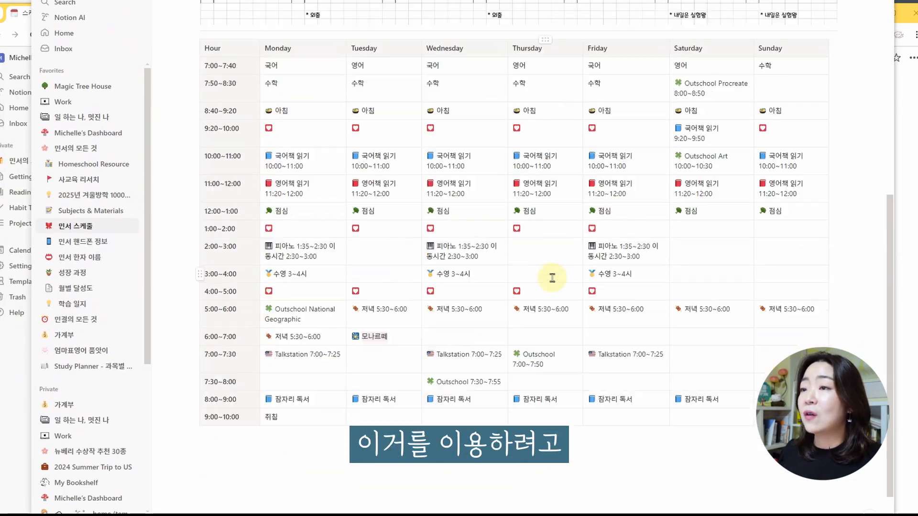
pyautogui.moveTo(889, 209); pyautogui.dragTo(891, 256)
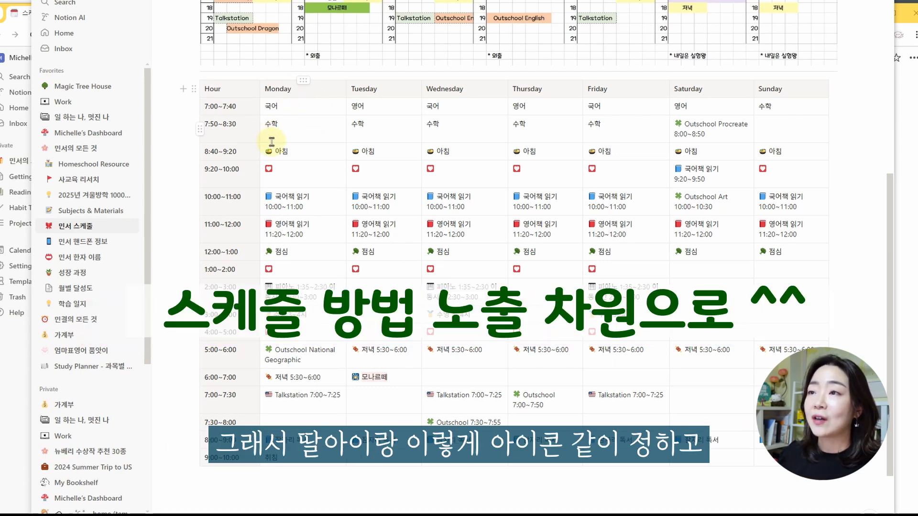
pyautogui.moveTo(274, 153); pyautogui.dragTo(265, 151)
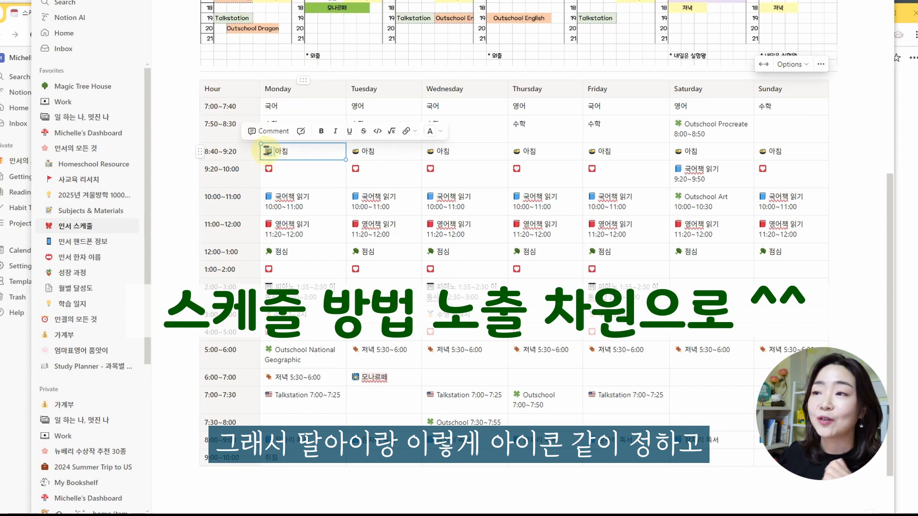
pyautogui.click(328, 205)
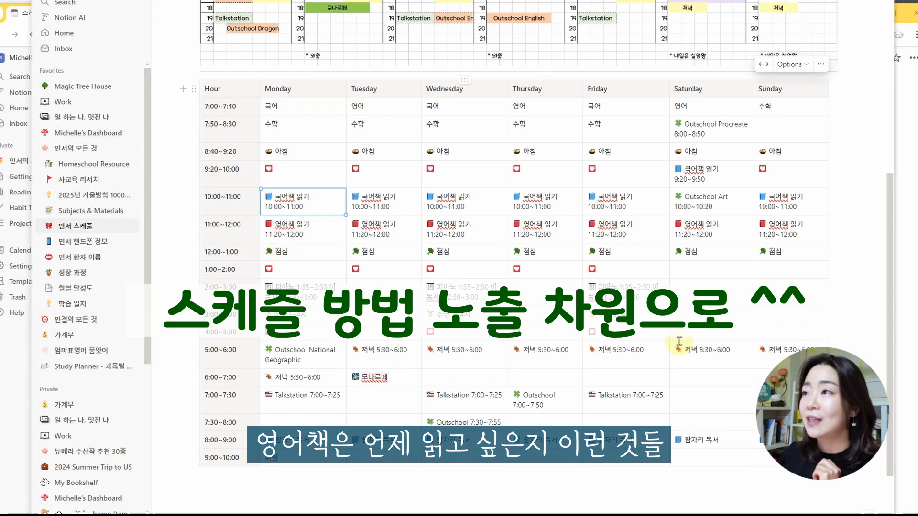
pyautogui.moveTo(281, 290); pyautogui.dragTo(314, 301)
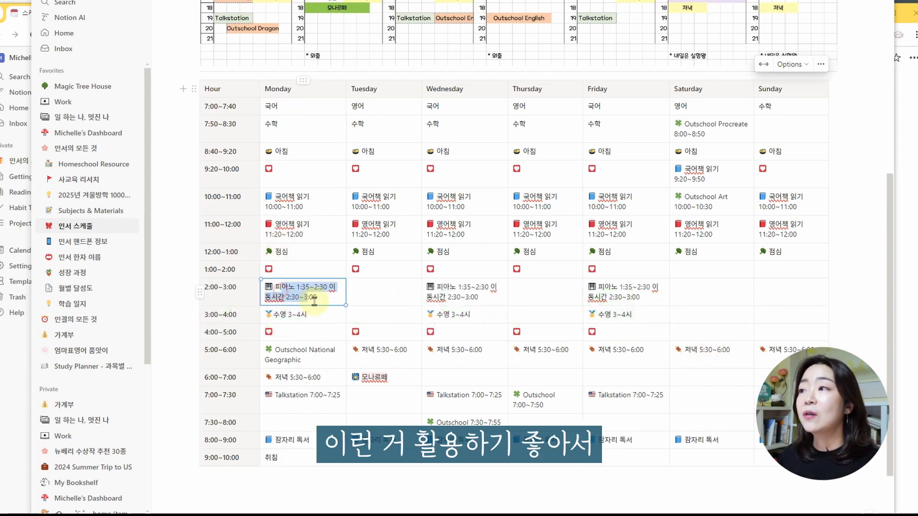
pyautogui.click(492, 287)
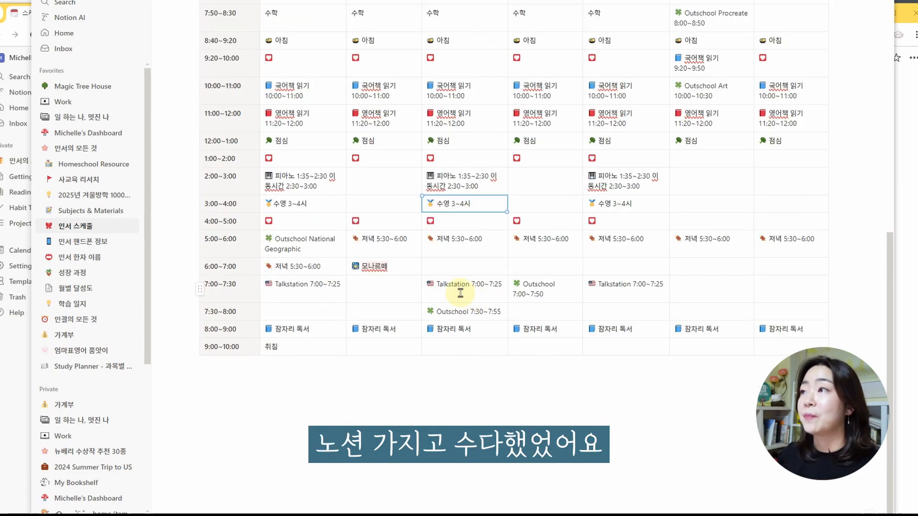
pyautogui.scroll(7, 460, 293)
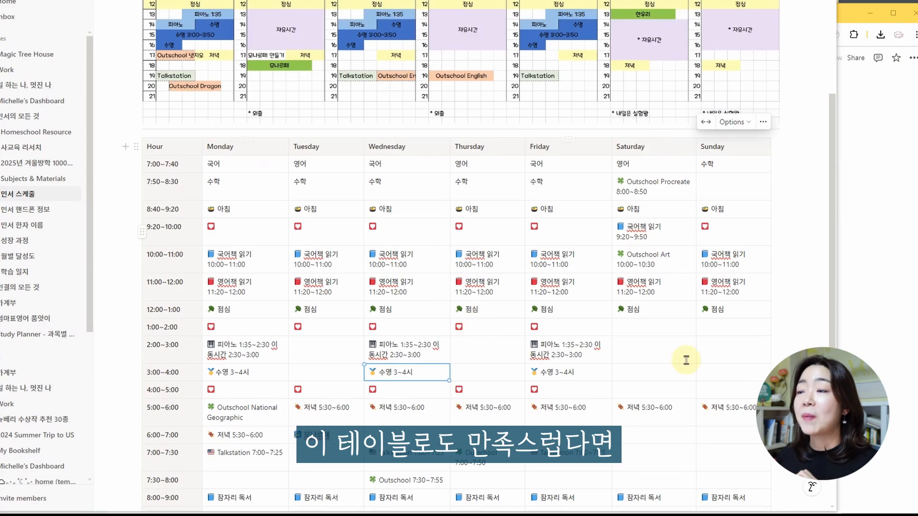
pyautogui.scroll(-4, 513, 397)
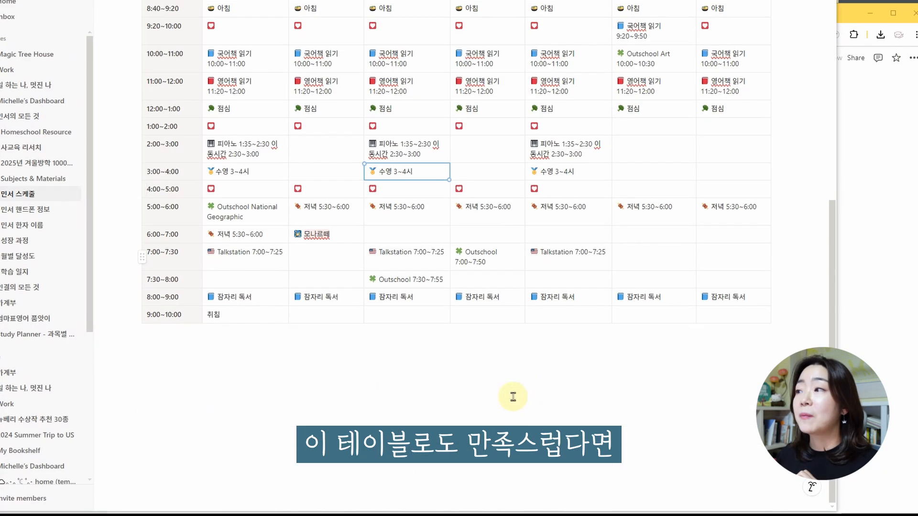
pyautogui.scroll(3, 771, 199)
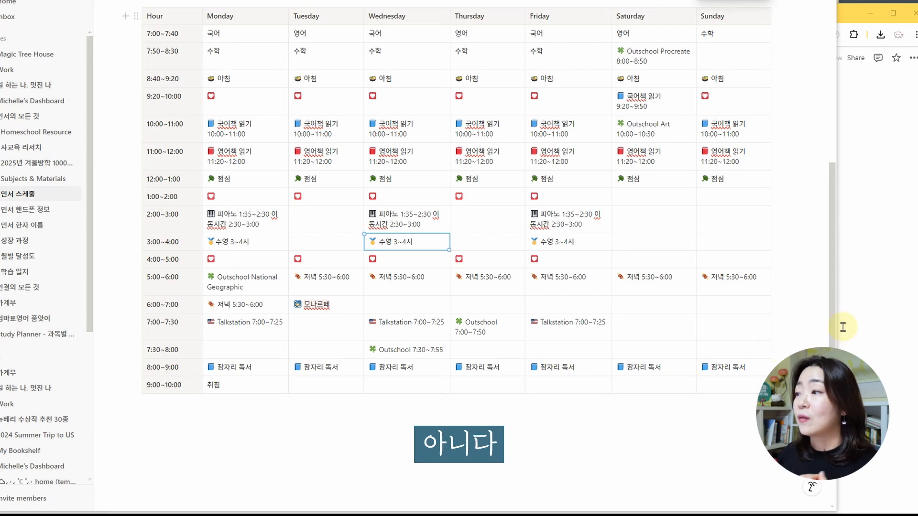
pyautogui.scroll(1, 828, 266)
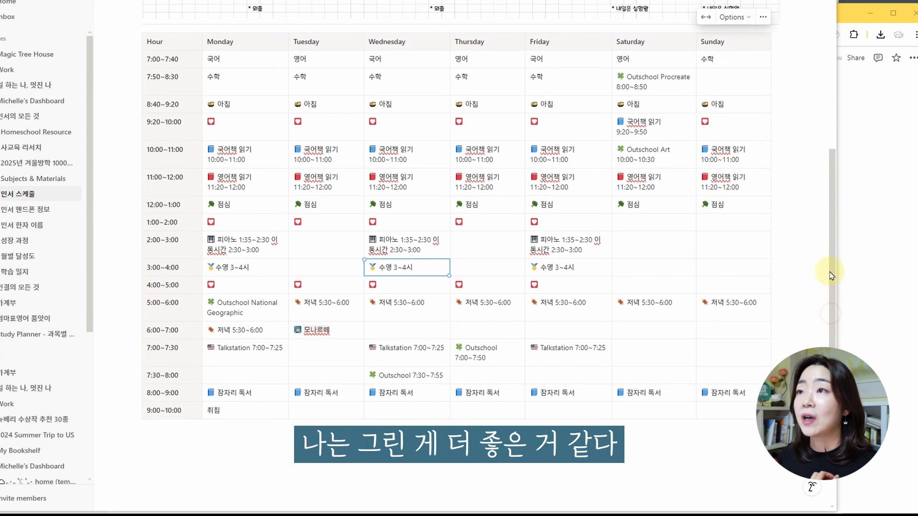
pyautogui.scroll(-3, 813, 311)
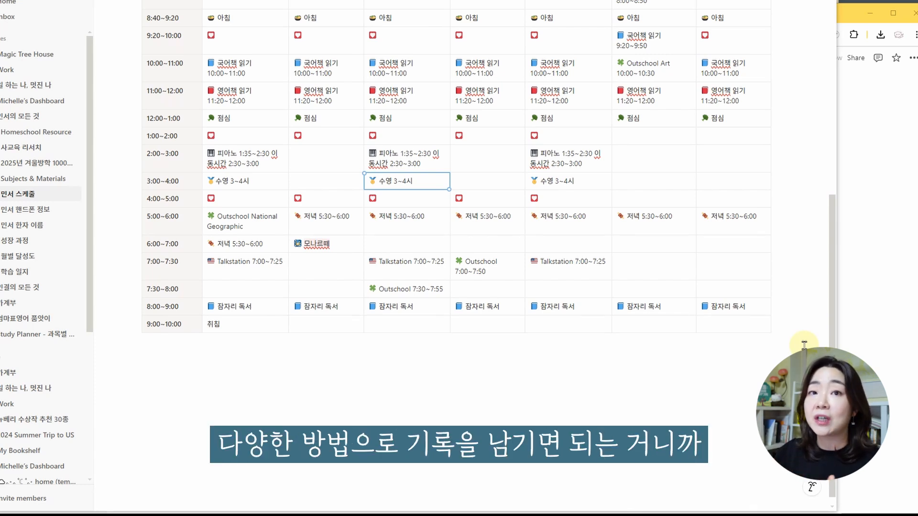
pyautogui.scroll(4, 615, 381)
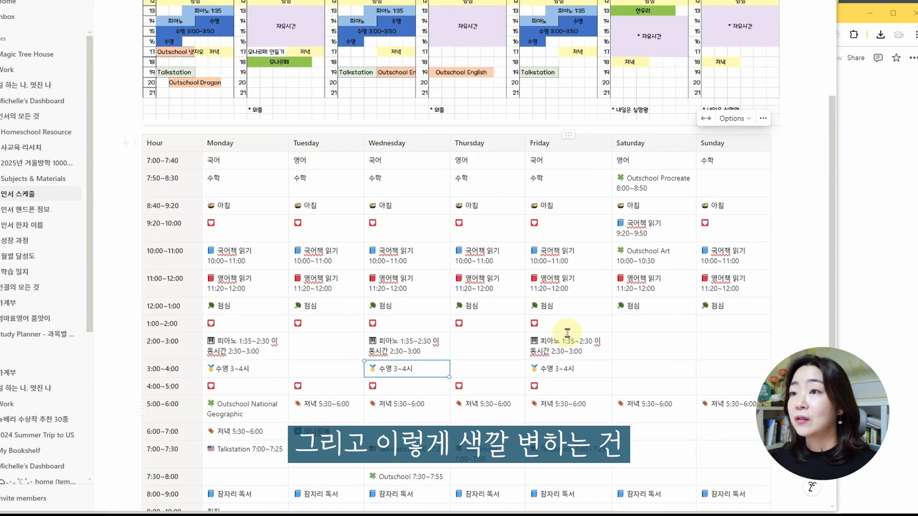
# - Switch the Hour column's header setting off and on again, and give the column an orange background
pyautogui.moveTo(153, 159); pyautogui.dragTo(740, 156)
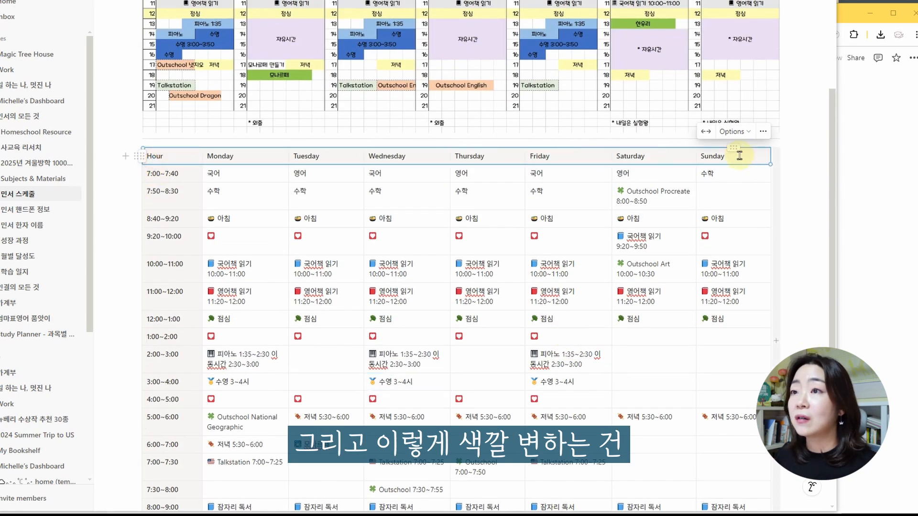
pyautogui.click(193, 170)
pyautogui.click(172, 147)
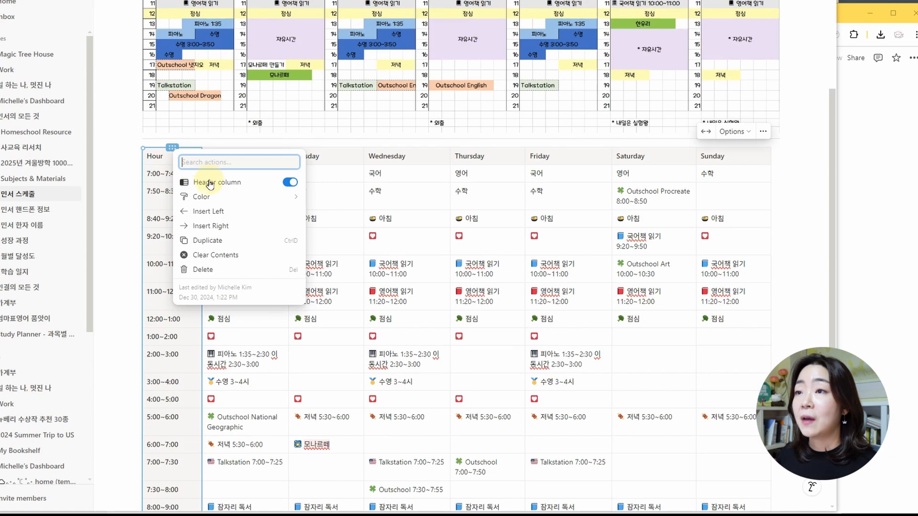
pyautogui.click(287, 182)
pyautogui.click(287, 183)
pyautogui.moveTo(296, 197)
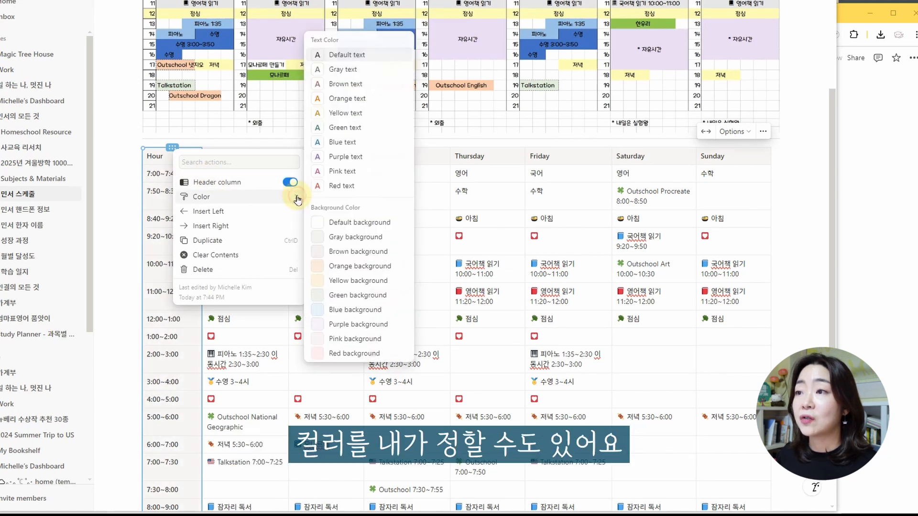
pyautogui.click(351, 266)
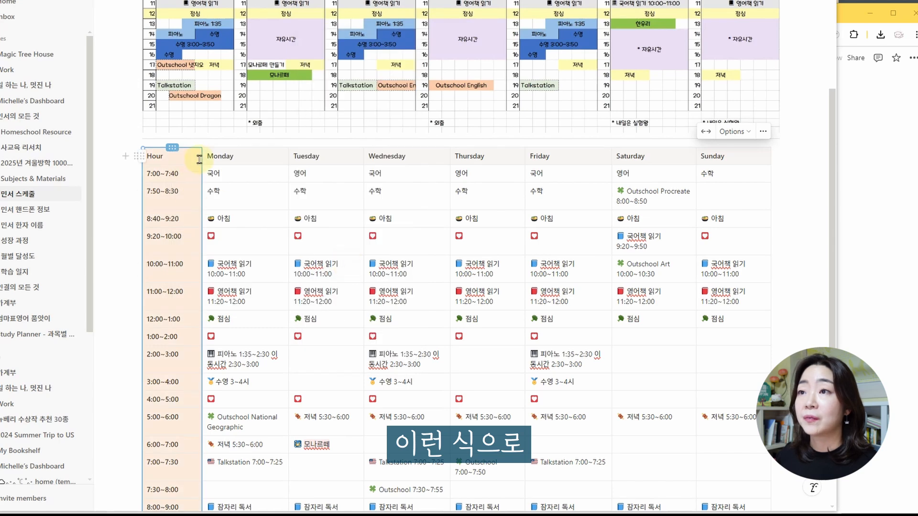
pyautogui.click(172, 155)
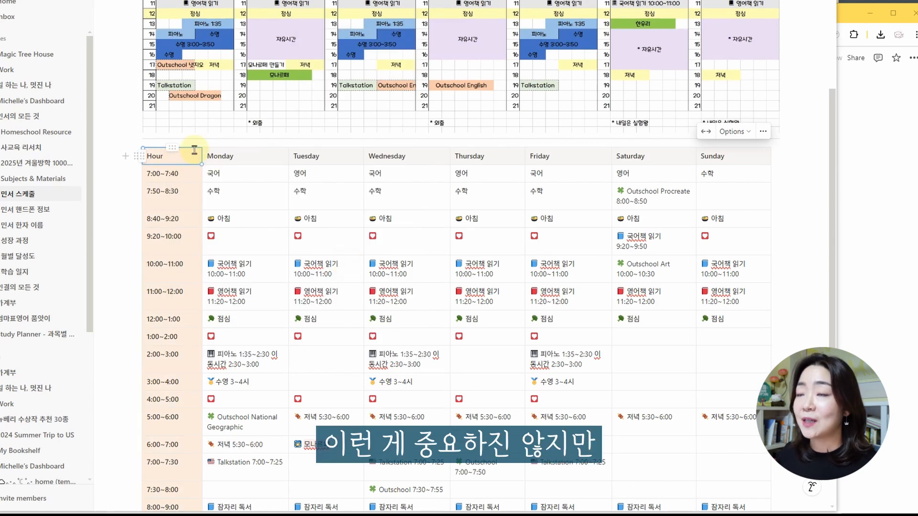
# - Switch the weekly table's header column off and back on, and do the same with its header row
pyautogui.moveTo(207, 156); pyautogui.dragTo(762, 134)
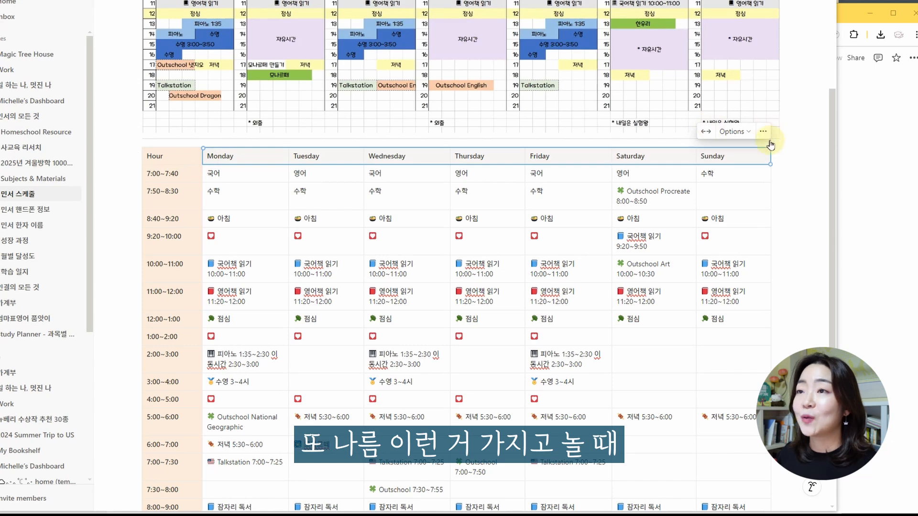
pyautogui.click(158, 156)
pyautogui.click(734, 132)
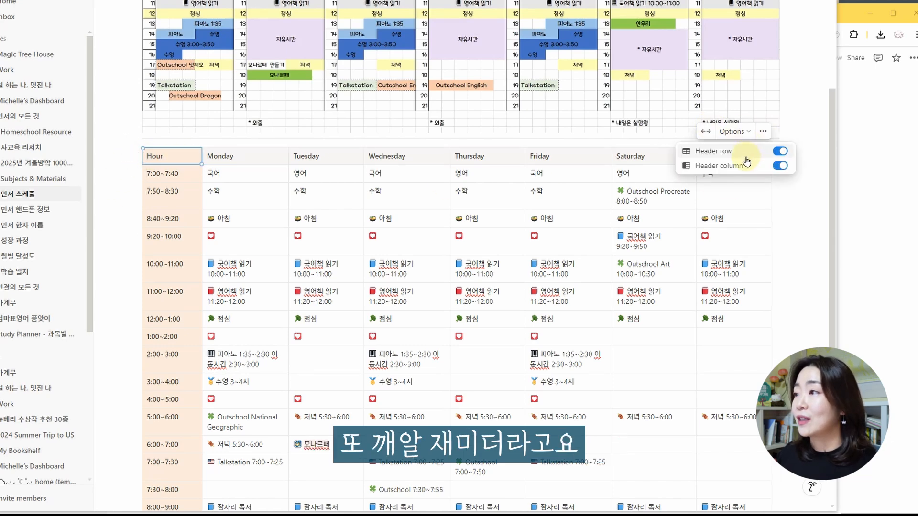
pyautogui.click(779, 165)
pyautogui.click(776, 167)
pyautogui.click(779, 152)
pyautogui.click(779, 152)
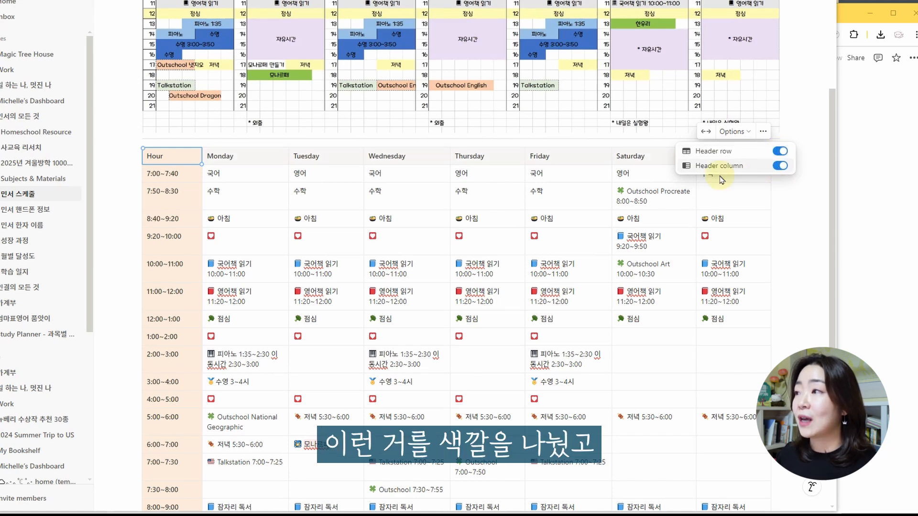
pyautogui.click(471, 266)
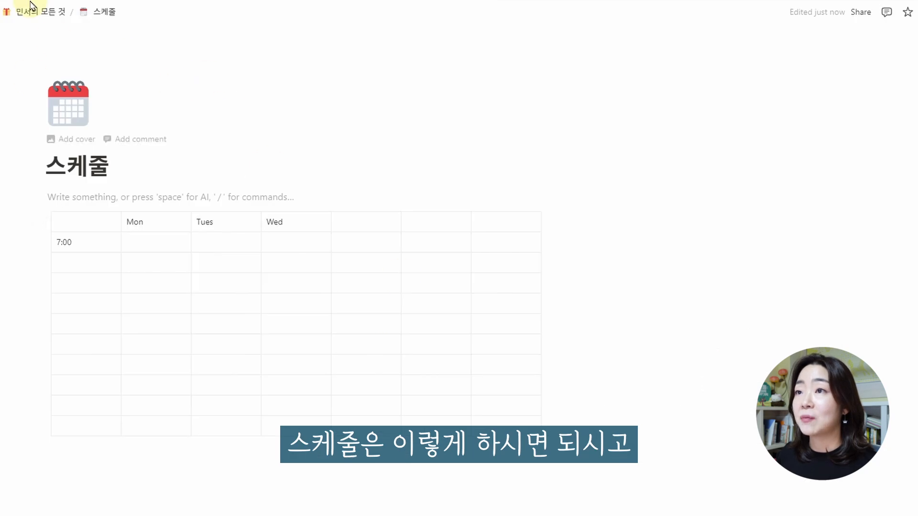
# - On the 교재 page, nest a new page titled 용선생 추론독해 under the 용선생 추론독해 bullet
pyautogui.click(41, 25)
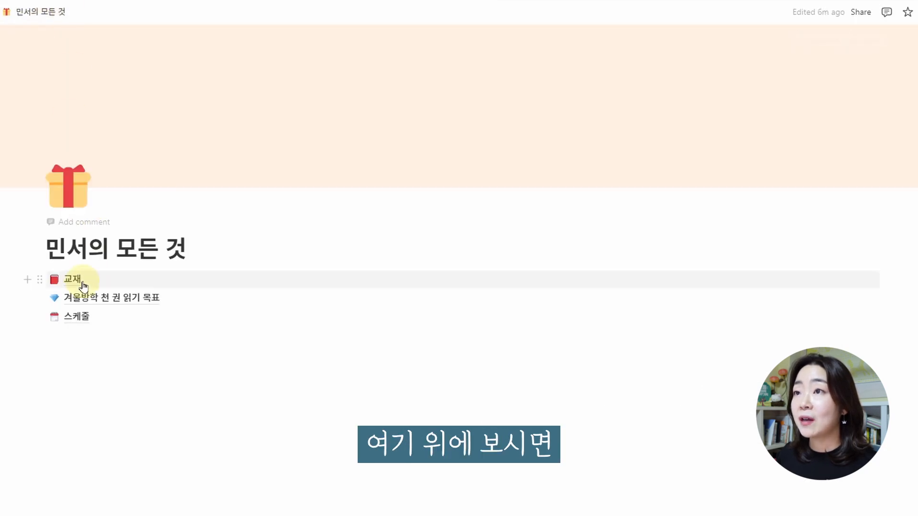
pyautogui.click(78, 286)
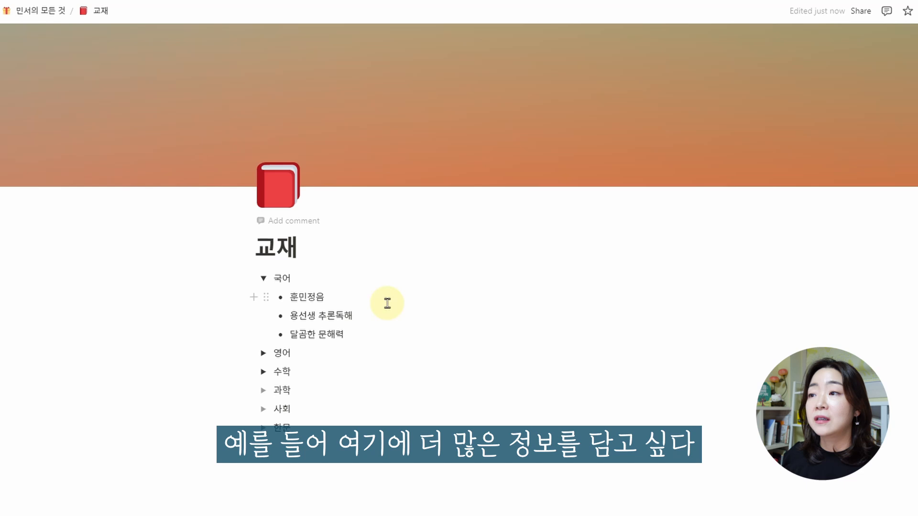
pyautogui.click(391, 320)
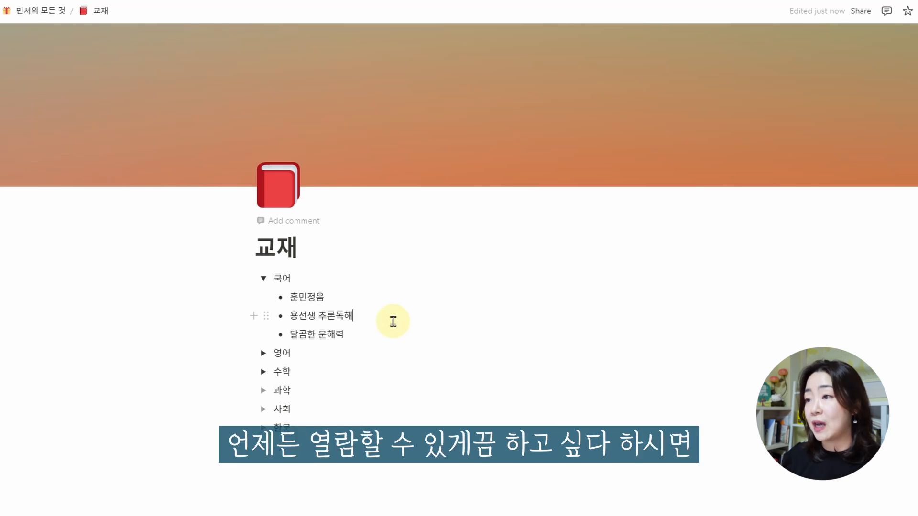
pyautogui.press('Return')
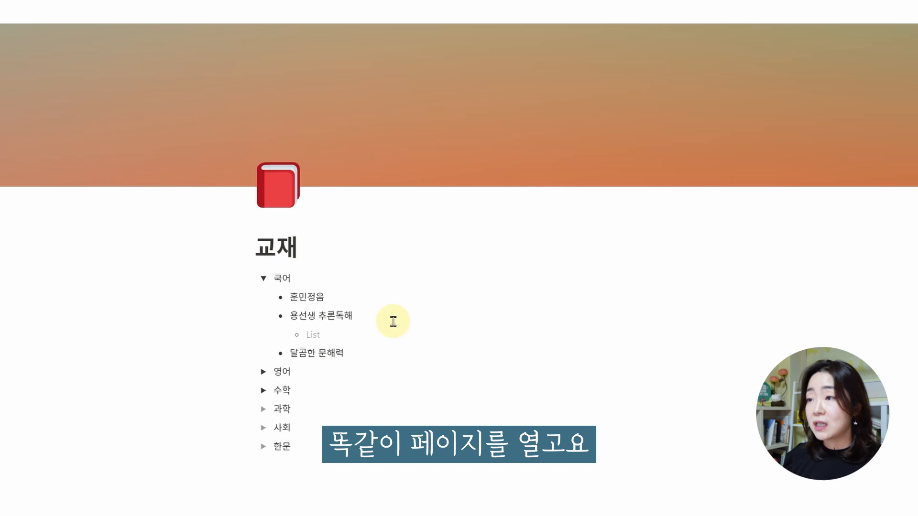
pyautogui.write('/p')
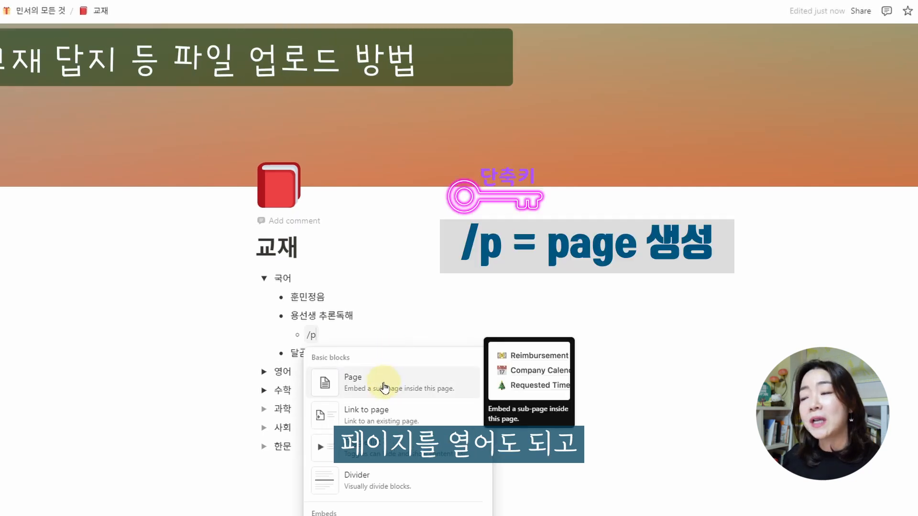
pyautogui.click(362, 381)
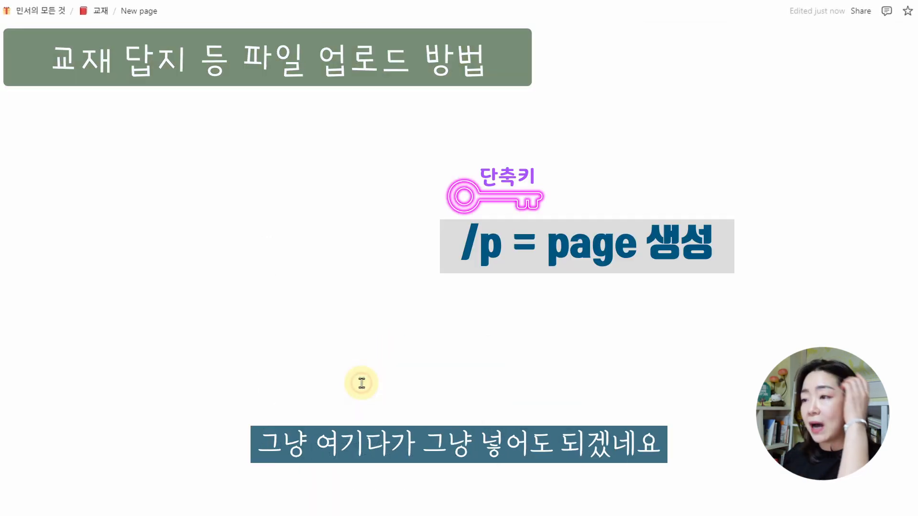
pyautogui.write('용서선생 추론독해')
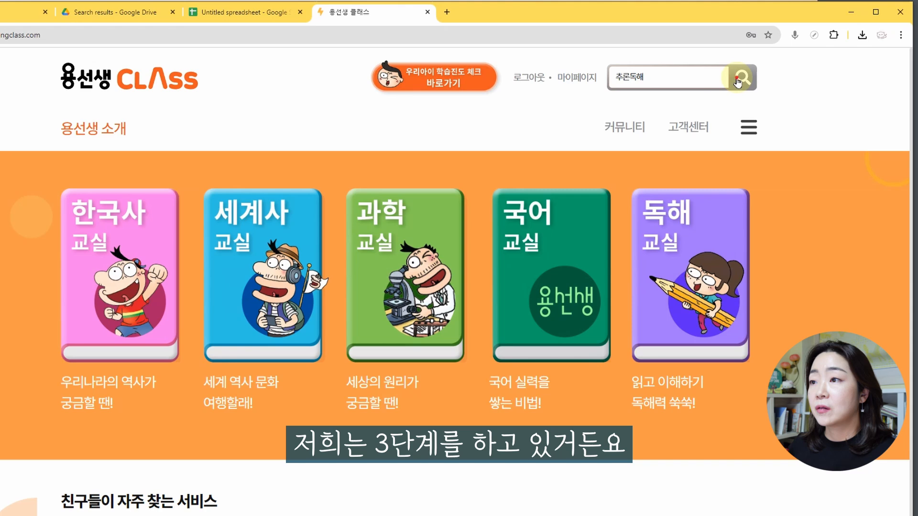
# - Search the 용선생 클래스 website for 추론독해 and download 용선생 추론독해_3단계_정답과 해설(1판1쇄).pdf
pyautogui.press('Return')
pyautogui.scroll(-4, 317, 383)
pyautogui.scroll(-8, 316, 390)
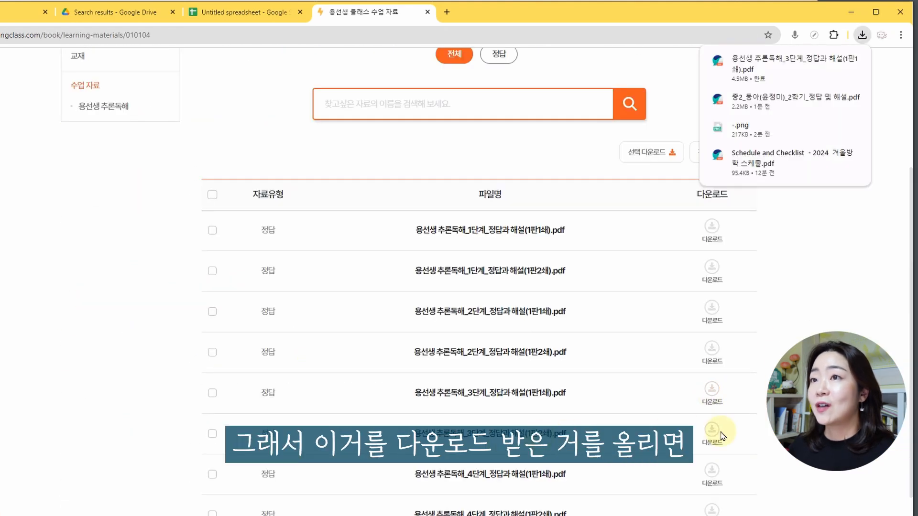
# - Download 용선생 추론독해_3단계_정답과 해설(1판2쇄).pdf and attach the answer key to the 용선생 추론독해 page and under 국어 on the 교재 page
pyautogui.click(712, 429)
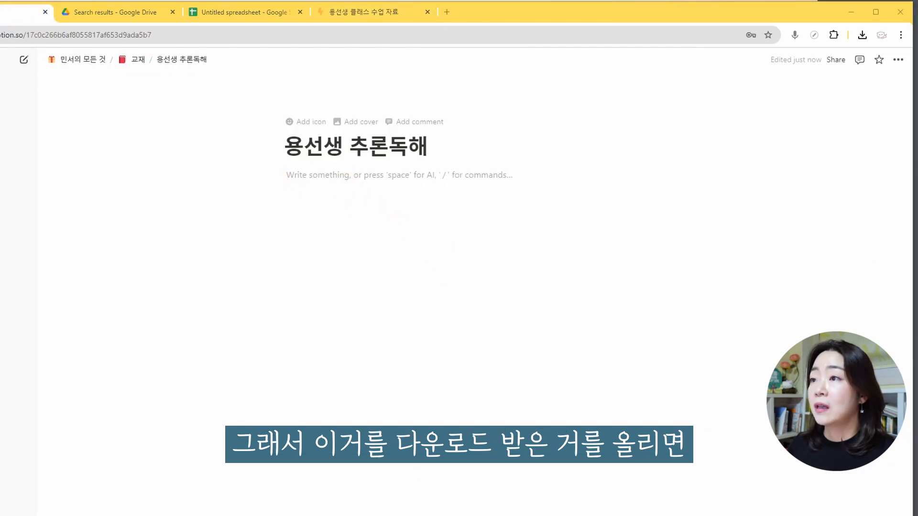
pyautogui.moveTo(434, 221); pyautogui.dragTo(299, 190)
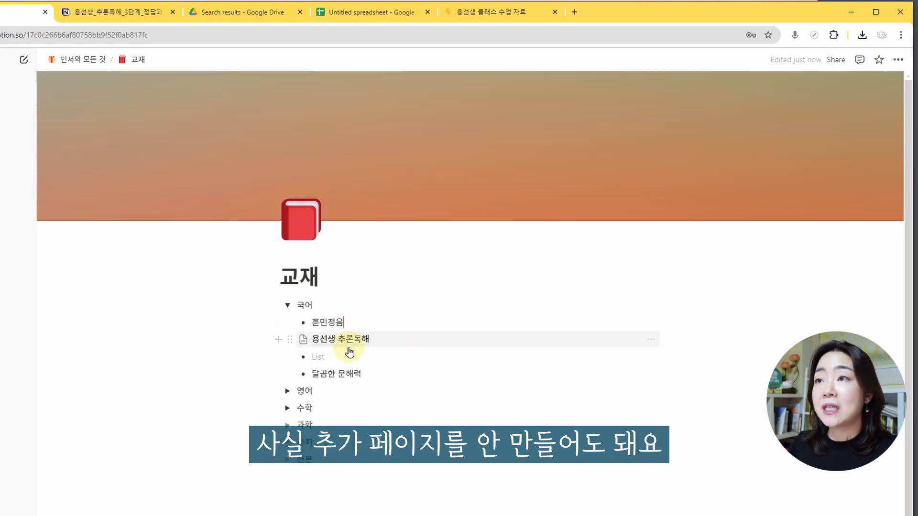
pyautogui.click(349, 351)
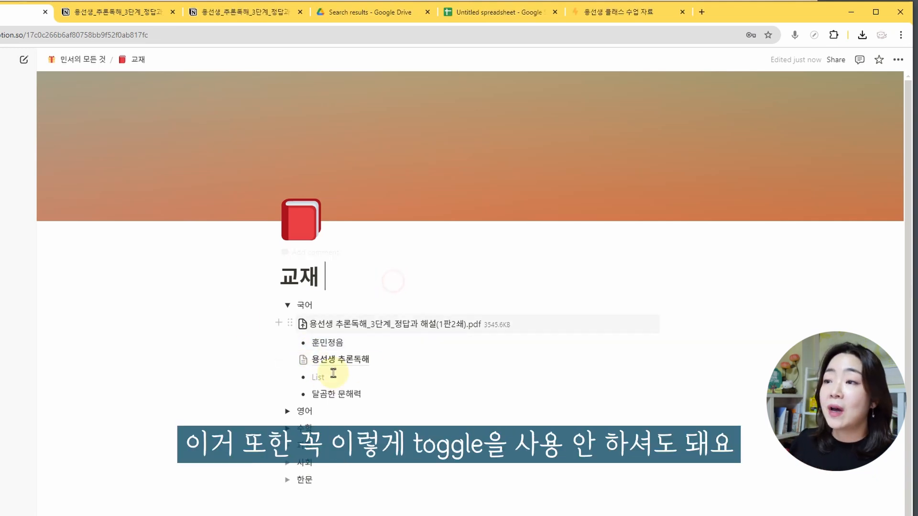
# - Collapse and expand the 국어 toggle on the 교재 page, and give it an orange background
pyautogui.click(288, 308)
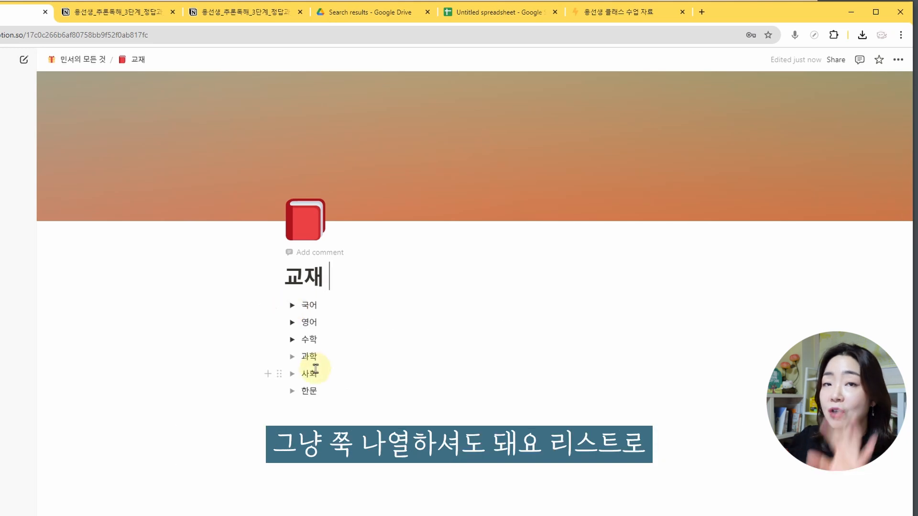
pyautogui.click(292, 307)
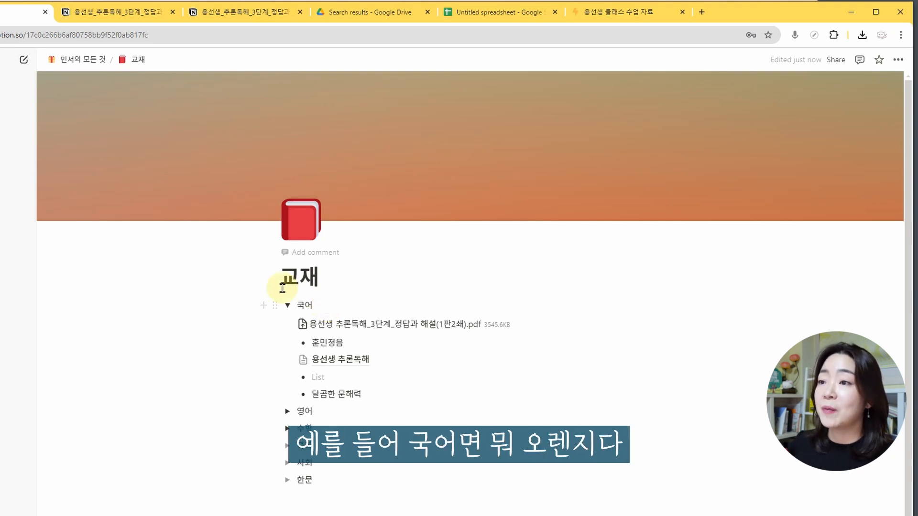
pyautogui.click(275, 305)
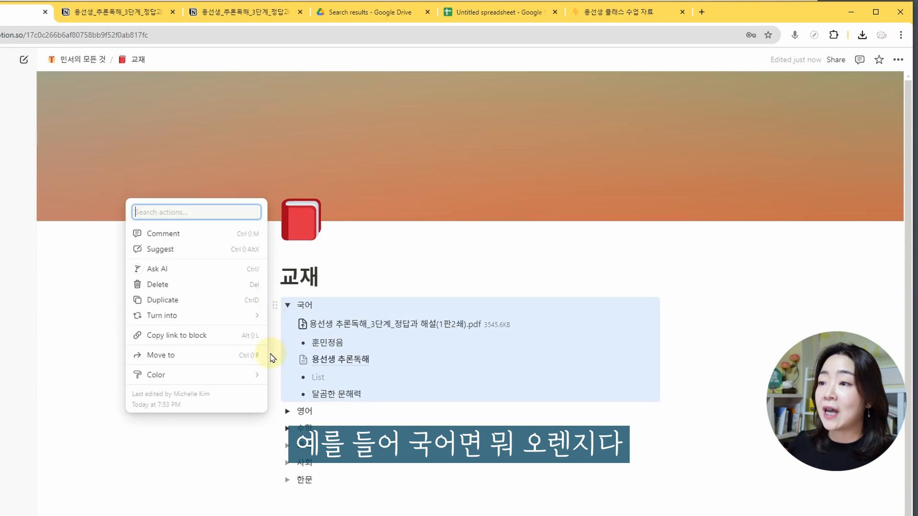
pyautogui.moveTo(256, 377)
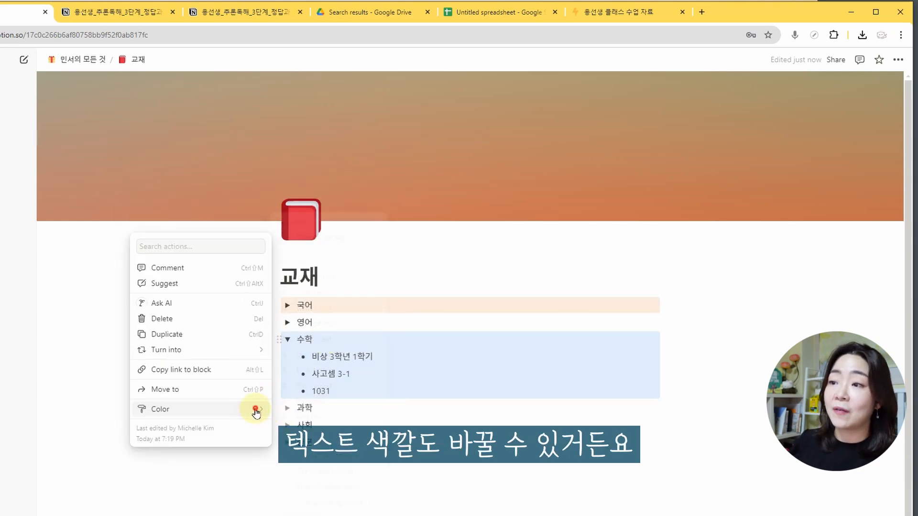
# - Give the 수학 toggle on the 교재 page a green background
pyautogui.click(273, 338)
pyautogui.click(279, 339)
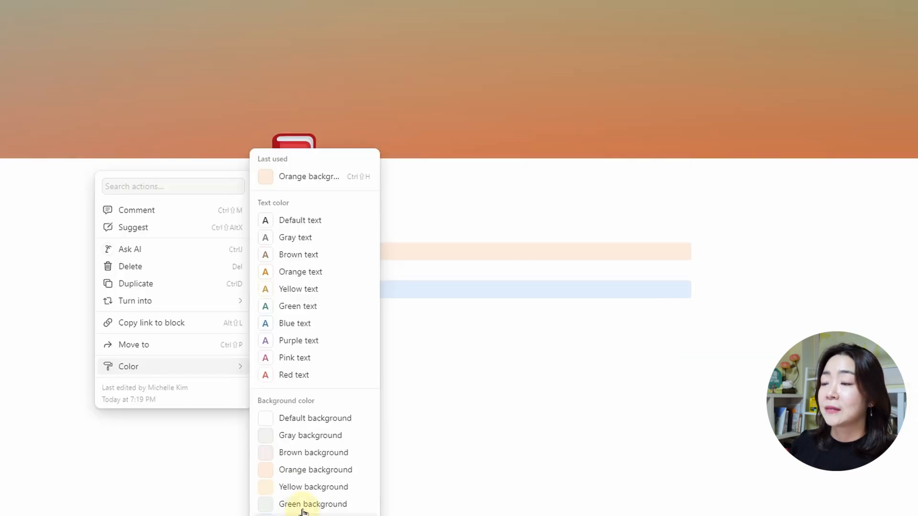
pyautogui.click(303, 505)
pyautogui.click(421, 440)
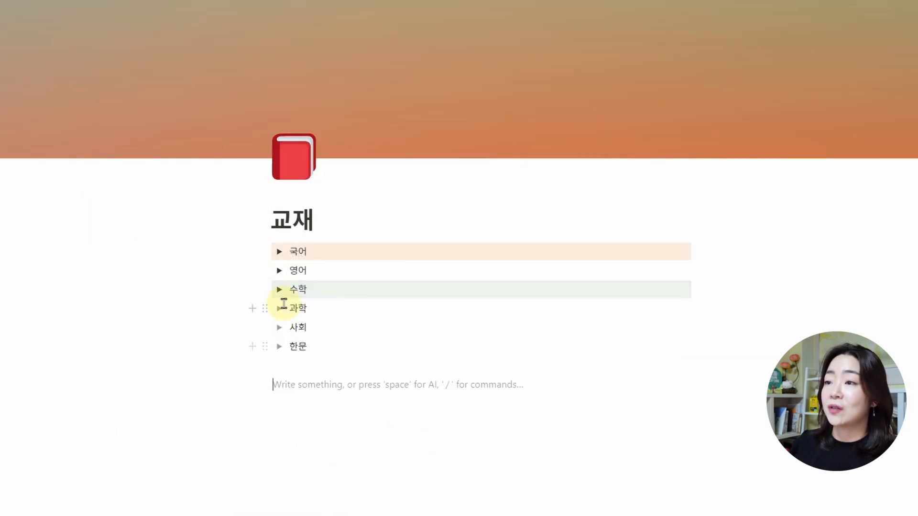
# - Expand the 국어 toggle and delete the three empty bullets between 훈민정음 and 용선생 추론독해
pyautogui.click(278, 252)
pyautogui.click(290, 339)
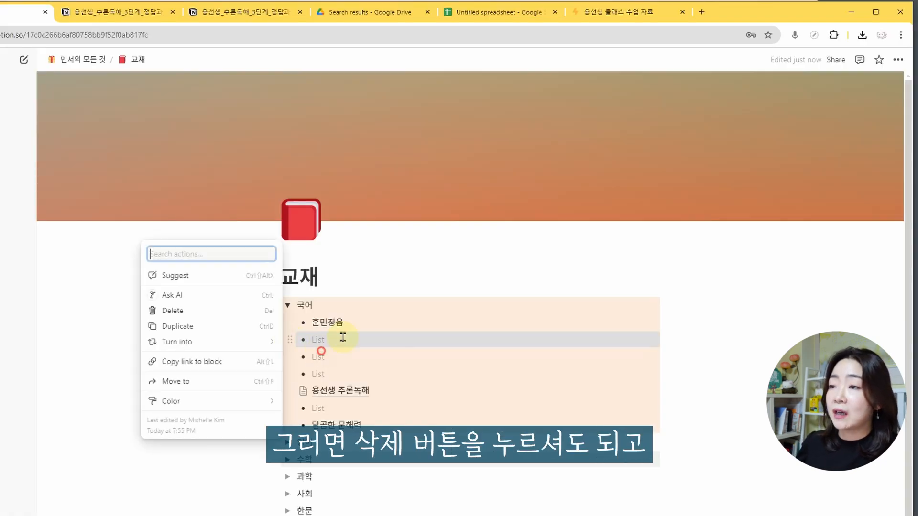
pyautogui.press('Escape')
pyautogui.press('Delete')
pyautogui.press('Delete')
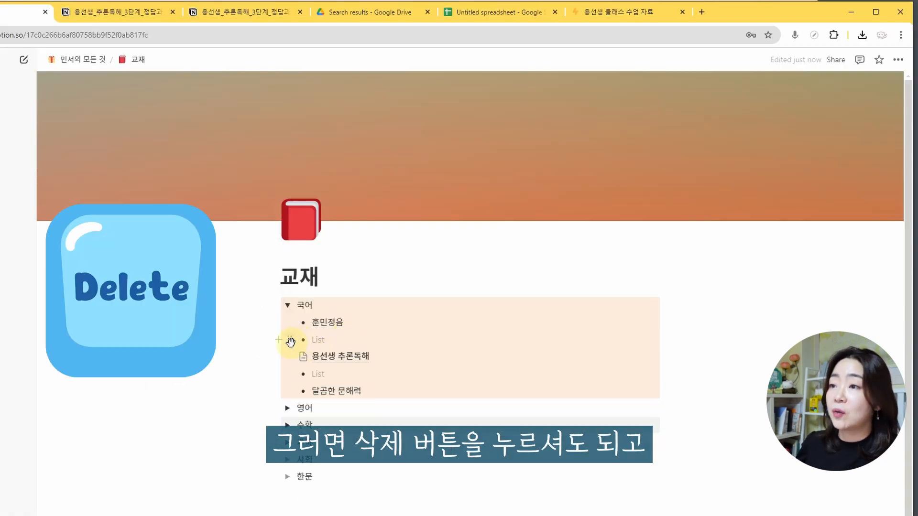
pyautogui.click(290, 340)
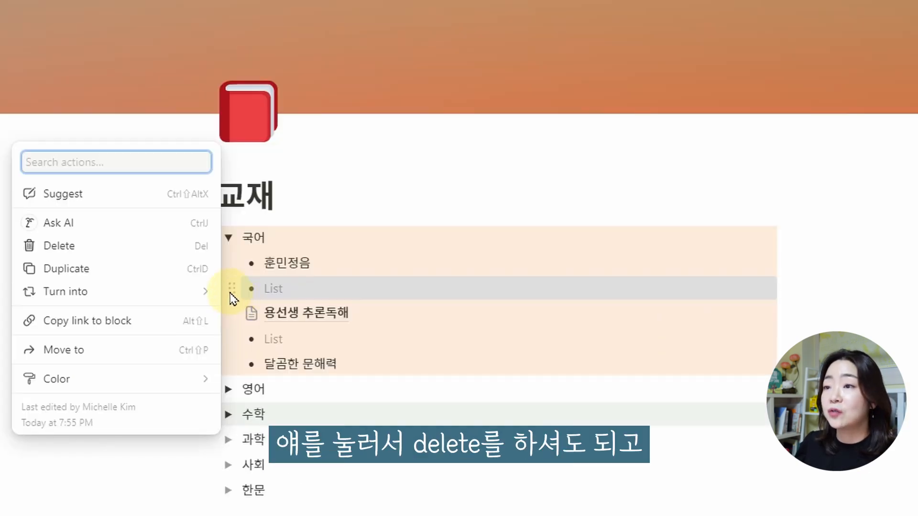
pyautogui.click(175, 246)
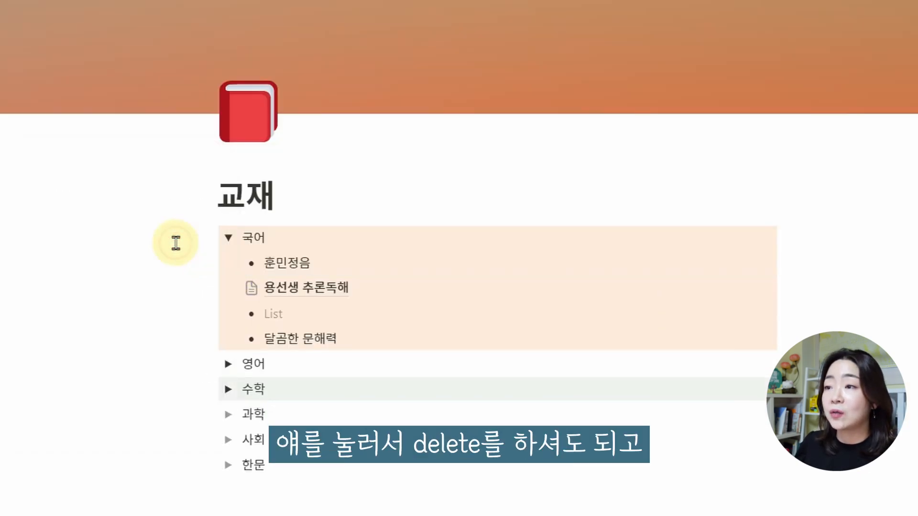
# - Remove the empty bullet between 용선생 추론독해 and 달곰한 문해력
pyautogui.click(232, 288)
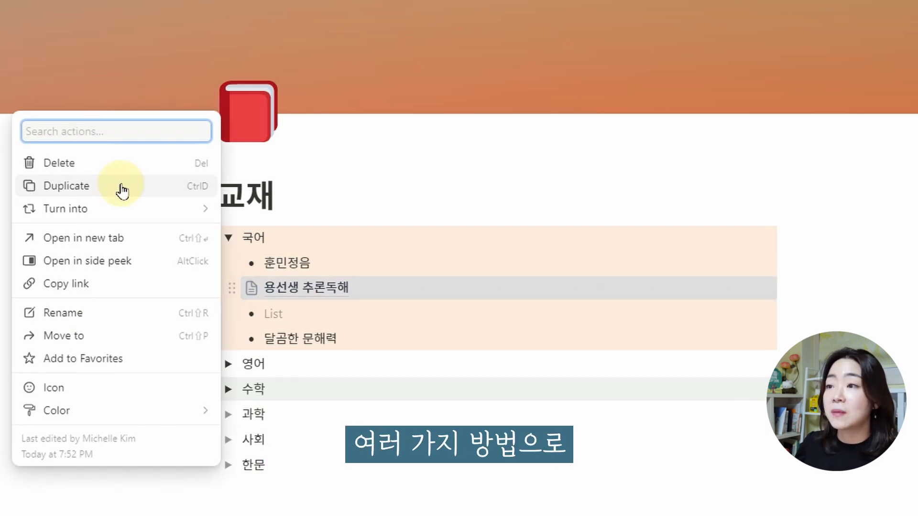
pyautogui.click(228, 315)
pyautogui.click(274, 318)
pyautogui.press('BackSpace')
pyautogui.press('BackSpace')
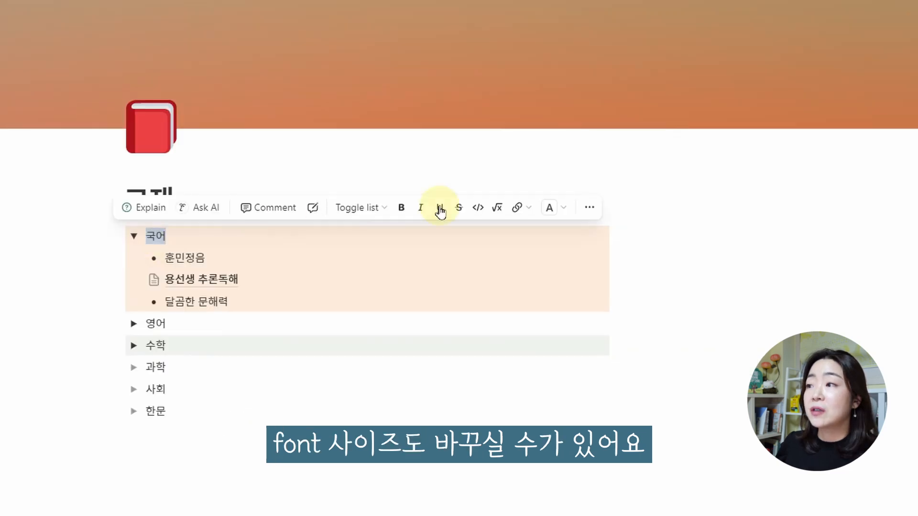
# - Turn the 국어 toggle into a Heading 3
pyautogui.click(592, 207)
pyautogui.moveTo(706, 424)
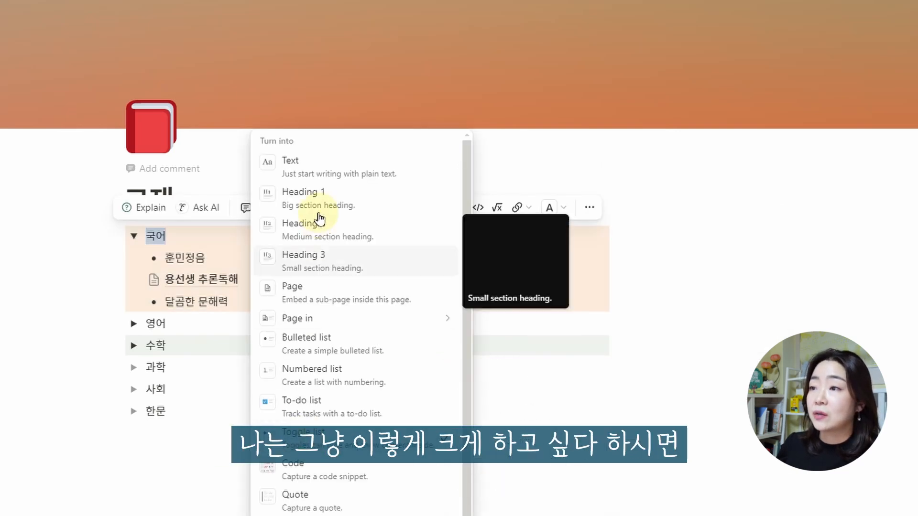
pyautogui.click(323, 255)
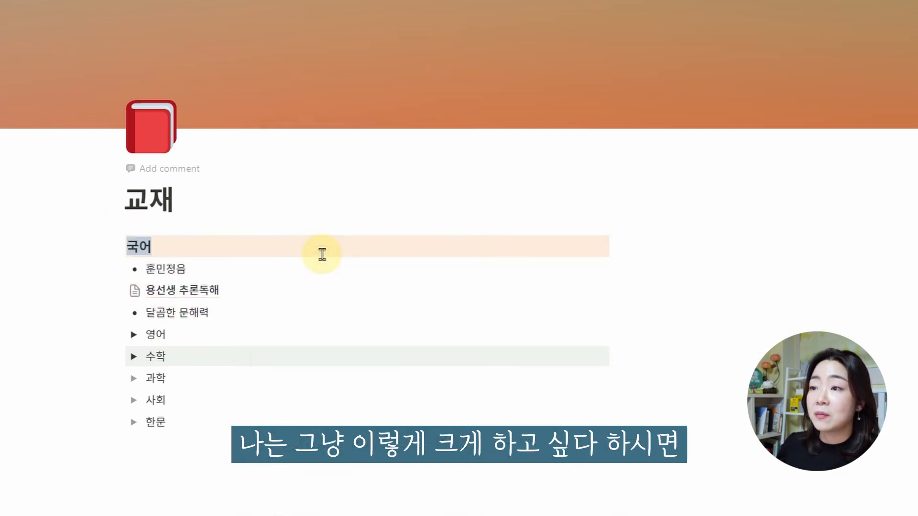
# - Turn the 영어 toggle into a Heading 2, and briefly expand and collapse the 수학 toggle
pyautogui.click(213, 329)
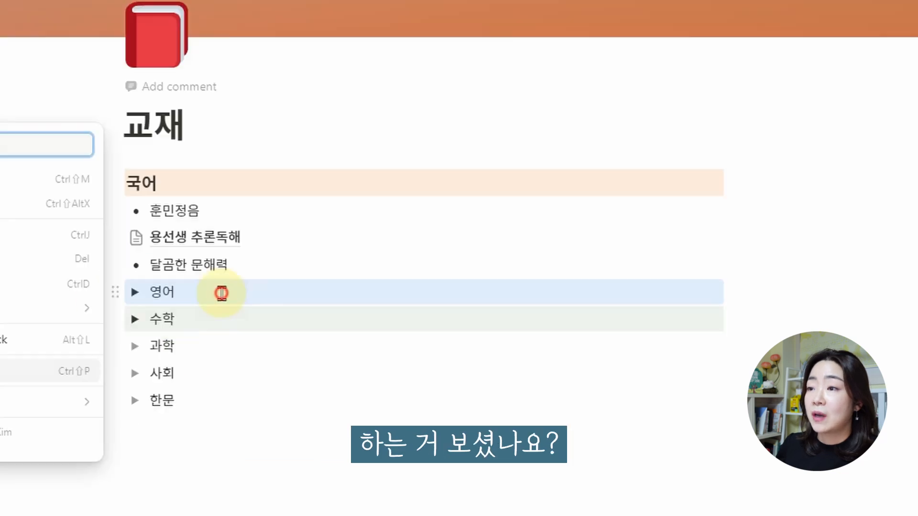
pyautogui.press('Escape')
pyautogui.moveTo(149, 292); pyautogui.dragTo(172, 296)
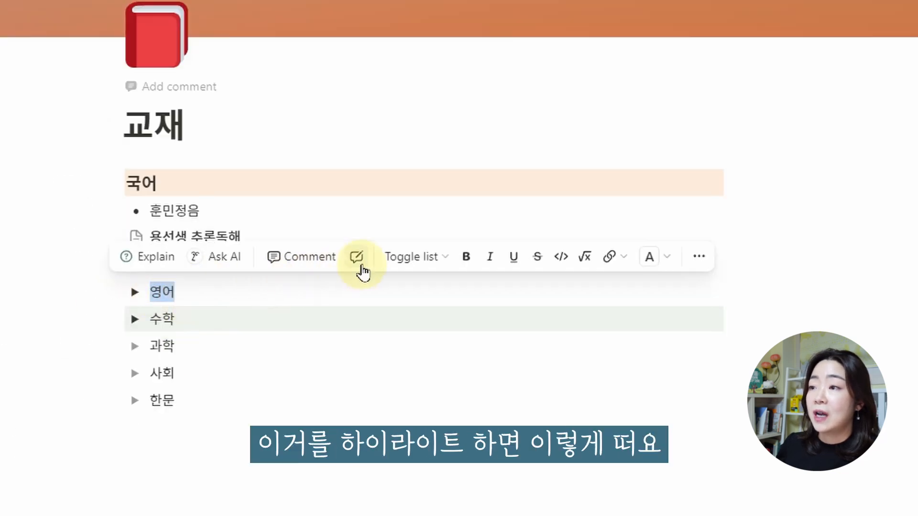
pyautogui.click(417, 258)
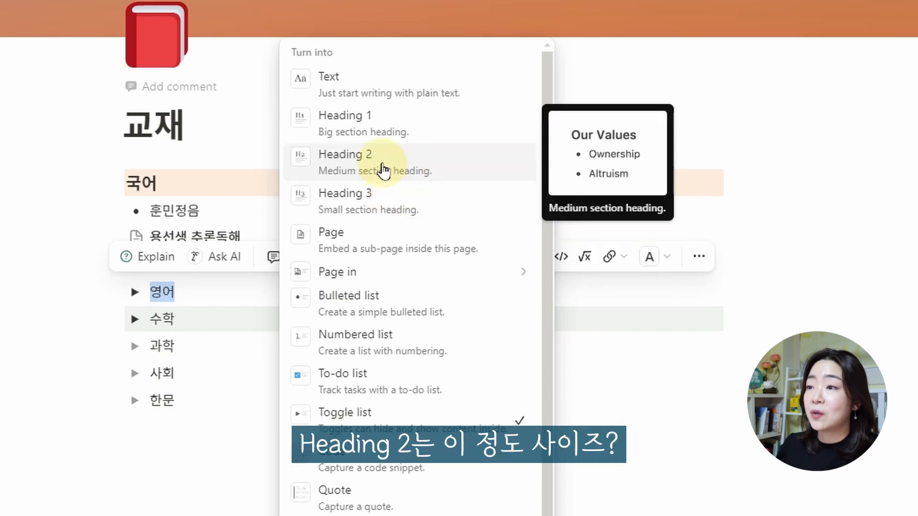
pyautogui.click(381, 172)
pyautogui.click(255, 390)
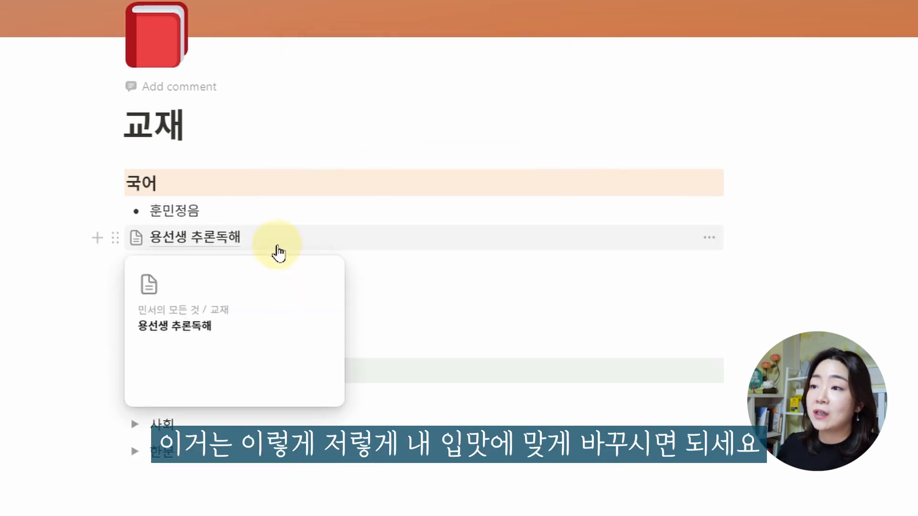
pyautogui.click(135, 371)
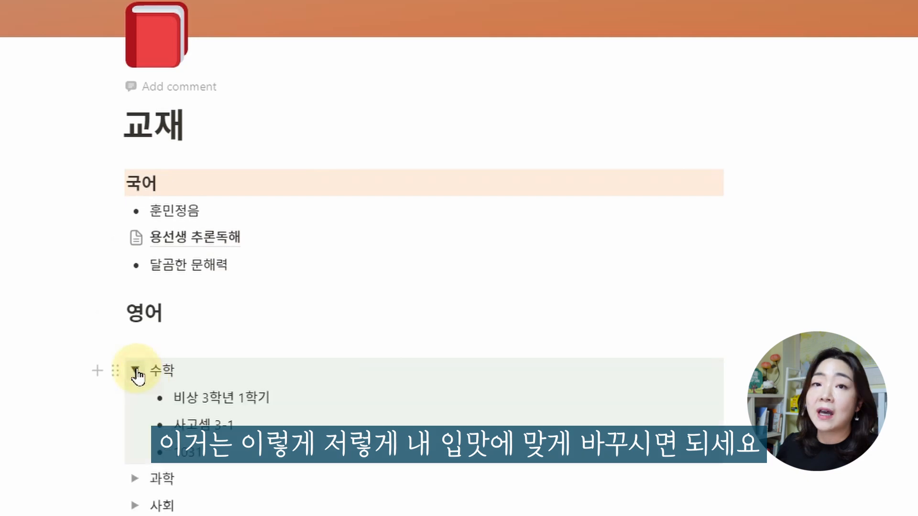
pyautogui.click(135, 371)
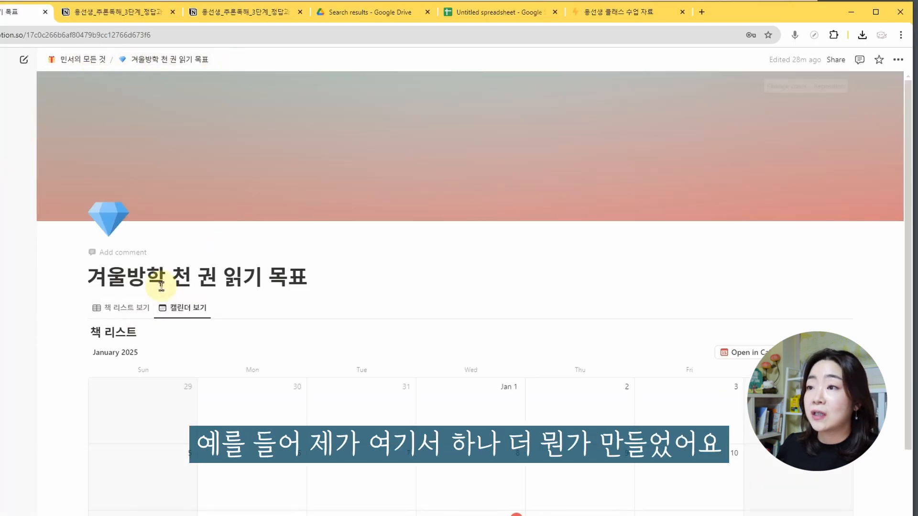
# - Below the calendar on the 겨울방학 천 권 읽기 목표 page, add a subpage titled 소장 중인 책 리스트
pyautogui.click(360, 284)
pyautogui.scroll(-5, 344, 307)
pyautogui.click(200, 473)
pyautogui.write('/')
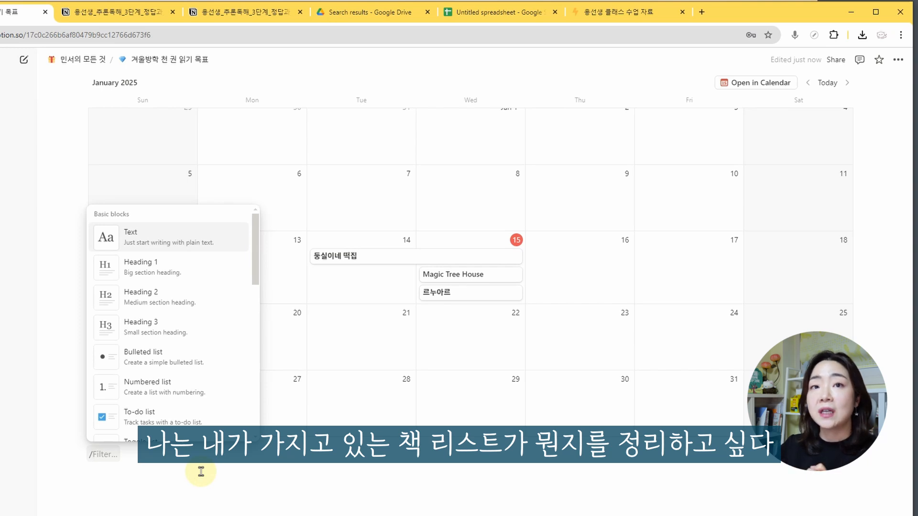
pyautogui.write('pa')
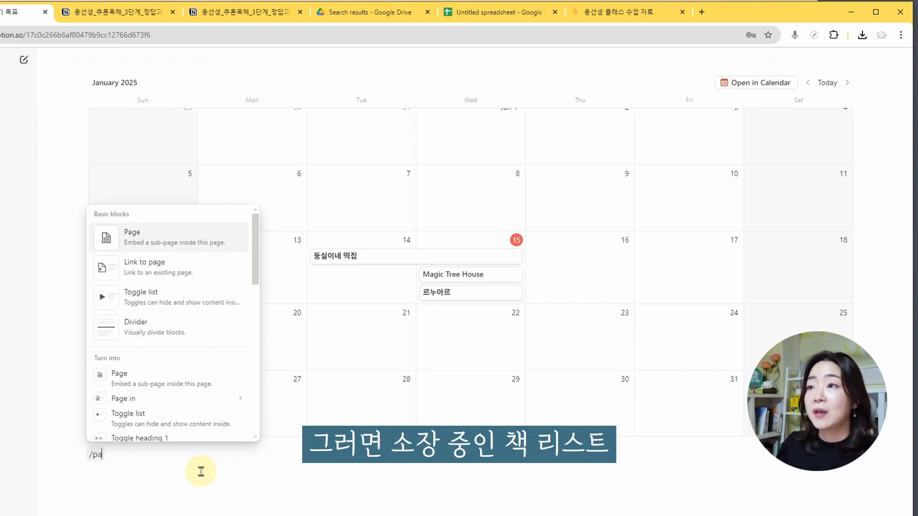
pyautogui.press('Return')
pyautogui.write('ㅇ')
pyautogui.press('BackSpace')
pyautogui.write('소장')
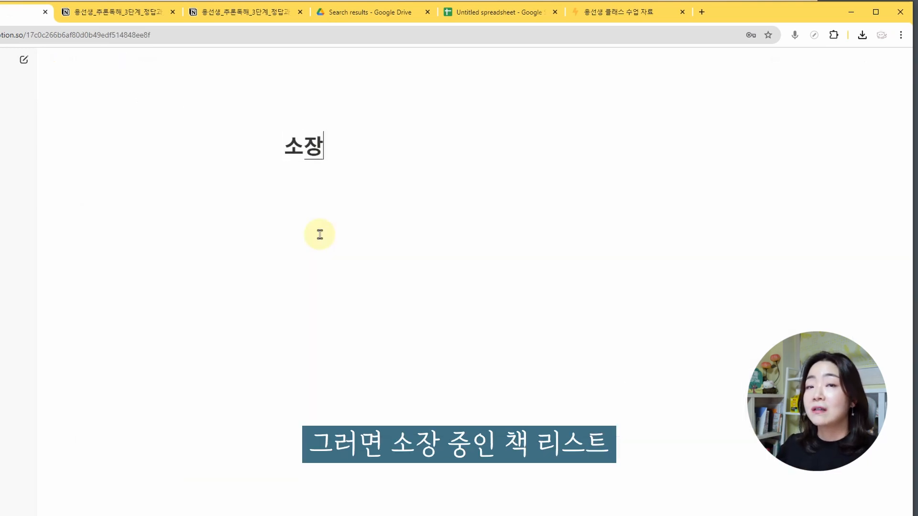
pyautogui.write(' 중인 책 리스트')
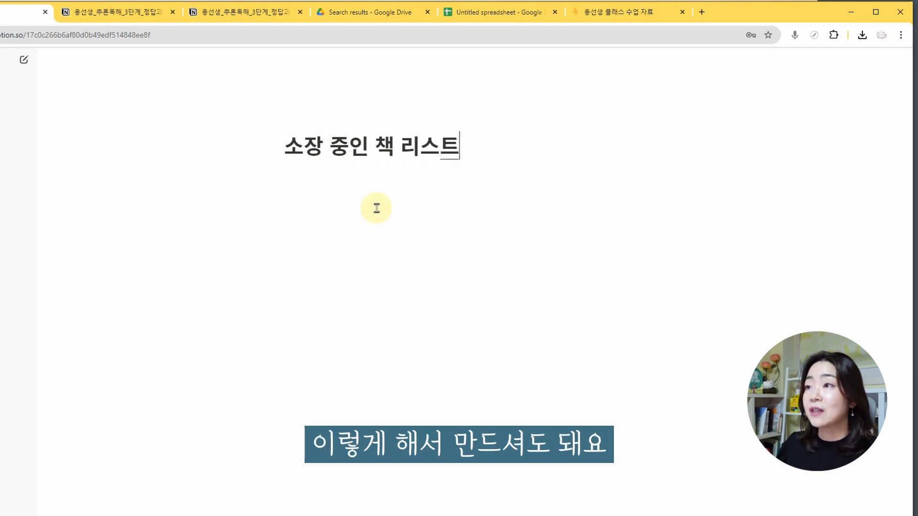
pyautogui.press('Return')
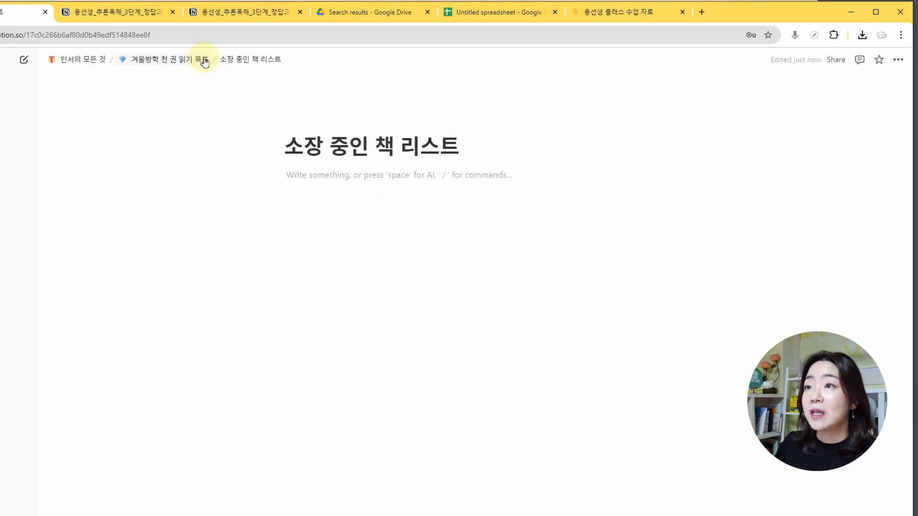
# - Give the 소장 중인 책 리스트 page a green puzzle-piece icon
pyautogui.click(308, 119)
pyautogui.scroll(-10, 392, 311)
pyautogui.click(406, 275)
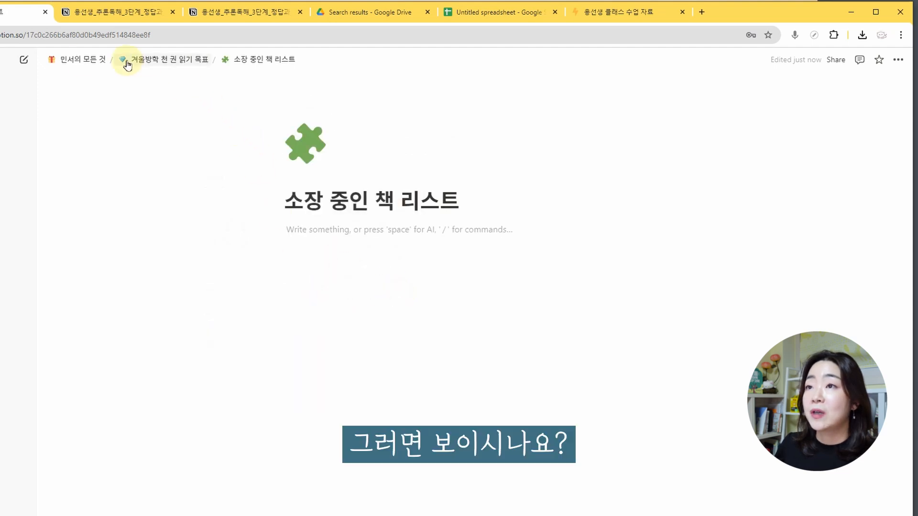
# - Go back to the child's main page, reopen 소장 중인 책 리스트 through 겨울방학 천 권 읽기 목표, and adjust its page options
pyautogui.click(101, 59)
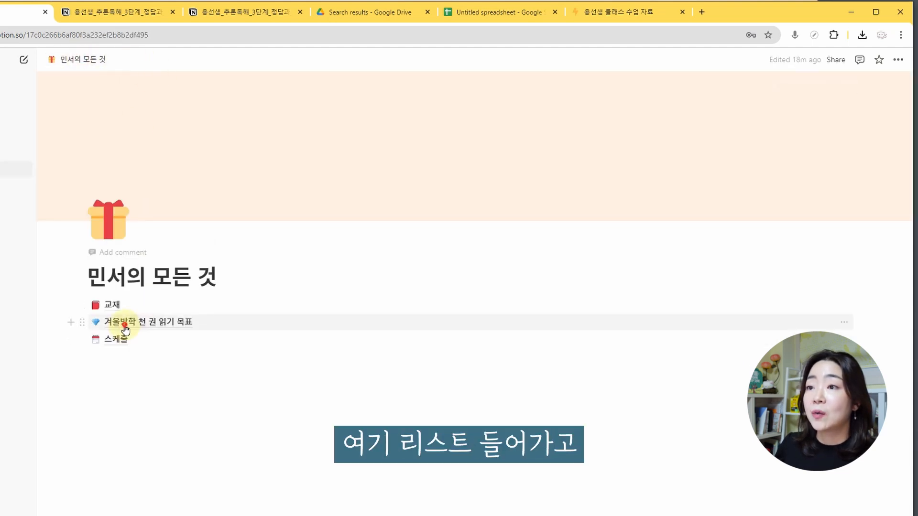
pyautogui.click(126, 322)
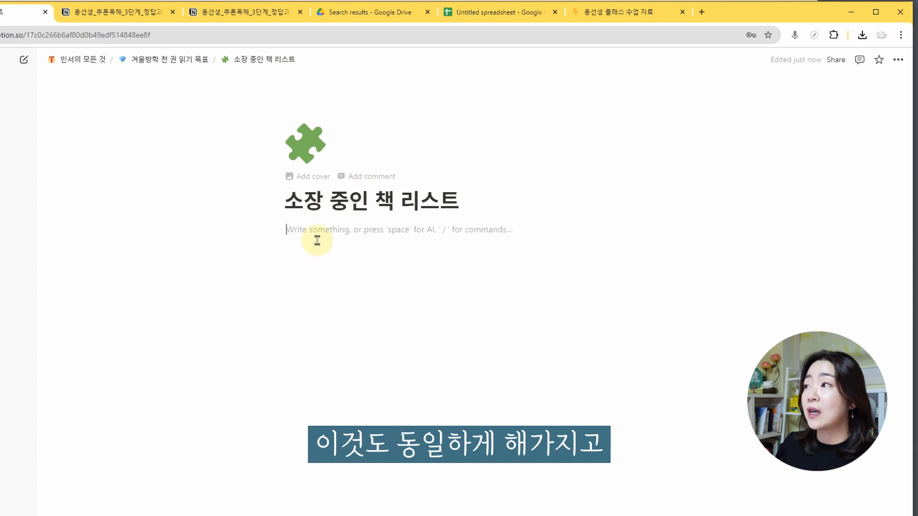
pyautogui.click(899, 60)
pyautogui.click(892, 164)
pyautogui.click(119, 252)
pyautogui.click(118, 258)
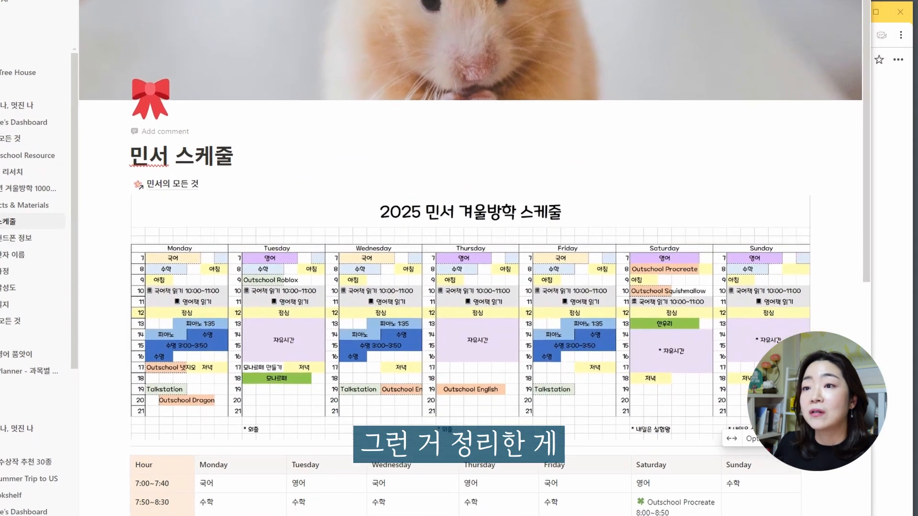
# - Open the existing 수상작 추천 30종 page in the other Notion window and look through its Newbery Books gallery
pyautogui.scroll(-5, 15, 425)
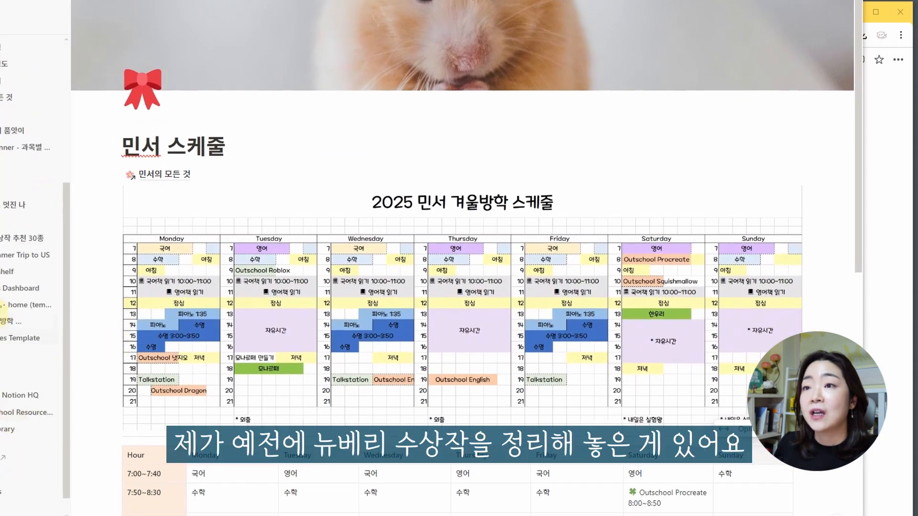
pyautogui.click(10, 239)
pyautogui.scroll(-11, 354, 239)
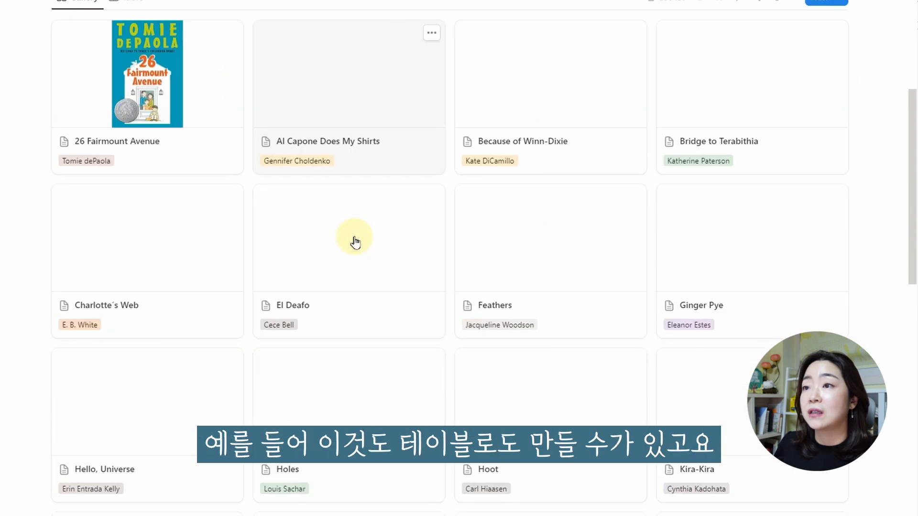
pyautogui.scroll(1, 354, 240)
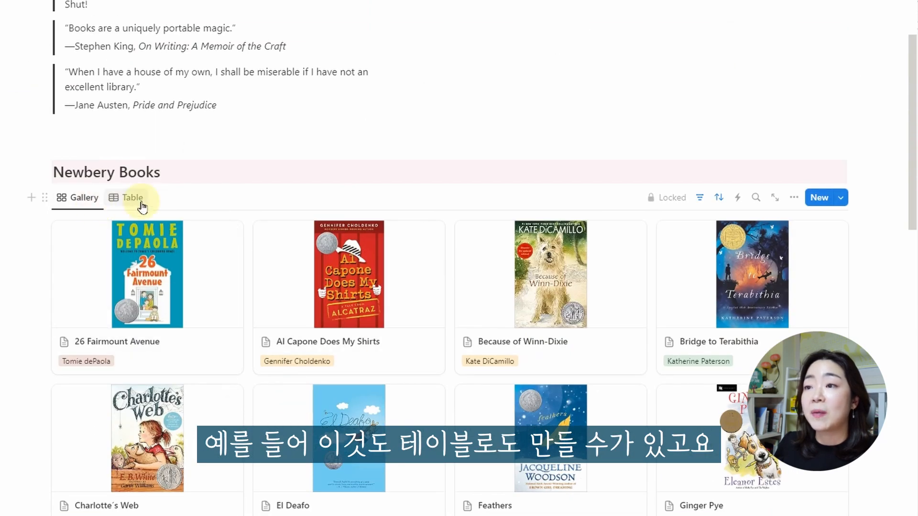
# - Compare the Newbery Books collection in table view and gallery view, looking through the entries in each
pyautogui.click(130, 198)
pyautogui.scroll(-10, 262, 428)
pyautogui.scroll(10, 262, 428)
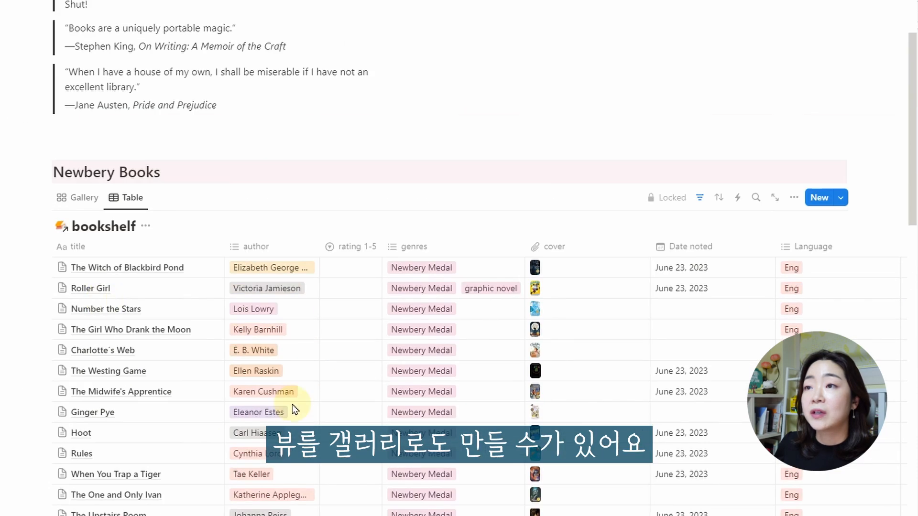
pyautogui.click(83, 198)
pyautogui.scroll(-5, 476, 286)
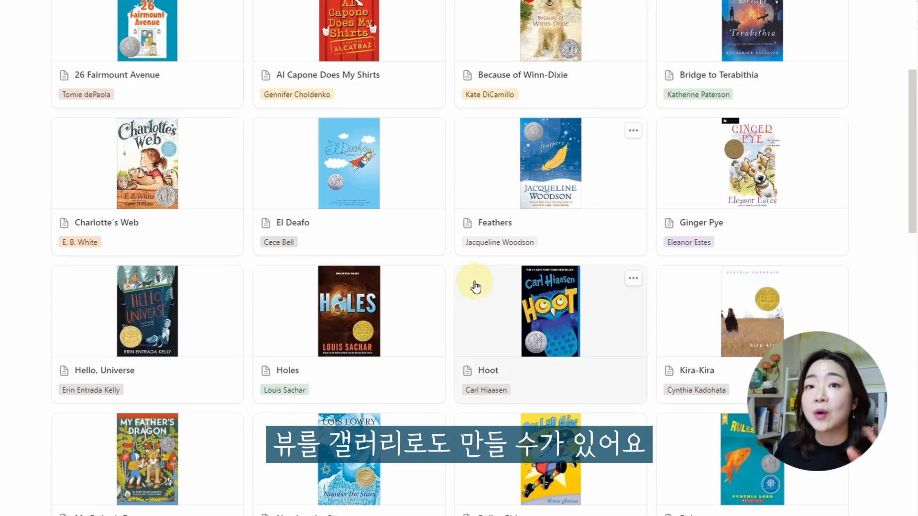
pyautogui.scroll(5, 293, 287)
# - Open the 26 Fairmount Avenue entry, review its properties and book description, and delete the date finished property
pyautogui.click(180, 258)
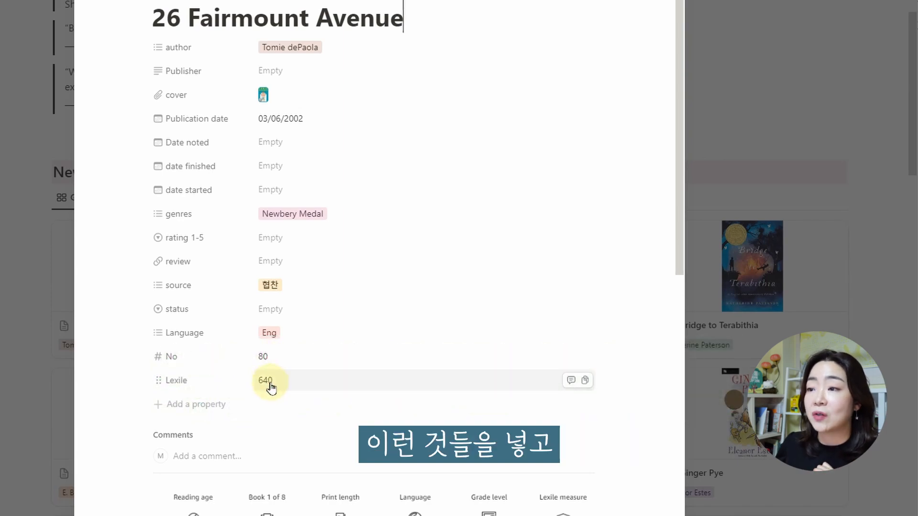
pyautogui.scroll(-10, 297, 392)
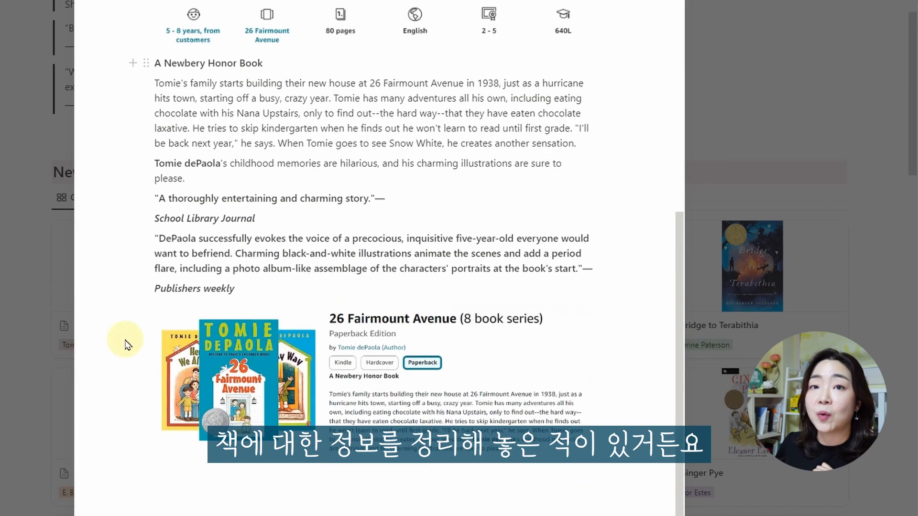
pyautogui.scroll(10, 297, 392)
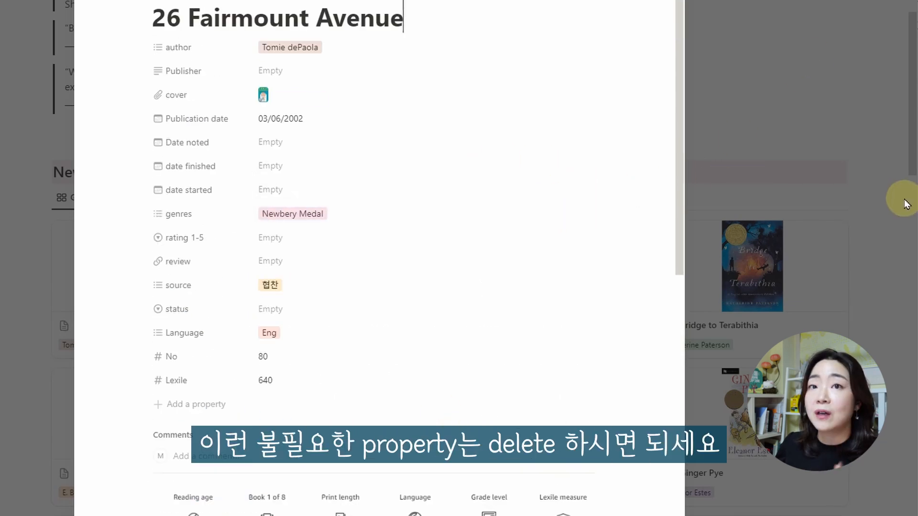
pyautogui.click(159, 166)
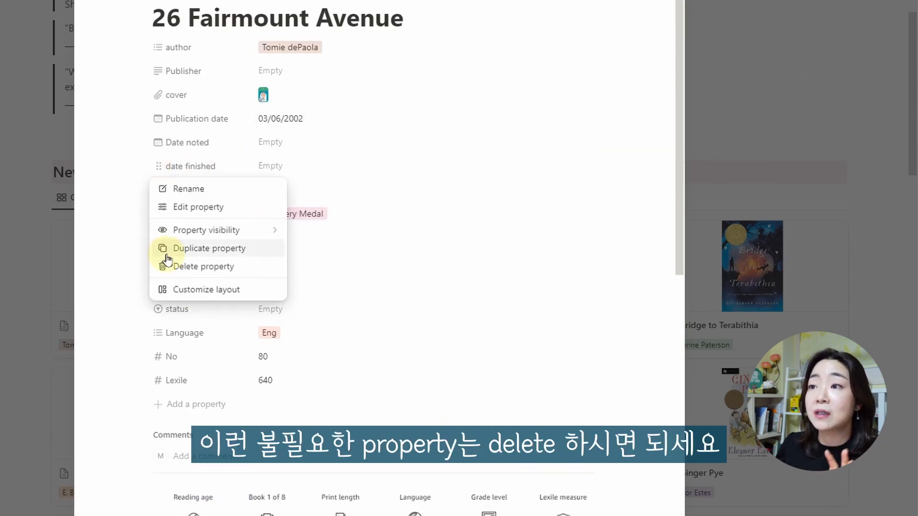
pyautogui.click(188, 270)
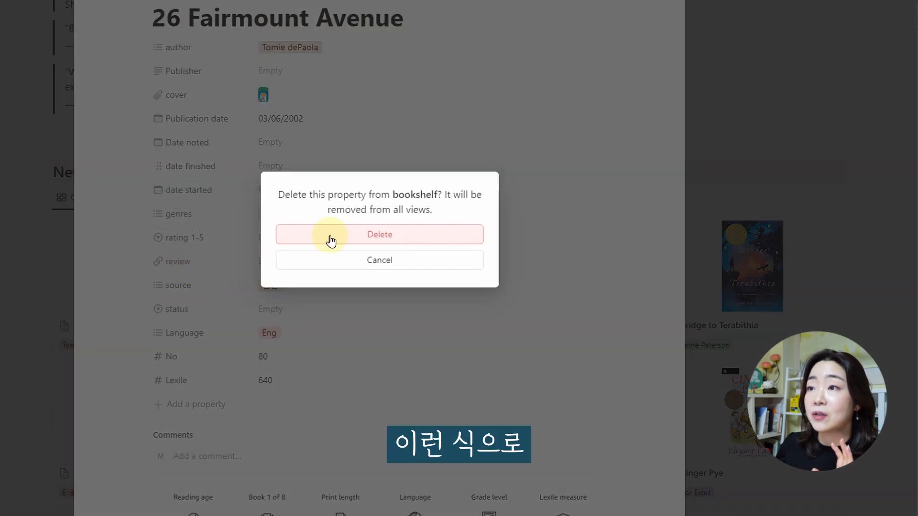
pyautogui.click(372, 234)
# - Delete the date started and Date noted properties from the bookshelf database and close the book entry
pyautogui.click(155, 167)
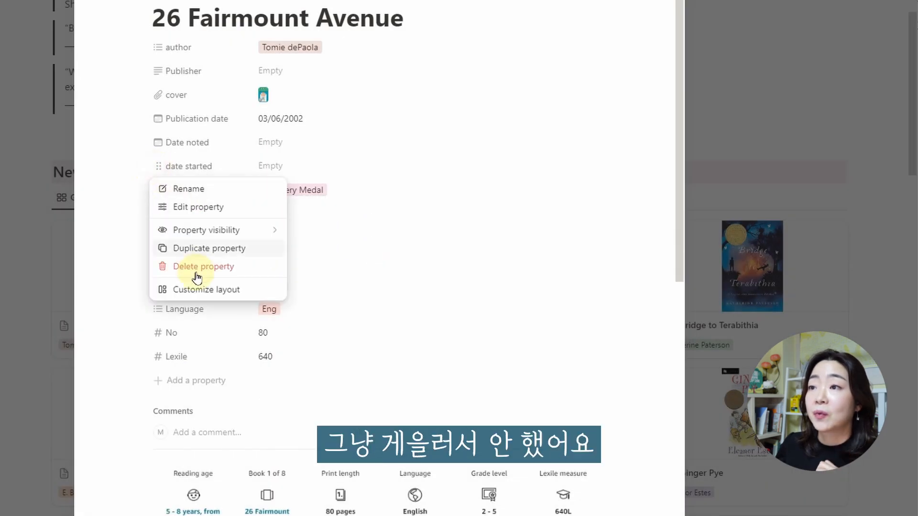
pyautogui.click(181, 266)
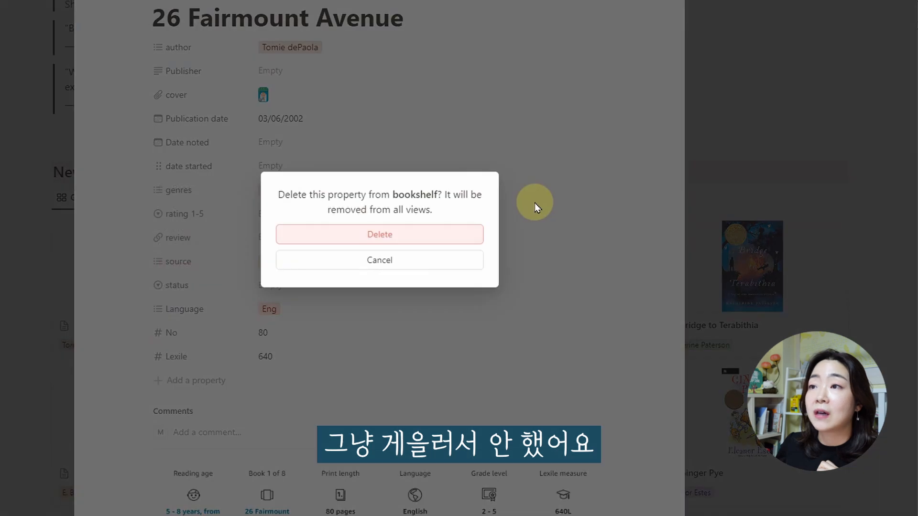
pyautogui.click(395, 236)
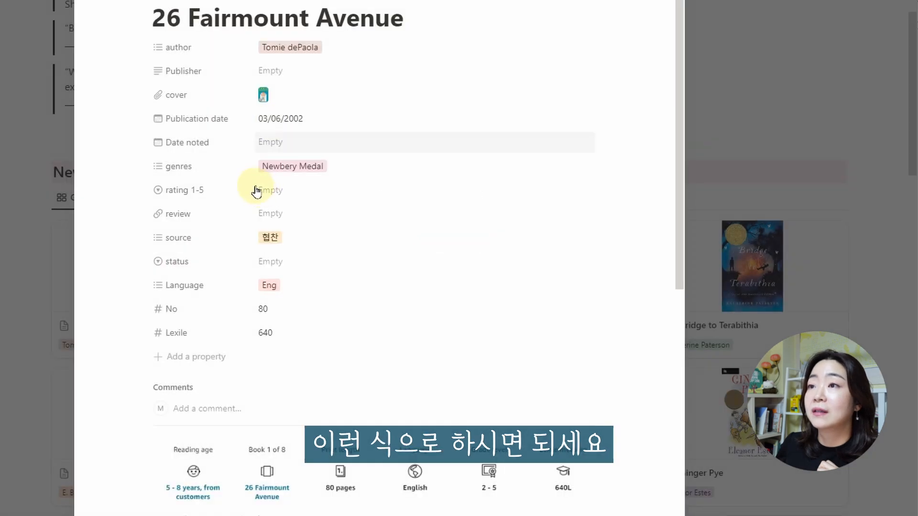
pyautogui.click(157, 143)
pyautogui.click(170, 239)
pyautogui.click(416, 236)
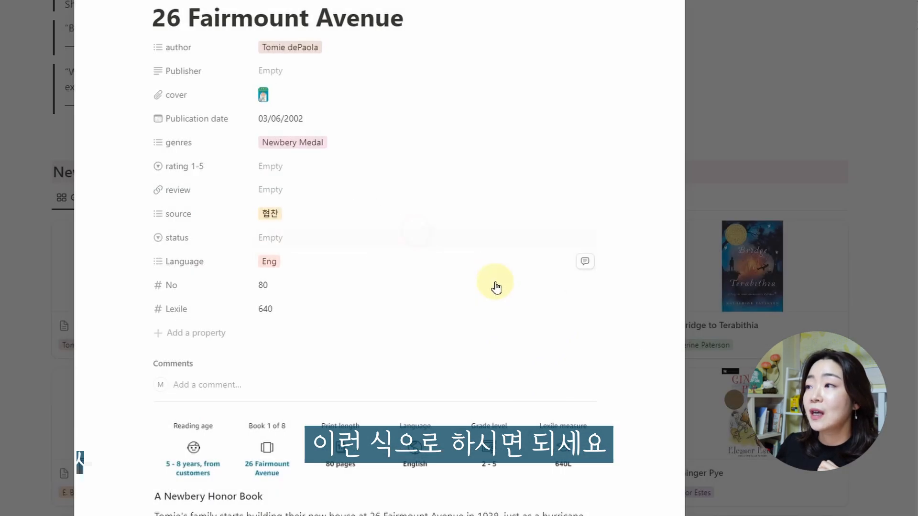
pyautogui.click(763, 184)
# - Review the details of the Al Capone Does My Shirts and Because of Winn-Dixie entries in the gallery
pyautogui.click(388, 296)
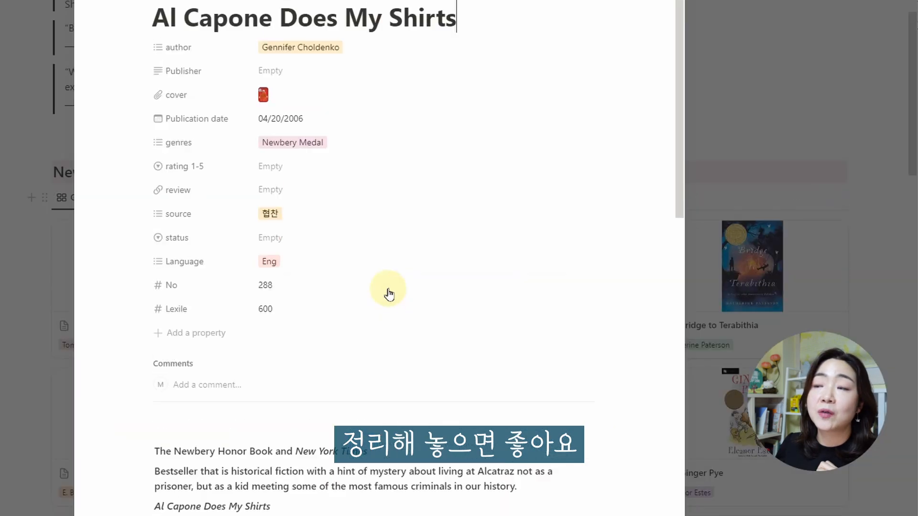
pyautogui.scroll(-10, 389, 294)
pyautogui.scroll(10, 388, 294)
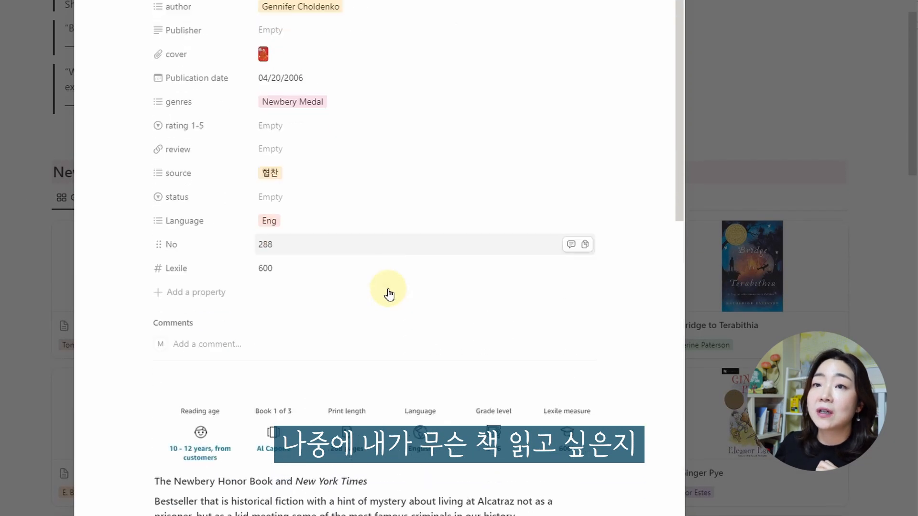
pyautogui.scroll(-10, 384, 293)
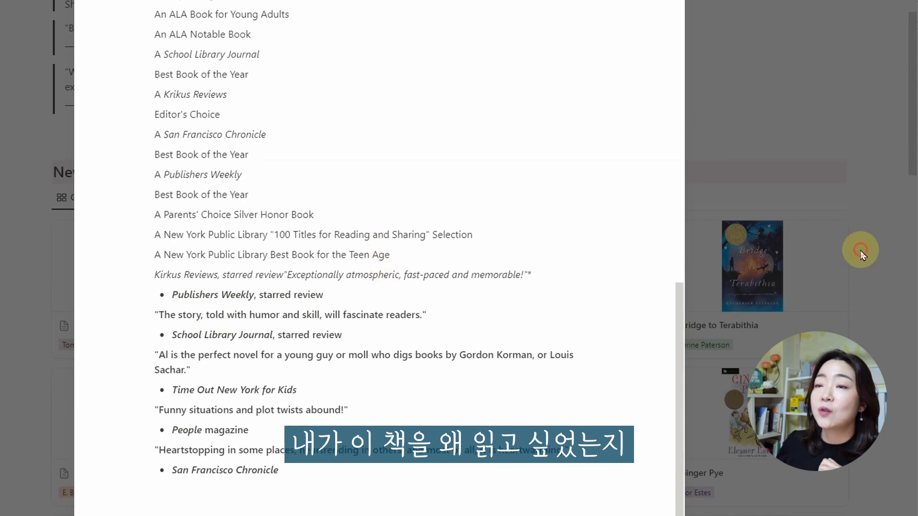
pyautogui.click(861, 252)
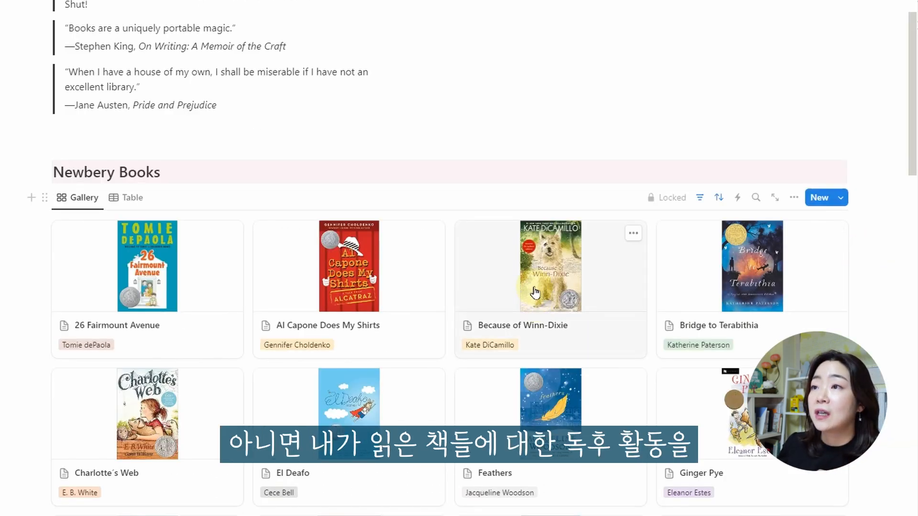
pyautogui.click(536, 293)
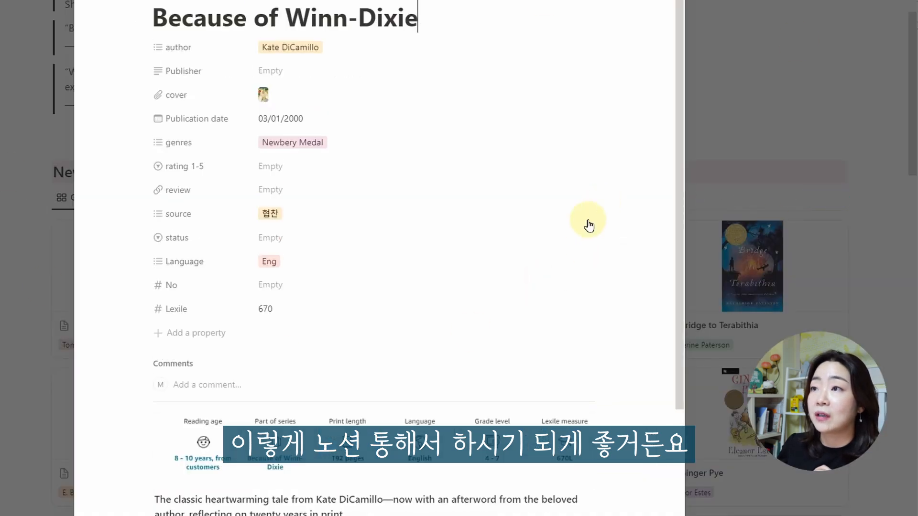
pyautogui.click(877, 268)
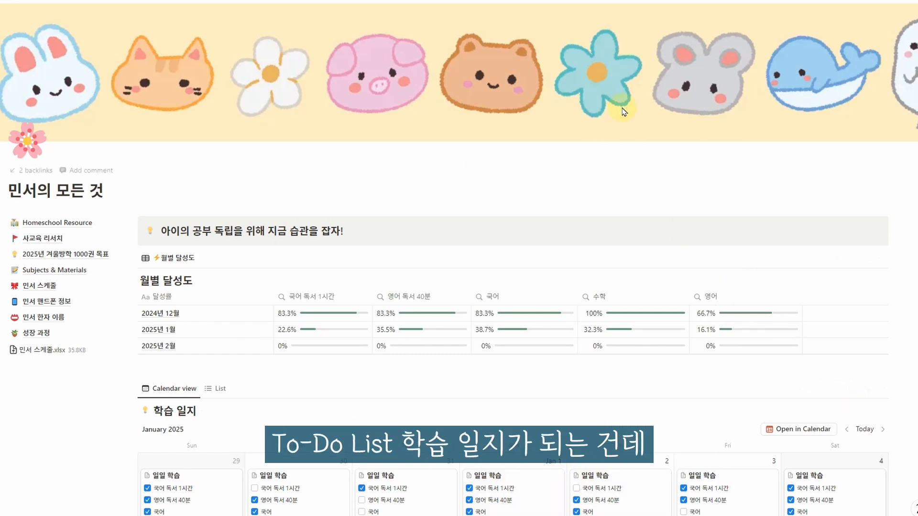
# - Look over the finished example page with its 학습 일지 calendar, and return to the empty line below 스케줄 on the new page
pyautogui.scroll(-4, 610, 308)
pyautogui.scroll(4, 610, 308)
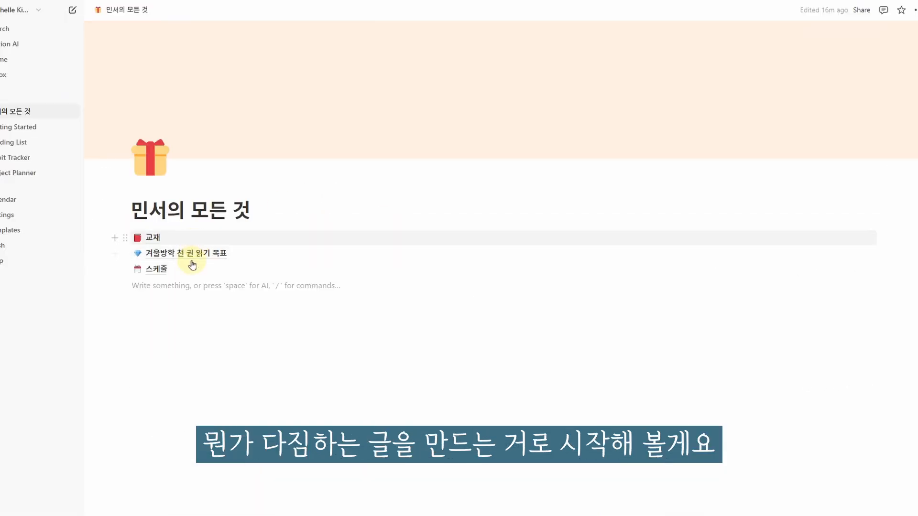
pyautogui.click(159, 292)
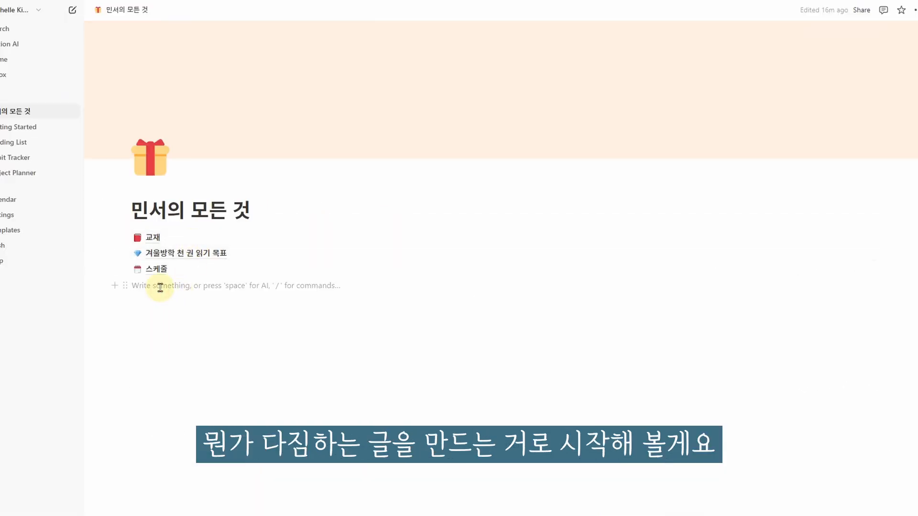
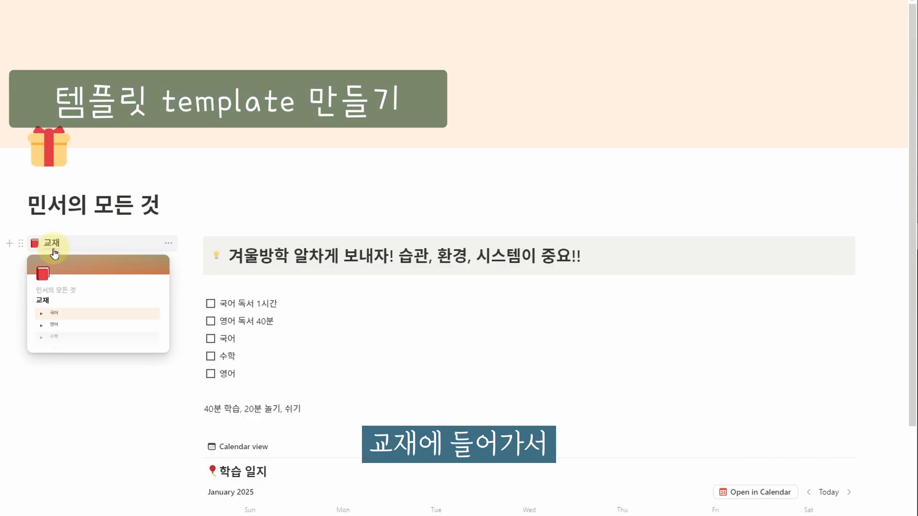
# - Copy the subject toggles from the 교재 page and start a new template for the 학습 일지 calendar
pyautogui.moveTo(580, 389); pyautogui.dragTo(213, 226)
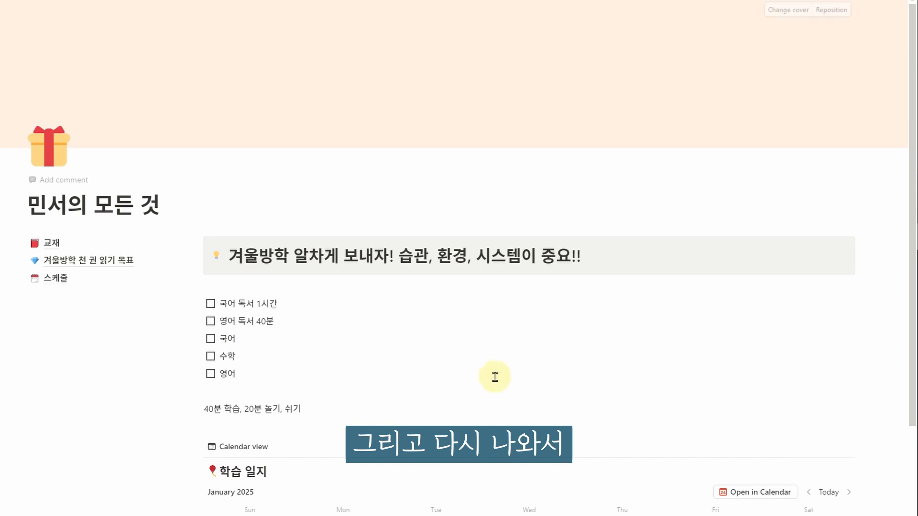
pyautogui.scroll(-5, 494, 376)
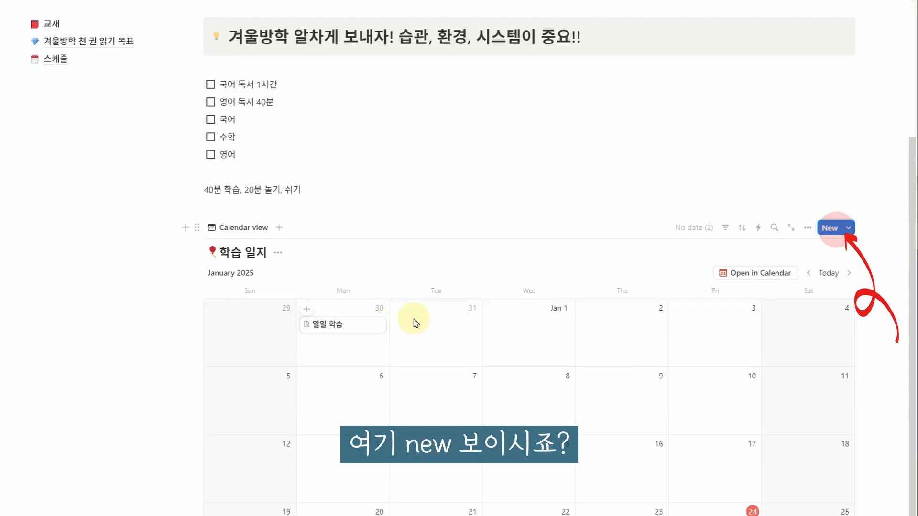
pyautogui.click(849, 229)
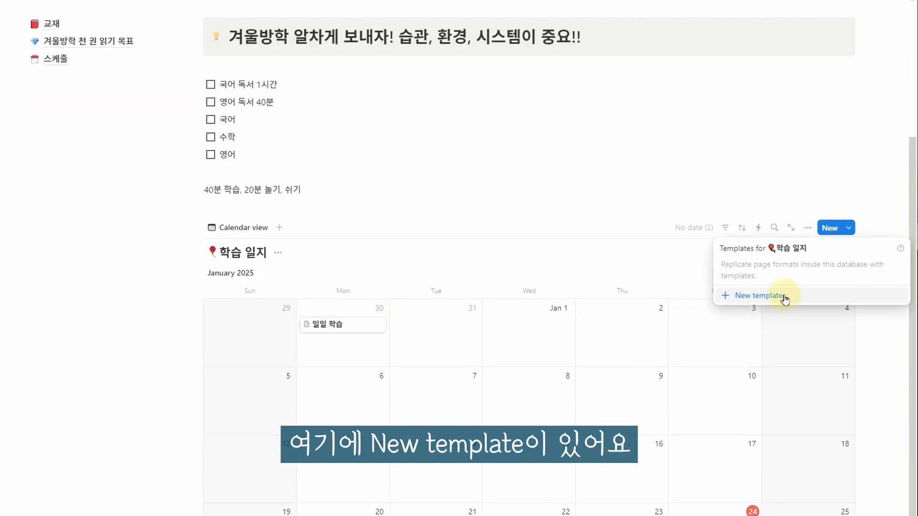
pyautogui.click(760, 296)
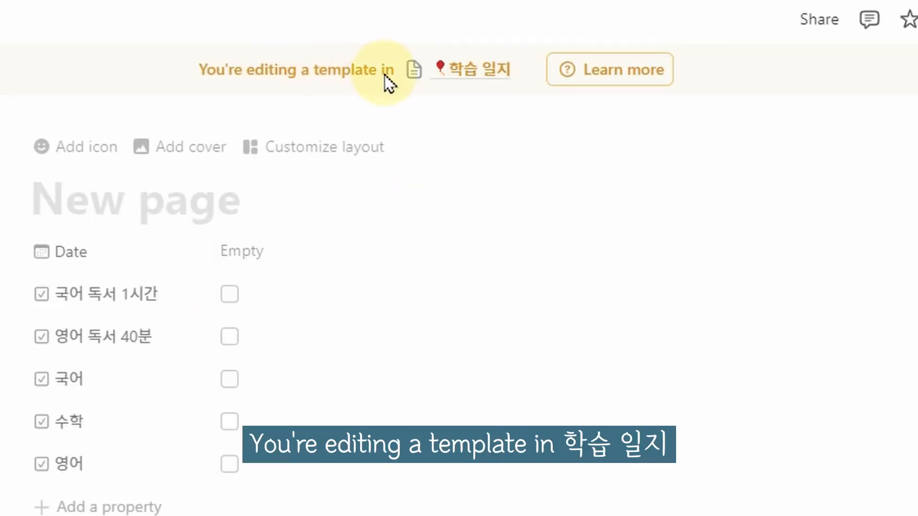
# - Paste the 국어, 영어, 수학, 과학, 사회 and 한문 toggles into the template body, title it 일일 학습, and close it
pyautogui.click(526, 168)
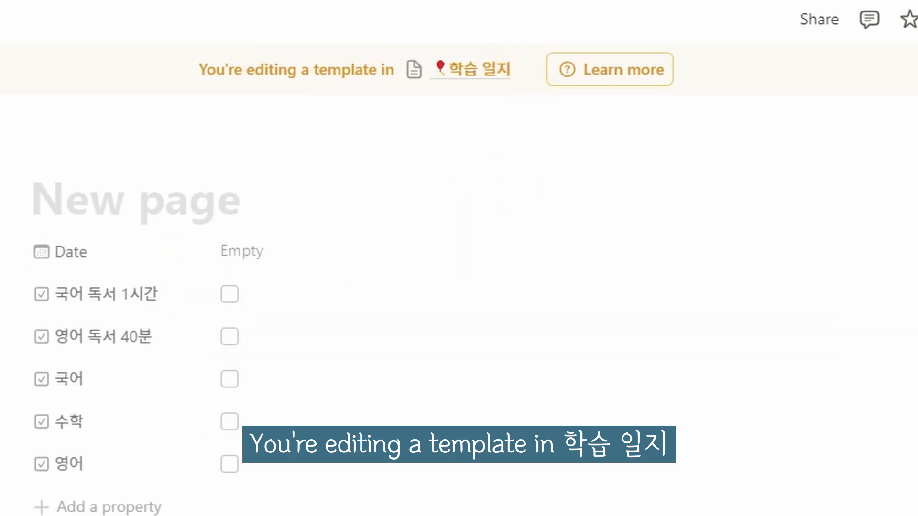
pyautogui.click(208, 350)
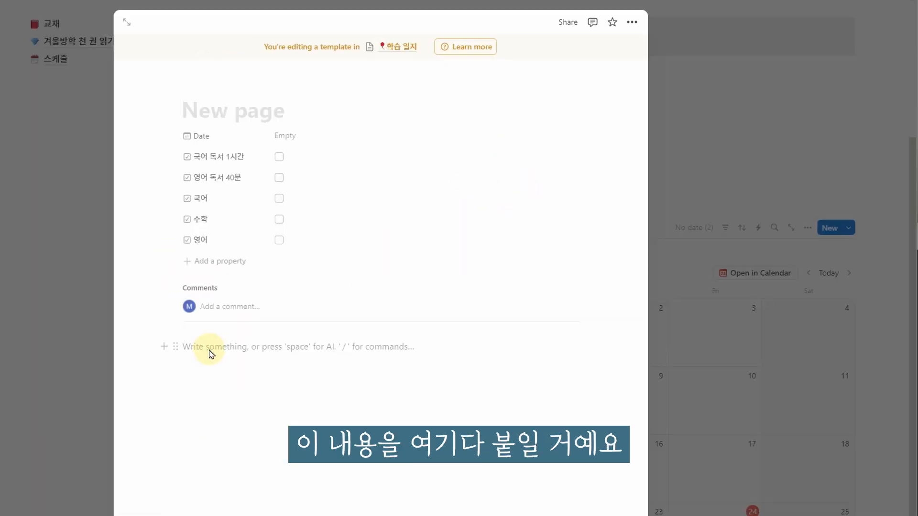
pyautogui.write('영어 수학 과학 사회 한문')
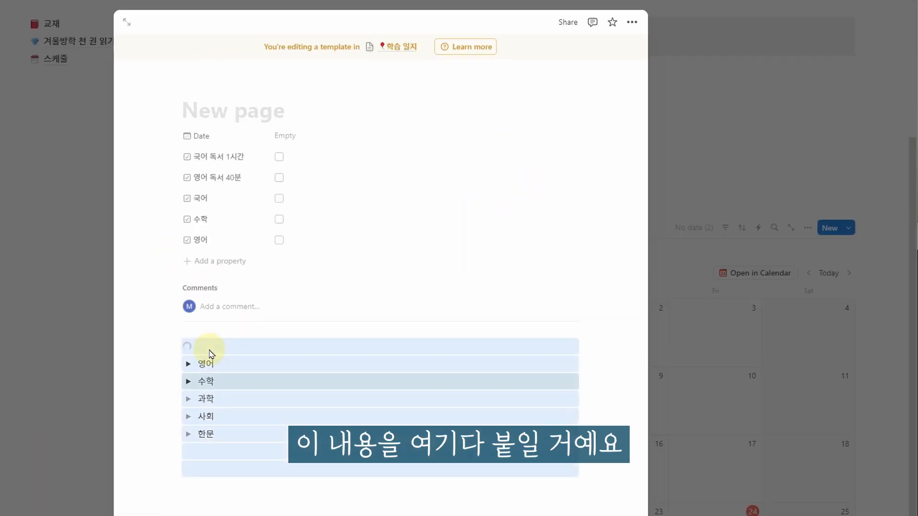
pyautogui.click(284, 122)
pyautogui.write('이')
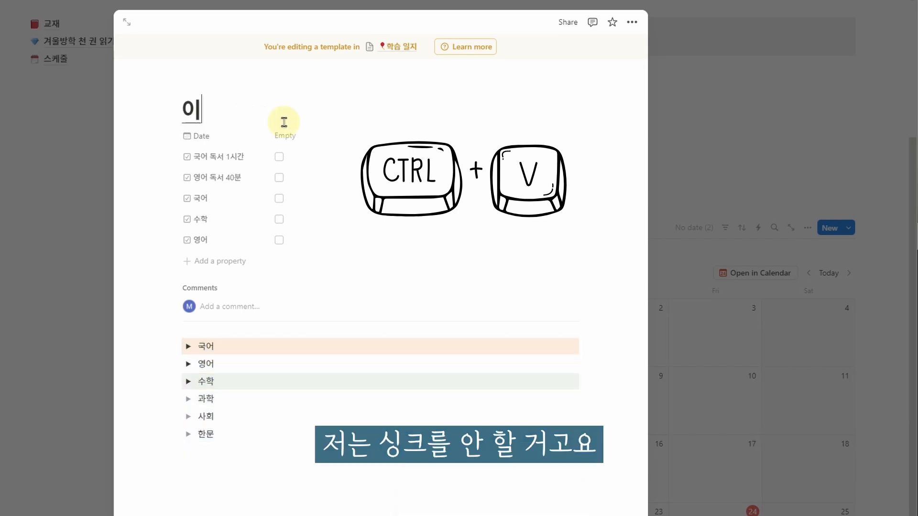
pyautogui.write('일')
pyautogui.write(' 하')
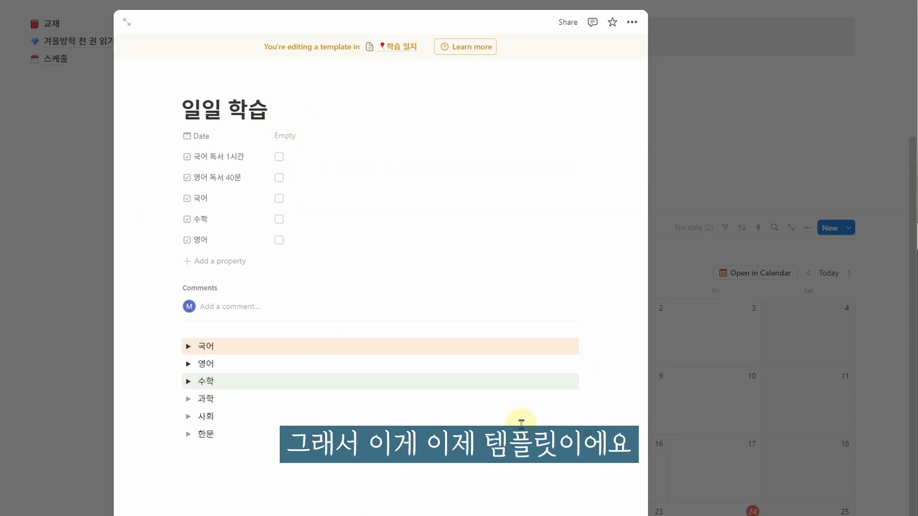
pyautogui.click(871, 267)
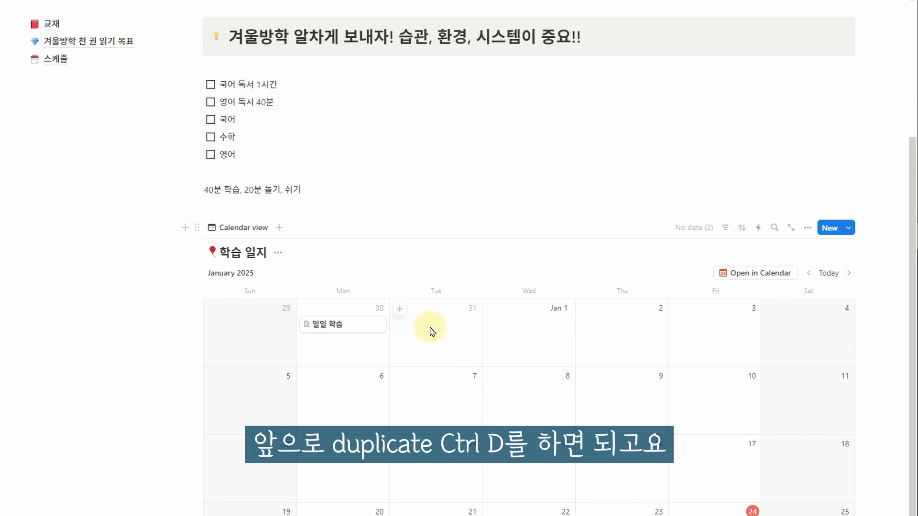
# - Duplicate the December 31 일일 학습 entry in the 학습 일지 calendar several times
pyautogui.click(632, 22)
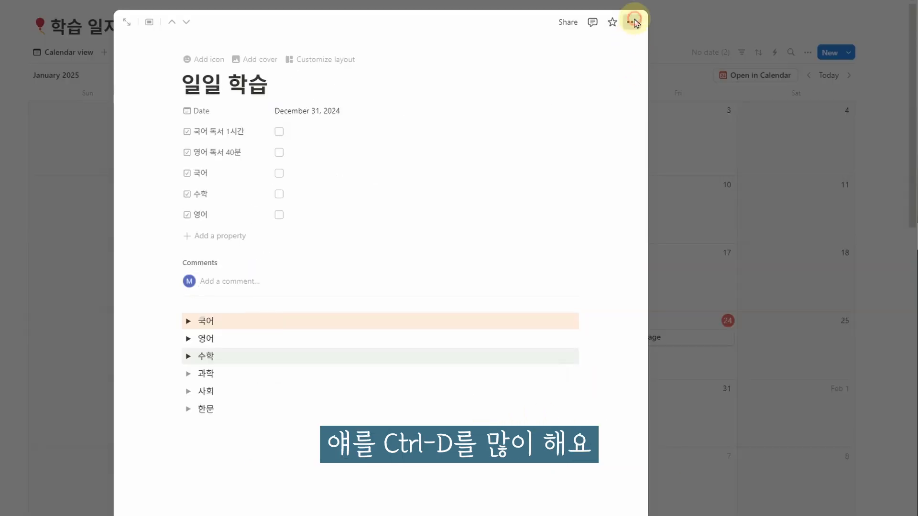
pyautogui.click(632, 22)
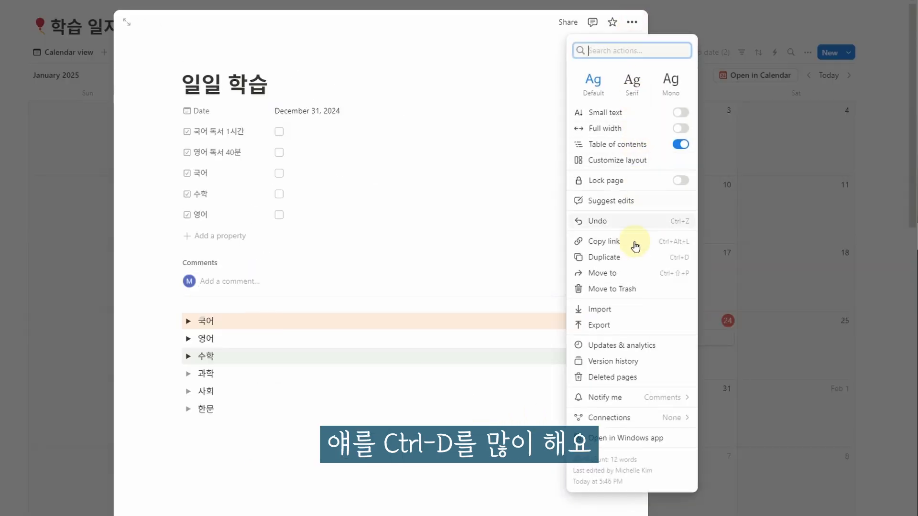
pyautogui.click(634, 259)
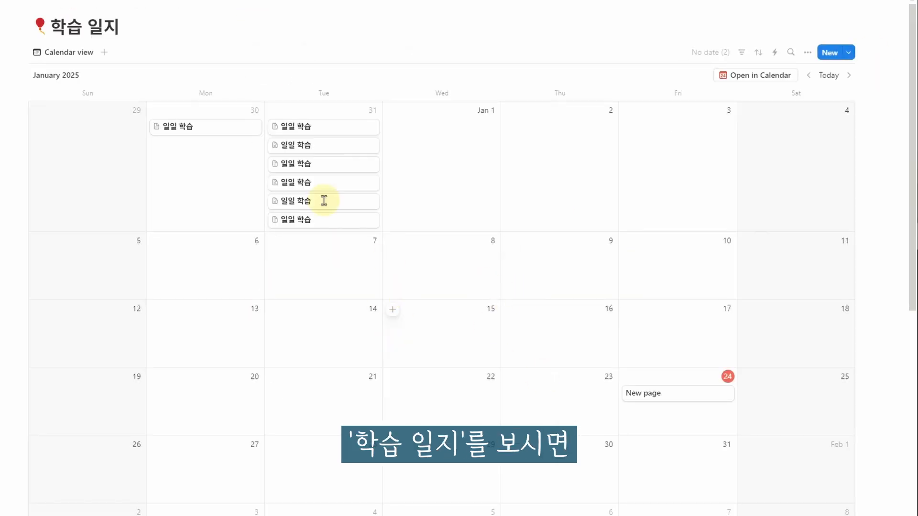
# - Move the duplicated 일일 학습 entries to January 1 through 4, and open the untitled entry on January 24
pyautogui.moveTo(317, 148); pyautogui.dragTo(550, 144)
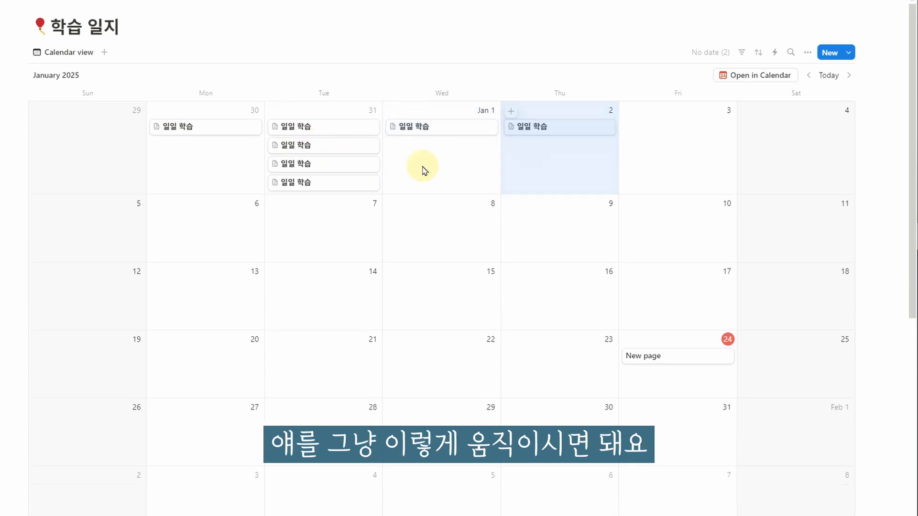
pyautogui.moveTo(328, 148); pyautogui.dragTo(196, 188)
pyautogui.moveTo(228, 130); pyautogui.dragTo(595, 330)
pyautogui.click(672, 334)
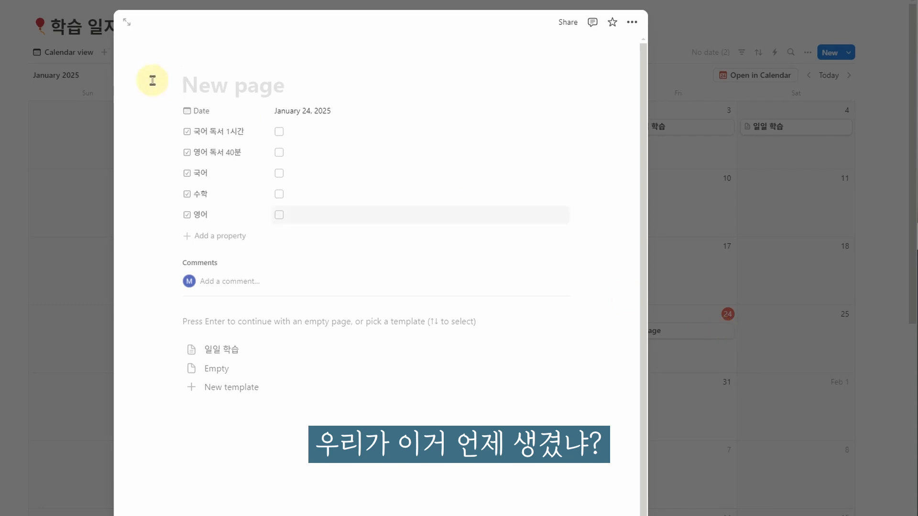
# - Move the blank January 24 page to the trash and place a 일일 학습 entry on January 24 instead
pyautogui.click(632, 22)
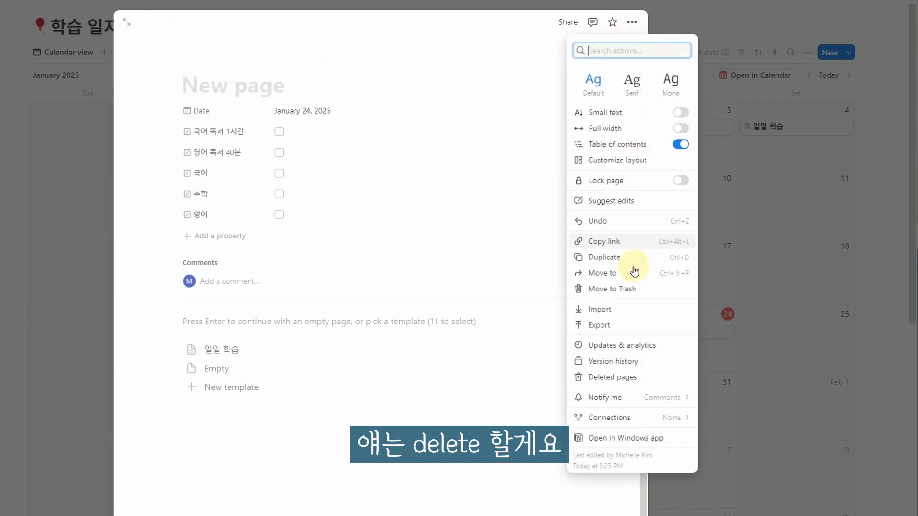
pyautogui.click(617, 289)
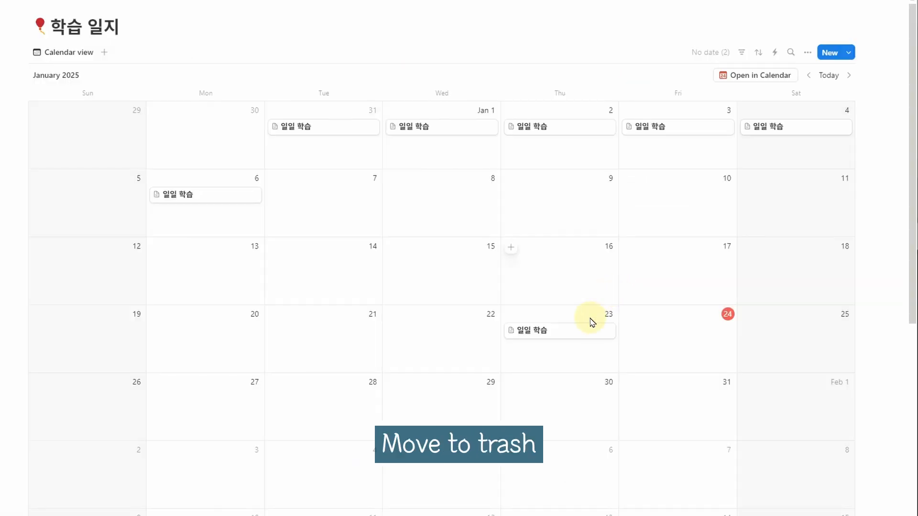
pyautogui.moveTo(559, 333); pyautogui.dragTo(686, 323)
pyautogui.moveTo(544, 419); pyautogui.dragTo(544, 336)
pyautogui.moveTo(431, 129); pyautogui.dragTo(695, 334)
# - Duplicate the 일일 학습 entry on January 23 twice
pyautogui.rightClick(554, 334)
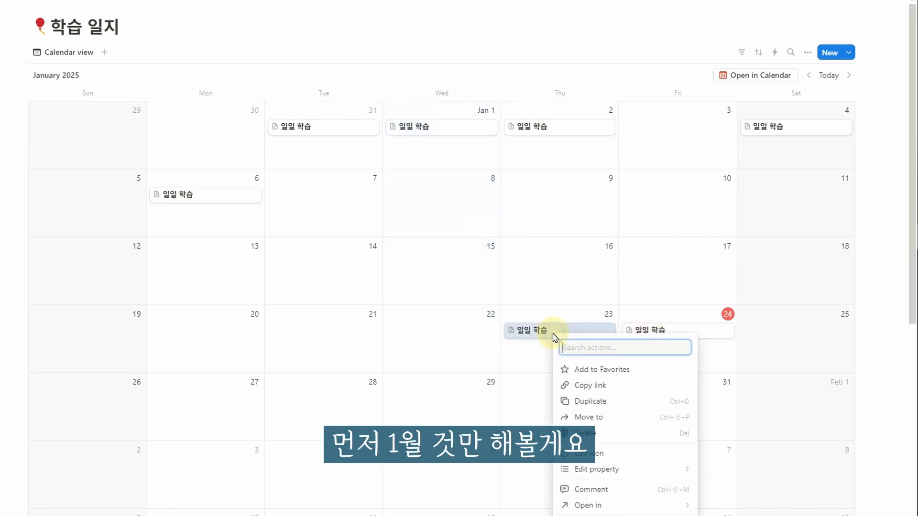
pyautogui.click(629, 403)
pyautogui.rightClick(600, 350)
pyautogui.click(635, 419)
pyautogui.click(641, 329)
pyautogui.click(632, 22)
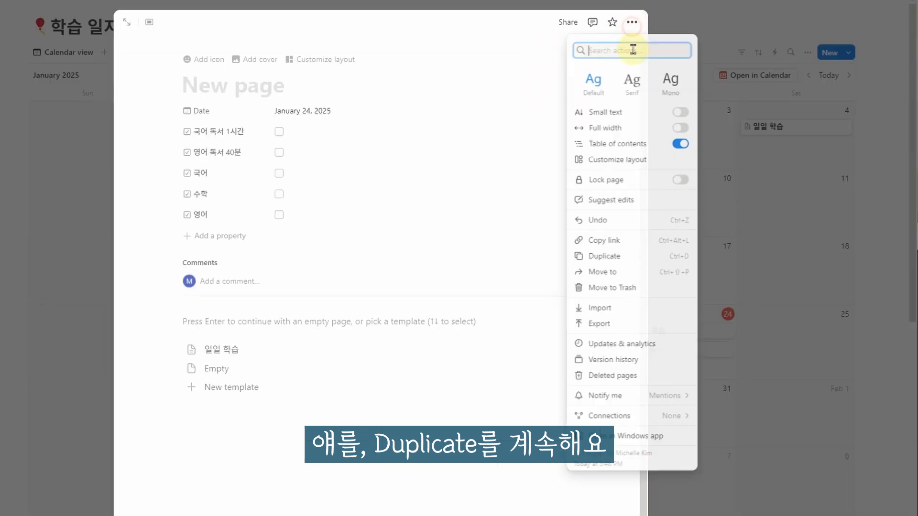
pyautogui.click(629, 260)
# - Make more copies of the January 23 entry and distribute them so every day of January has one 일일 학습 entry
pyautogui.rightClick(579, 334)
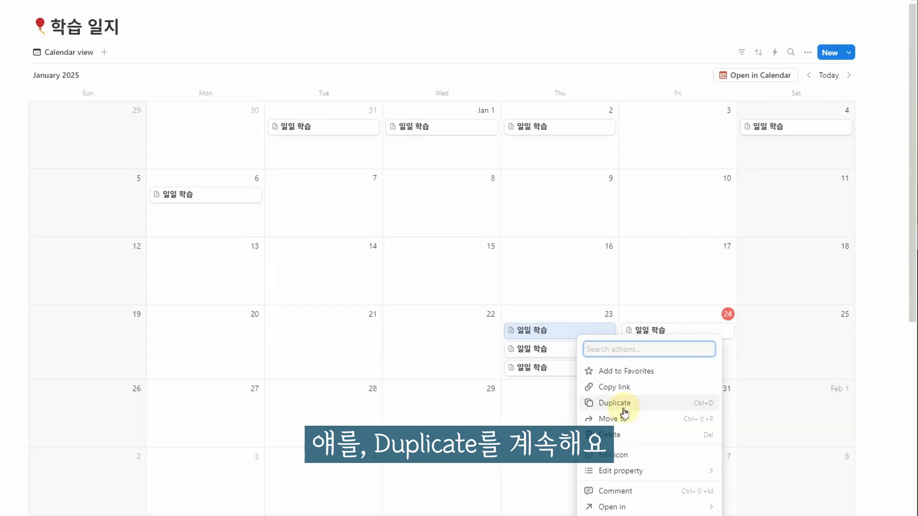
pyautogui.click(623, 407)
pyautogui.rightClick(569, 332)
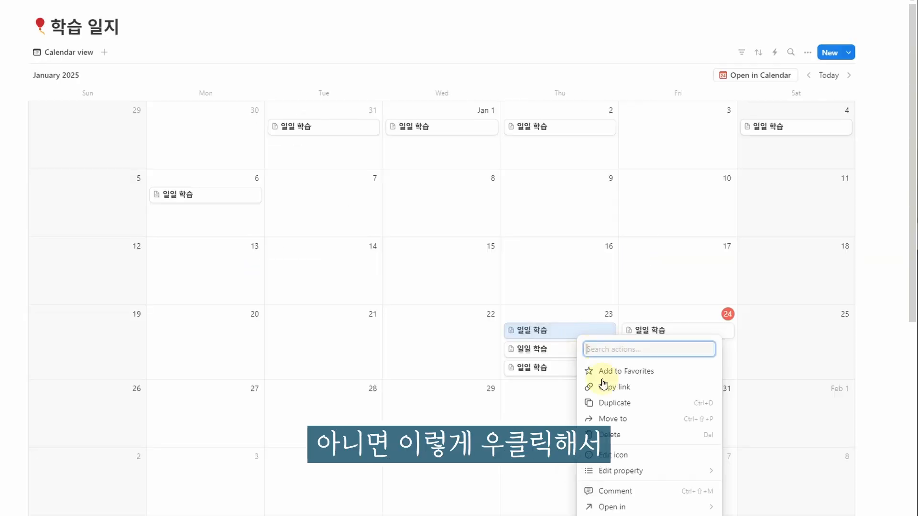
pyautogui.click(626, 410)
pyautogui.rightClick(576, 337)
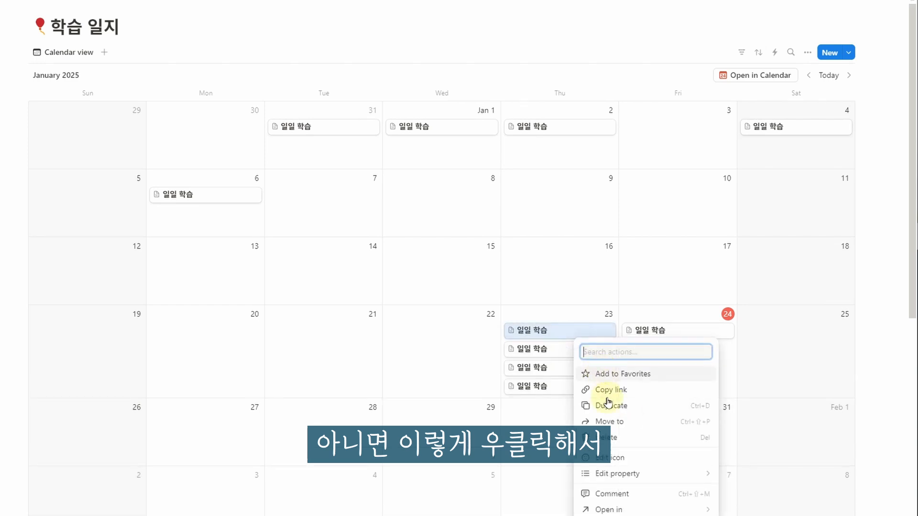
pyautogui.click(611, 405)
pyautogui.rightClick(576, 349)
pyautogui.click(613, 412)
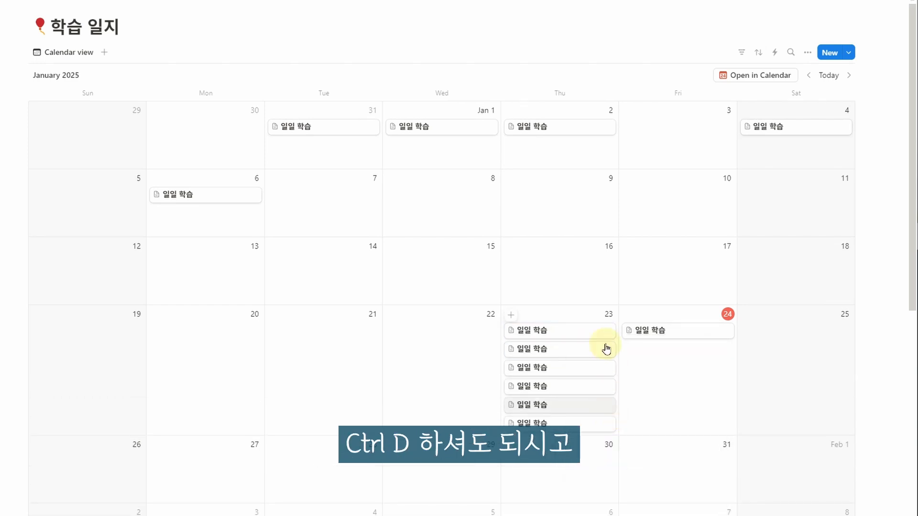
pyautogui.moveTo(565, 330); pyautogui.dragTo(660, 195)
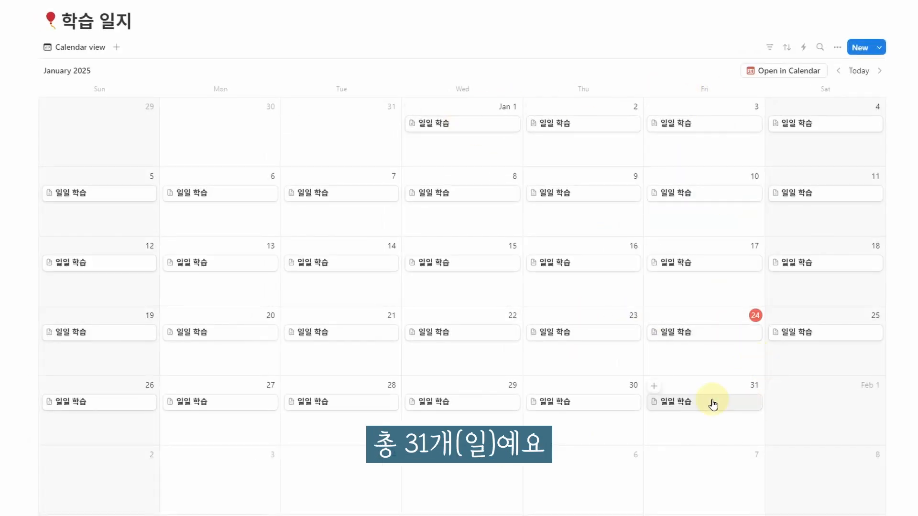
# - Show 국어 독서 1시간, 국어, 수학, 영어 and 영어 독서 40분 on the calendar cards, leaving Date hidden
pyautogui.click(837, 47)
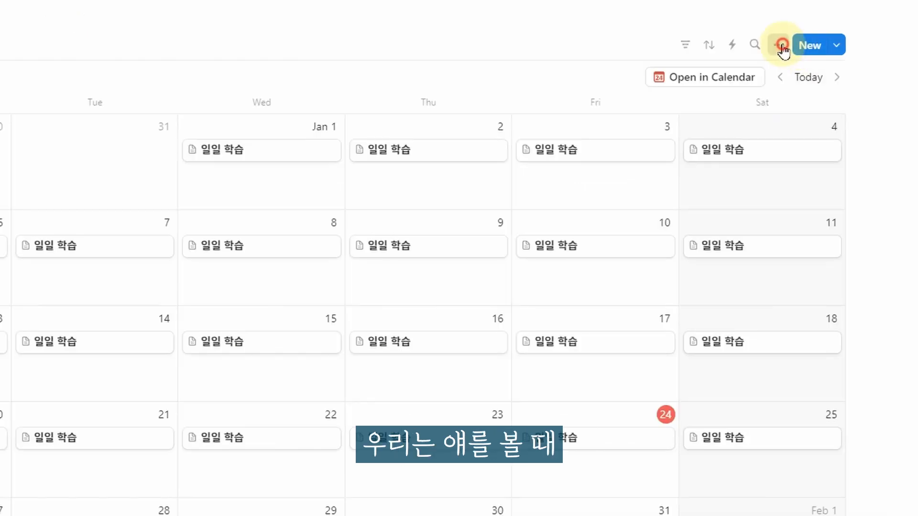
pyautogui.click(818, 167)
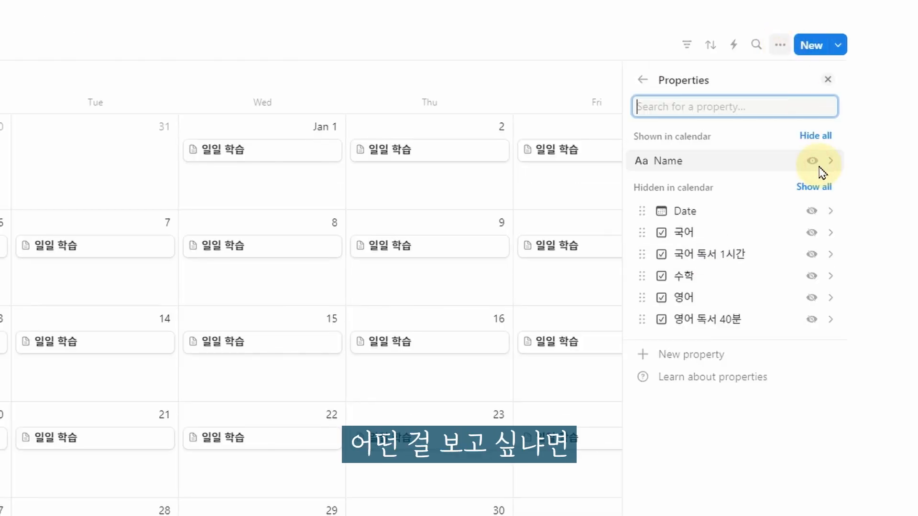
pyautogui.click(812, 253)
pyautogui.click(812, 232)
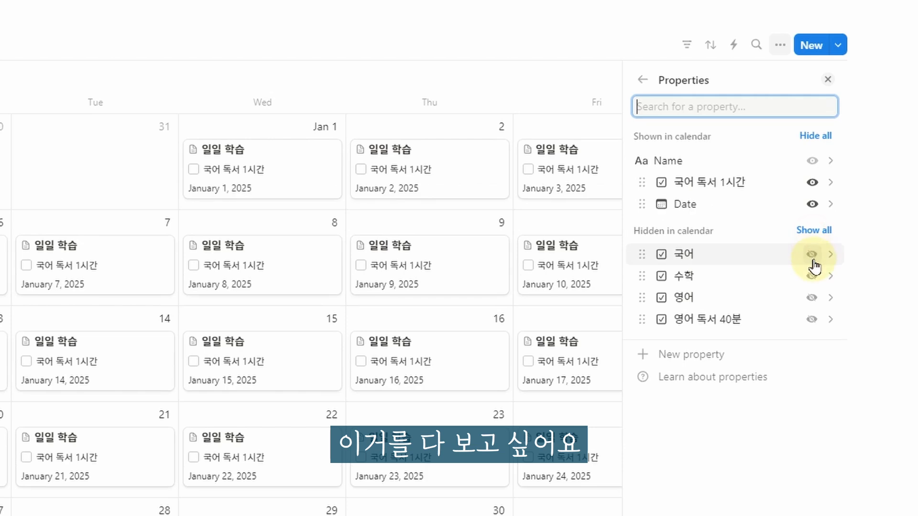
pyautogui.click(812, 256)
pyautogui.click(812, 277)
pyautogui.click(812, 294)
pyautogui.click(813, 318)
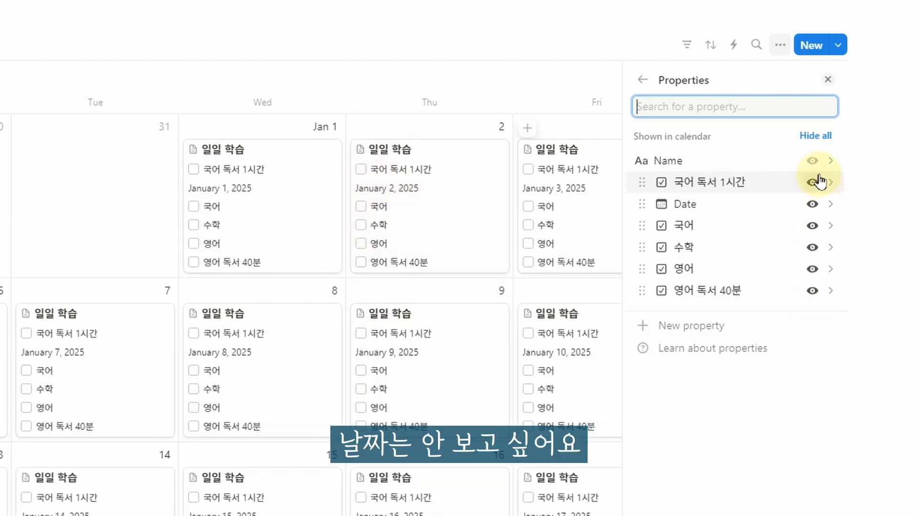
pyautogui.click(812, 205)
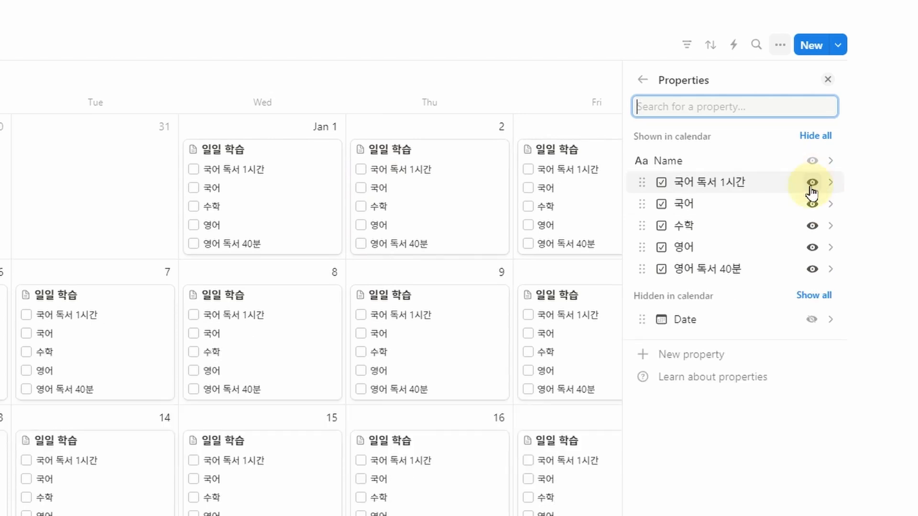
# - Reorder the shown properties to 국어 독서 1시간, 영어 독서 40분, 국어, 영어, 수학
pyautogui.moveTo(644, 269); pyautogui.dragTo(651, 213)
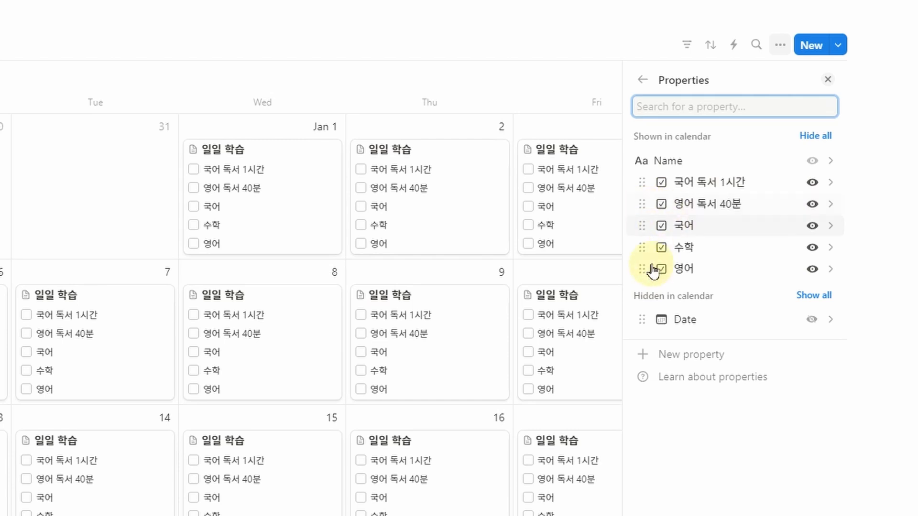
pyautogui.moveTo(639, 267); pyautogui.dragTo(640, 246)
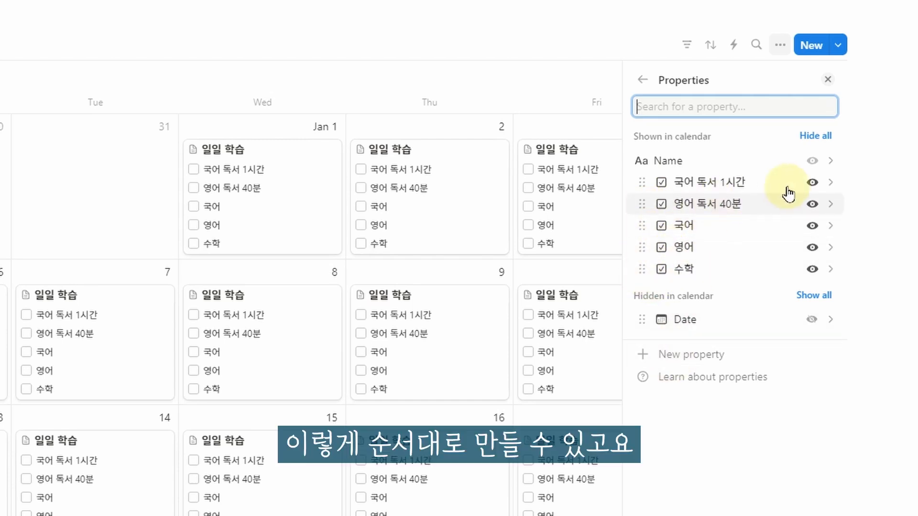
pyautogui.click(854, 122)
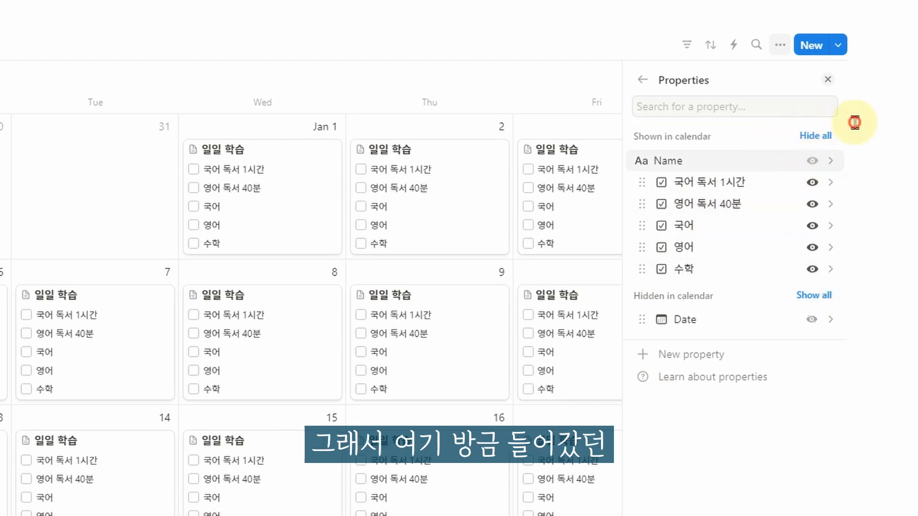
# - Review the calendar view's property settings and the checkboxes on the January entries
pyautogui.click(781, 46)
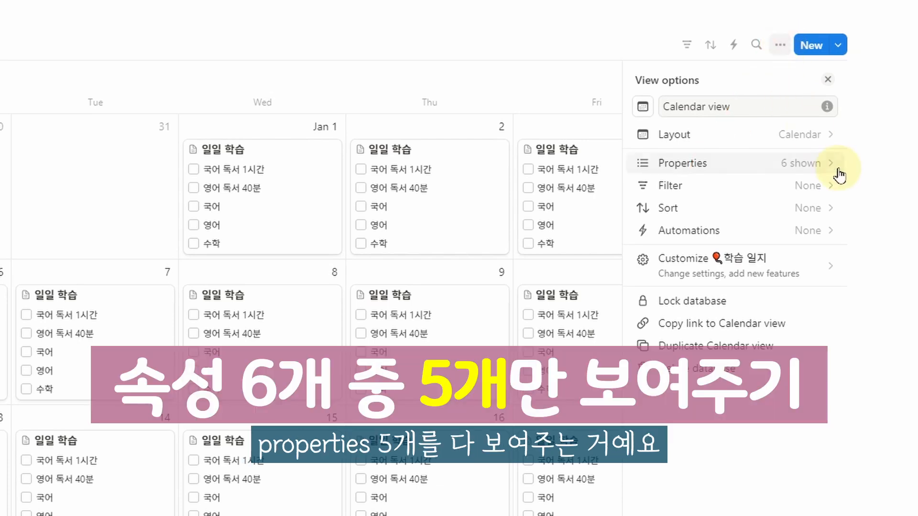
pyautogui.click(832, 167)
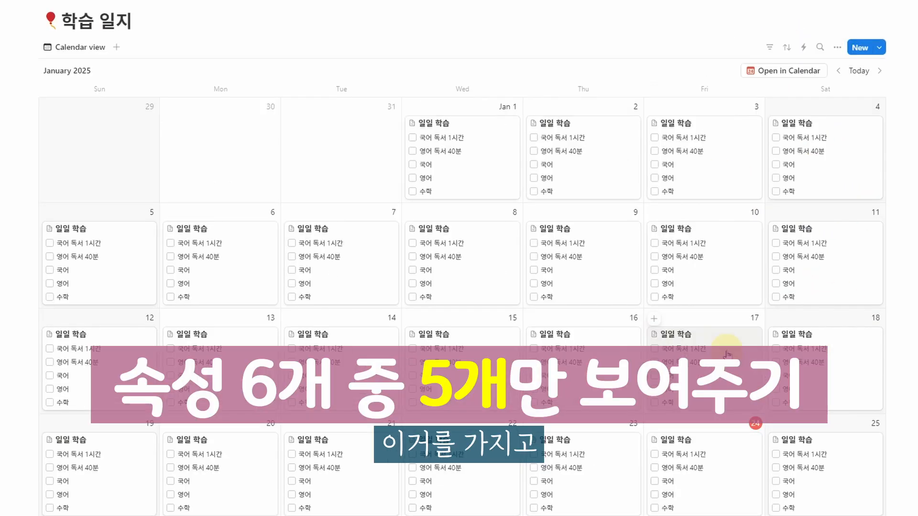
pyautogui.scroll(-3, 617, 358)
pyautogui.scroll(3, 381, 256)
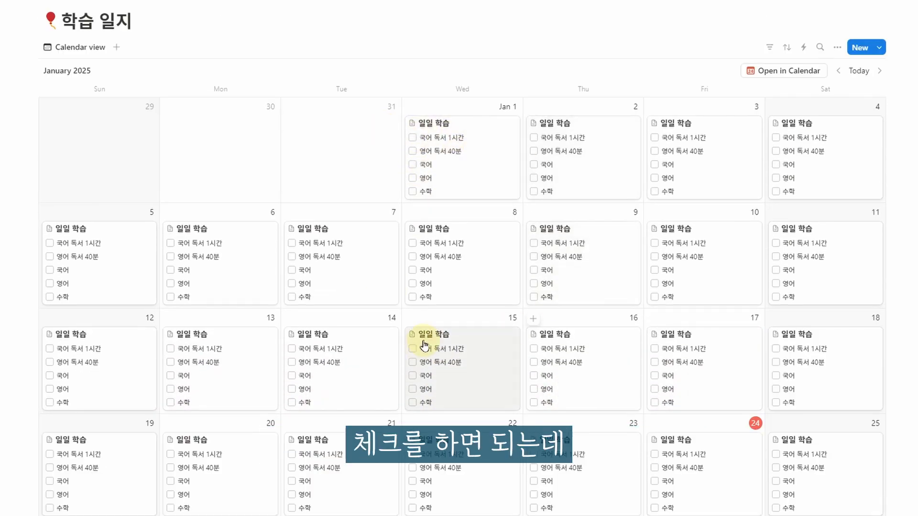
pyautogui.scroll(-5, 549, 410)
# - Delete the brainstormed to-do list and the study and break time note above the 학습 일지 calendar
pyautogui.scroll(5, 549, 406)
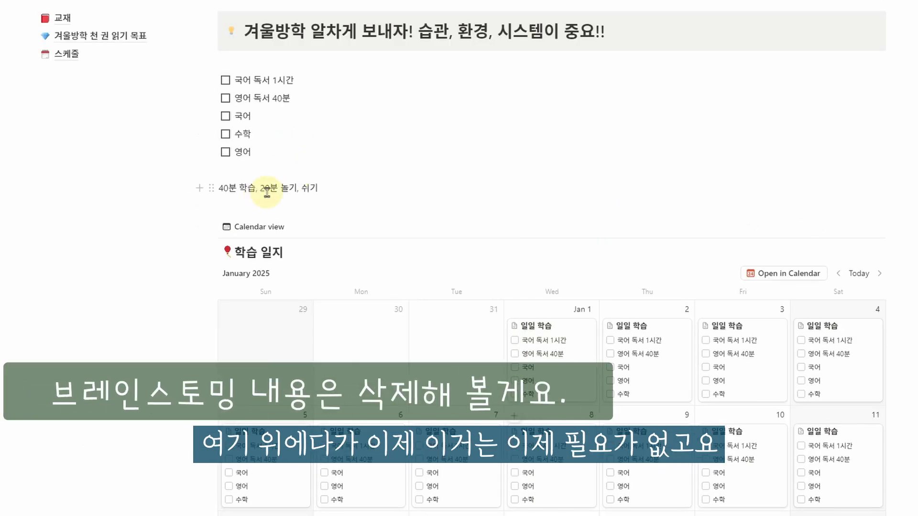
pyautogui.moveTo(332, 187); pyautogui.dragTo(229, 86)
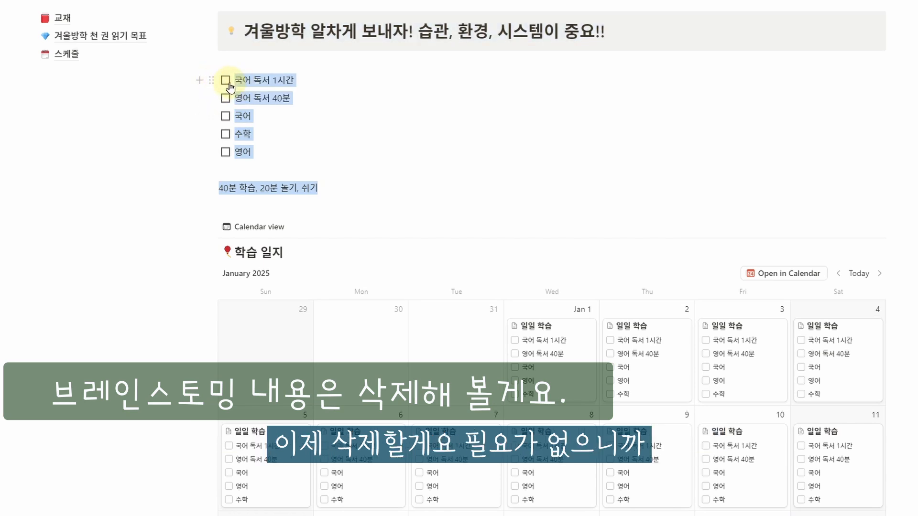
pyautogui.press('BackSpace')
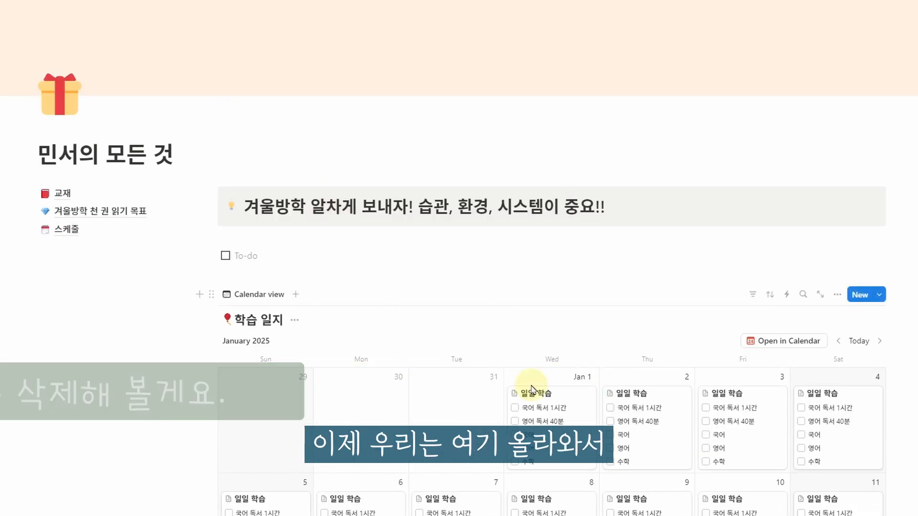
# - Insert a new database table view in place of the empty to-do and title it 월별 달성도
pyautogui.click(238, 259)
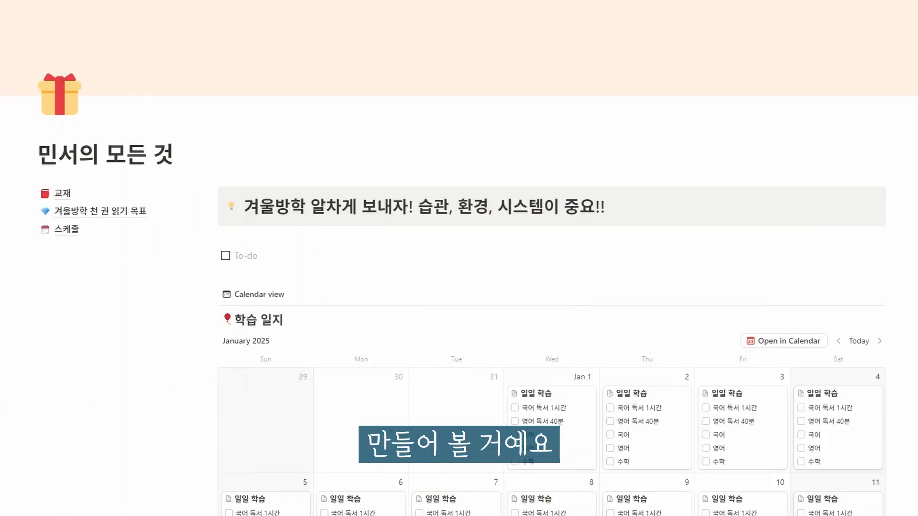
pyautogui.write('/ta')
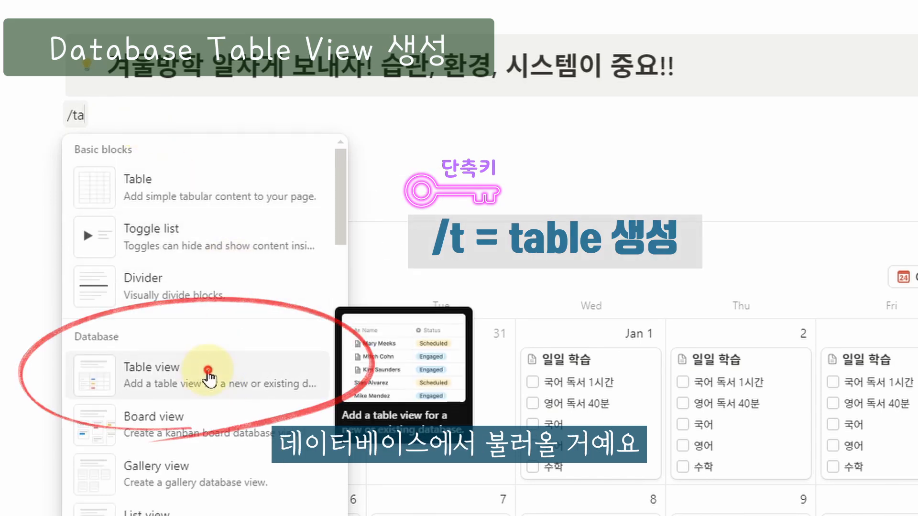
pyautogui.click(209, 378)
pyautogui.write('d')
pyautogui.press('BackSpace')
pyautogui.write('워ㄹ별')
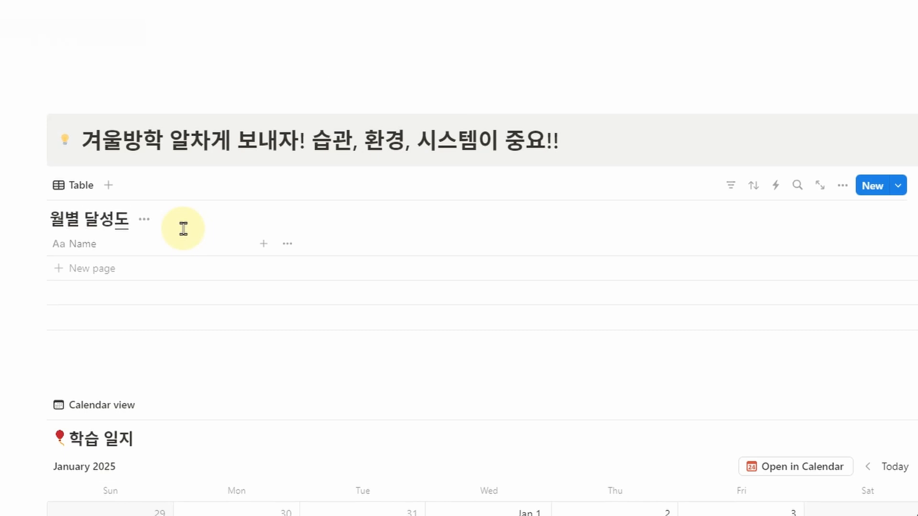
# - Name the table view Monthyly Achievement and rename its Name column to 달성률
pyautogui.click(115, 246)
pyautogui.write('달세')
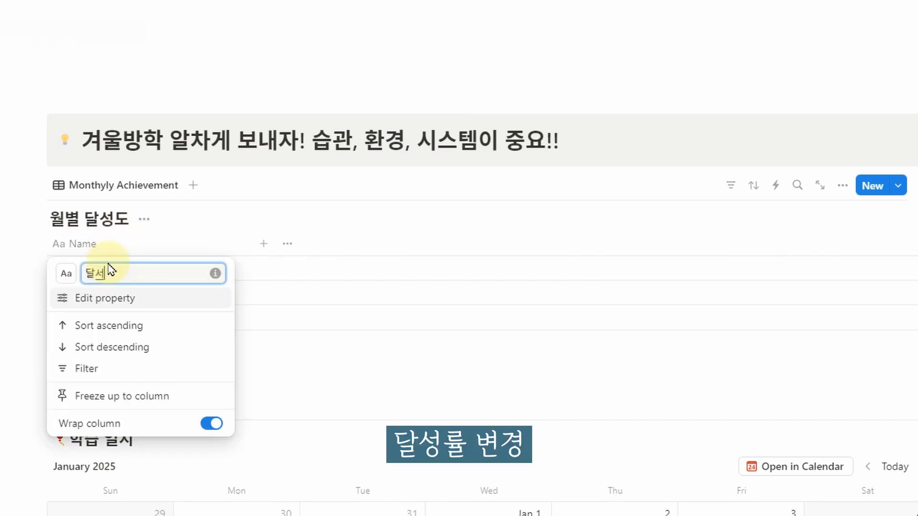
pyautogui.click(423, 274)
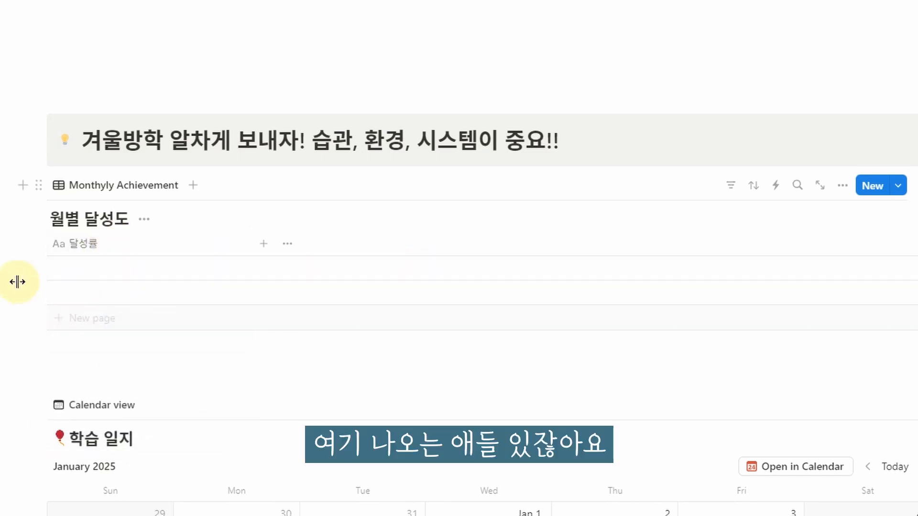
# - Add the rows 2025년 1월 and 2025년 2월 to the 월별 달성도 table
pyautogui.click(96, 271)
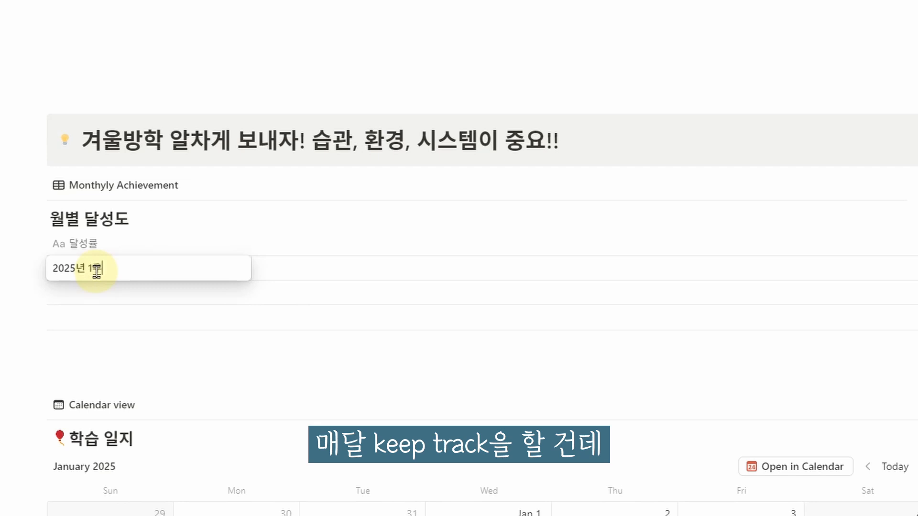
pyautogui.press('Return')
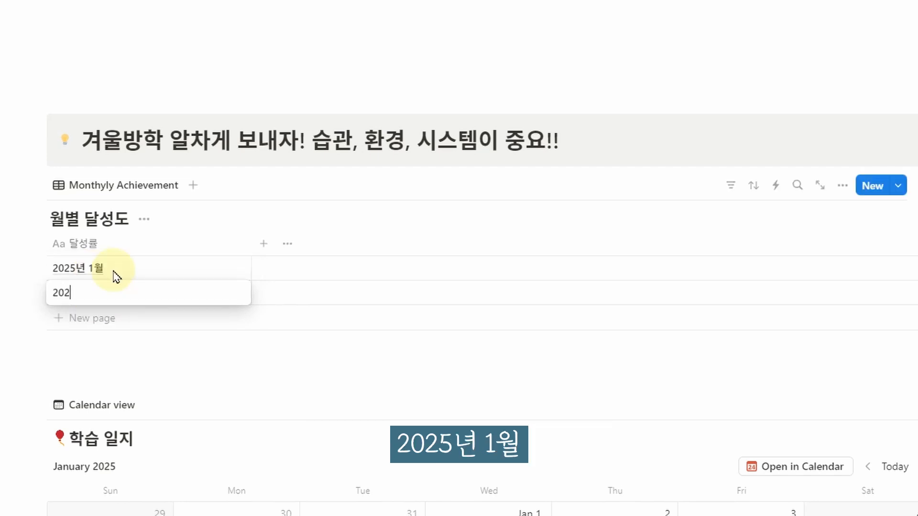
pyautogui.write('2025년 2월')
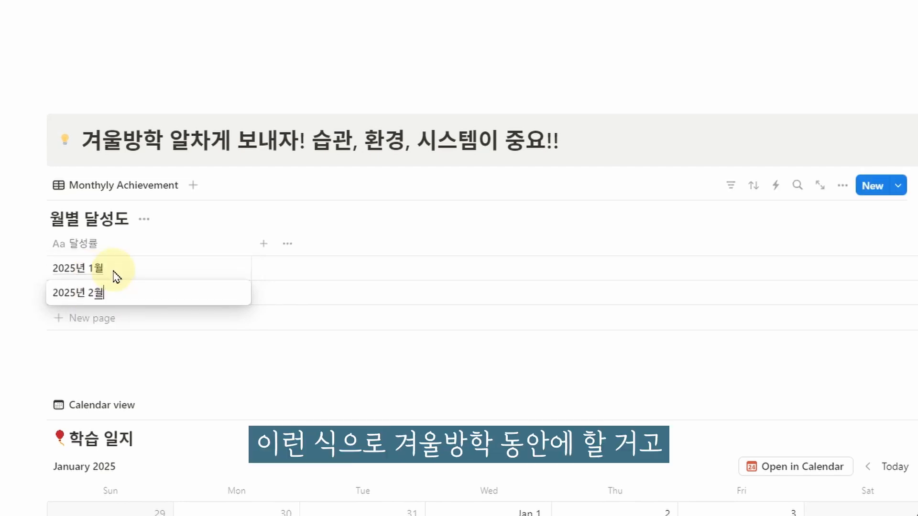
pyautogui.press('Escape')
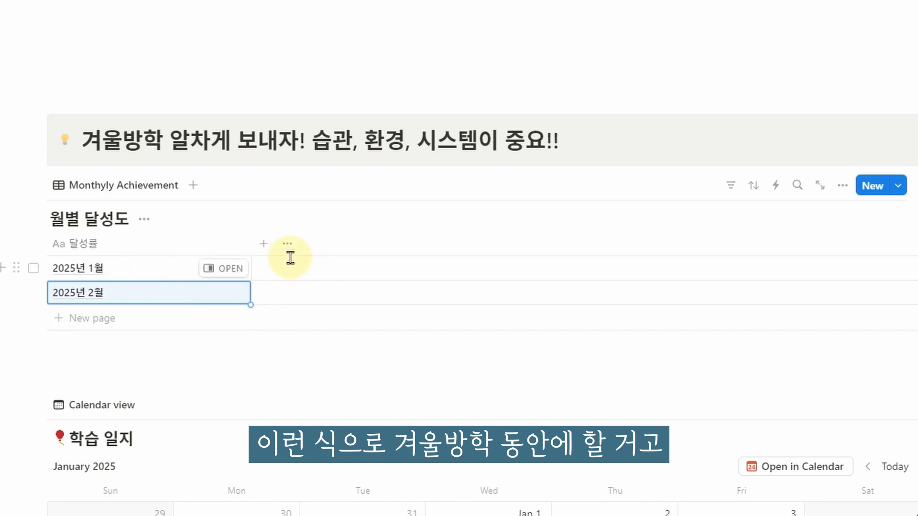
# - Add a relation property to the 월별 달성도 table that links it to the 학습 일지 database
pyautogui.scroll(-5, 479, 335)
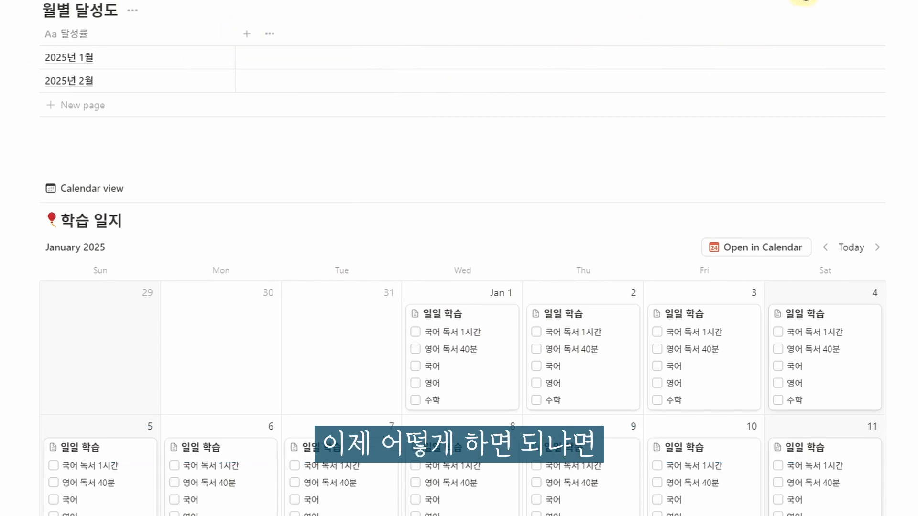
pyautogui.click(804, 1)
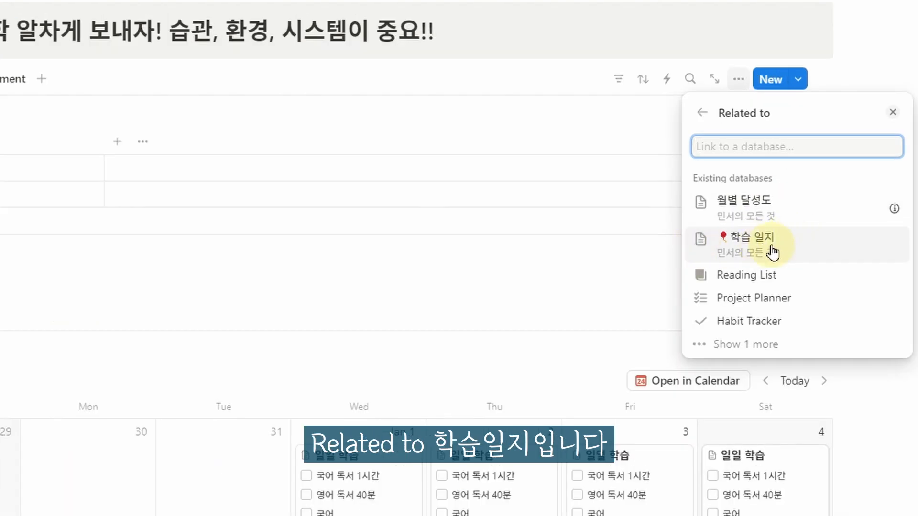
pyautogui.click(762, 250)
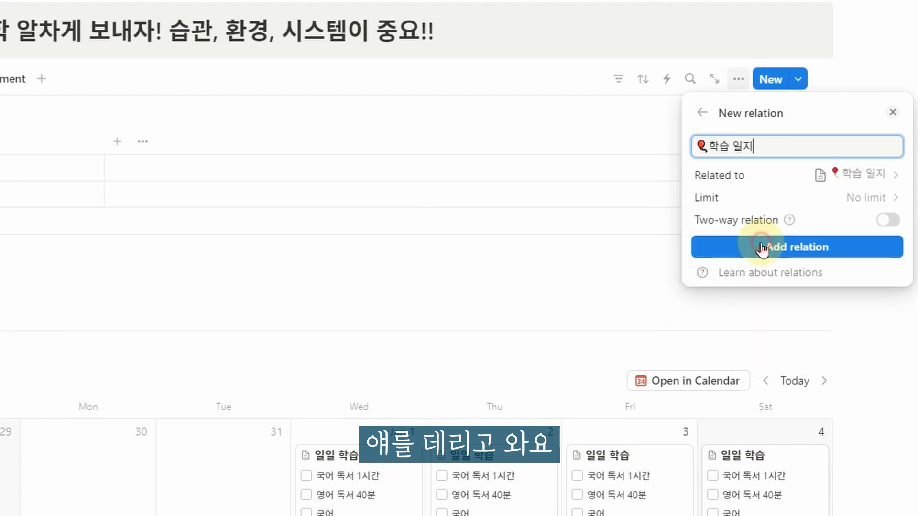
pyautogui.click(816, 252)
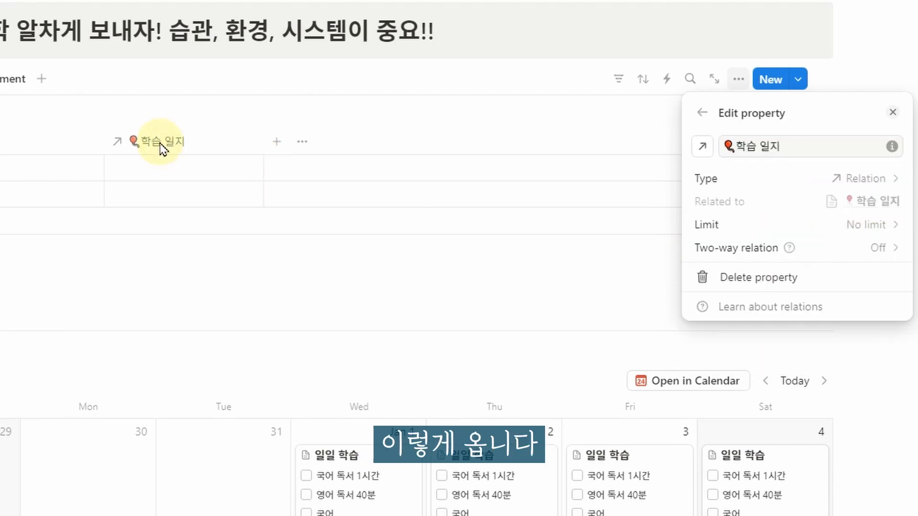
pyautogui.press('Escape')
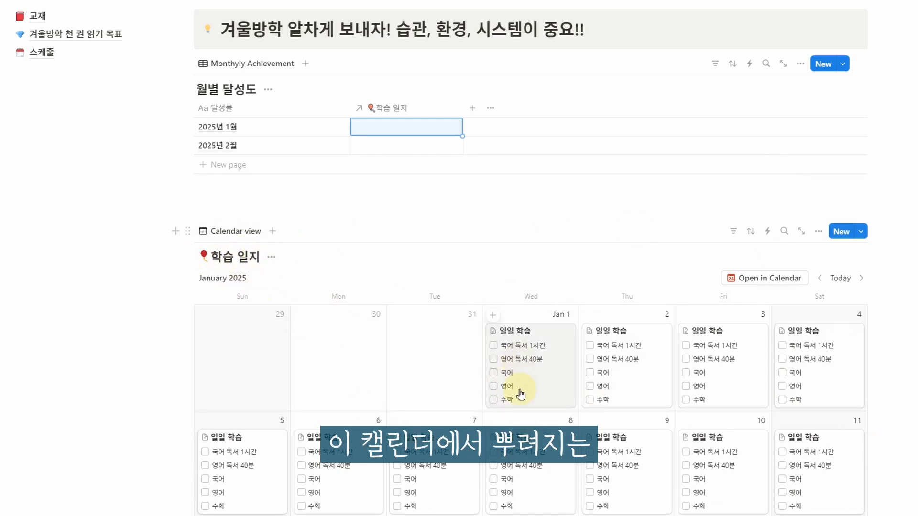
# - Link all 31 일일 학습 pages of January to the 2025년 1월 row in the 학습 일지 relation column
pyautogui.click(443, 132)
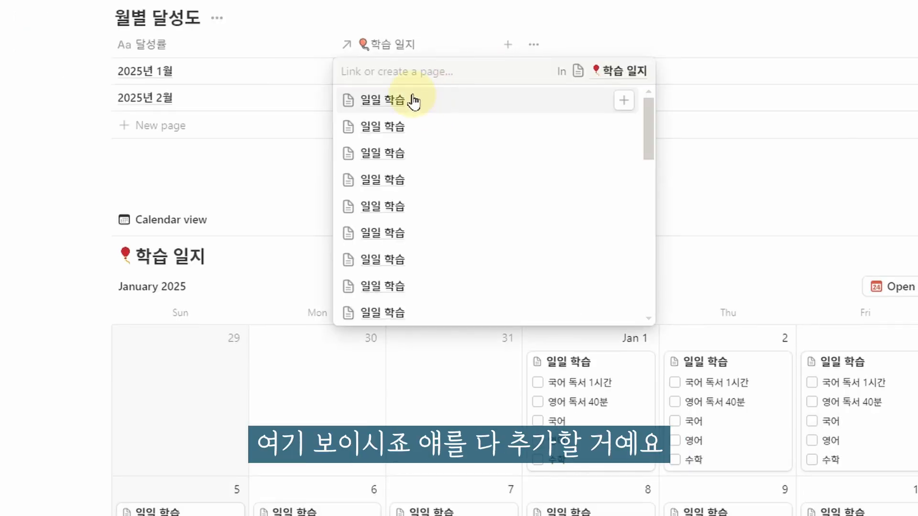
pyautogui.click(624, 102)
pyautogui.click(625, 100)
pyautogui.click(565, 136)
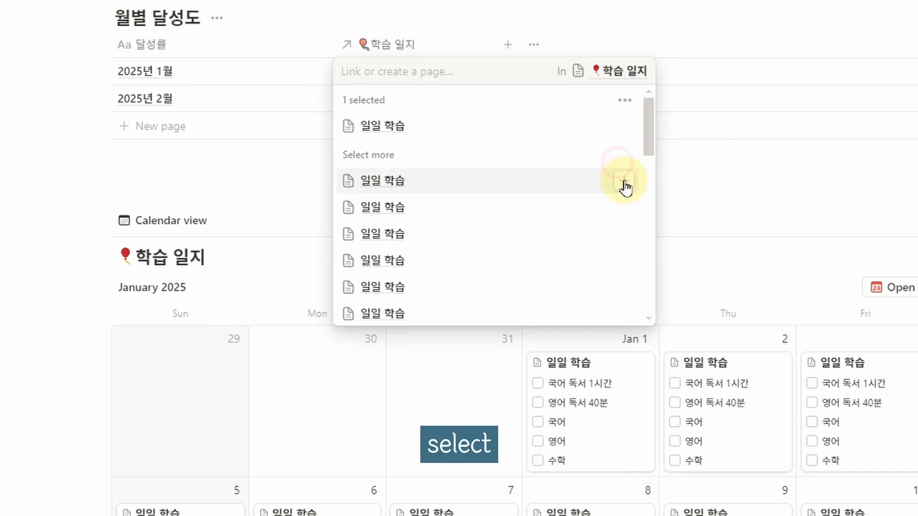
pyautogui.click(624, 182)
pyautogui.click(627, 206)
pyautogui.click(624, 233)
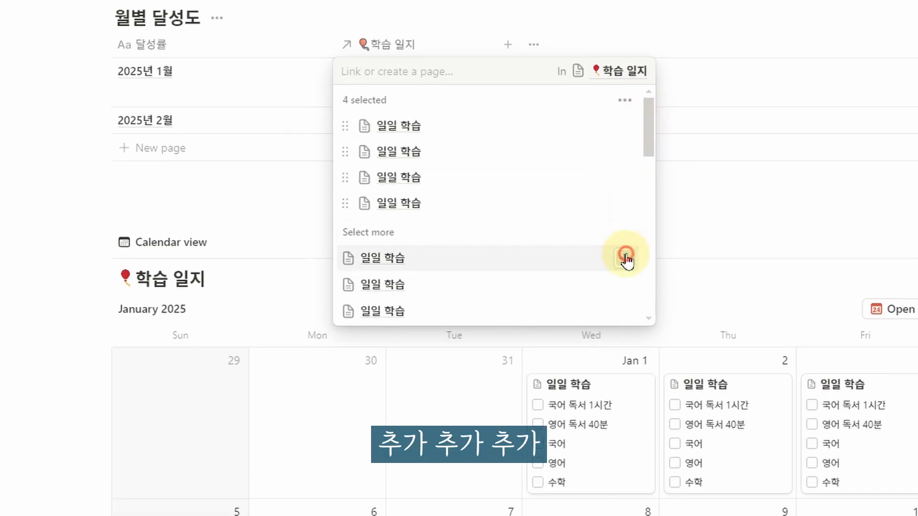
pyautogui.click(625, 257)
pyautogui.click(625, 283)
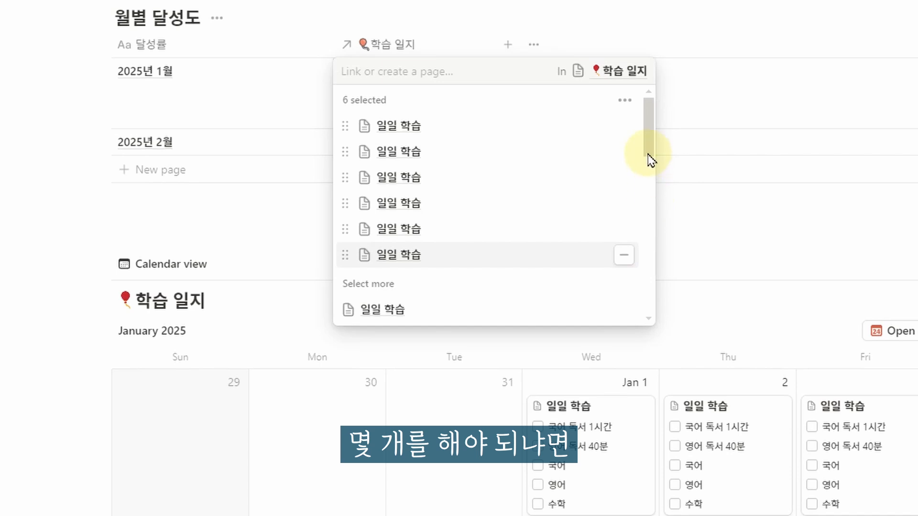
pyautogui.click(628, 304)
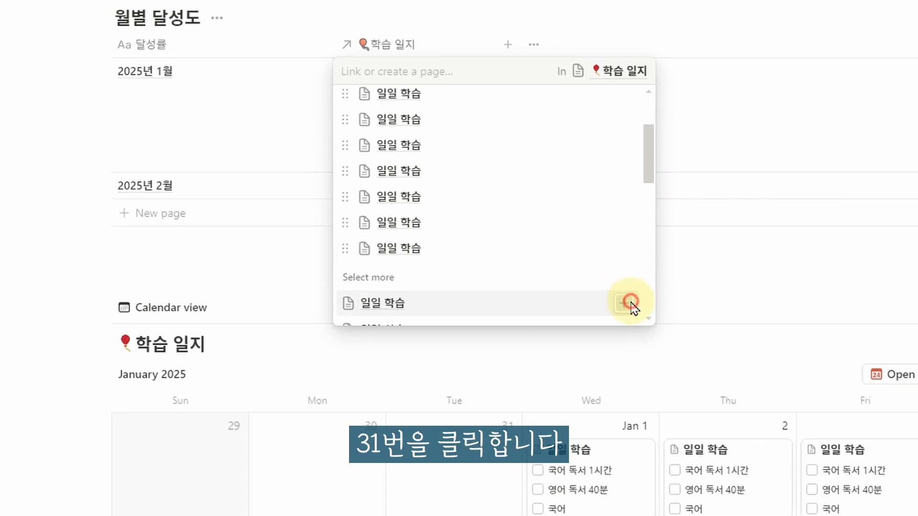
pyautogui.moveTo(650, 164); pyautogui.dragTo(657, 204)
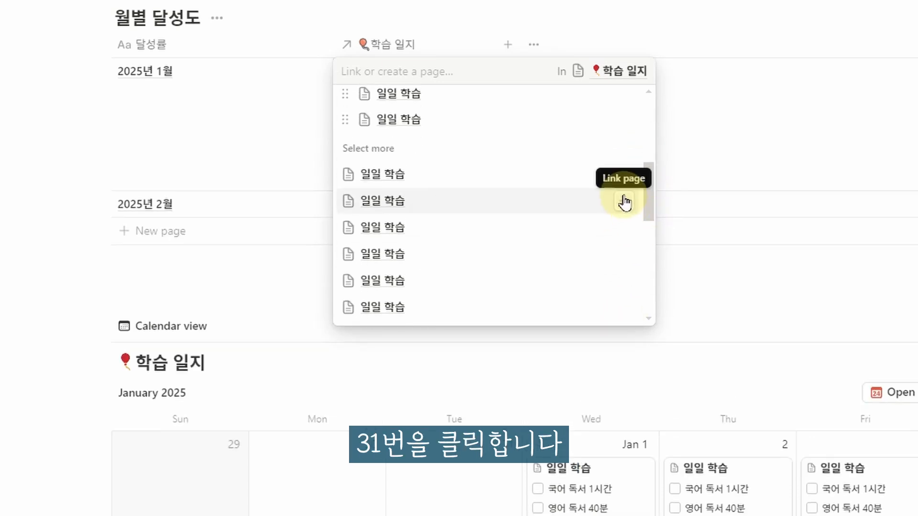
pyautogui.click(625, 202)
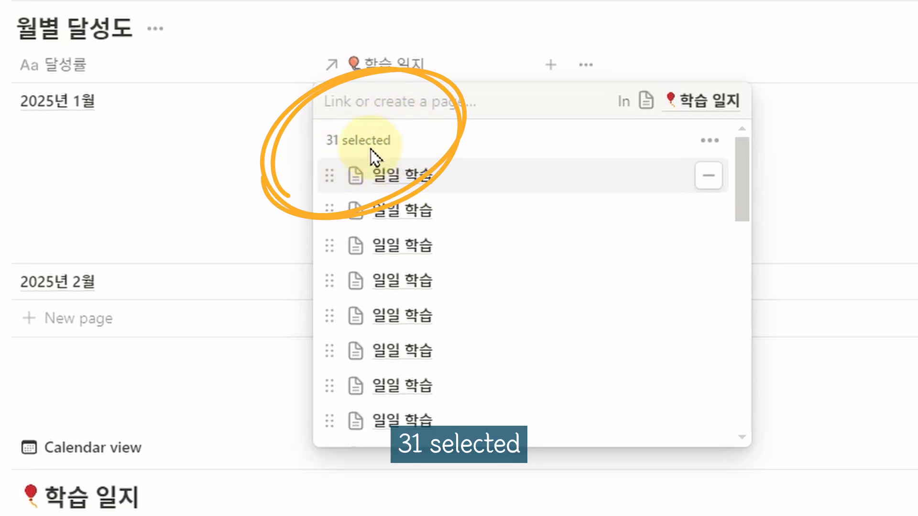
pyautogui.press('Escape')
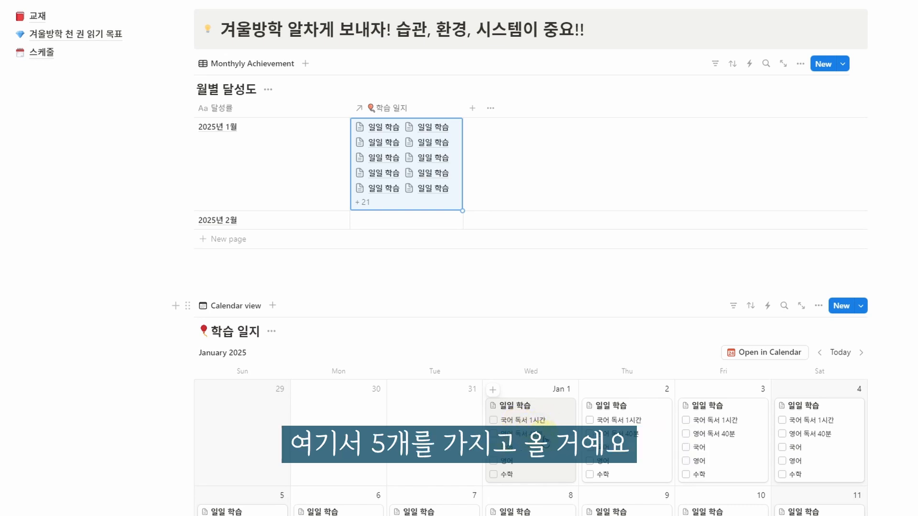
# - Add five rollup columns to the 월별 달성도 table after the 학습 일지 relation column
pyautogui.click(490, 110)
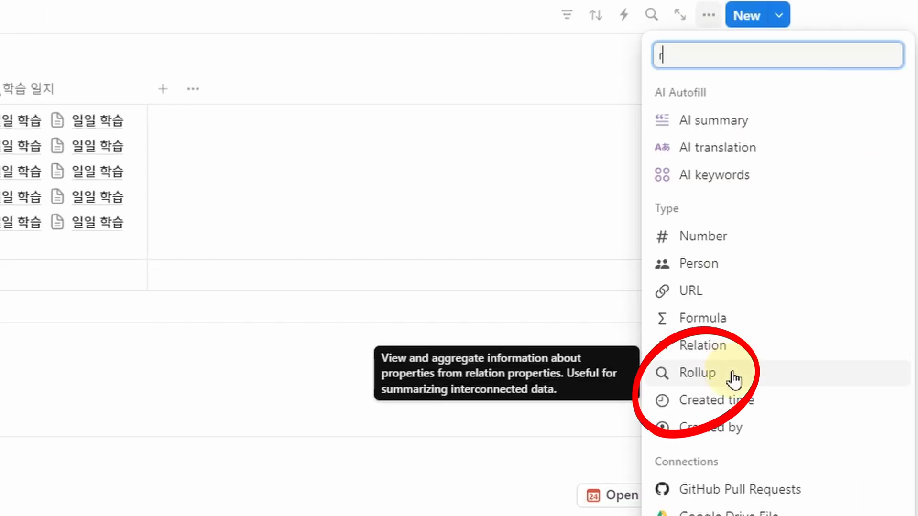
pyautogui.click(733, 376)
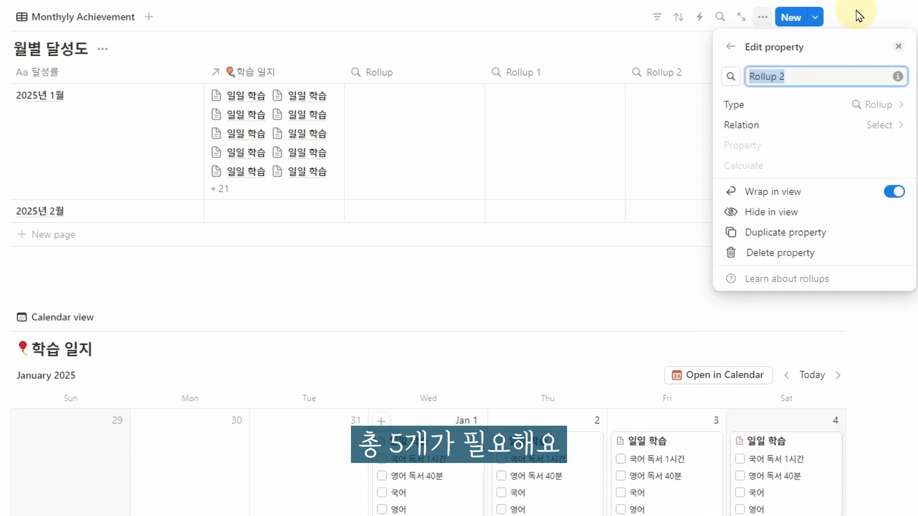
pyautogui.click(856, 14)
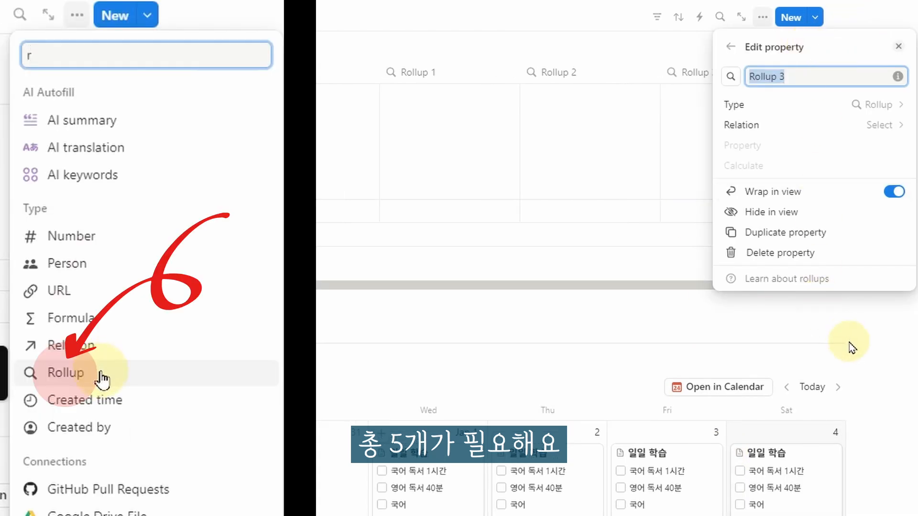
pyautogui.click(844, 349)
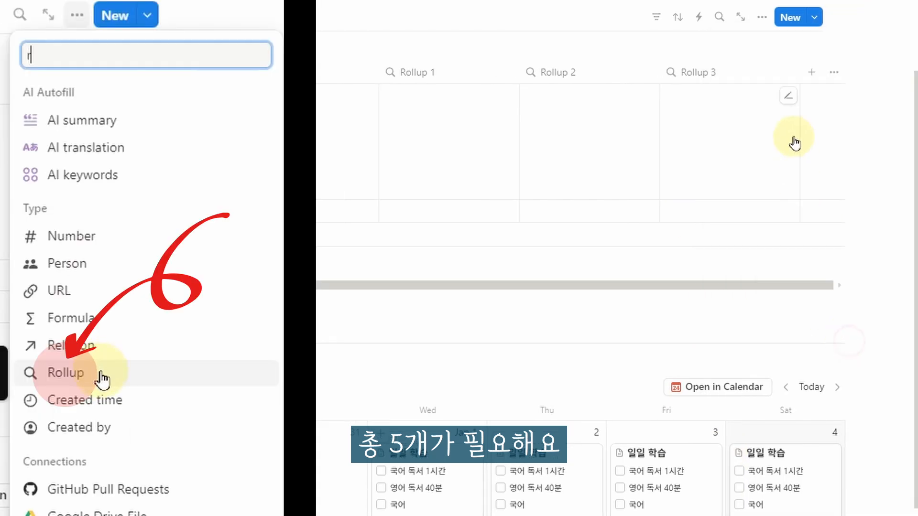
pyautogui.click(815, 74)
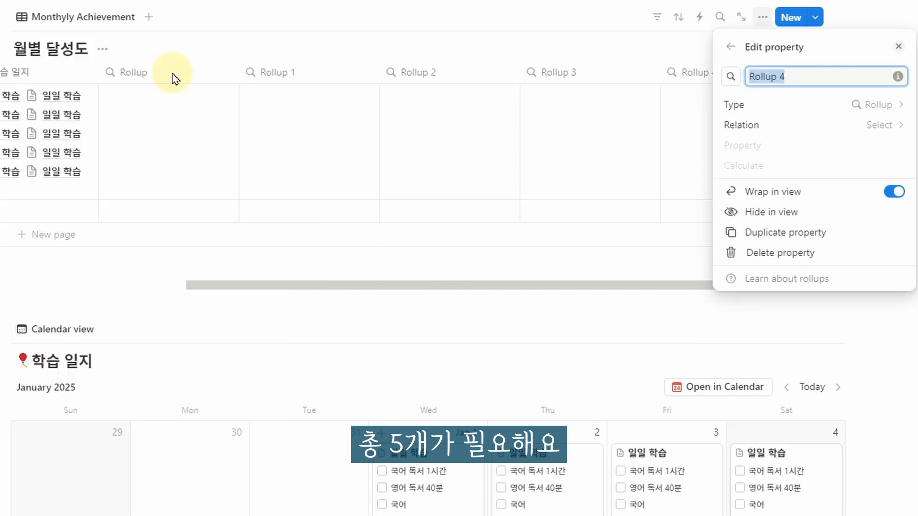
pyautogui.click(173, 78)
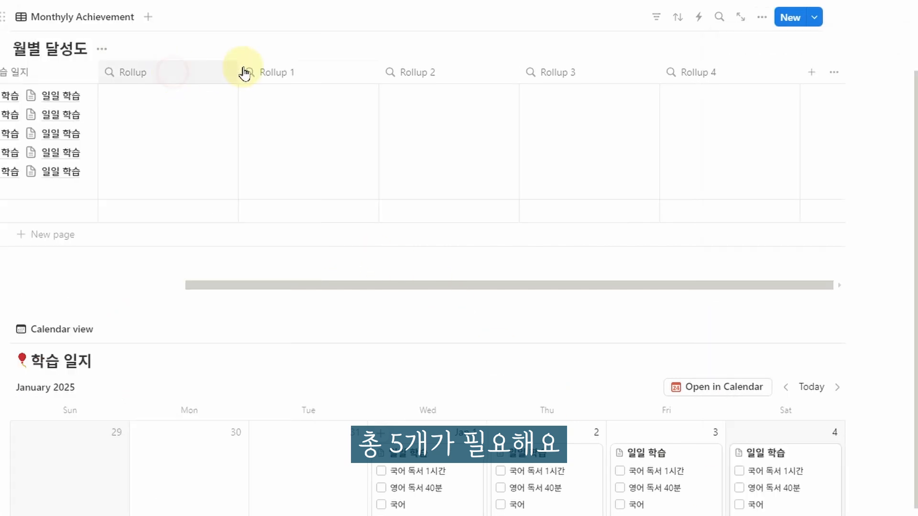
# - Rename the five rollup columns in order as 국어 독서 1시간, 영어 독서 40분, 국어, 영어 and 수학
pyautogui.click(120, 72)
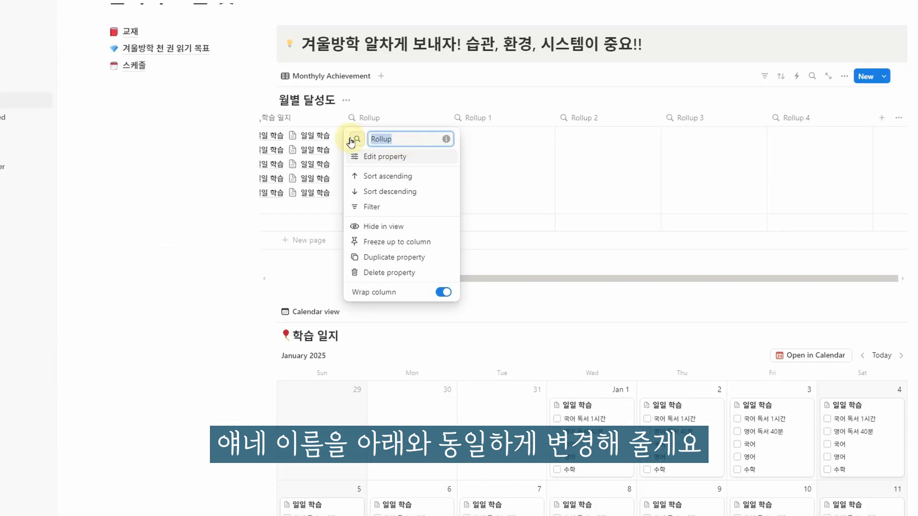
pyautogui.write('rn')
pyautogui.write('어 독서 1시간')
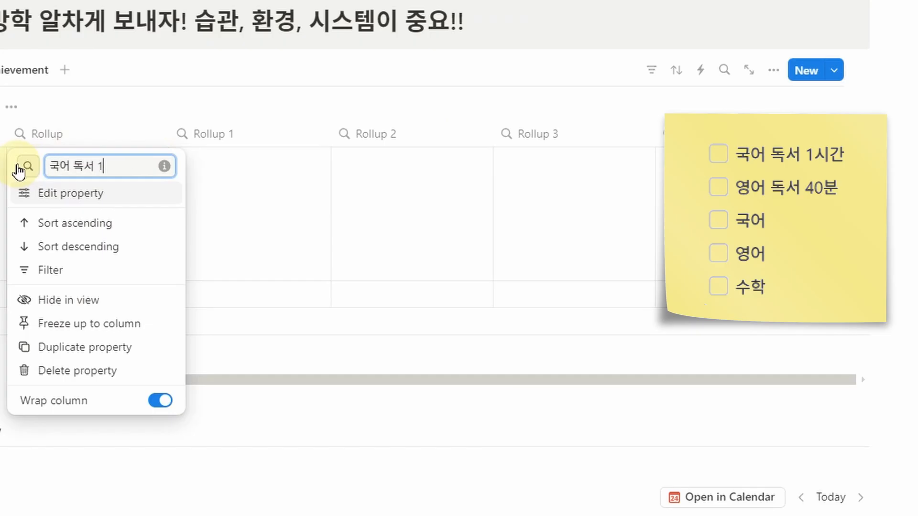
pyautogui.click(201, 138)
pyautogui.write('영어 독서 40분')
pyautogui.click(375, 135)
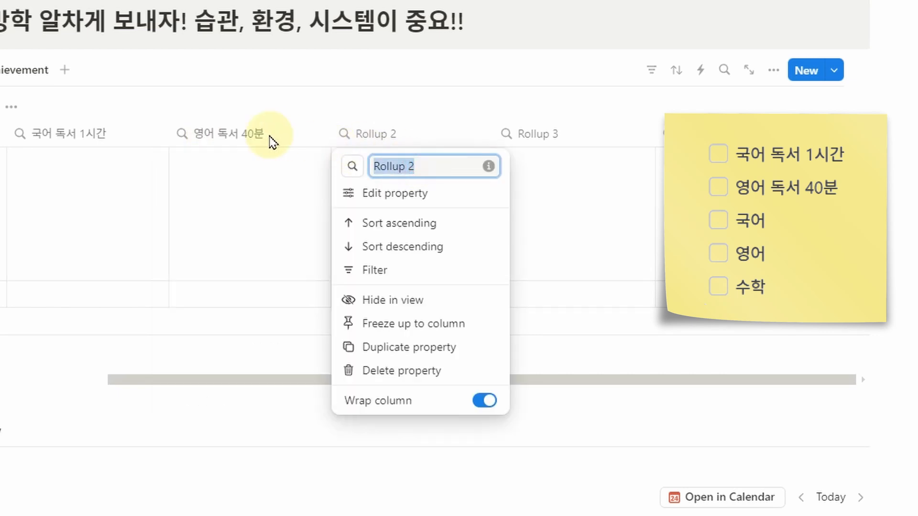
pyautogui.write('국어')
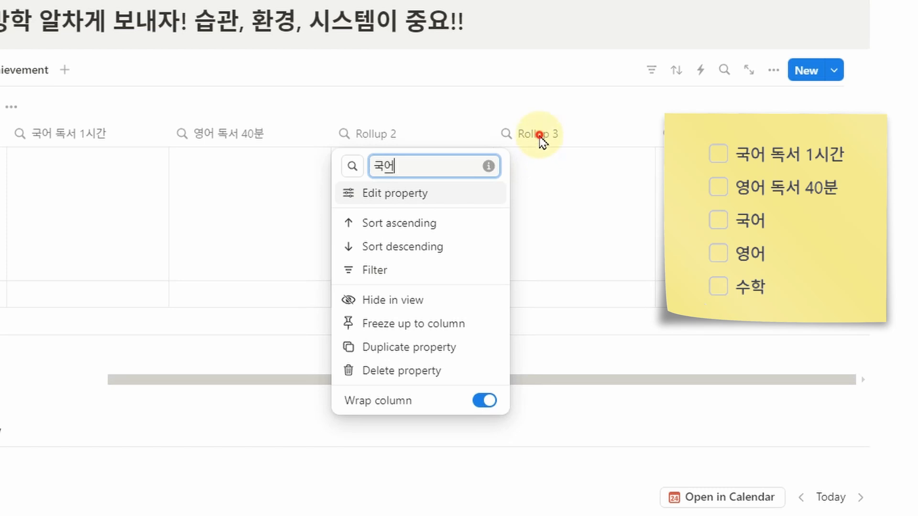
pyautogui.click(539, 138)
pyautogui.write('영어')
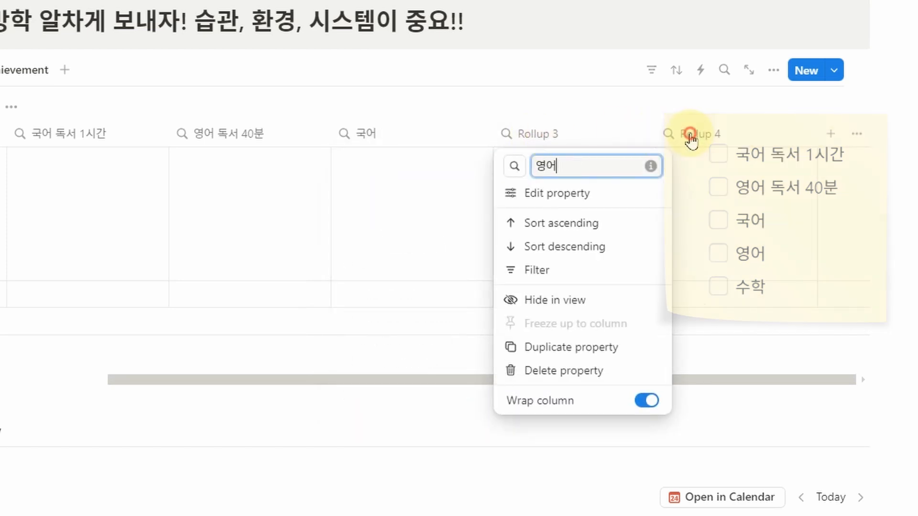
pyautogui.click(694, 137)
pyautogui.write('수해')
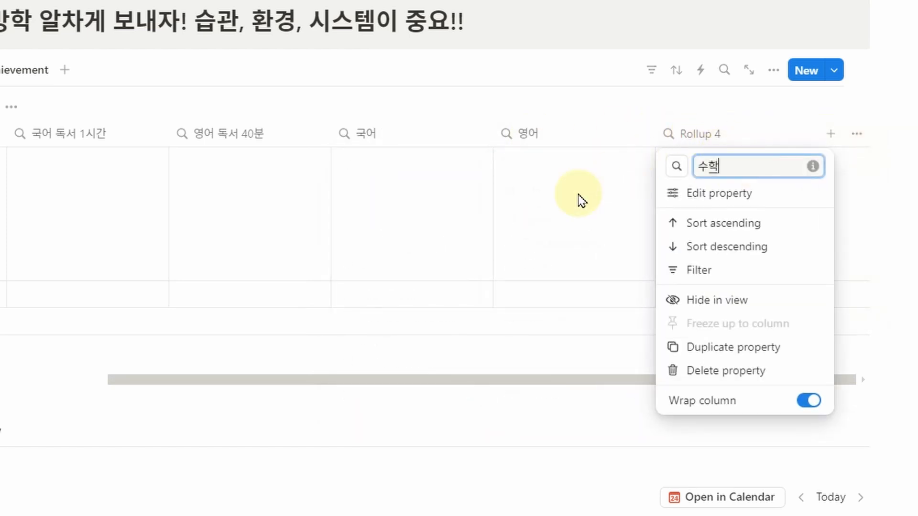
pyautogui.click(625, 437)
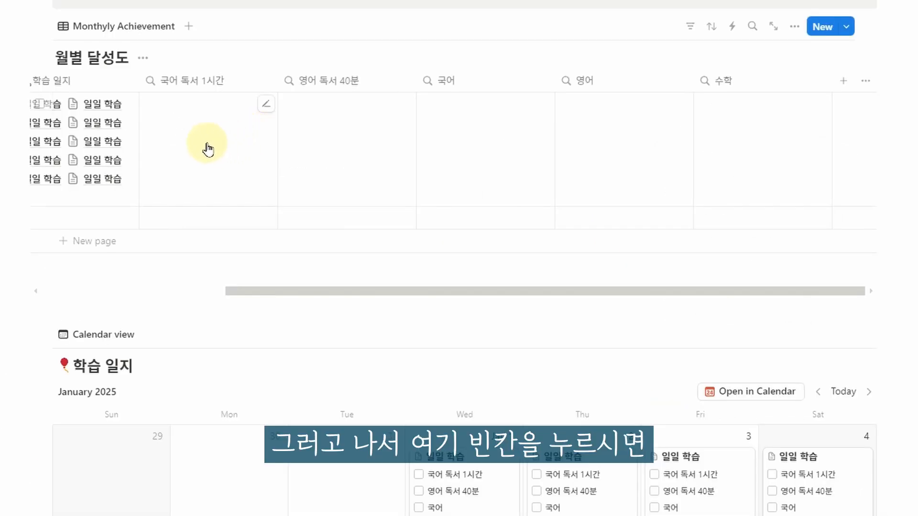
# - Configure the 국어 독서 1시간 rollup with the 학습 일지 relation, the 국어 독서 1시간 property and the Percent checked calculation
pyautogui.click(208, 148)
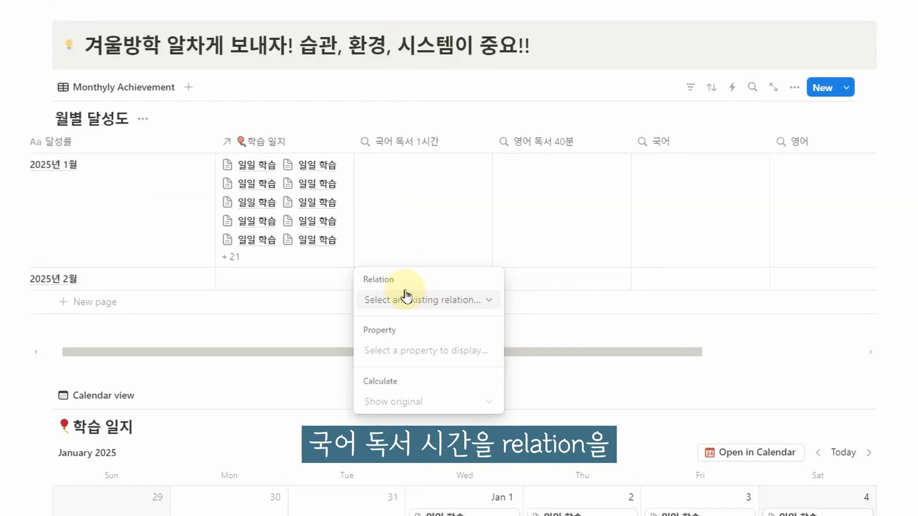
pyautogui.click(452, 301)
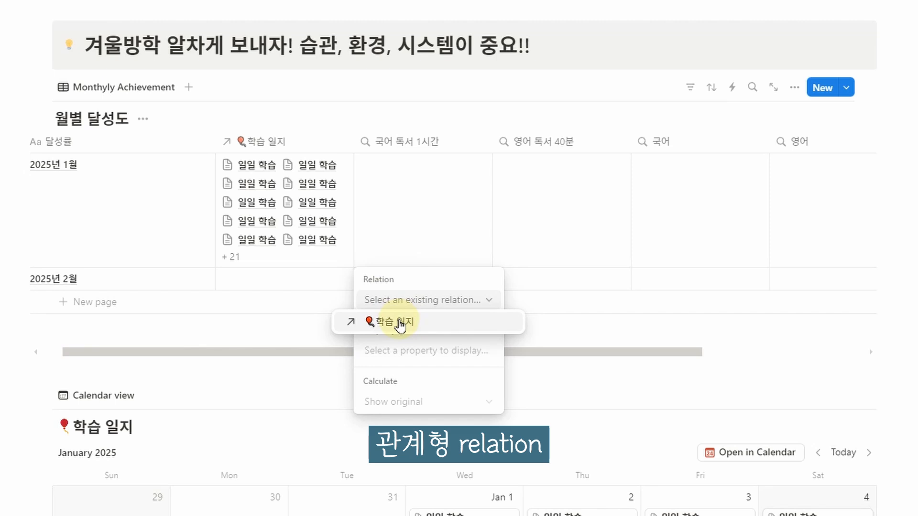
pyautogui.click(401, 323)
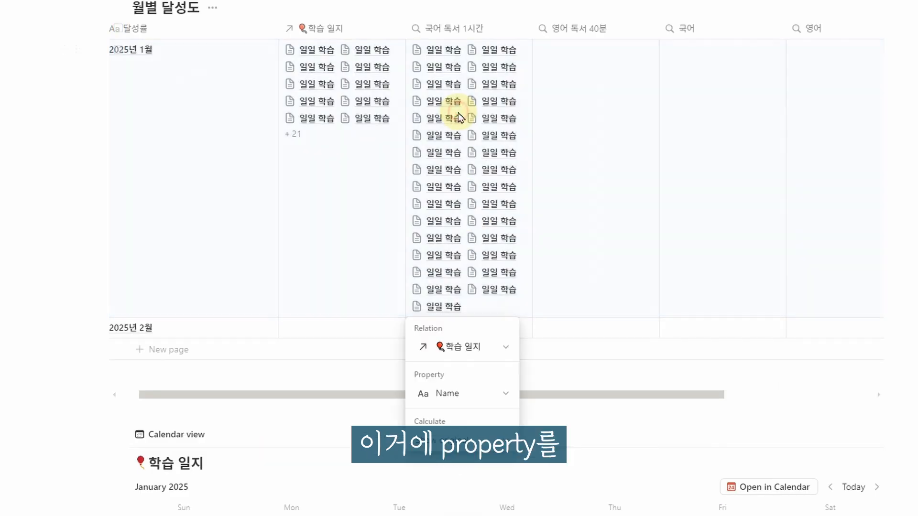
pyautogui.click(485, 399)
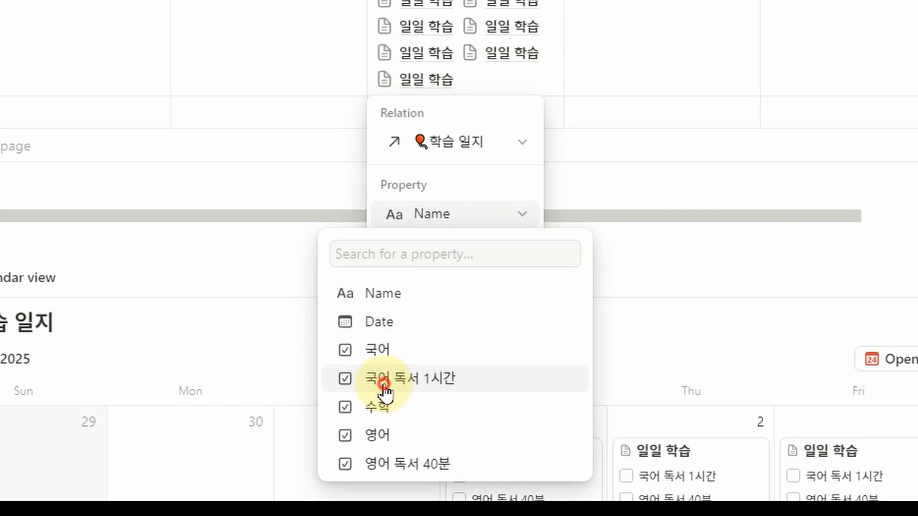
pyautogui.click(385, 390)
pyautogui.click(463, 286)
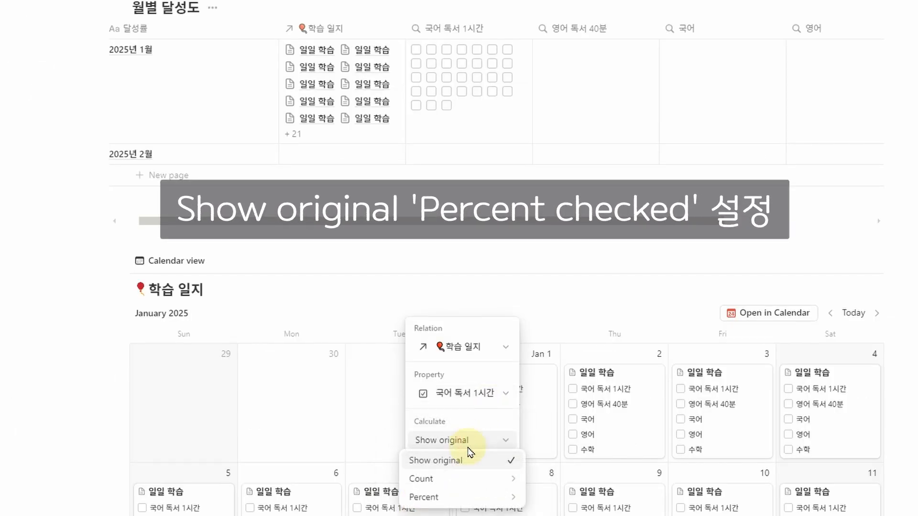
pyautogui.click(601, 489)
pyautogui.click(500, 74)
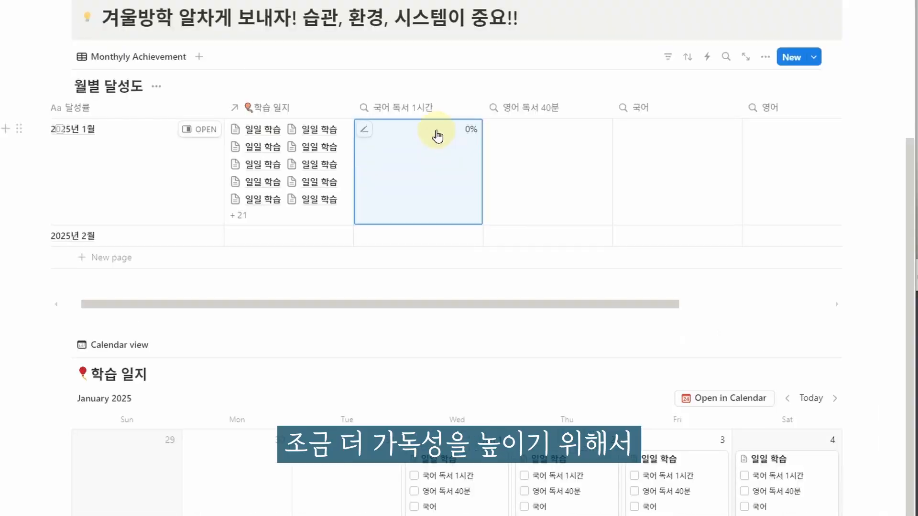
pyautogui.click(485, 52)
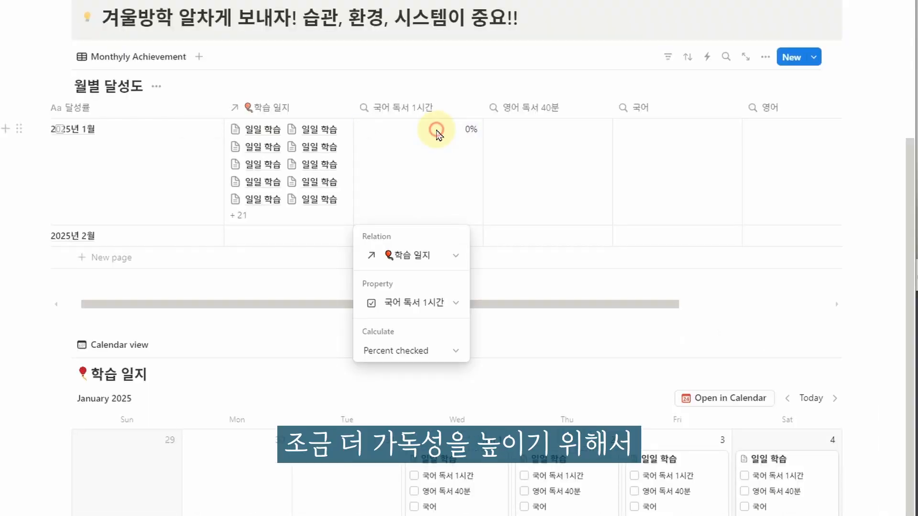
# - Edit the 국어 독서 1시간 rollup property so its percentage is shown as a bar
pyautogui.click(408, 104)
pyautogui.click(408, 103)
pyautogui.click(426, 160)
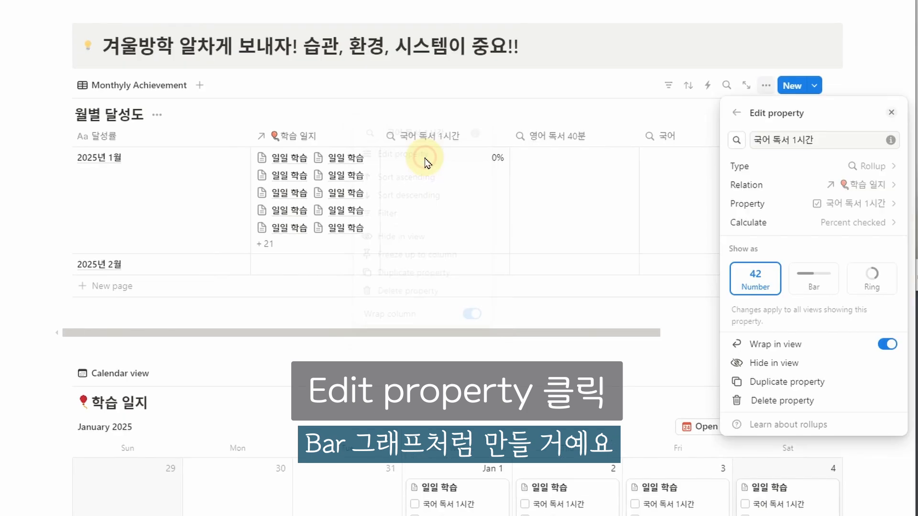
pyautogui.click(815, 287)
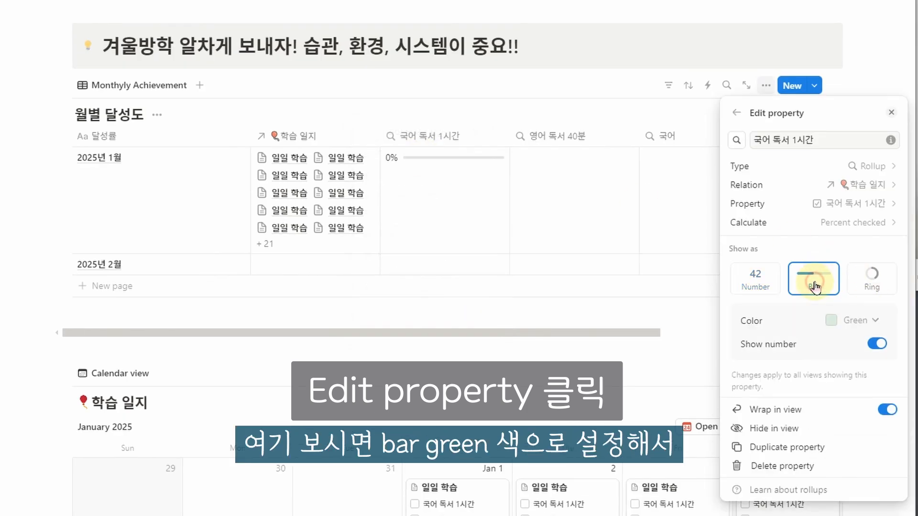
# - Change the 국어 독서 1시간 bar color to Orange, and set it back to Green
pyautogui.click(846, 320)
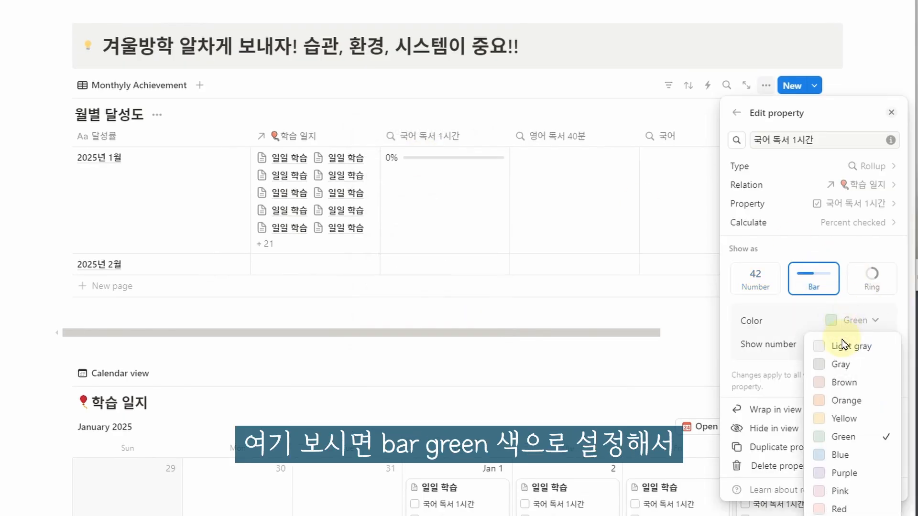
pyautogui.click(845, 401)
pyautogui.click(855, 320)
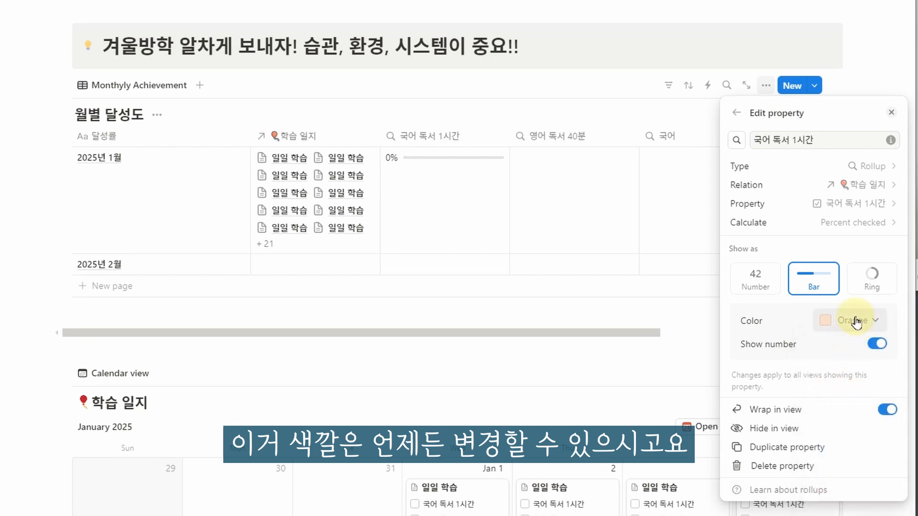
pyautogui.click(842, 436)
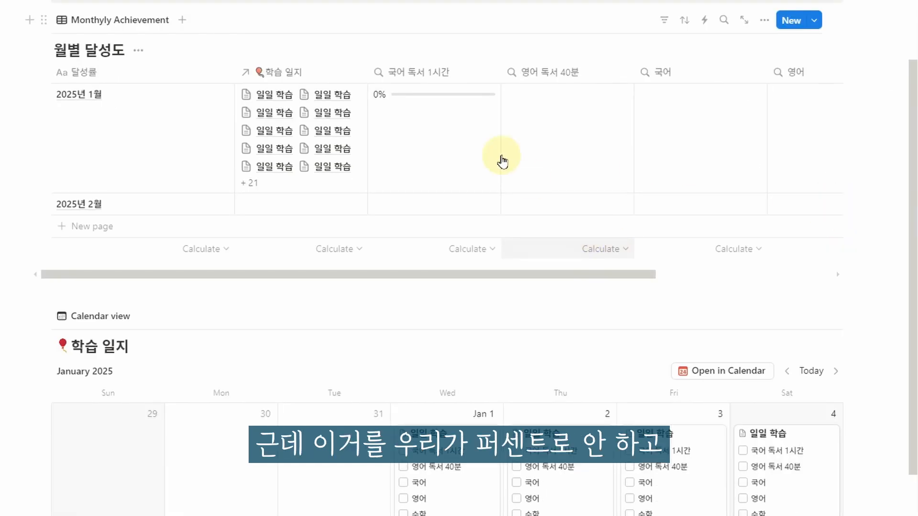
# - Switch the 국어 독서 1시간 rollup calculation to the Checked count, and tick 국어 독서 1시간 on January 1 and 2
pyautogui.click(440, 102)
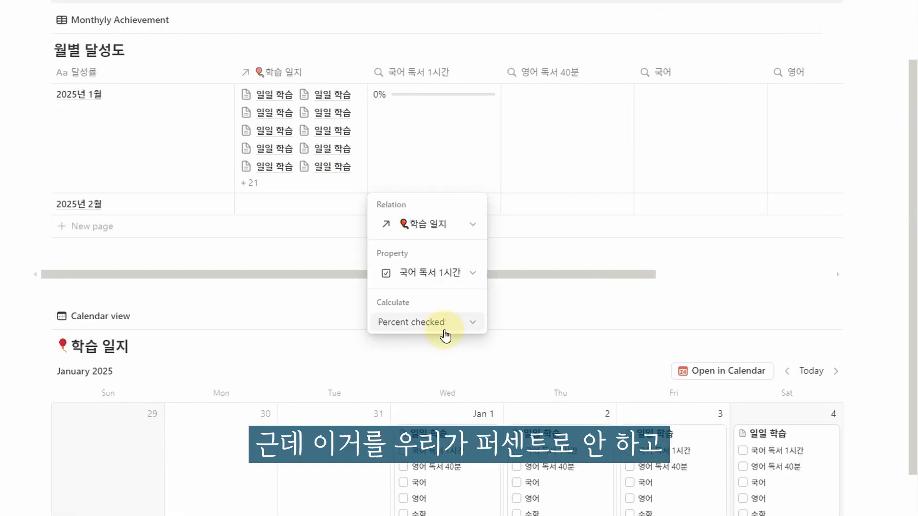
pyautogui.click(442, 74)
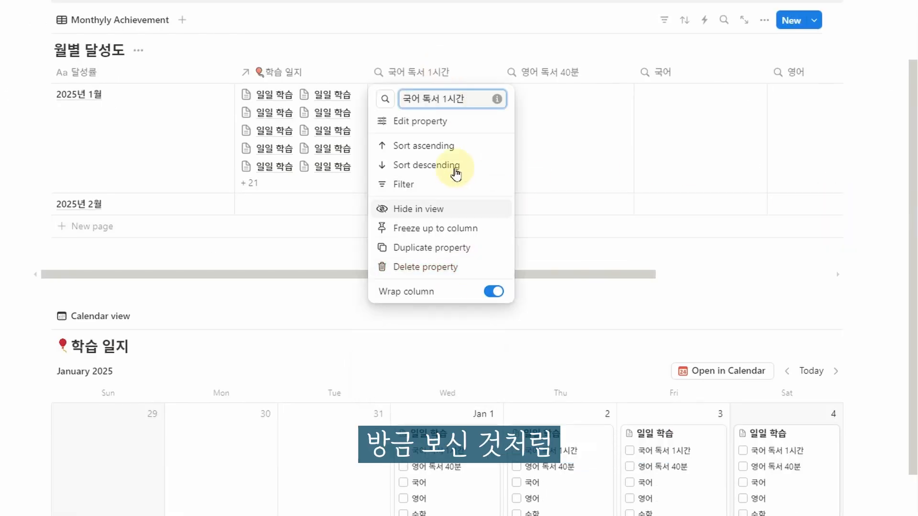
pyautogui.click(453, 121)
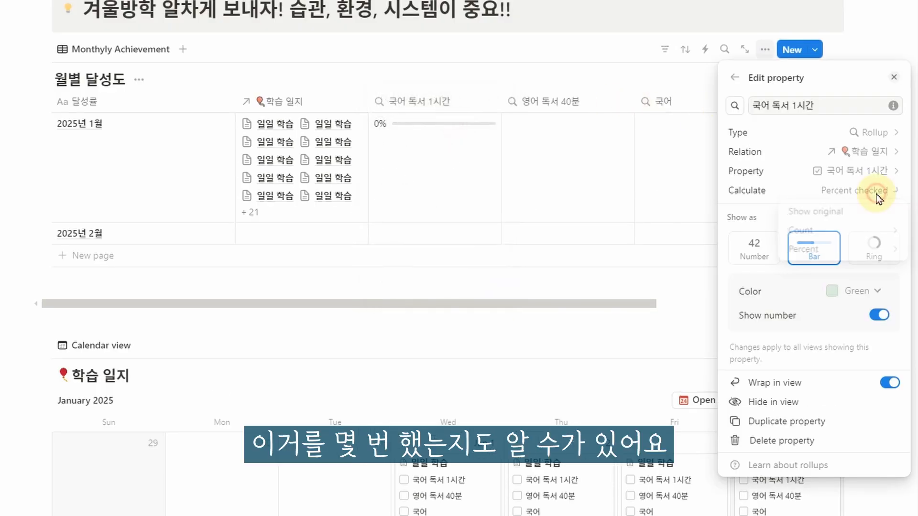
pyautogui.click(854, 191)
pyautogui.moveTo(843, 241)
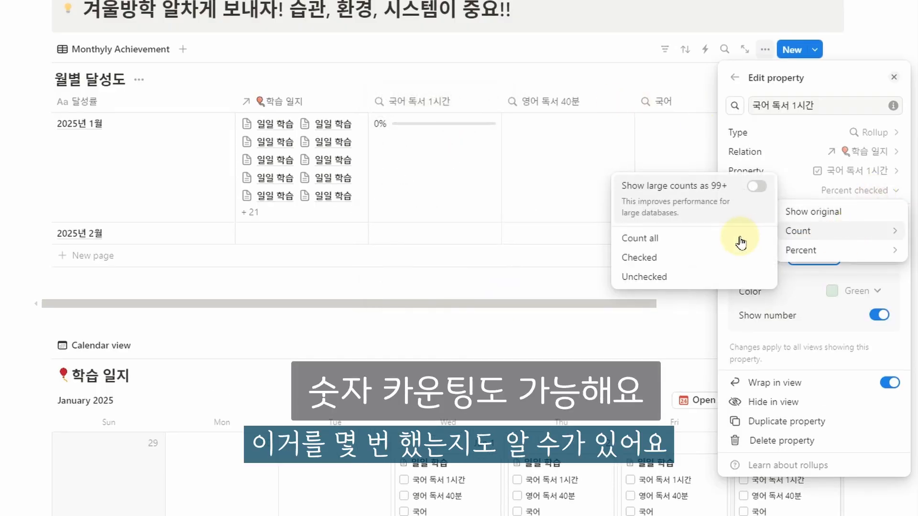
pyautogui.click(726, 260)
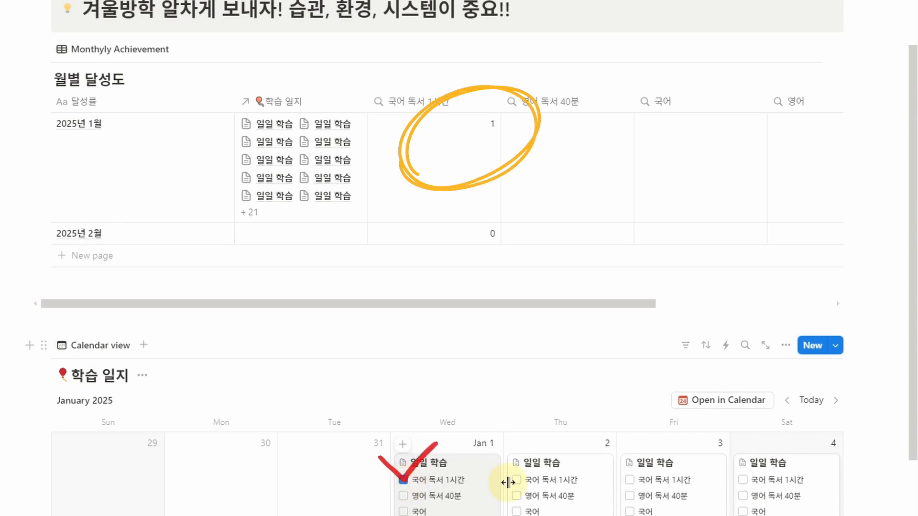
pyautogui.click(516, 480)
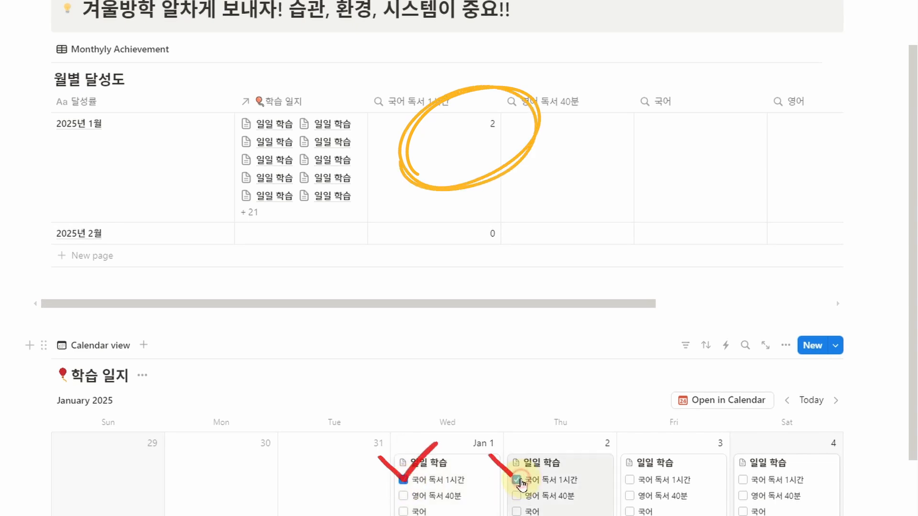
# - Set the 국어 독서 1시간 rollup calculation back to Percent checked
pyautogui.click(421, 149)
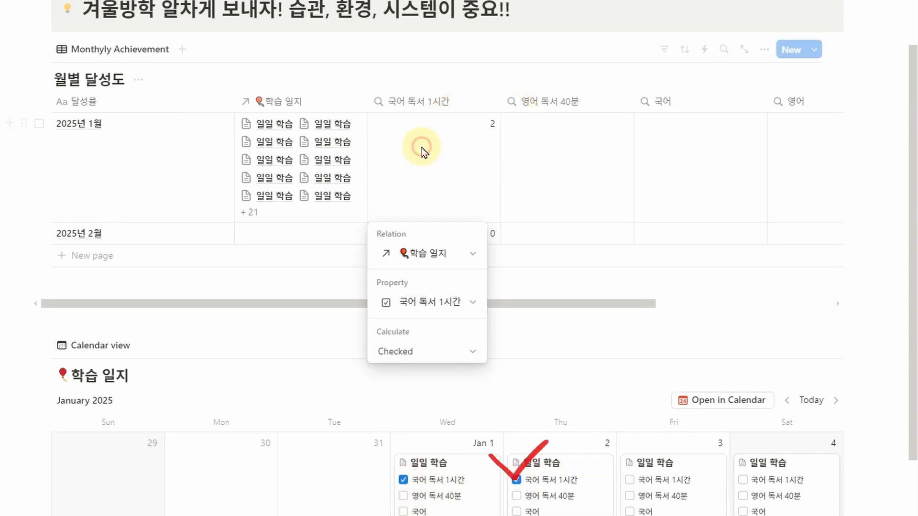
pyautogui.click(437, 99)
pyautogui.click(437, 99)
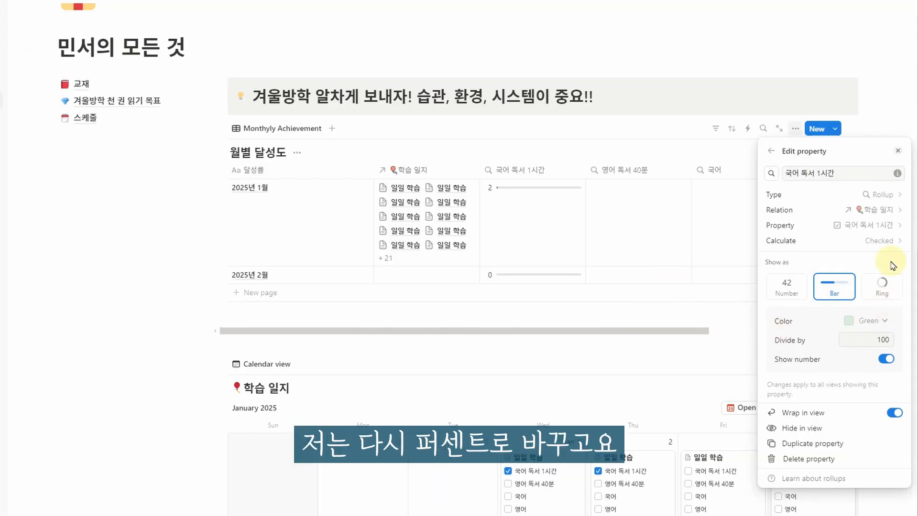
pyautogui.click(879, 241)
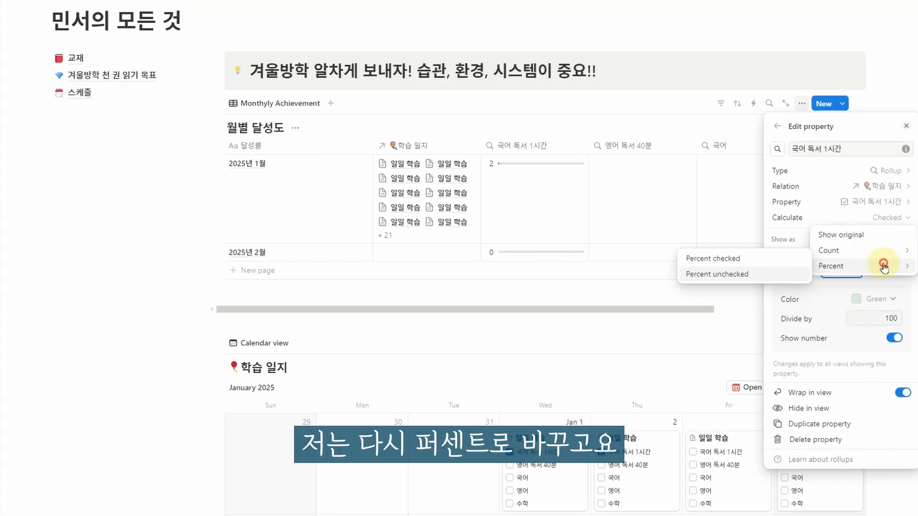
pyautogui.click(743, 282)
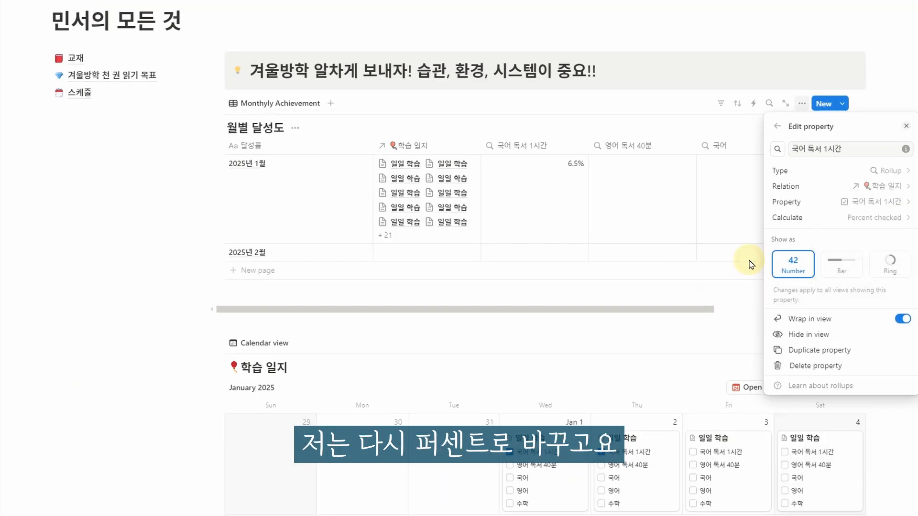
pyautogui.click(667, 287)
# - Tick 국어 독서 1시간 on the January 3 and January 4 calendar entries
pyautogui.click(692, 451)
pyautogui.click(785, 452)
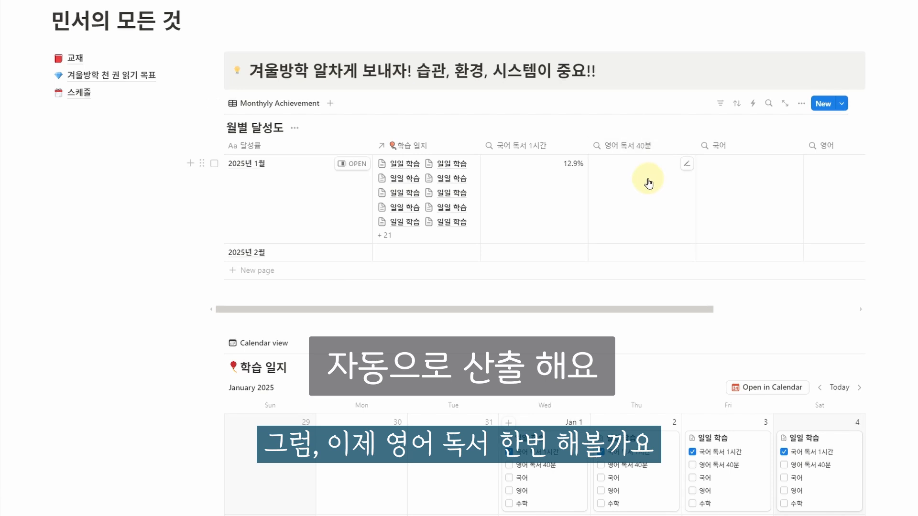
# - Set the relation of the 영어 독서 40분 rollup to 학습 일지 in the 2025년 1월 row
pyautogui.click(624, 190)
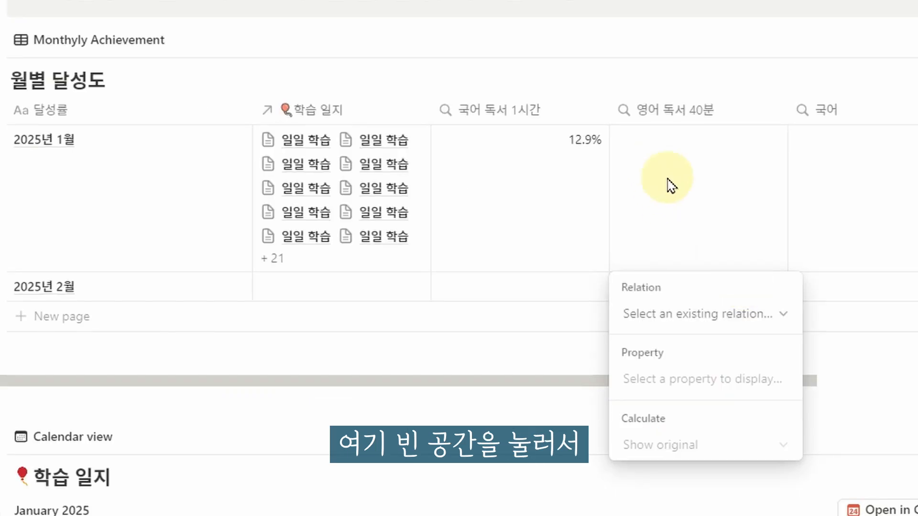
pyautogui.click(633, 184)
pyautogui.click(632, 197)
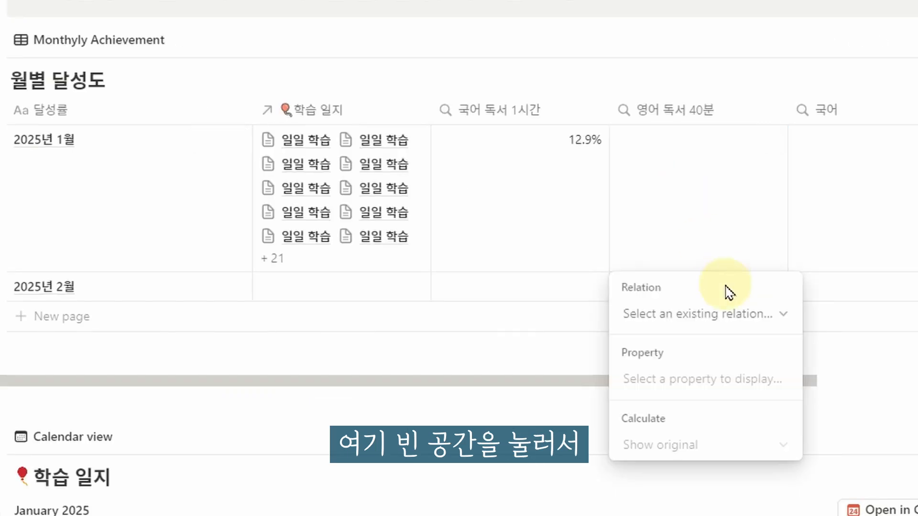
pyautogui.click(713, 314)
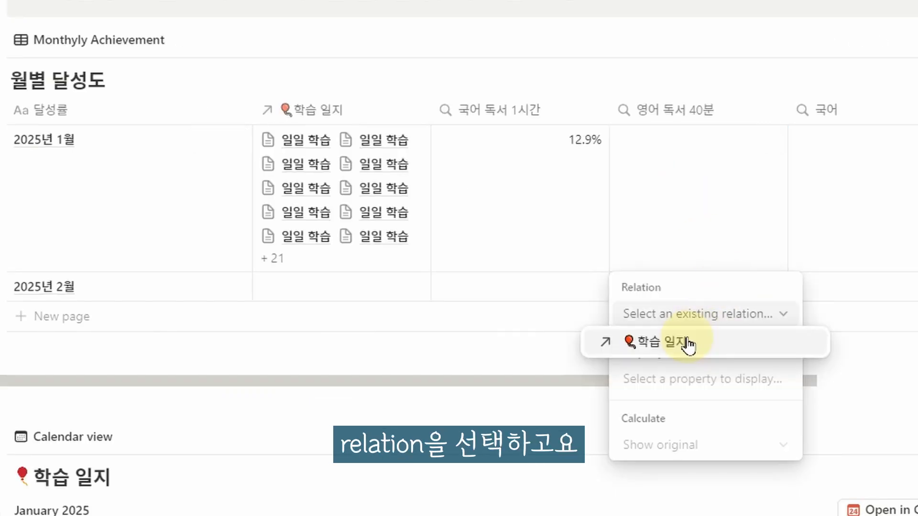
pyautogui.click(689, 344)
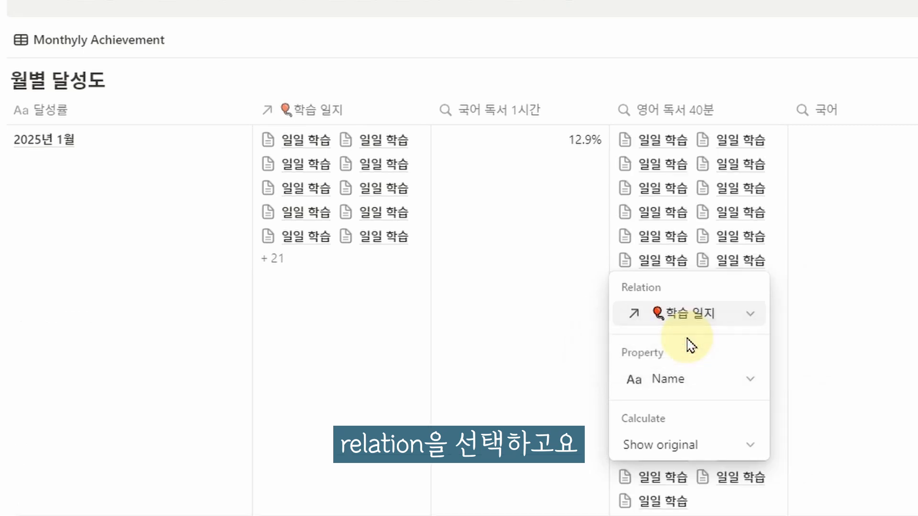
pyautogui.click(689, 237)
pyautogui.click(678, 237)
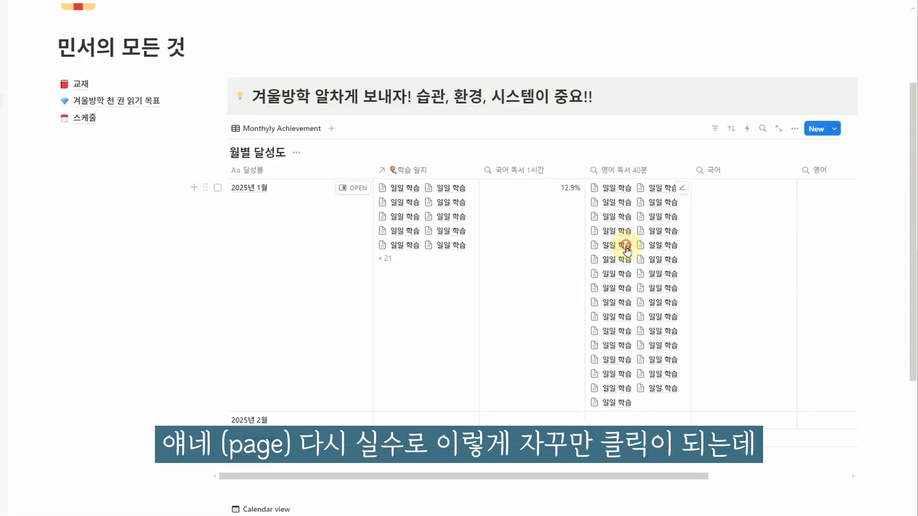
pyautogui.click(627, 246)
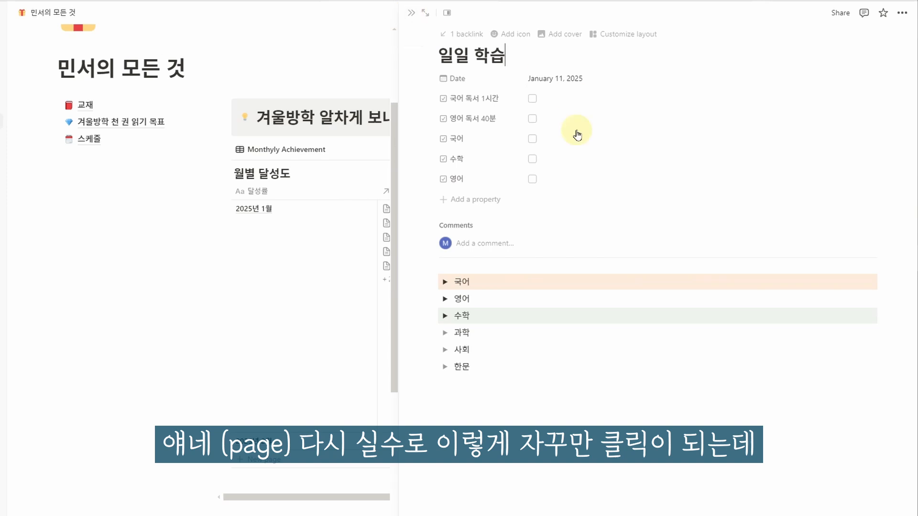
pyautogui.click(412, 16)
# - Set the 영어 독서 40분 rollup to the 영어 독서 40분 property with the Percent checked calculation
pyautogui.click(627, 387)
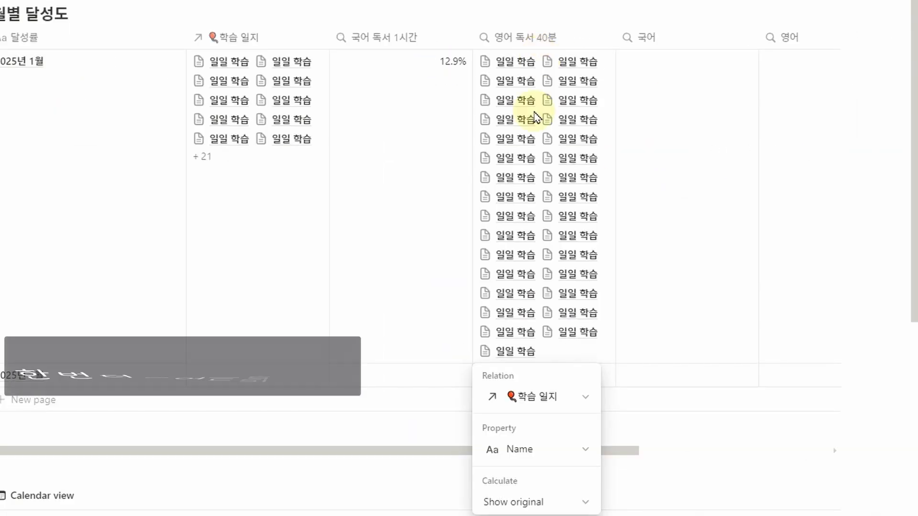
pyautogui.click(575, 455)
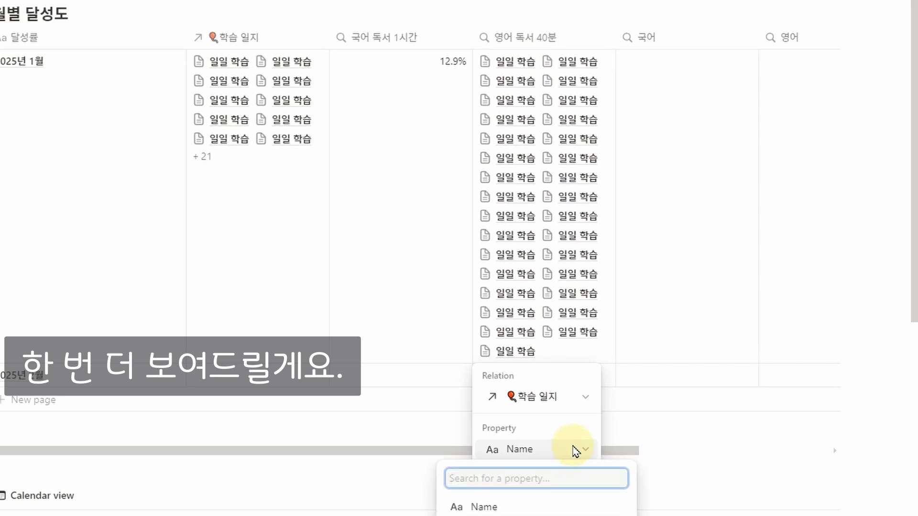
pyautogui.click(525, 515)
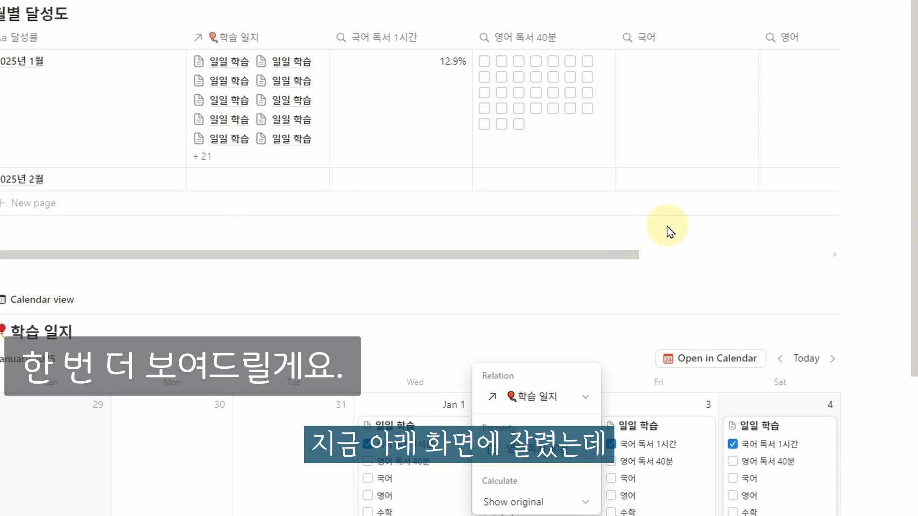
pyautogui.click(597, 118)
pyautogui.click(521, 77)
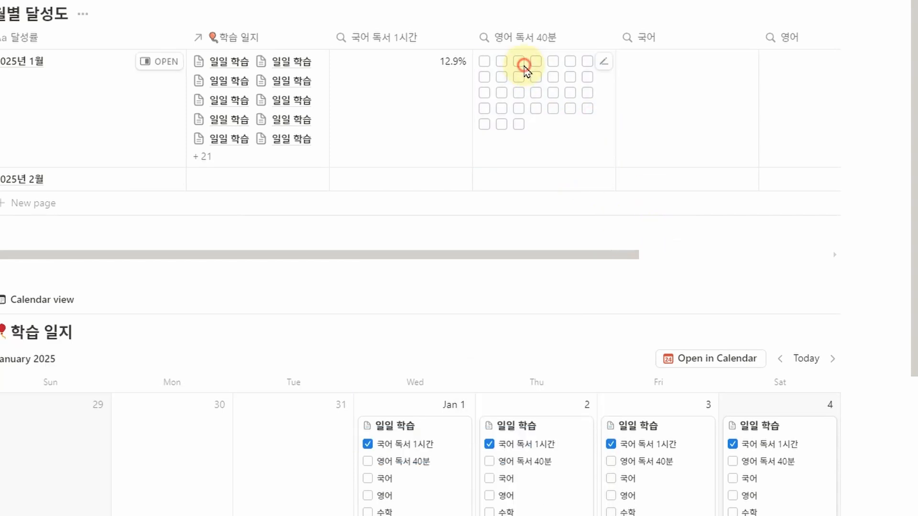
pyautogui.click(536, 306)
pyautogui.moveTo(516, 375)
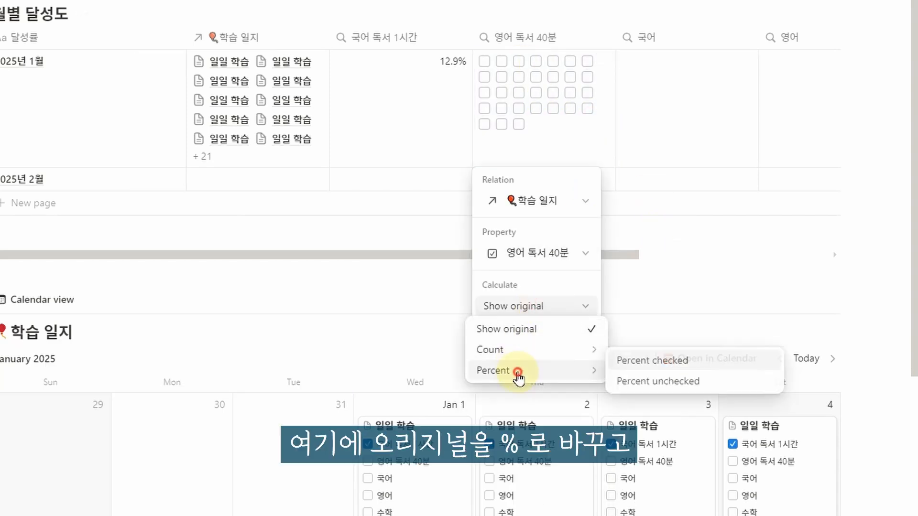
pyautogui.click(709, 365)
pyautogui.click(557, 31)
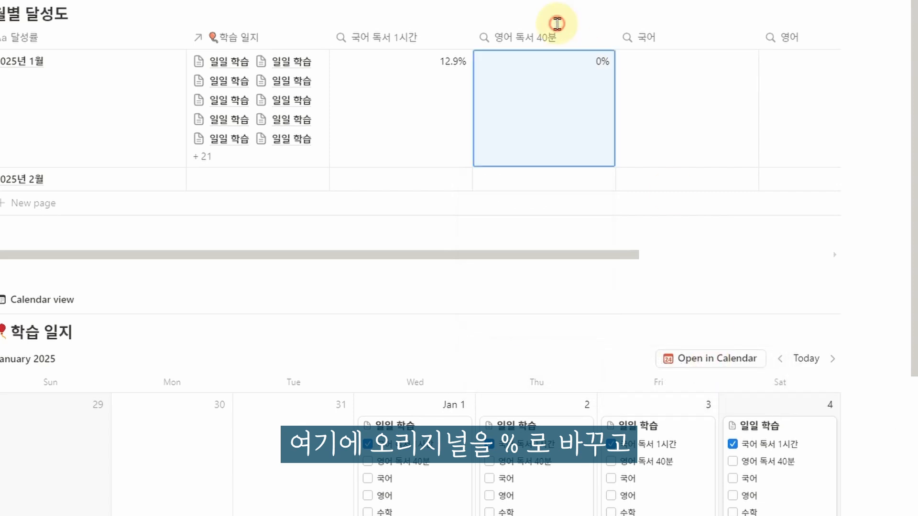
# - Edit the 영어 독서 40분 rollup property so its percentage is shown as a bar
pyautogui.click(556, 34)
pyautogui.click(554, 92)
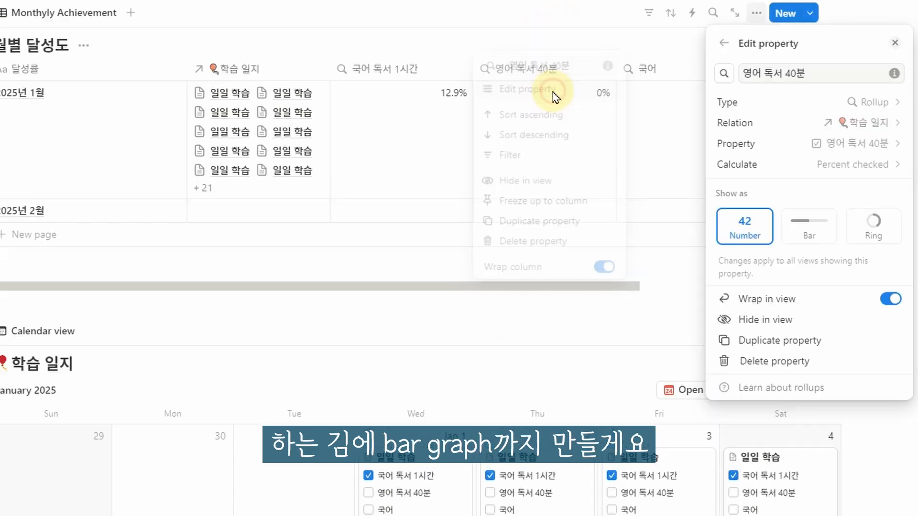
pyautogui.click(808, 224)
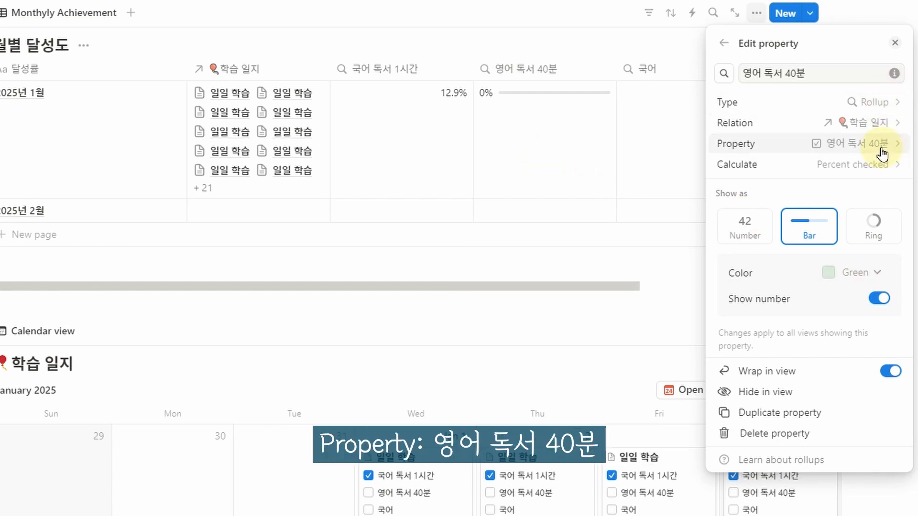
pyautogui.click(560, 179)
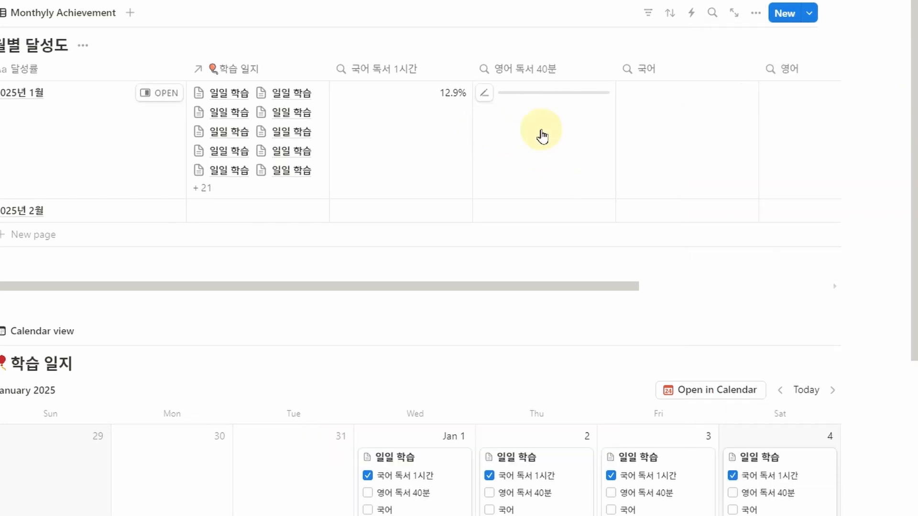
# - Show the 국어 독서 1시간 rollup percentage as a bar again
pyautogui.click(379, 72)
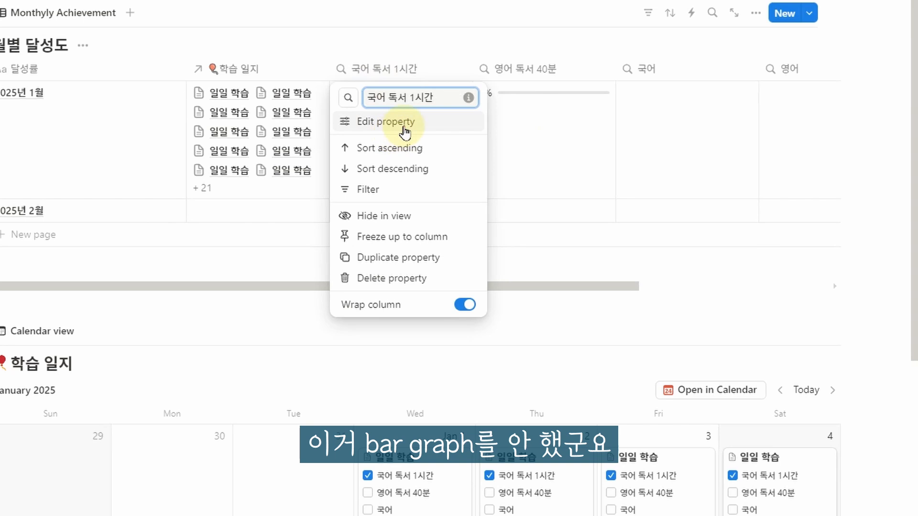
pyautogui.click(399, 122)
pyautogui.click(813, 270)
pyautogui.click(545, 186)
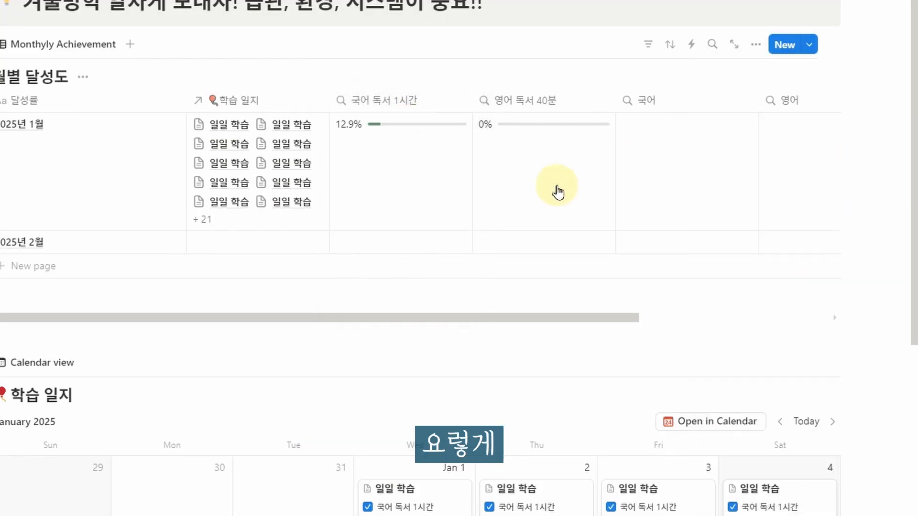
# - Set the relation of the 국어 rollup to 학습 일지 in the 2025년 1월 row
pyautogui.click(657, 148)
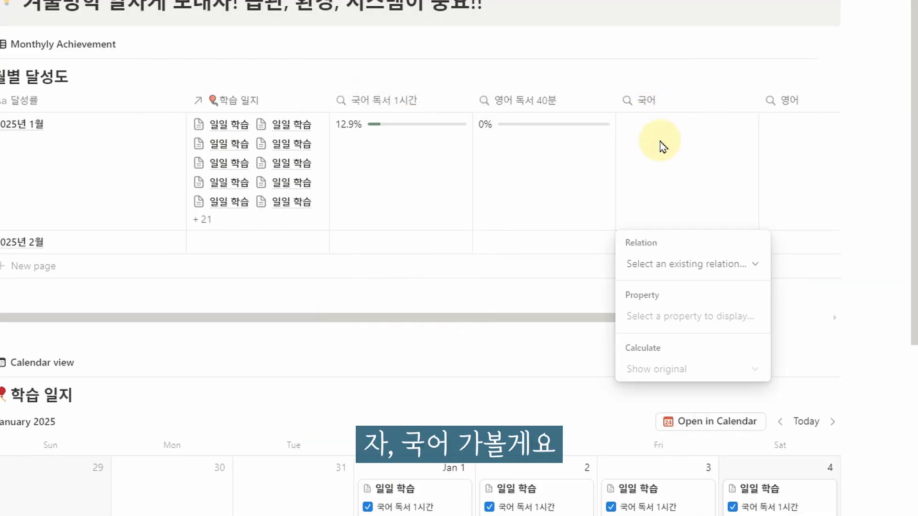
pyautogui.click(671, 254)
pyautogui.click(687, 287)
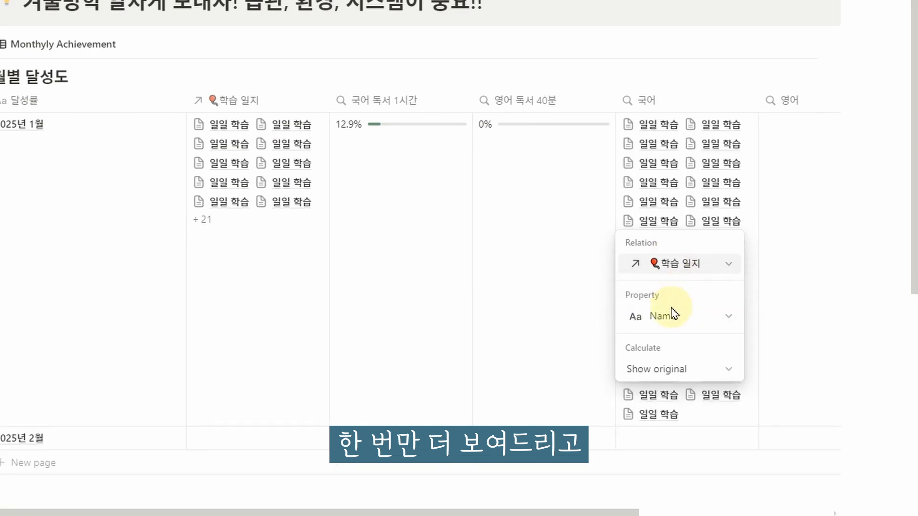
pyautogui.press('Escape')
# - Set the 국어 rollup to the 국어 property with the Percent checked calculation
pyautogui.click(687, 123)
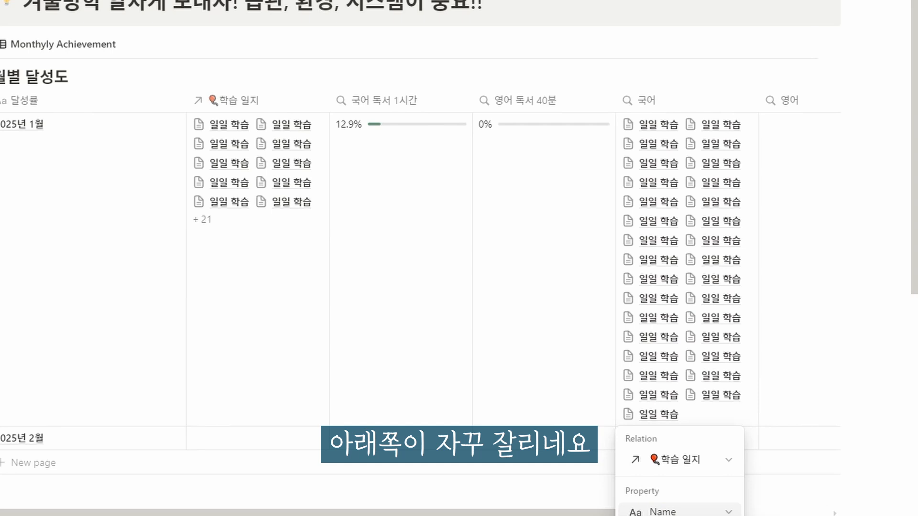
pyautogui.click(669, 514)
pyautogui.click(662, 135)
pyautogui.click(717, 188)
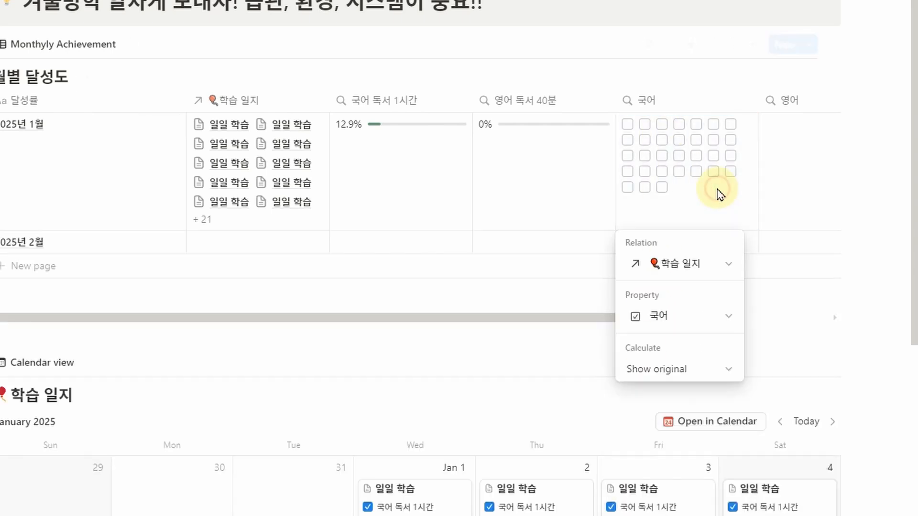
pyautogui.click(683, 369)
pyautogui.moveTo(642, 436)
pyautogui.click(525, 423)
# - Edit the 국어 rollup property so its percentage is shown as a bar
pyautogui.click(663, 107)
pyautogui.click(666, 107)
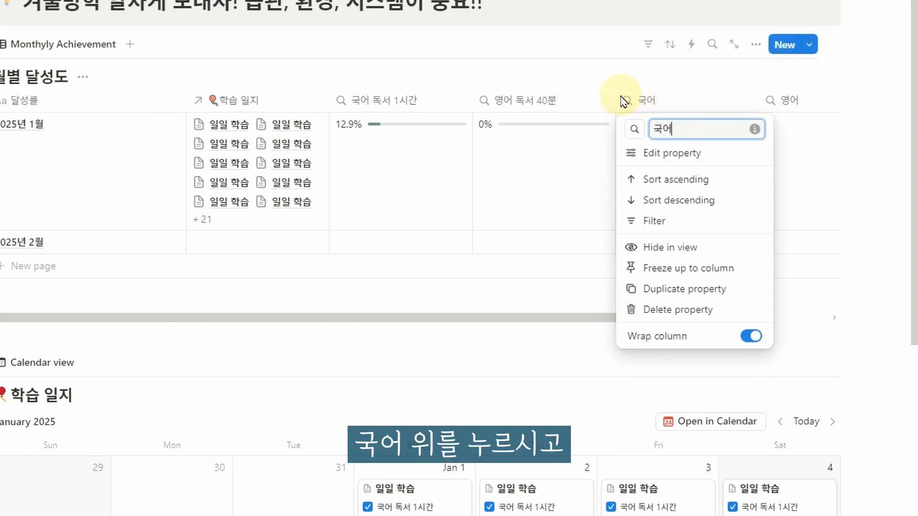
pyautogui.click(647, 153)
pyautogui.click(801, 292)
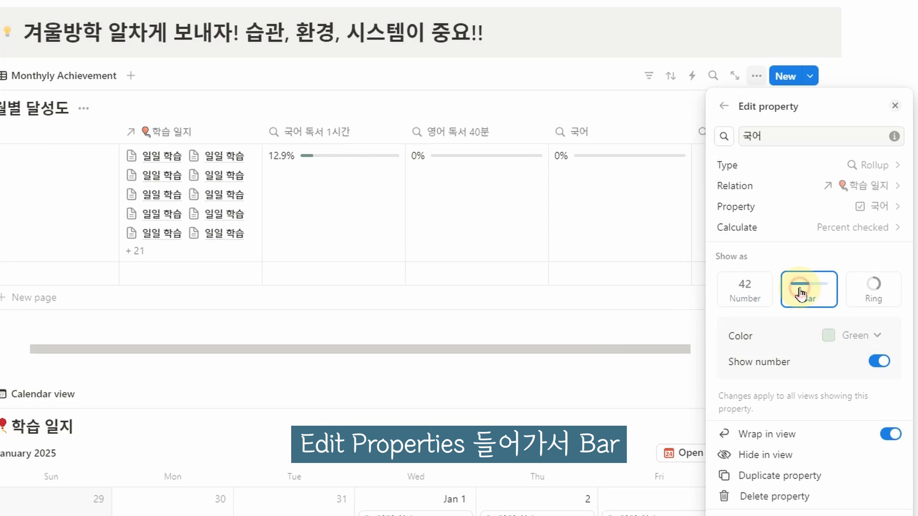
pyautogui.click(707, 268)
# - Set the 수학 rollup to the 수학 property of the 학습 일지 relation with the Percent checked calculation
pyautogui.moveTo(641, 351); pyautogui.dragTo(786, 360)
pyautogui.click(592, 158)
pyautogui.click(774, 291)
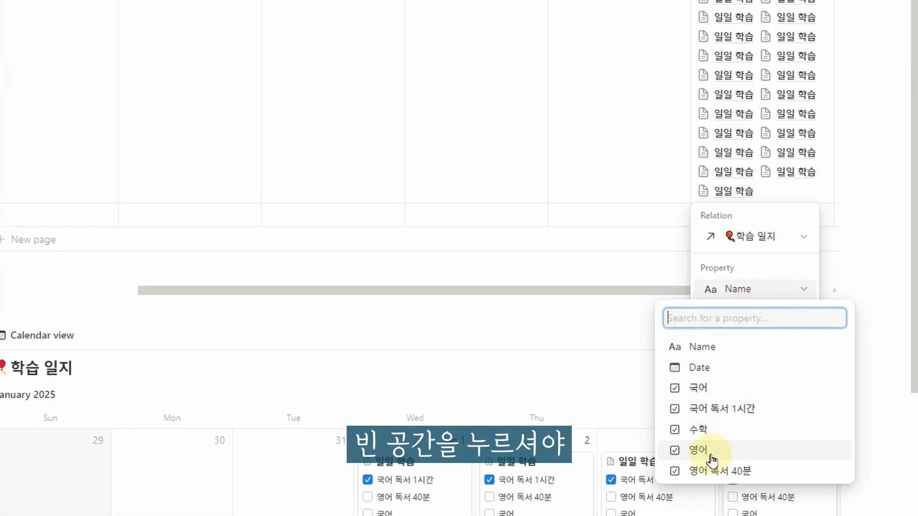
pyautogui.click(698, 429)
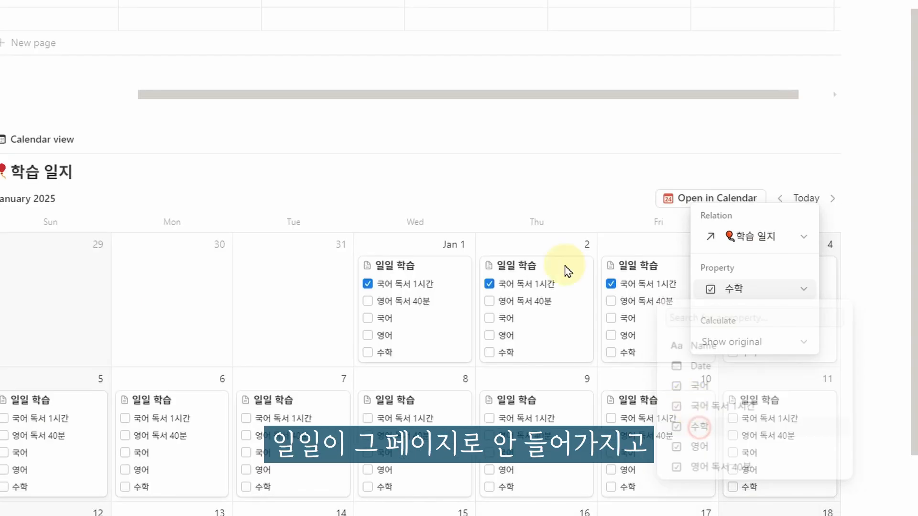
pyautogui.press('Escape')
pyautogui.click(762, 2)
pyautogui.click(748, 149)
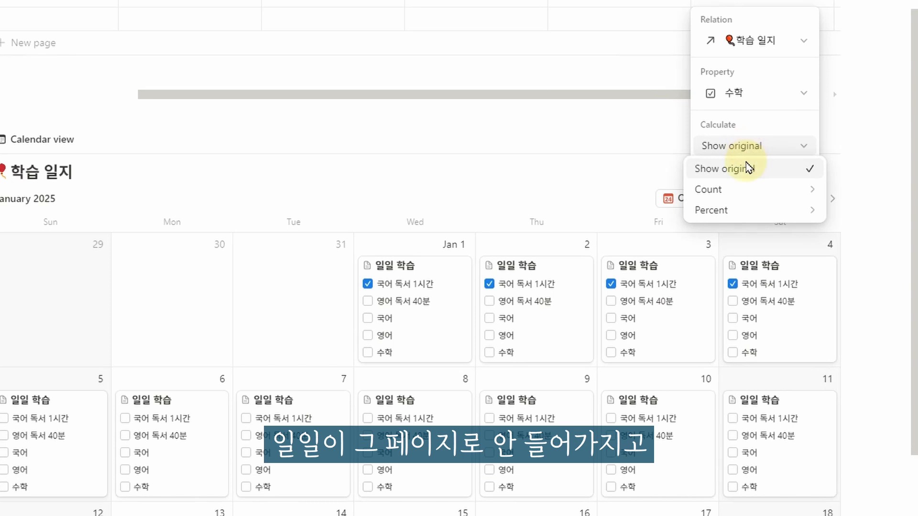
pyautogui.moveTo(735, 208)
pyautogui.click(622, 205)
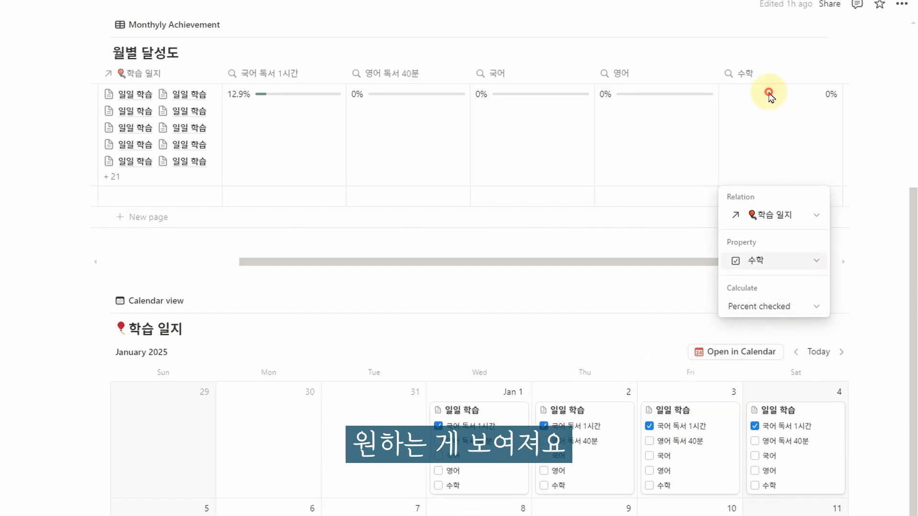
# - Edit the 수학 rollup property so its percentage is shown as a bar
pyautogui.click(749, 74)
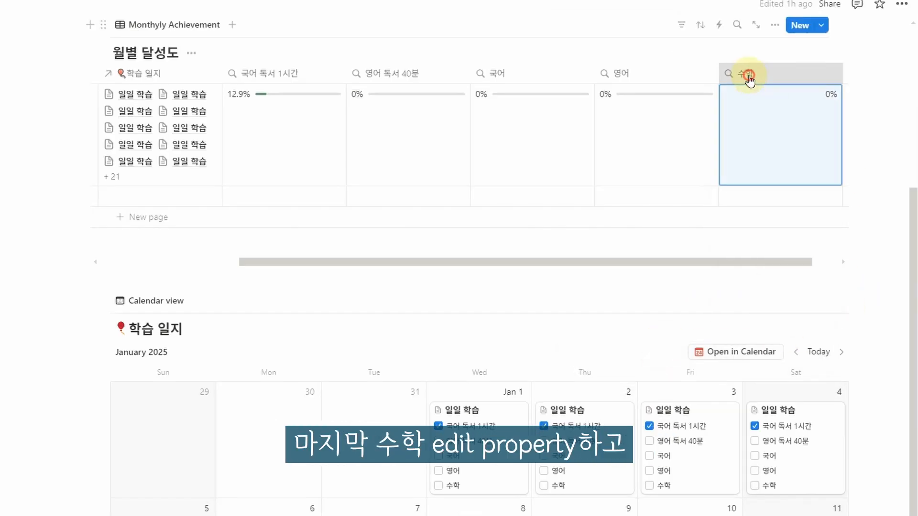
pyautogui.click(759, 122)
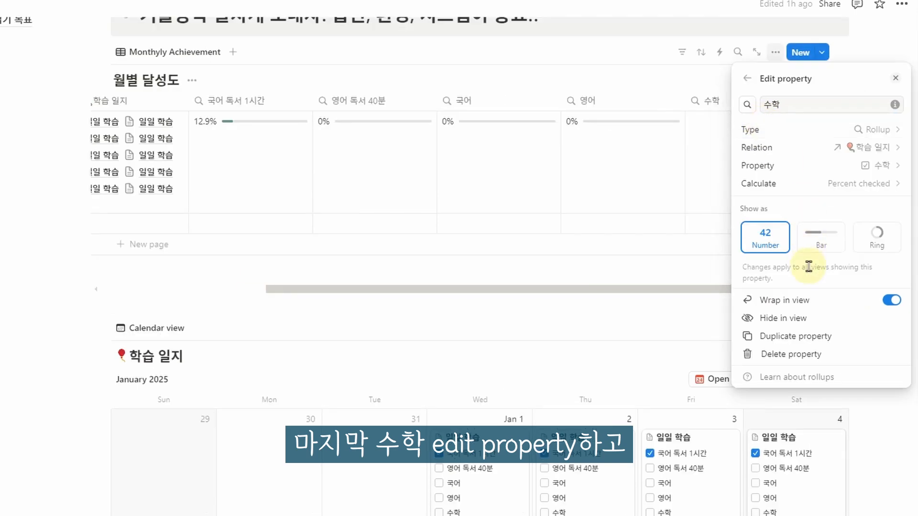
pyautogui.click(821, 246)
pyautogui.click(670, 251)
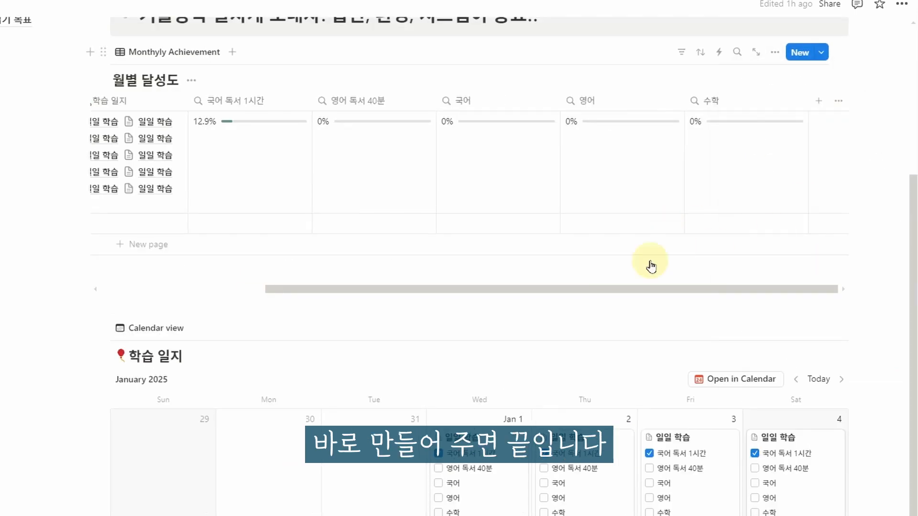
pyautogui.scroll(5, 621, 263)
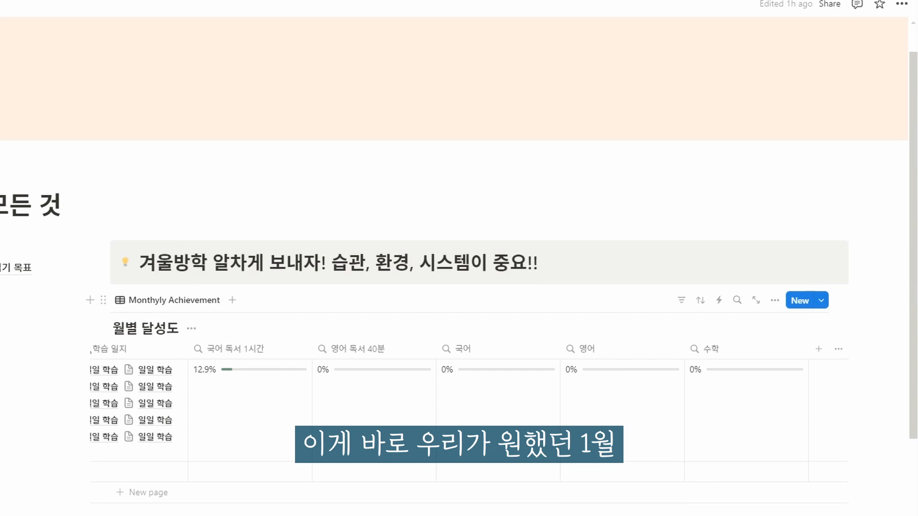
pyautogui.moveTo(671, 513); pyautogui.dragTo(483, 513)
pyautogui.click(627, 401)
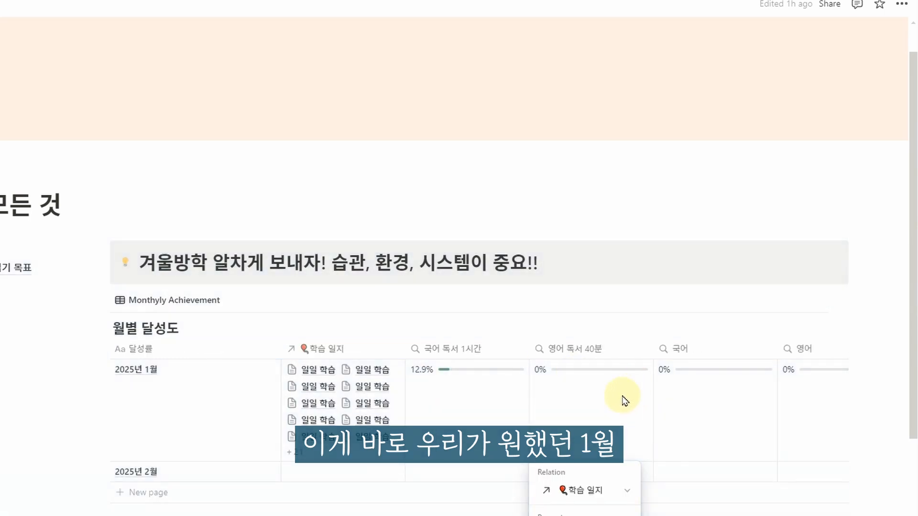
pyautogui.press('Escape')
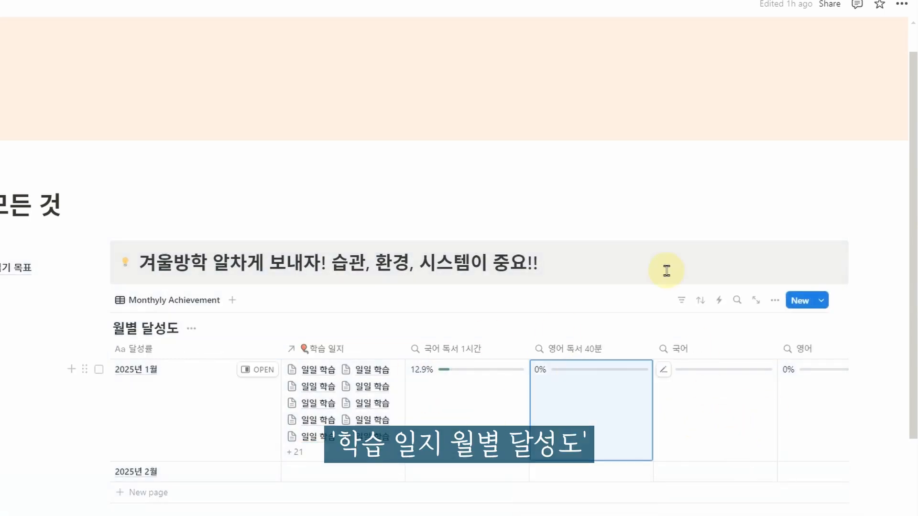
# - Check off all subjects for January 1, 국어 and 수학 for January 2, and 영어 독서 40분 and 수학 for January 3
pyautogui.moveTo(910, 160); pyautogui.dragTo(913, 279)
pyautogui.click(639, 300)
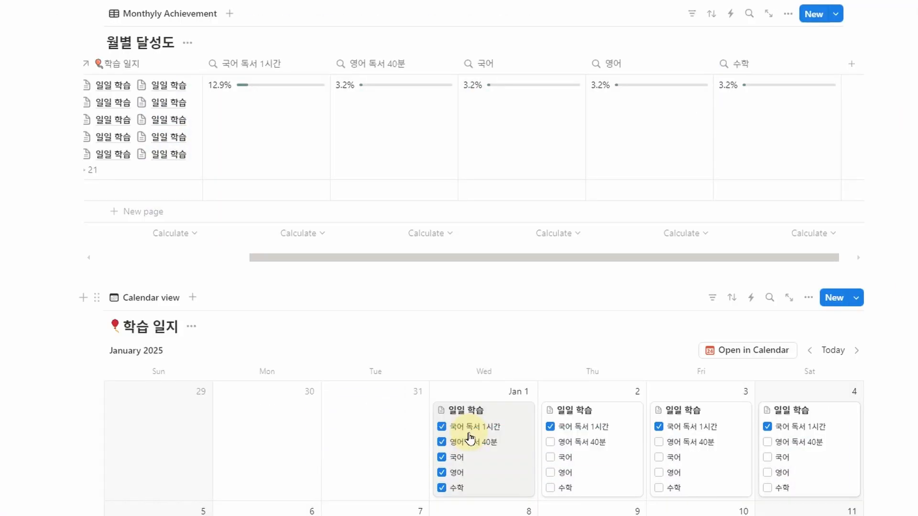
pyautogui.click(487, 471)
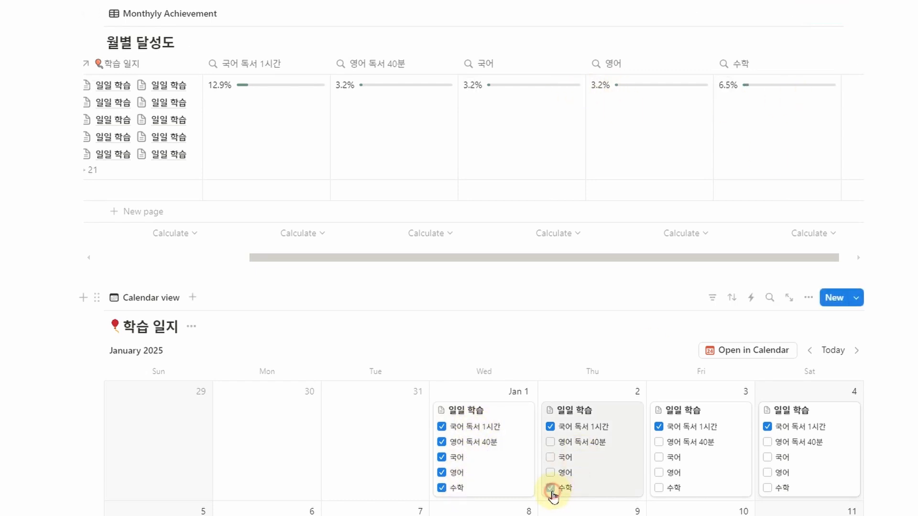
pyautogui.click(552, 458)
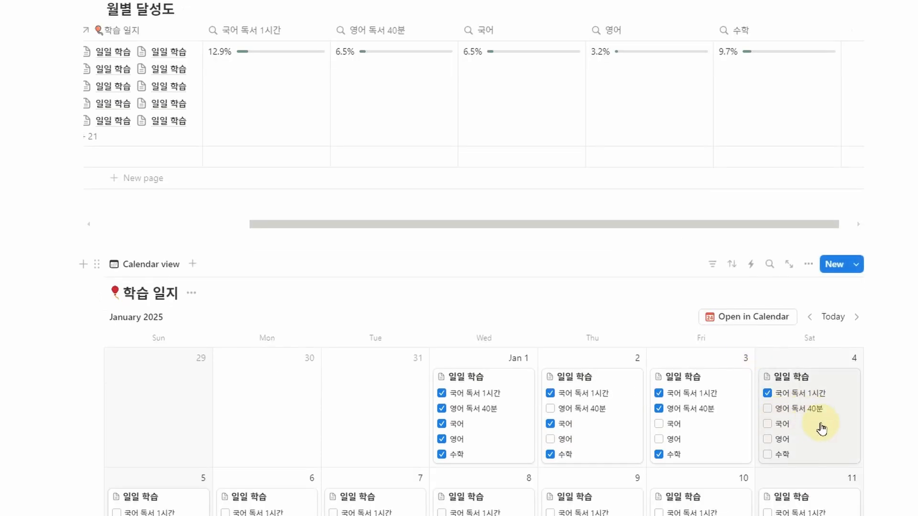
# - Check off 국어, 영어 독서 40분 and 수학 inside the January 4 일일 학습 entry and close it
pyautogui.click(825, 432)
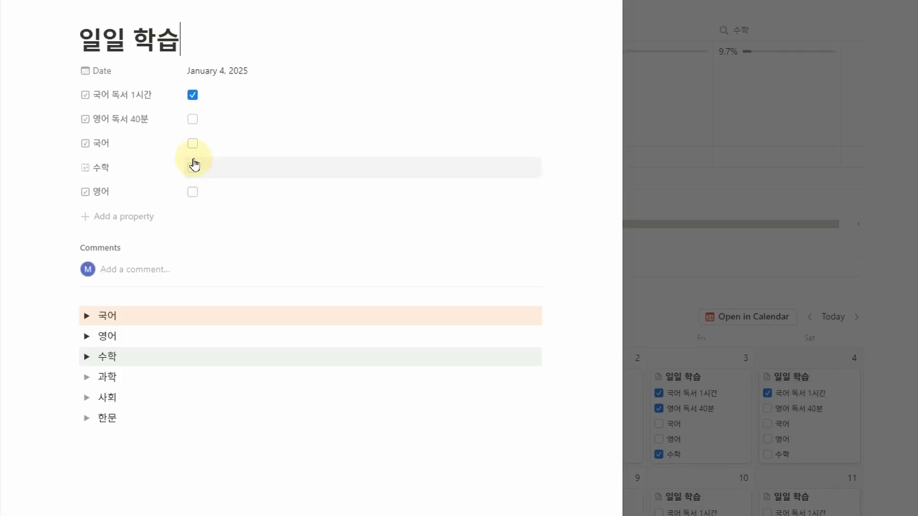
pyautogui.click(192, 144)
pyautogui.click(192, 119)
pyautogui.click(192, 167)
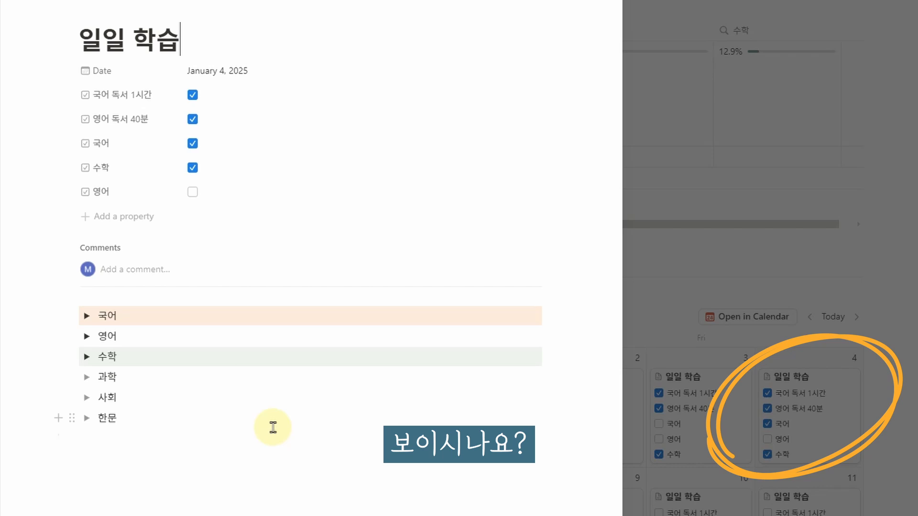
pyautogui.click(878, 404)
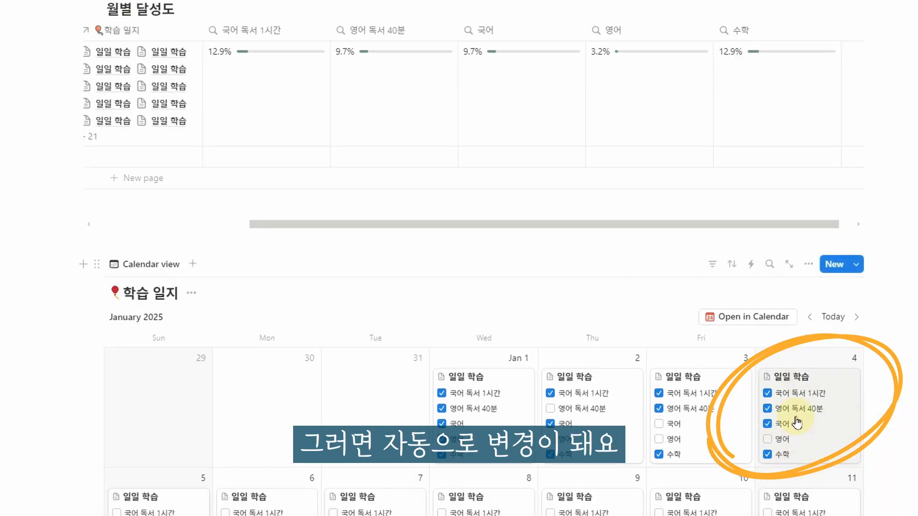
pyautogui.click(742, 246)
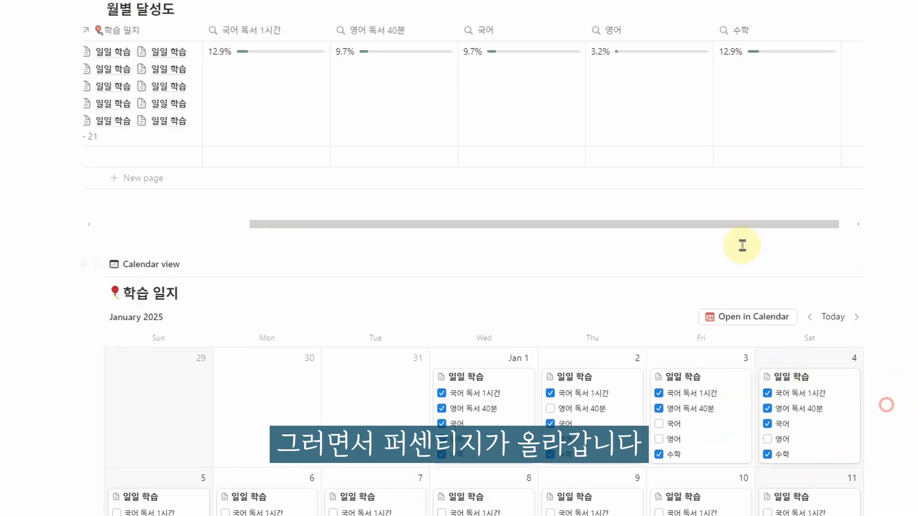
# - Check and uncheck 영어 inside the January 3 일일 학습 entry, and close the entry
pyautogui.click(715, 457)
pyautogui.click(193, 166)
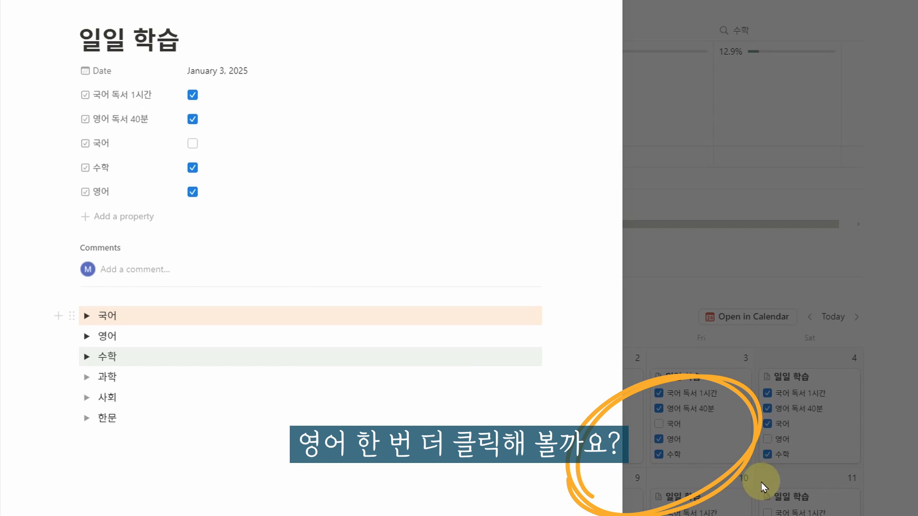
pyautogui.click(192, 192)
pyautogui.click(193, 194)
pyautogui.click(192, 193)
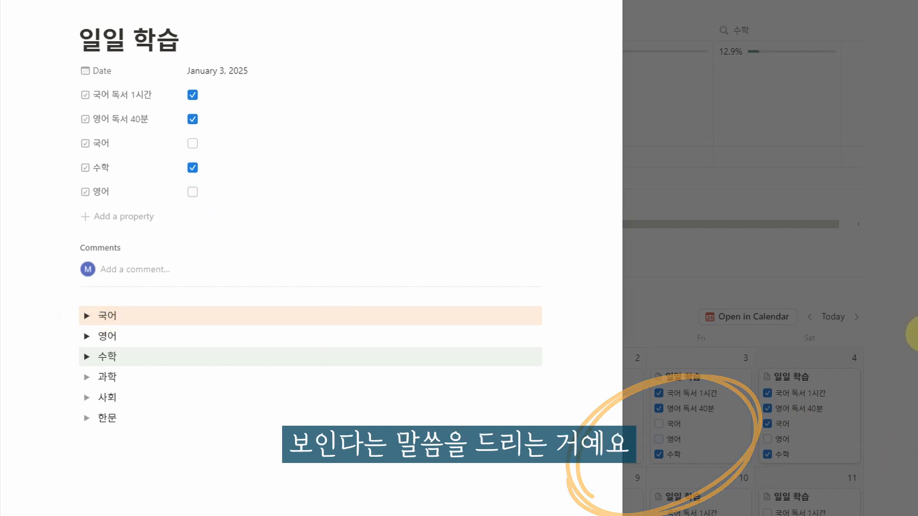
pyautogui.click(911, 329)
# - Add an empty row below 2025년 2월 in the 월별 달성도 table
pyautogui.scroll(5, 746, 320)
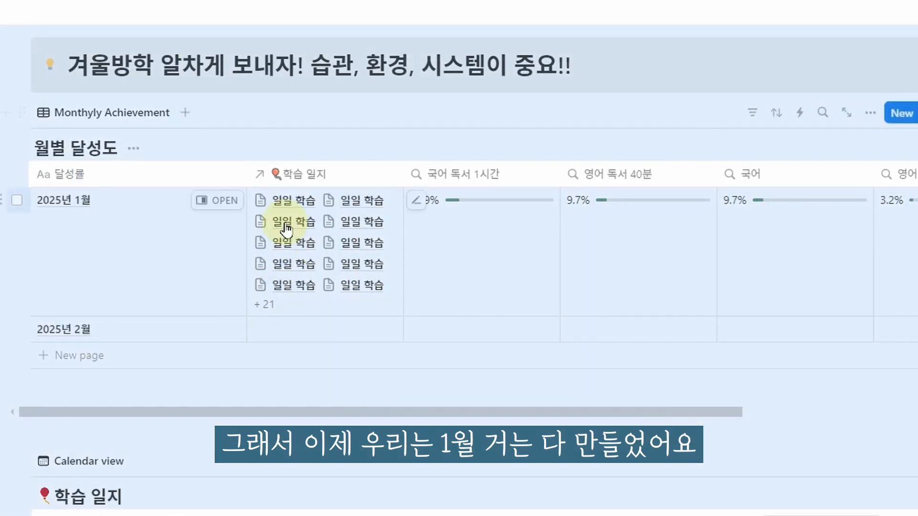
pyautogui.click(457, 361)
pyautogui.click(285, 328)
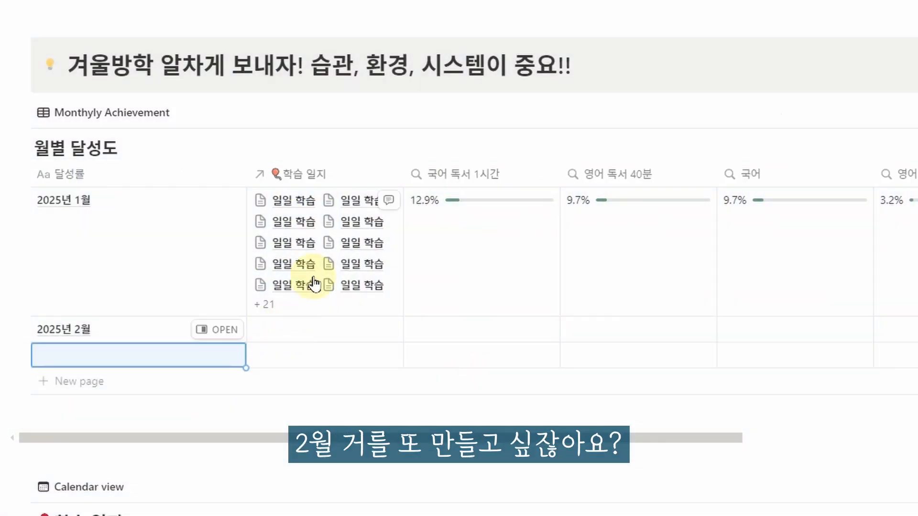
pyautogui.click(478, 283)
pyautogui.click(477, 282)
# - Duplicate the January 31 일일 학습 entry and move the copy to February 1 in the calendar
pyautogui.scroll(-20, 571, 134)
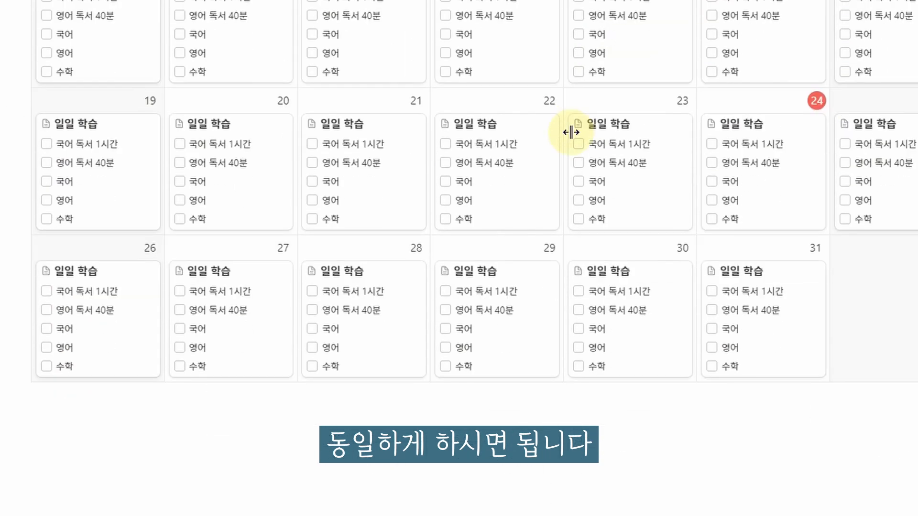
pyautogui.rightClick(786, 274)
pyautogui.click(856, 371)
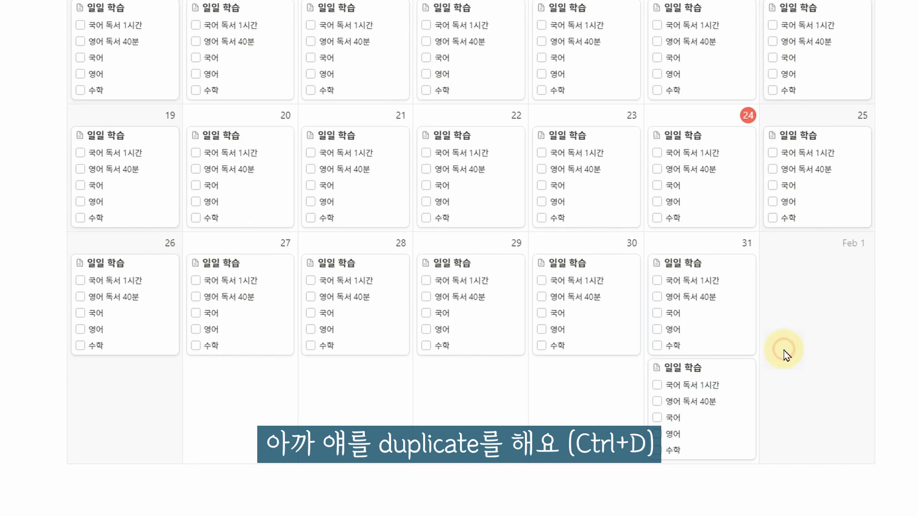
pyautogui.moveTo(719, 431); pyautogui.dragTo(824, 306)
# - Show February 2025 in the 학습 일지 calendar and duplicate the January 27 일일 학습 entry four times
pyautogui.scroll(7, 823, 306)
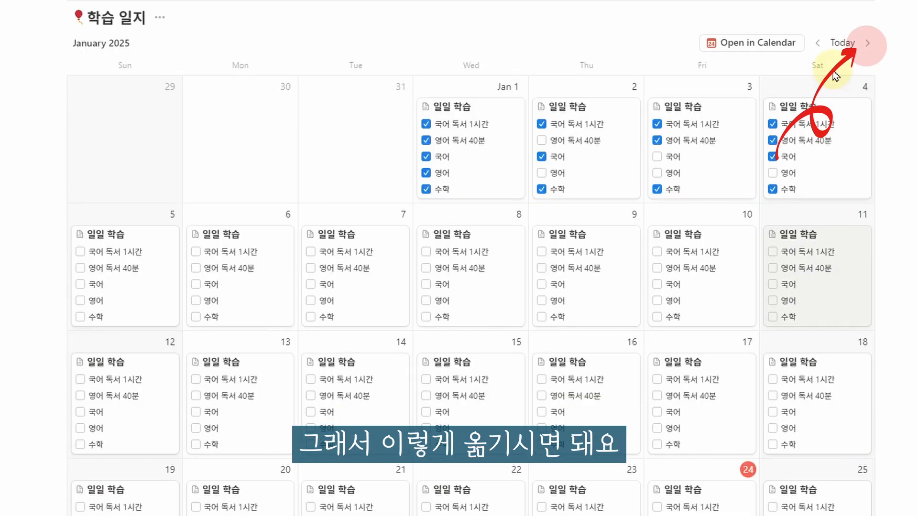
pyautogui.click(867, 44)
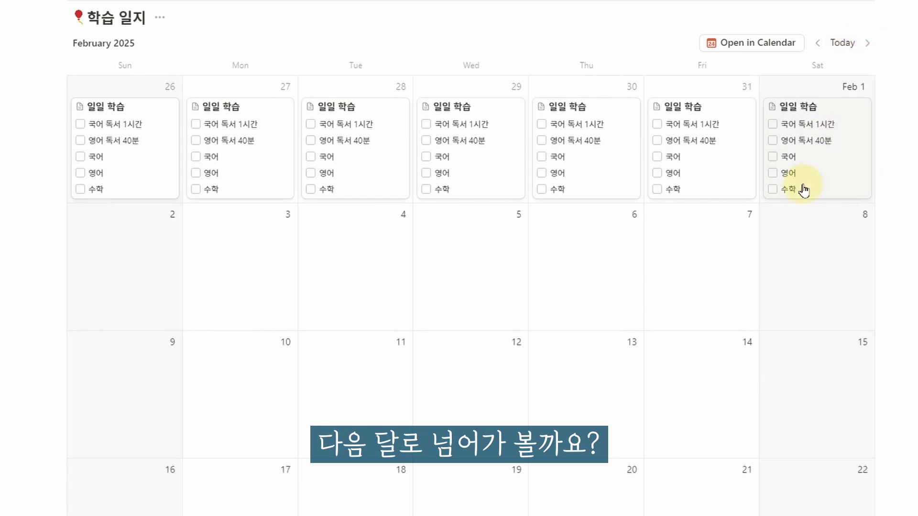
pyautogui.rightClick(253, 147)
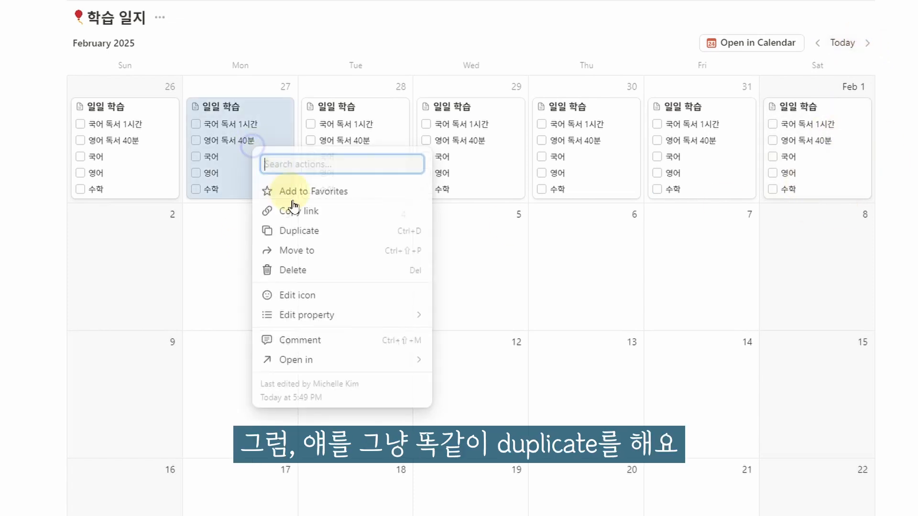
pyautogui.click(323, 233)
pyautogui.rightClick(264, 252)
pyautogui.click(340, 339)
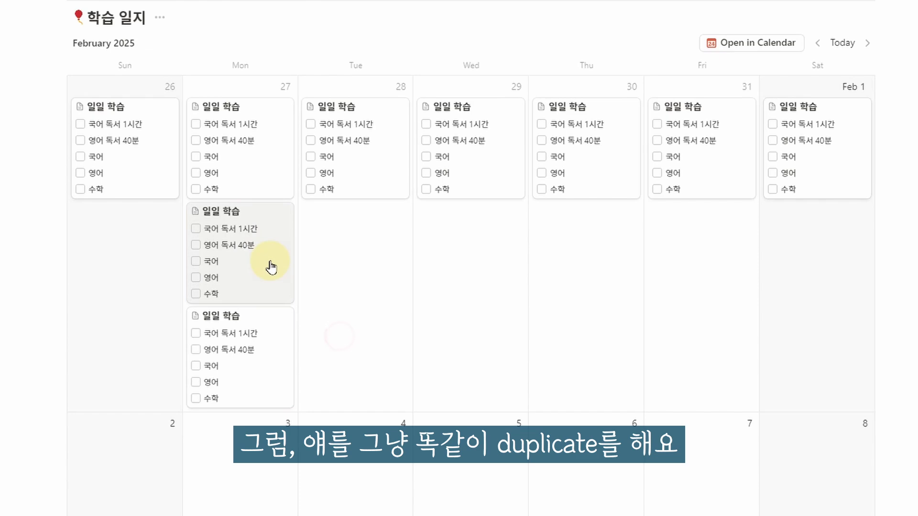
pyautogui.rightClick(268, 263)
pyautogui.click(317, 349)
pyautogui.rightClick(264, 279)
pyautogui.click(319, 367)
# - Move two of the duplicated 일일 학습 entries from January 27 to other days in the calendar
pyautogui.moveTo(238, 277); pyautogui.dragTo(351, 290)
pyautogui.moveTo(223, 359); pyautogui.dragTo(155, 296)
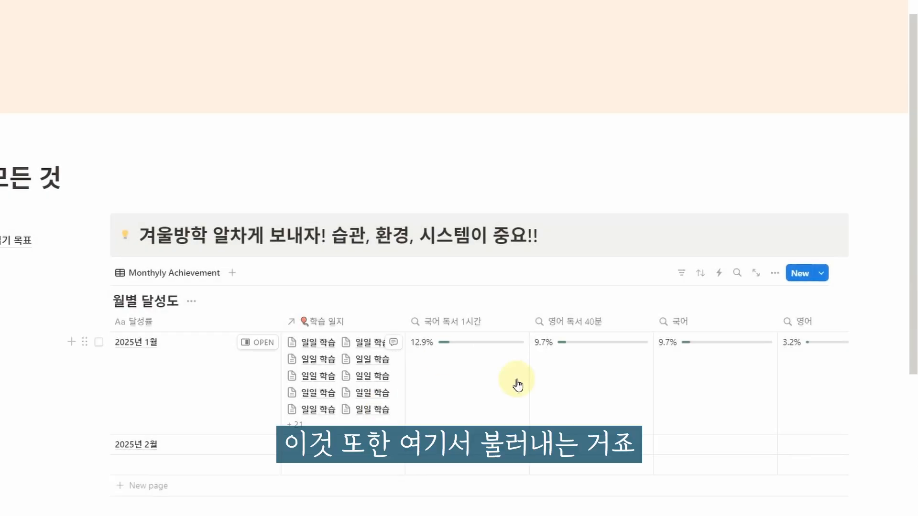
pyautogui.scroll(-5, 316, 284)
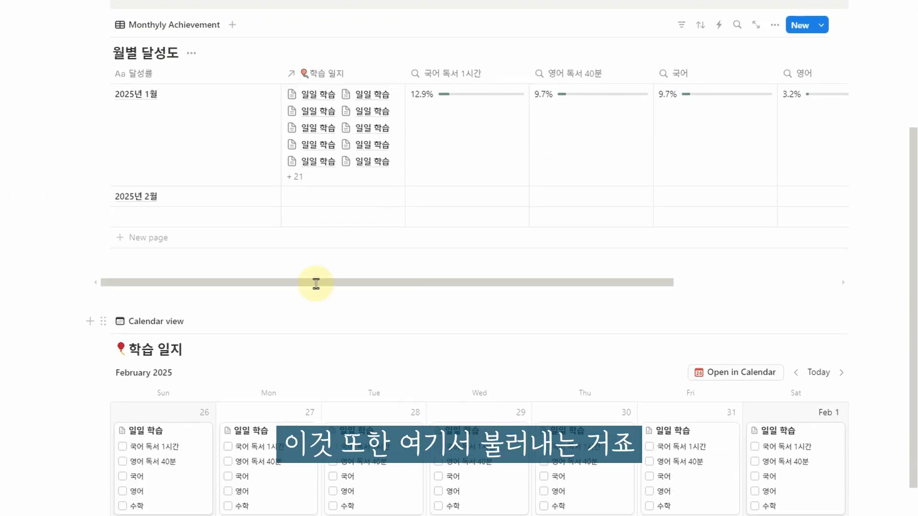
# - Open the 2025년 2월 row's 학습 일지 relation, link one entry, and show the Date property on the listed entries
pyautogui.click(301, 196)
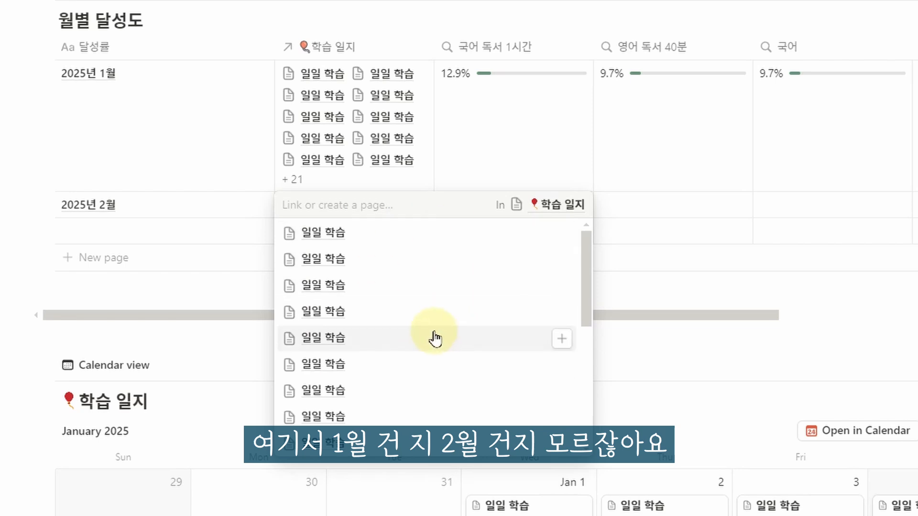
pyautogui.scroll(-10, 407, 381)
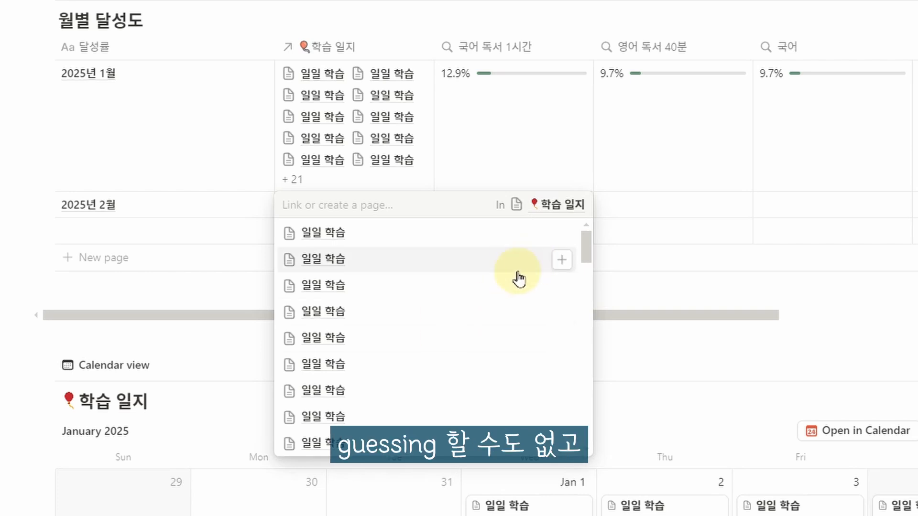
pyautogui.click(562, 234)
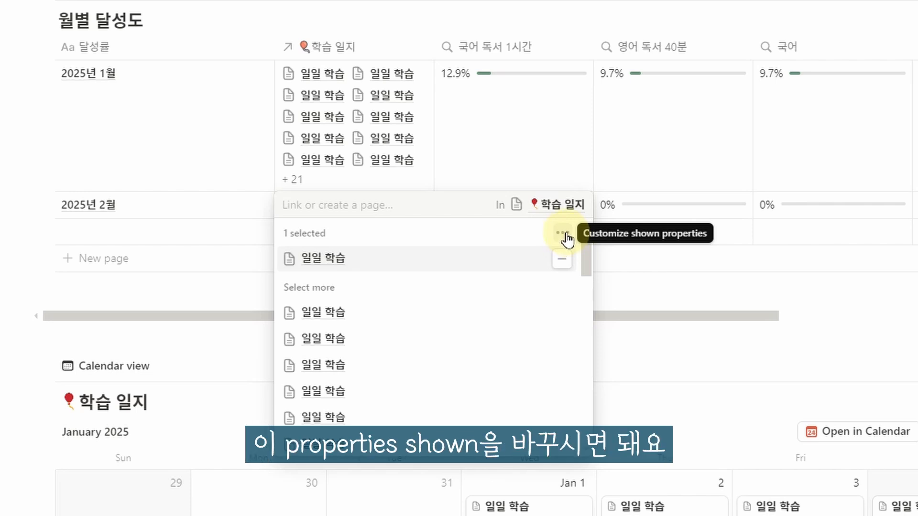
pyautogui.click(569, 237)
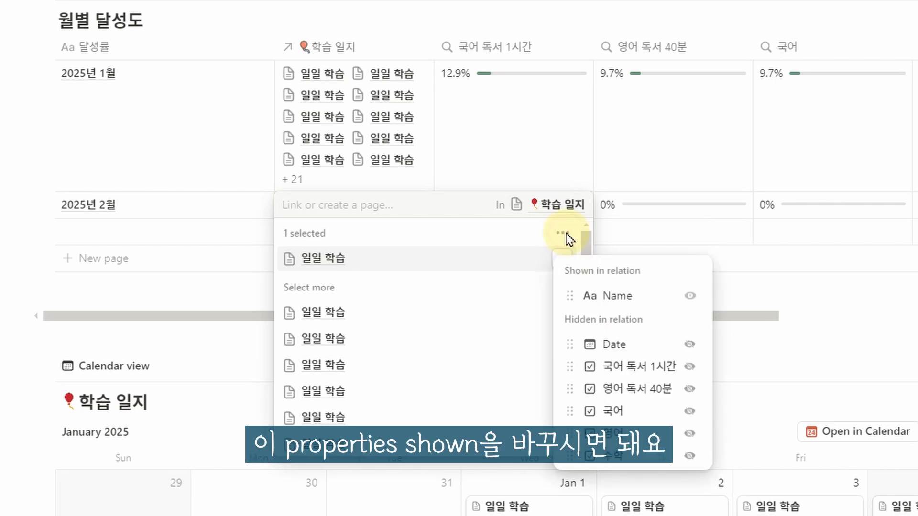
pyautogui.click(690, 344)
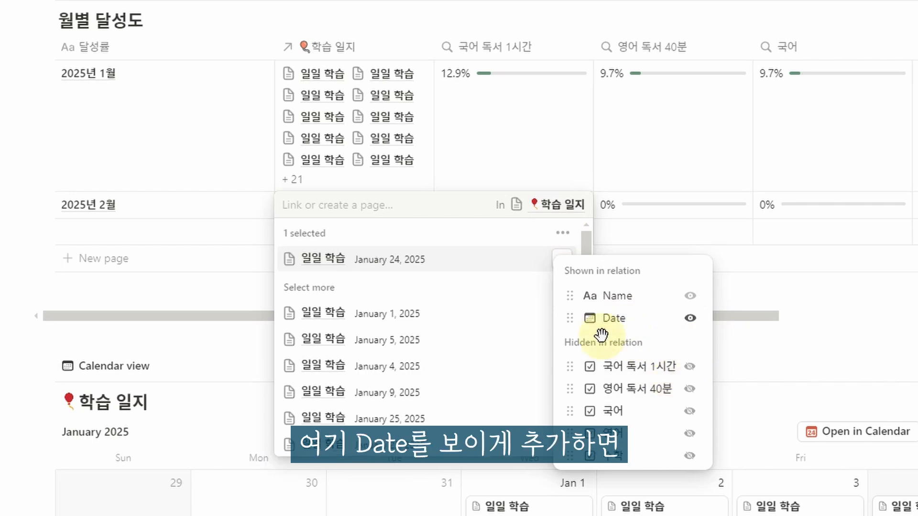
pyautogui.click(588, 245)
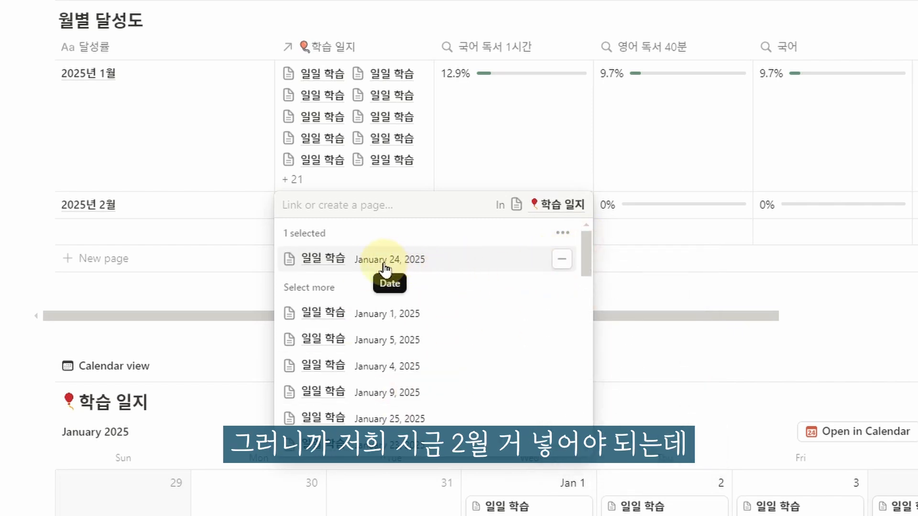
# - Unlink the January 24 entry and link the February 2025 일일 학습 entries to the 2025년 2월 row
pyautogui.click(560, 262)
pyautogui.scroll(-5, 541, 340)
pyautogui.scroll(-10, 545, 363)
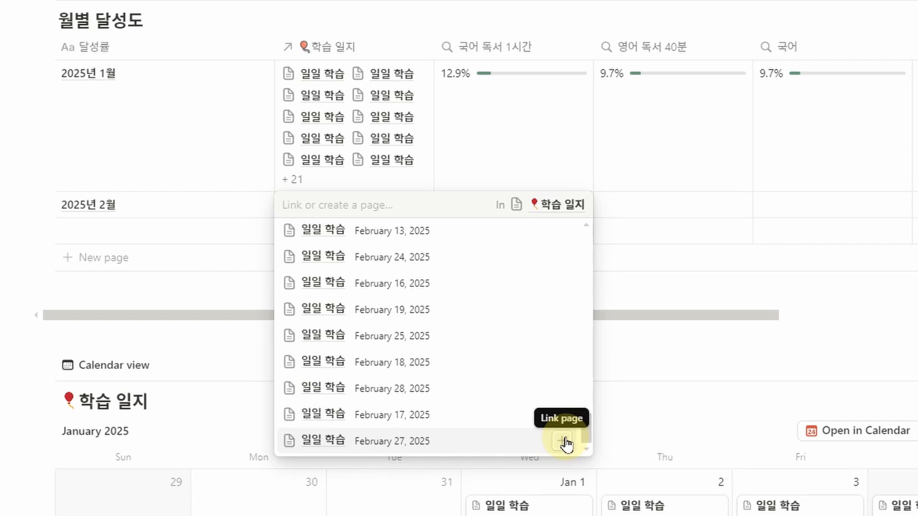
pyautogui.click(563, 442)
pyautogui.click(564, 444)
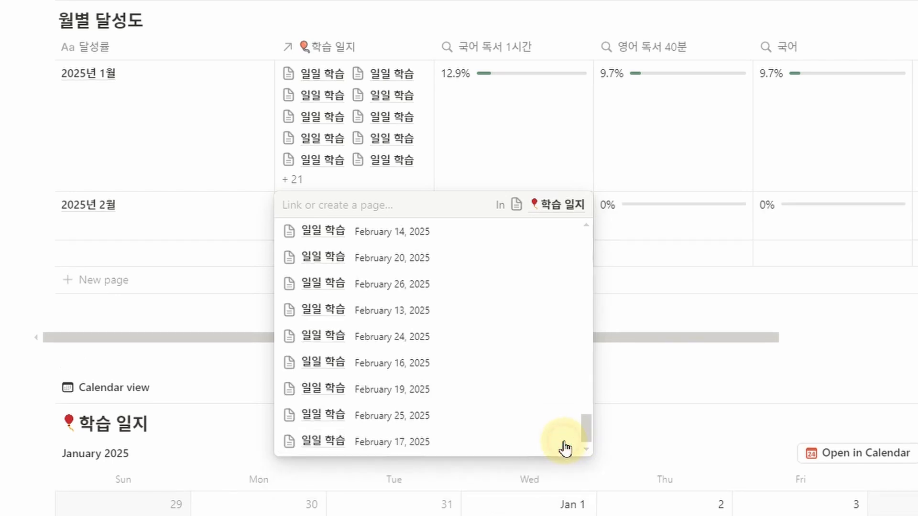
pyautogui.click(566, 432)
pyautogui.click(568, 433)
pyautogui.click(568, 432)
pyautogui.click(568, 430)
pyautogui.click(568, 426)
pyautogui.click(568, 425)
pyautogui.click(568, 425)
pyautogui.click(565, 426)
pyautogui.click(566, 423)
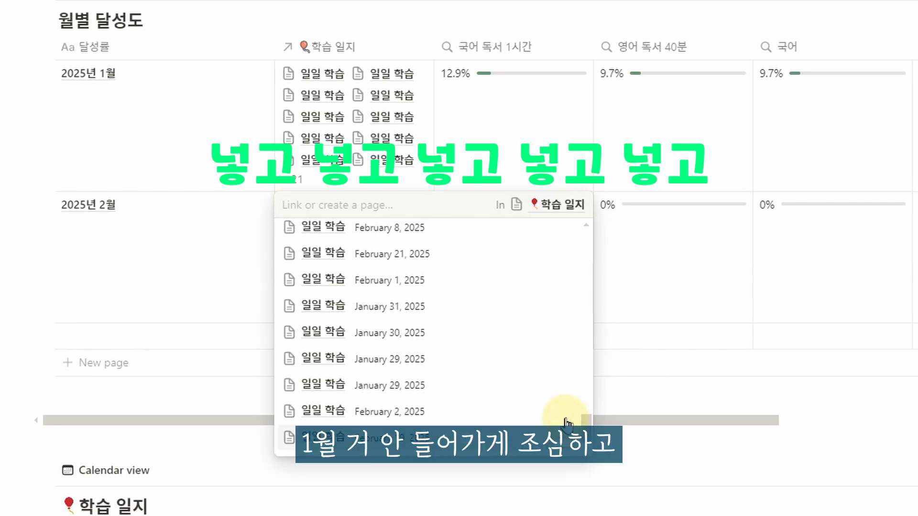
pyautogui.click(566, 417)
pyautogui.click(565, 409)
# - Unlink the stray January 28 and January 29 entries from the 2025년 2월 row and close the relation list
pyautogui.scroll(5, 566, 363)
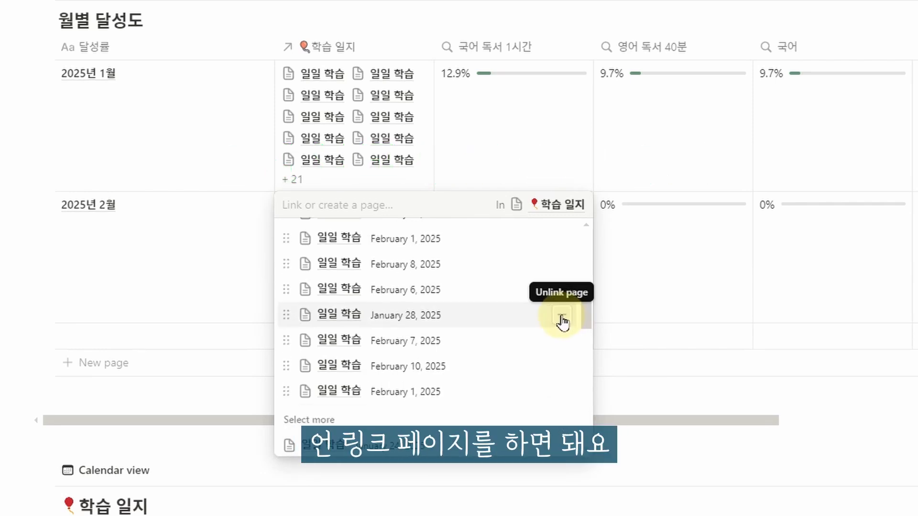
pyautogui.click(562, 317)
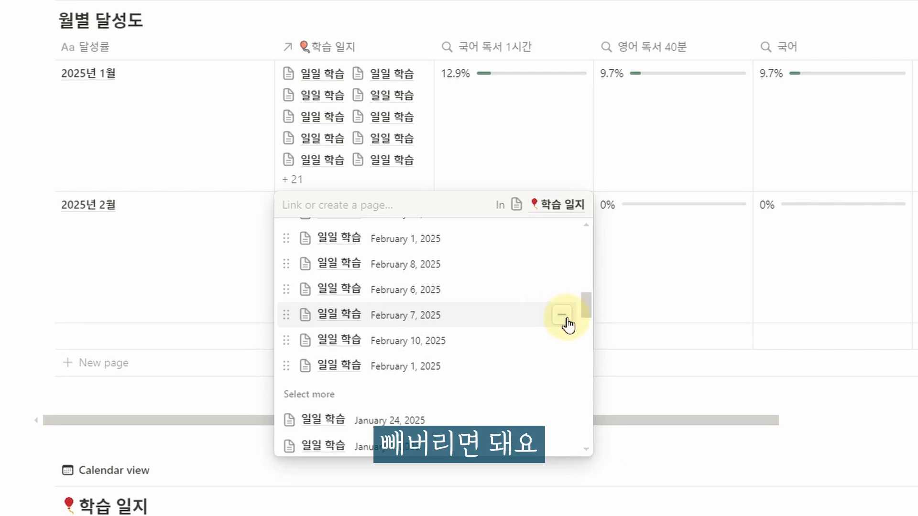
pyautogui.moveTo(586, 327); pyautogui.dragTo(588, 305)
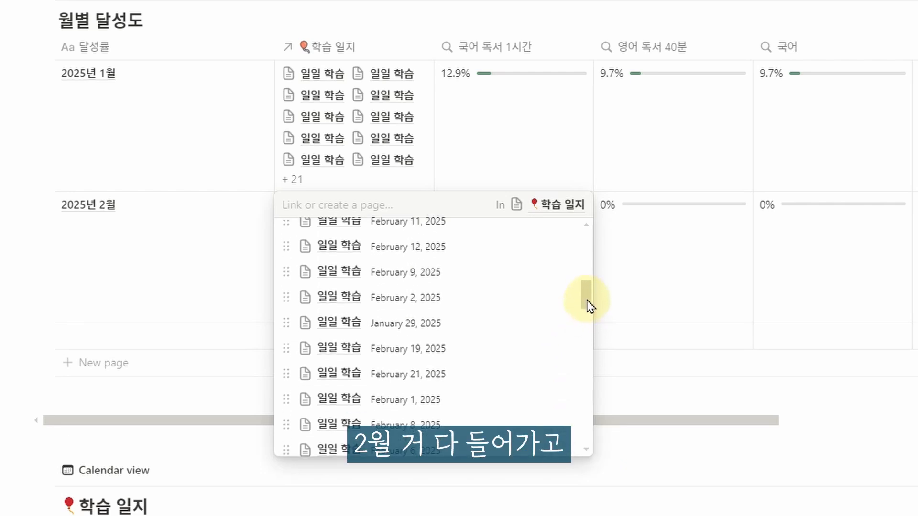
pyautogui.click(564, 323)
pyautogui.moveTo(586, 297); pyautogui.dragTo(587, 234)
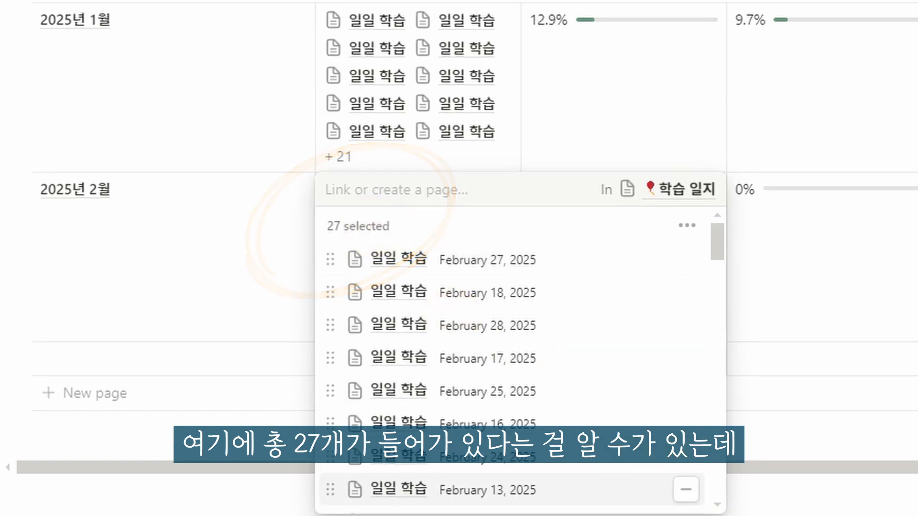
pyautogui.press('Escape')
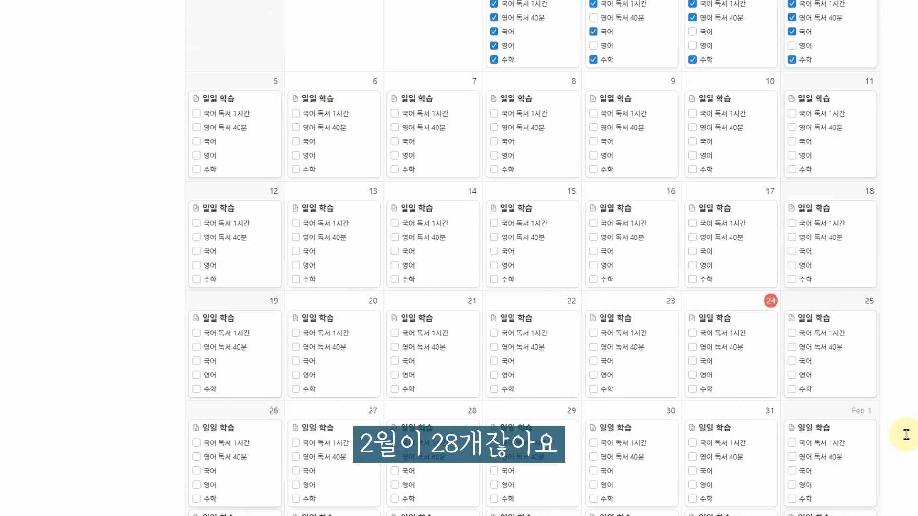
# - Show February 2025 in the 학습 일지 calendar and check its daily entries through February 28
pyautogui.scroll(-3, 904, 435)
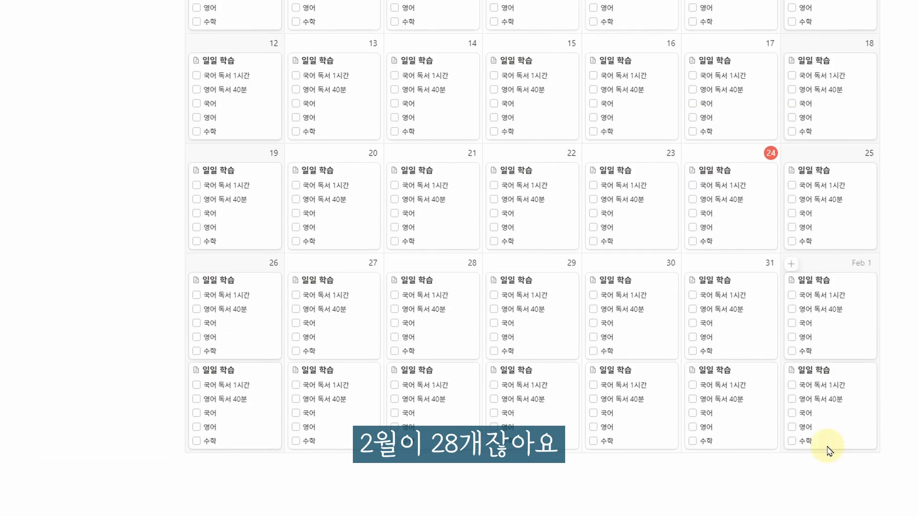
pyautogui.scroll(10, 856, 287)
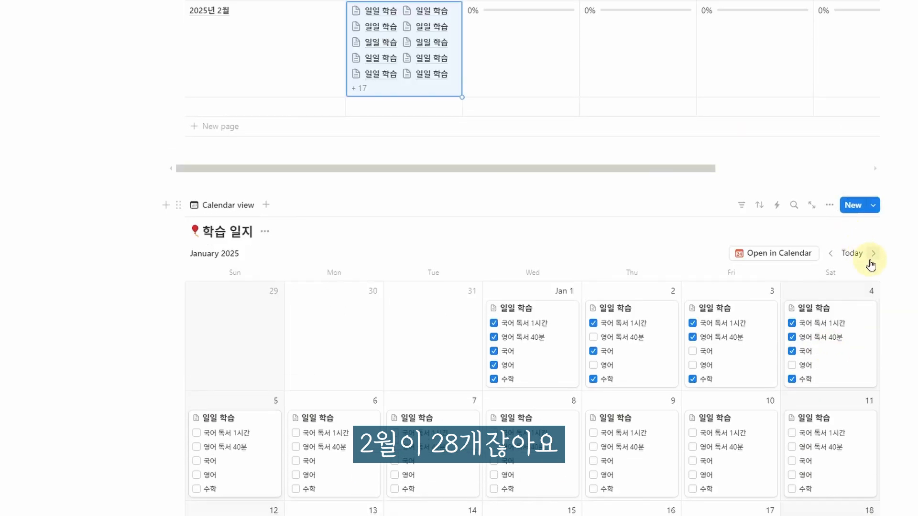
pyautogui.click(873, 255)
pyautogui.scroll(-10, 861, 297)
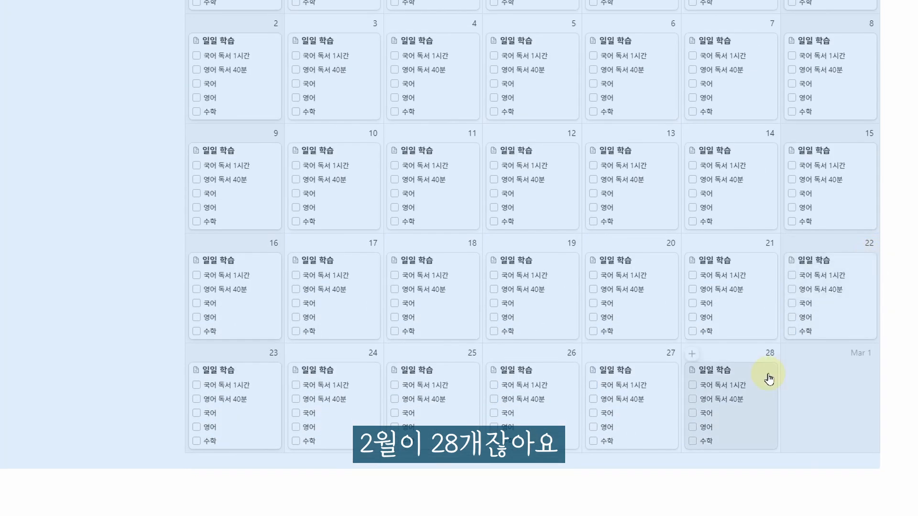
pyautogui.scroll(10, 756, 392)
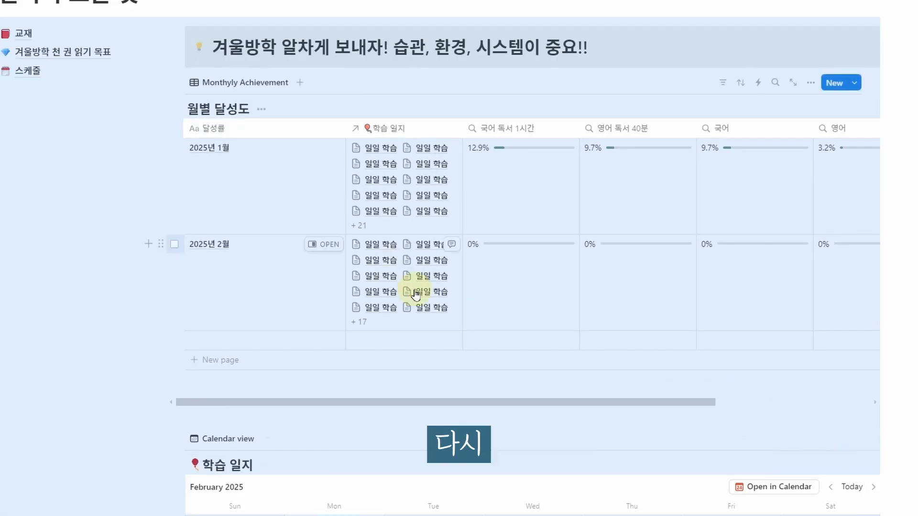
# - Link the missing February 5 일일 학습 entry to the 2025년 2월 row and check the selected count
pyautogui.click(425, 324)
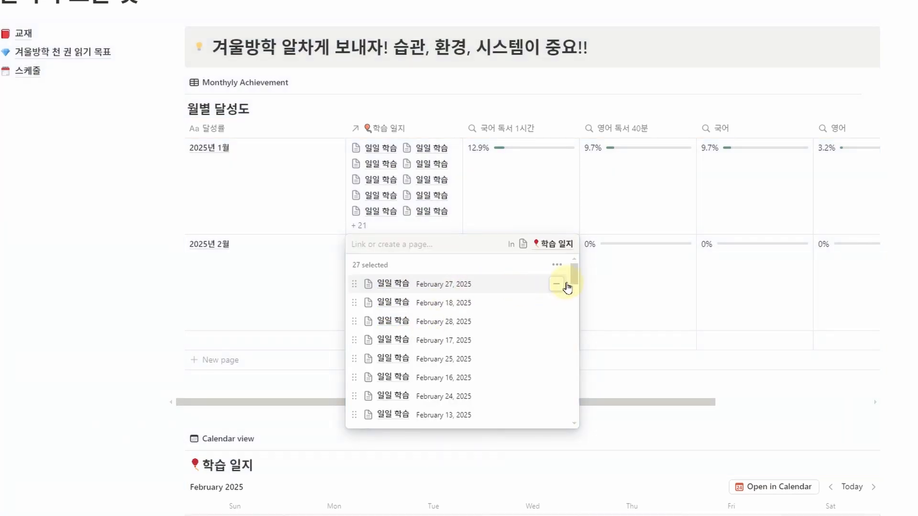
pyautogui.moveTo(574, 280); pyautogui.dragTo(569, 379)
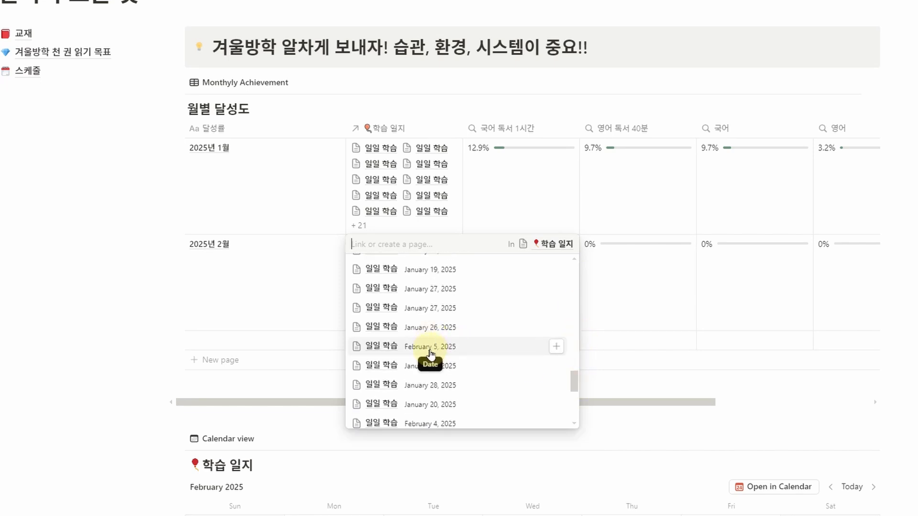
pyautogui.click(556, 348)
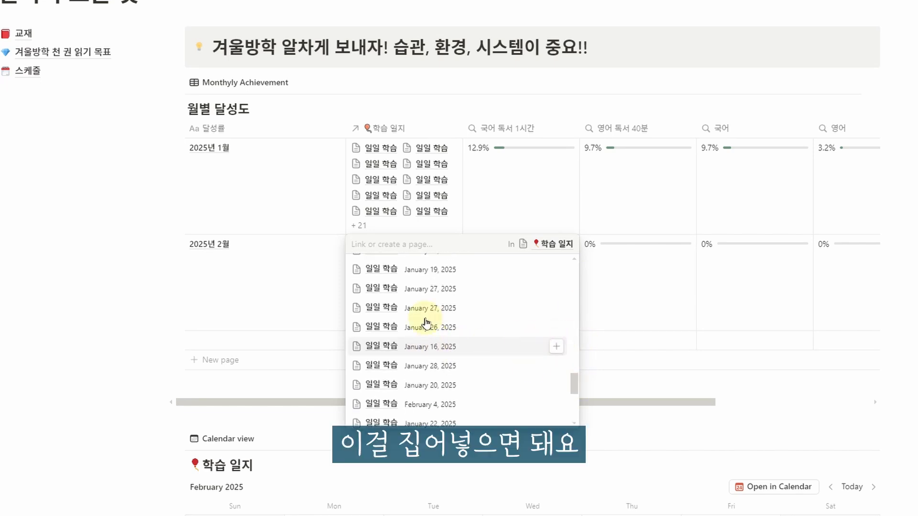
pyautogui.click(328, 307)
pyautogui.click(424, 322)
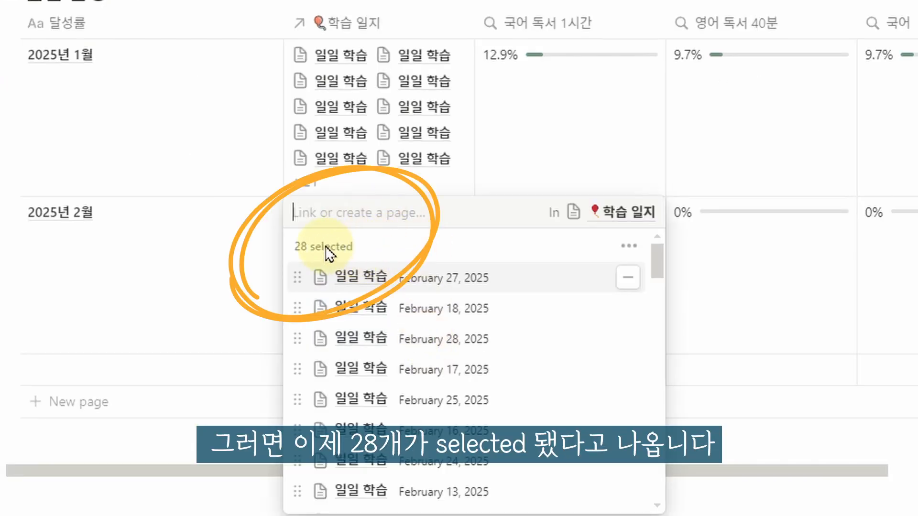
pyautogui.press('Escape')
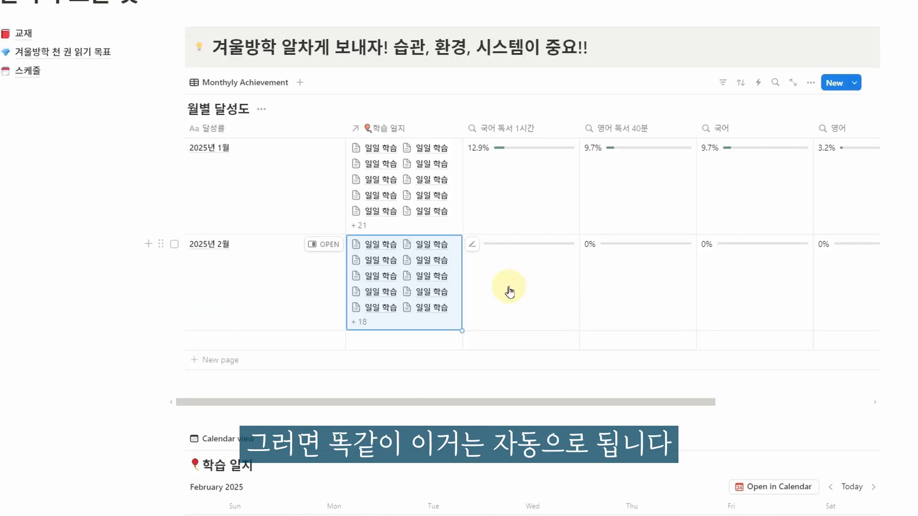
# - Examine the 2025년 2월 row's rollup settings and achievement bars across the subject columns
pyautogui.click(525, 295)
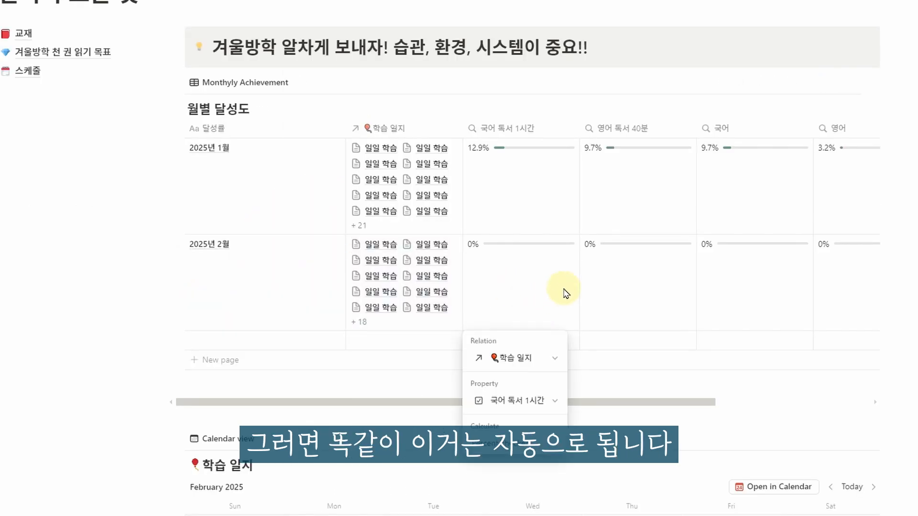
pyautogui.click(656, 278)
pyautogui.click(748, 278)
pyautogui.click(840, 284)
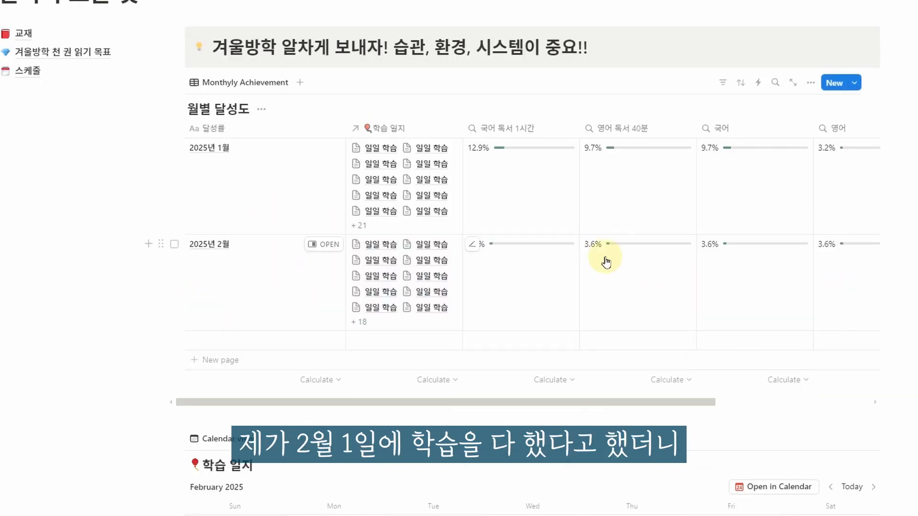
pyautogui.moveTo(693, 401); pyautogui.dragTo(837, 262)
pyautogui.moveTo(396, 401); pyautogui.dragTo(228, 396)
pyautogui.click(227, 395)
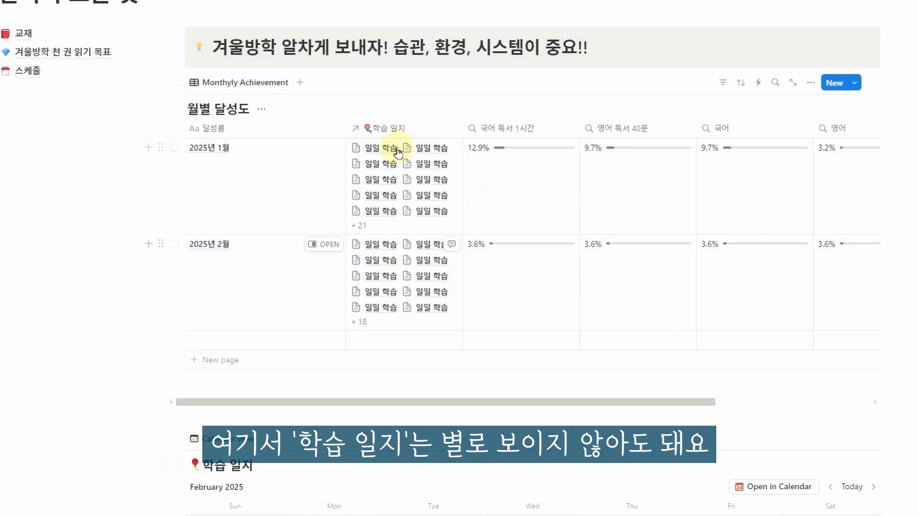
# - Hide the 학습 일지 column in the 월별 달성도 table and narrow the 달성률 column
pyautogui.click(430, 129)
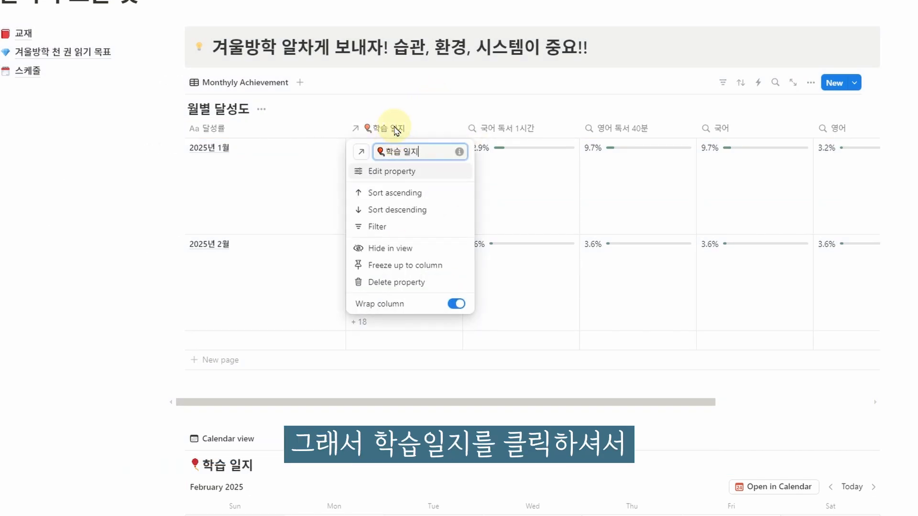
pyautogui.click(404, 249)
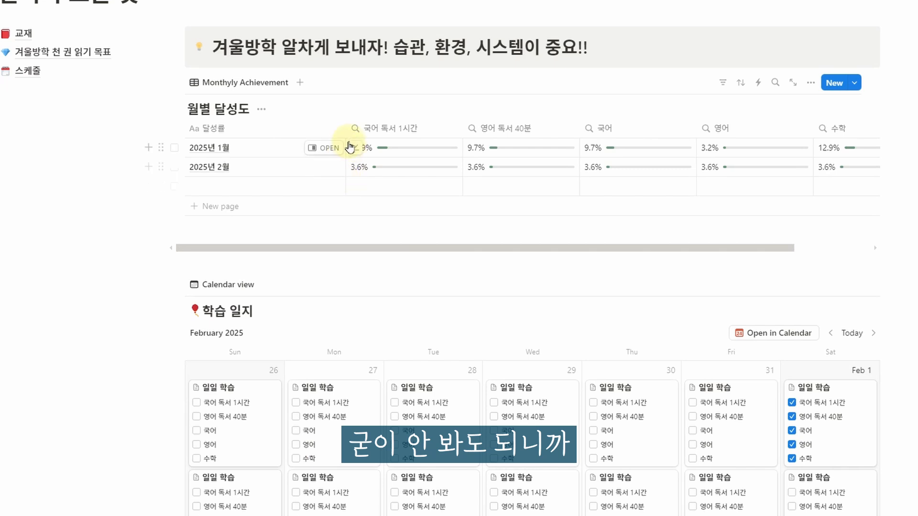
pyautogui.moveTo(344, 119); pyautogui.dragTo(279, 122)
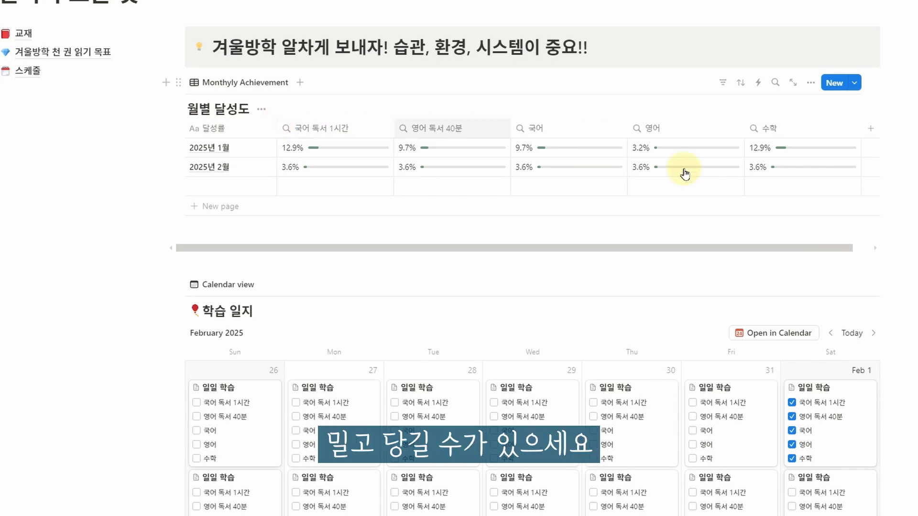
# - Change the 달성률 column's icon to the bold asterisk
pyautogui.click(199, 138)
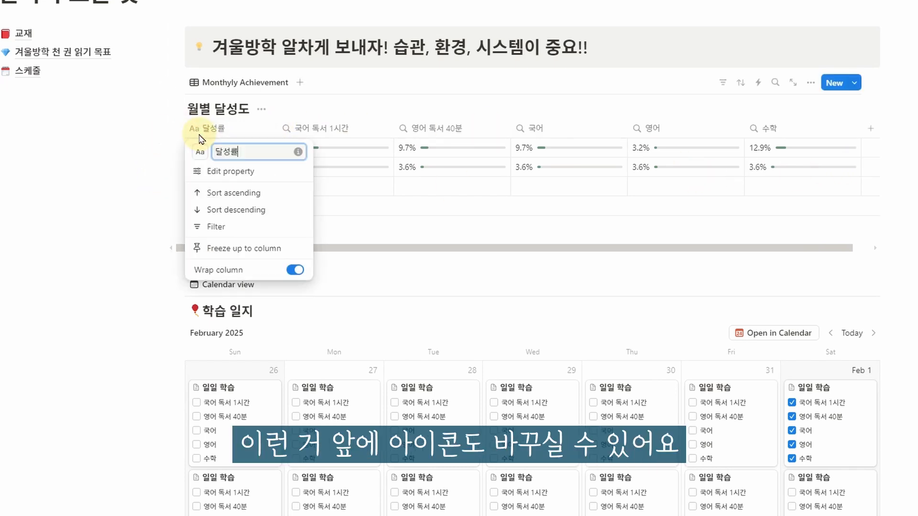
pyautogui.click(200, 152)
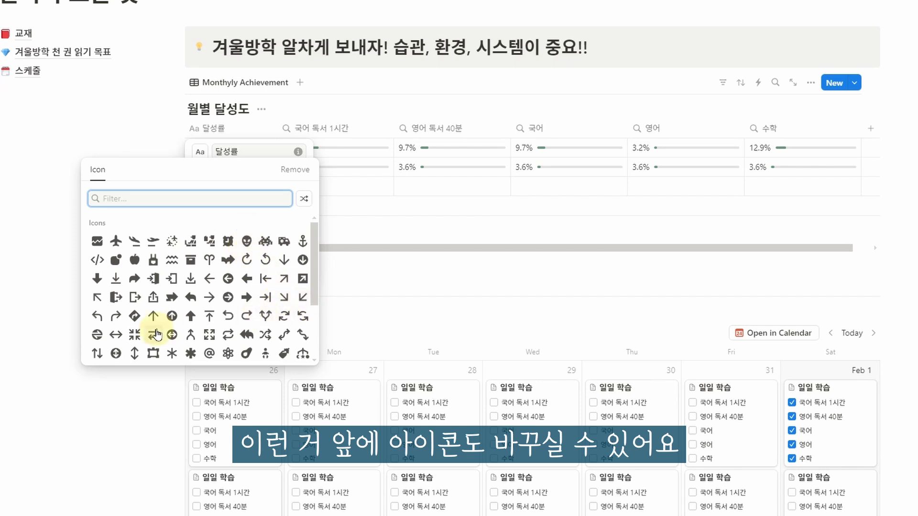
pyautogui.scroll(-2, 190, 286)
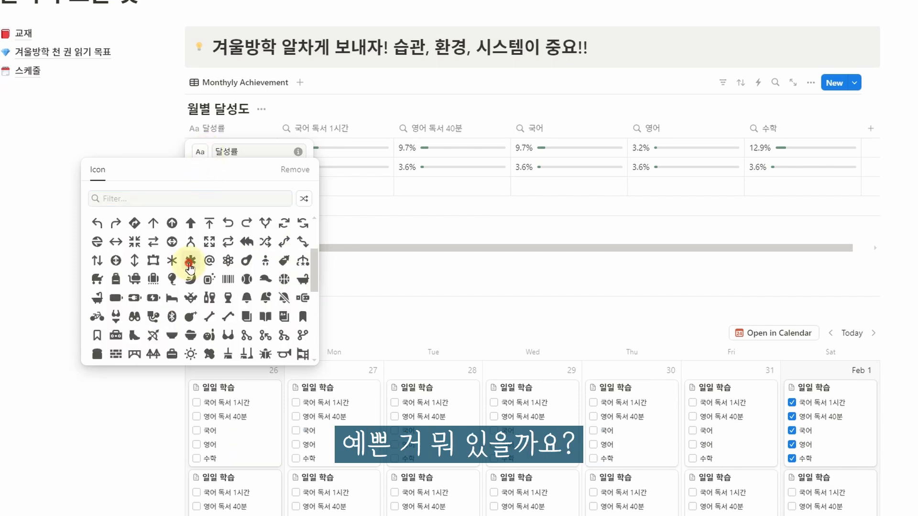
pyautogui.click(190, 262)
pyautogui.click(366, 118)
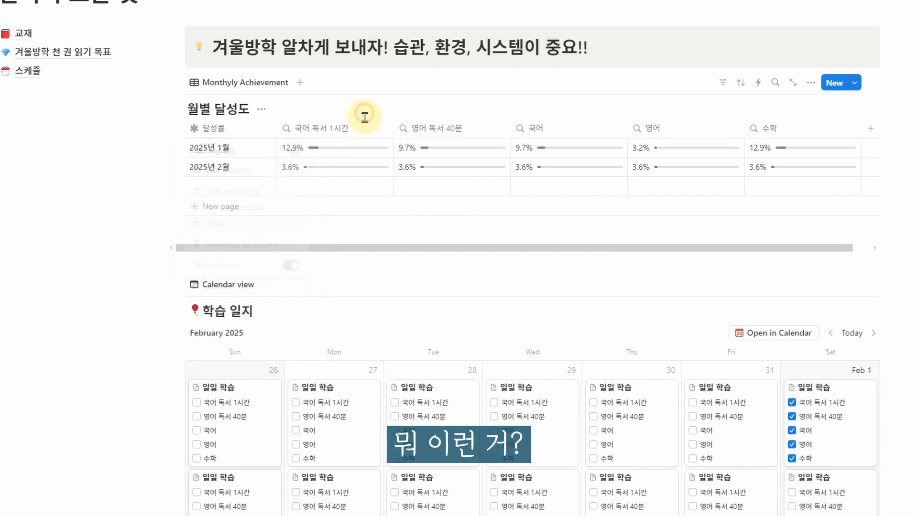
# - Change the 국어 독서 1시간 column's icon to the square dice icon
pyautogui.click(288, 127)
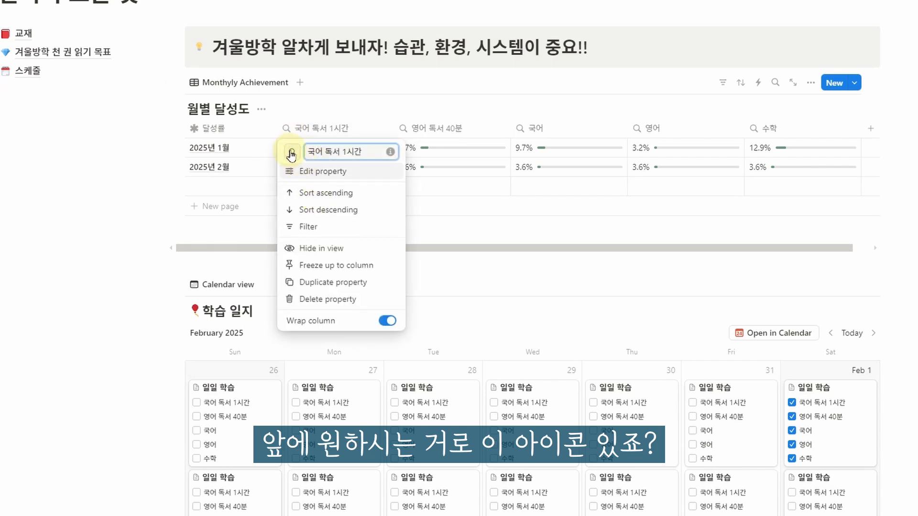
pyautogui.click(293, 152)
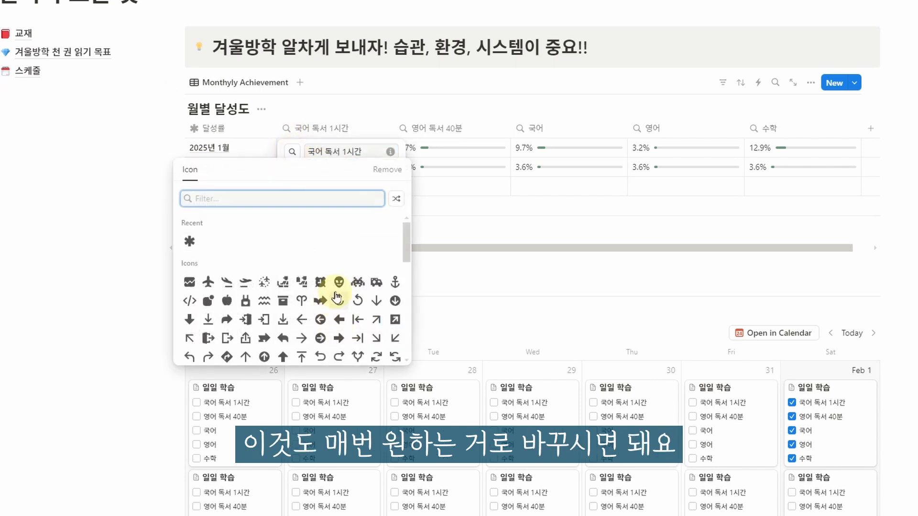
pyautogui.scroll(-10, 310, 316)
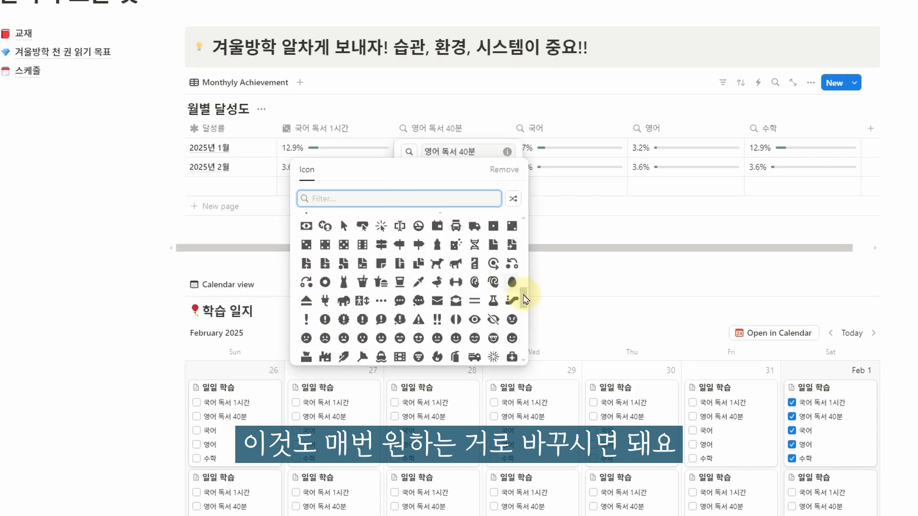
# - Change the 영어 독서 40분 column's icon to the butterfly and open the 국어 column's options
pyautogui.scroll(-3, 523, 302)
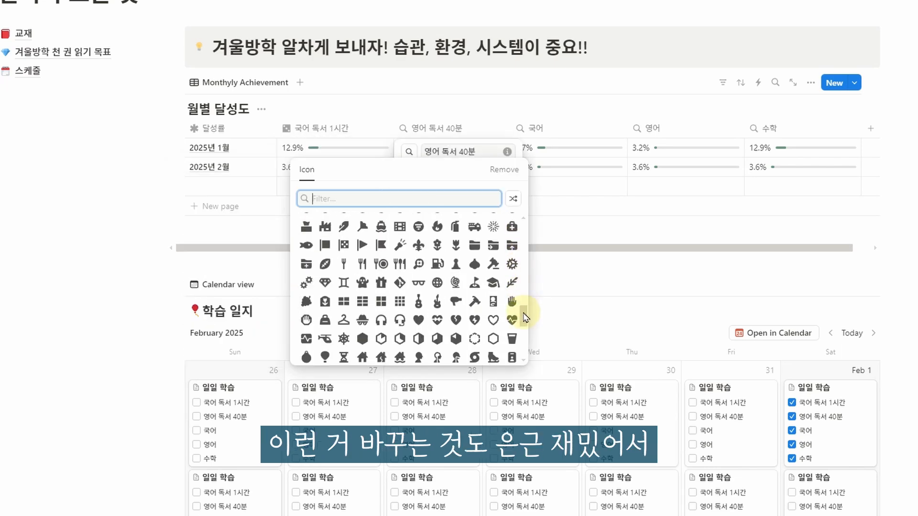
pyautogui.moveTo(525, 321); pyautogui.dragTo(528, 329)
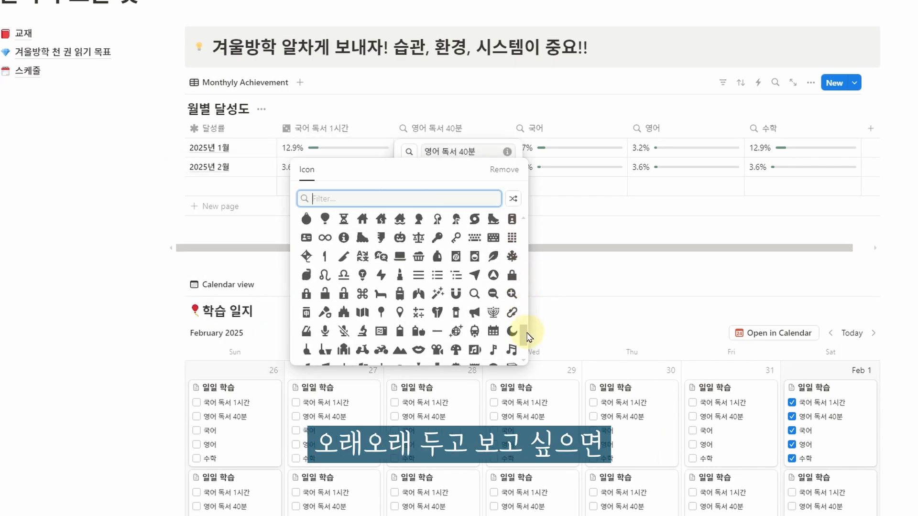
pyautogui.scroll(-3, 527, 333)
pyautogui.scroll(-5, 526, 348)
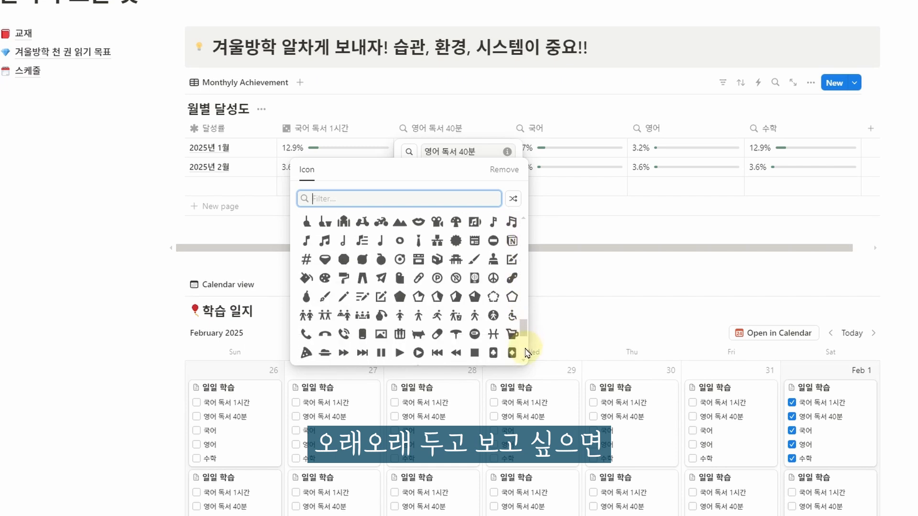
pyautogui.scroll(-5, 522, 364)
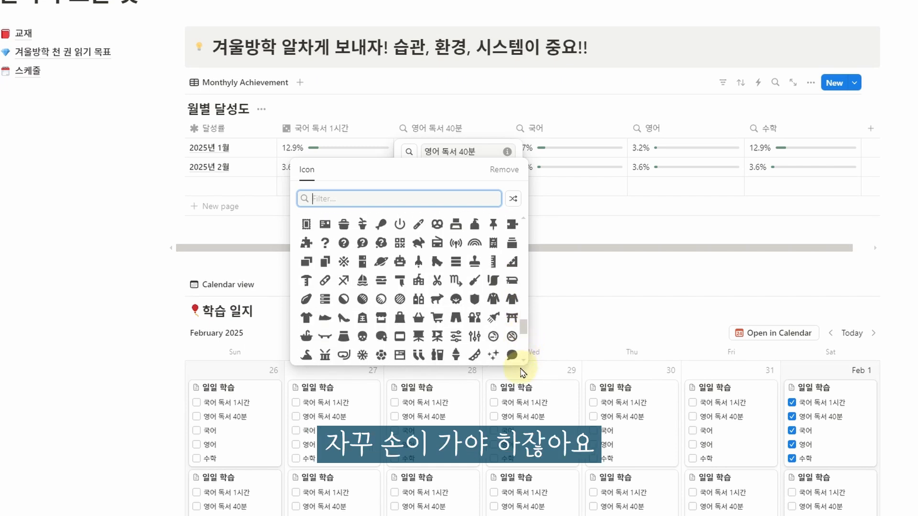
pyautogui.scroll(-4, 523, 381)
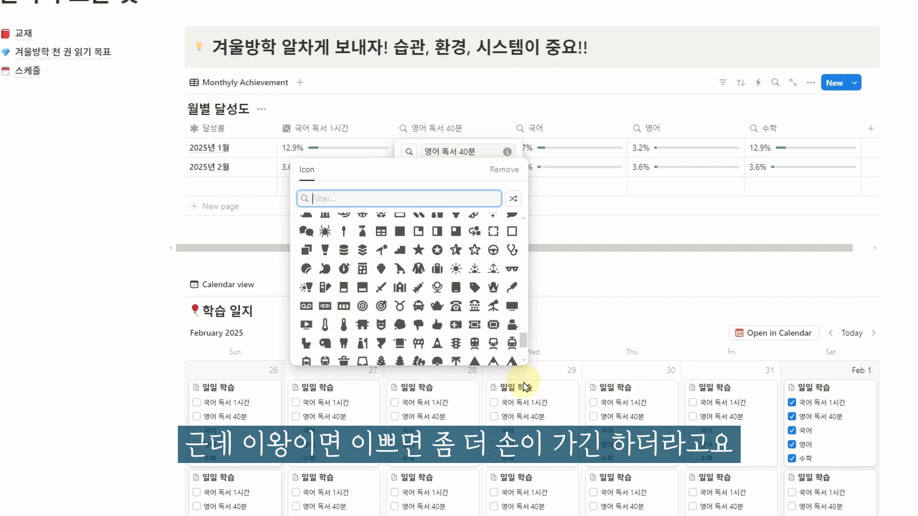
pyautogui.scroll(-2, 526, 395)
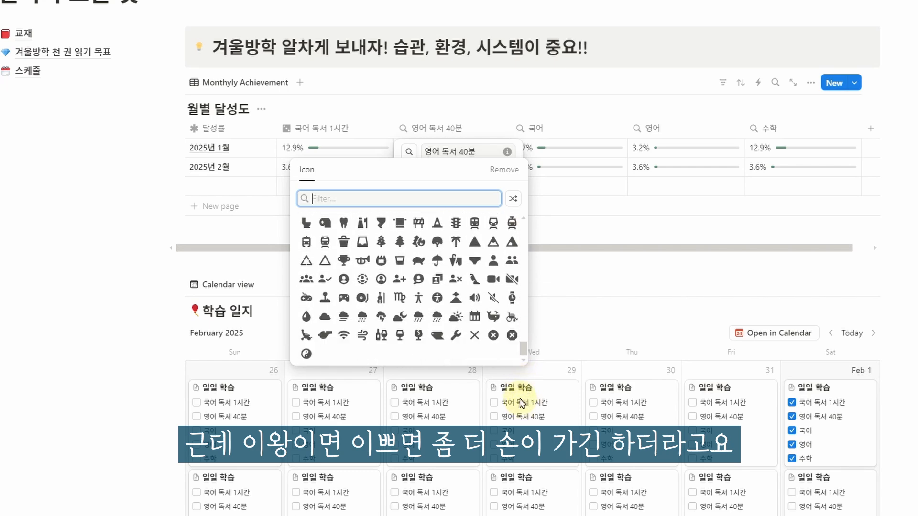
pyautogui.scroll(20, 512, 322)
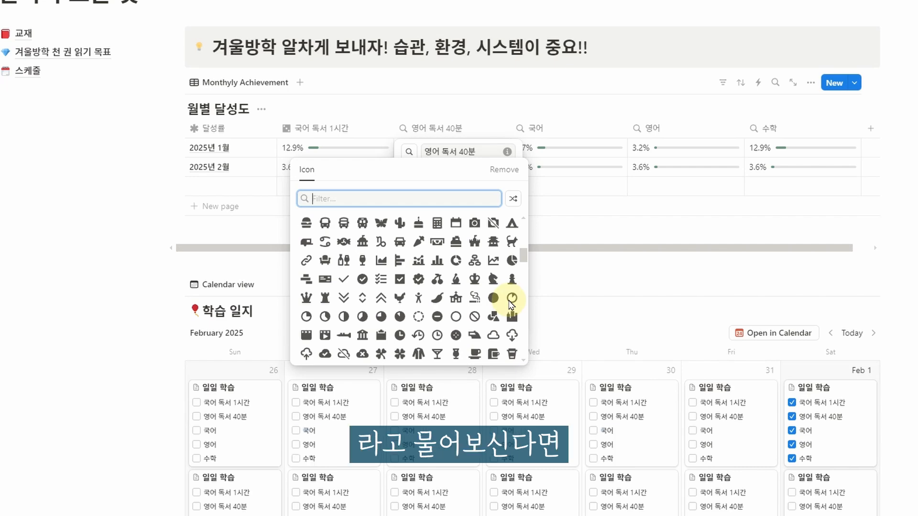
pyautogui.scroll(2, 511, 302)
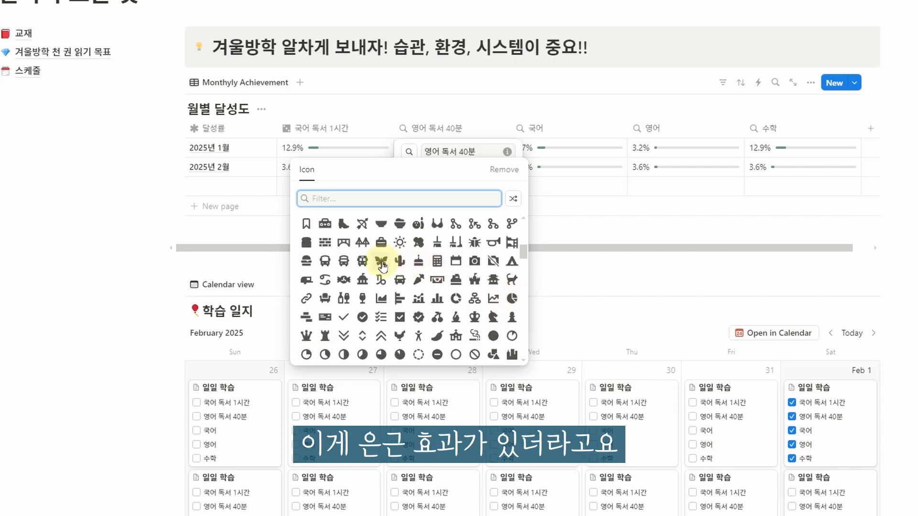
pyautogui.click(381, 261)
pyautogui.click(522, 128)
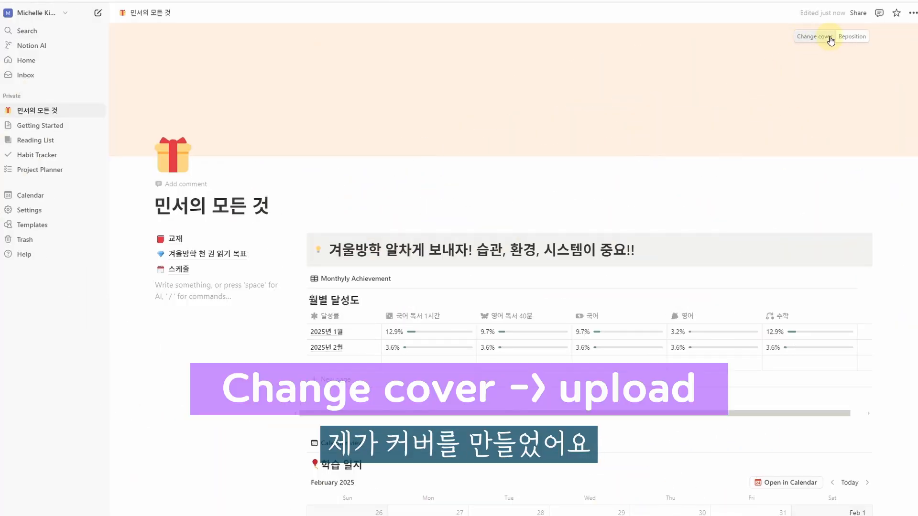
# - Replace the page cover with the uploaded banner of cartoon animal faces and look over the page
pyautogui.click(825, 37)
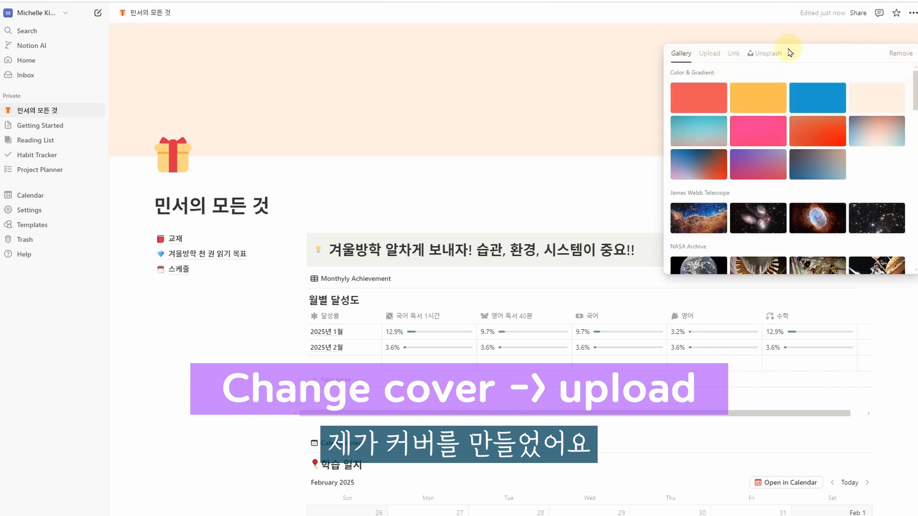
pyautogui.click(714, 56)
pyautogui.click(754, 78)
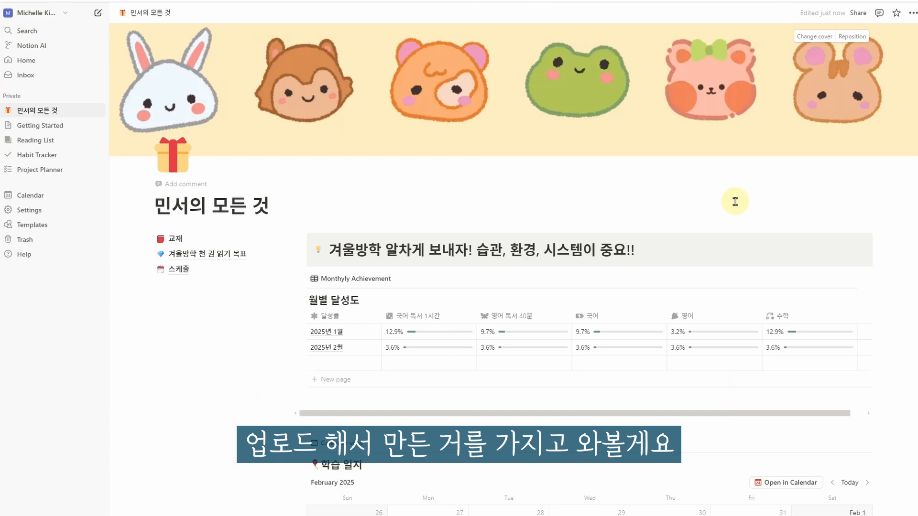
pyautogui.scroll(-9, 358, 285)
pyautogui.scroll(8, 287, 273)
# - Copy the 미자모 cafe's address, cafe.naver.com/mijamo, from the browser and return to the empty line under 스케줄 in Notion
pyautogui.click(239, 262)
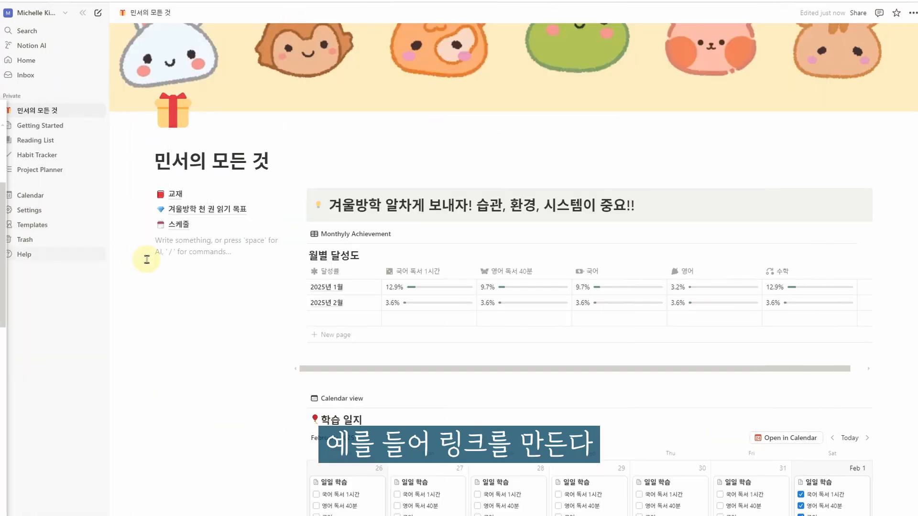
pyautogui.click(155, 258)
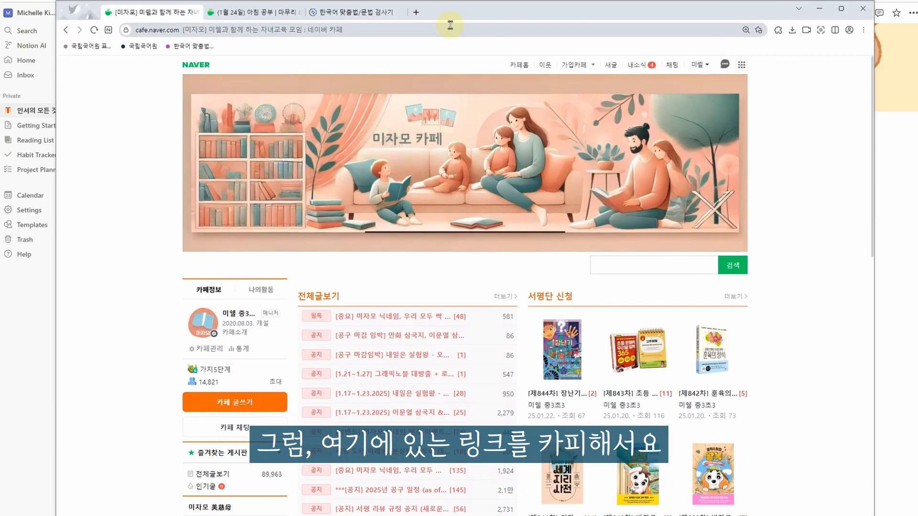
pyautogui.click(450, 27)
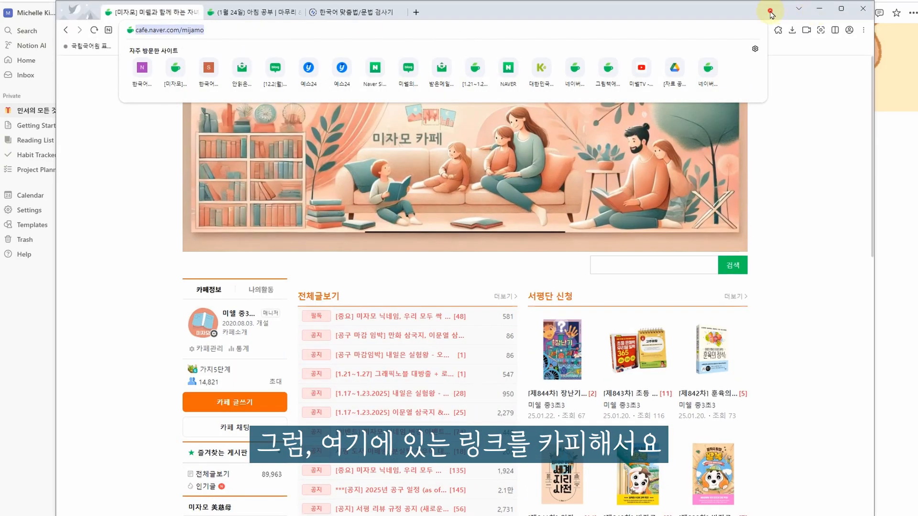
pyautogui.click(820, 8)
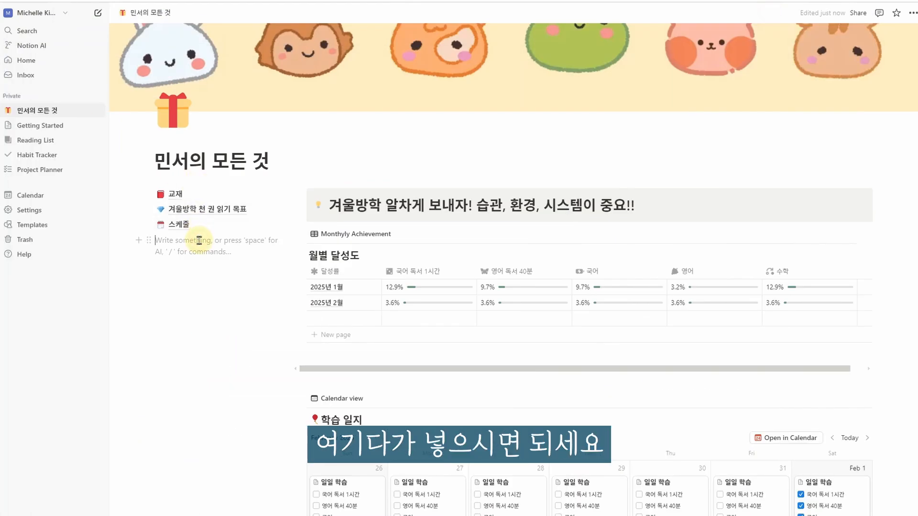
# - Add a line under 스케줄 with a coffee cup emoji and the text 미자모
pyautogui.press('super+period')
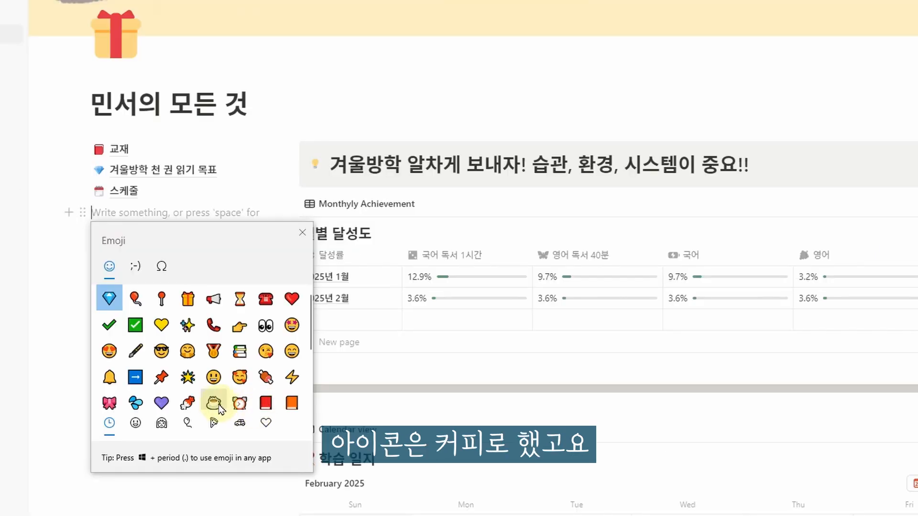
pyautogui.click(213, 403)
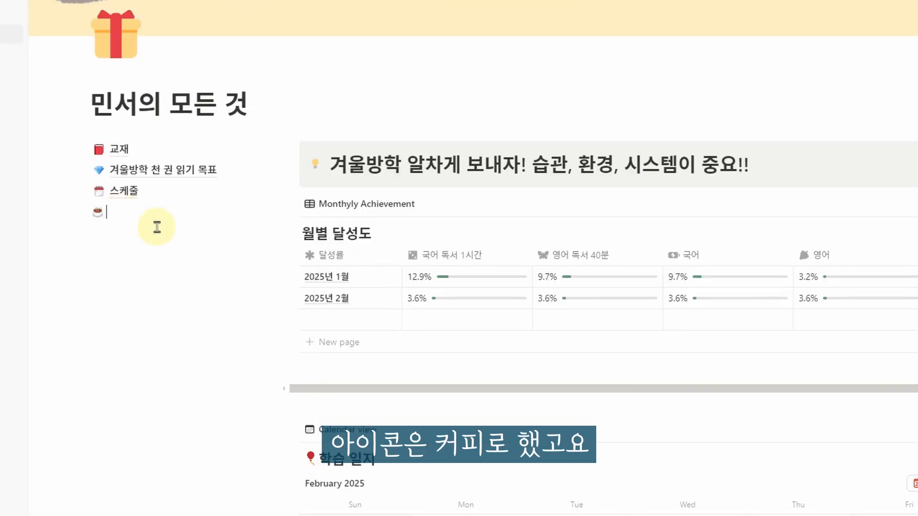
pyautogui.write('메')
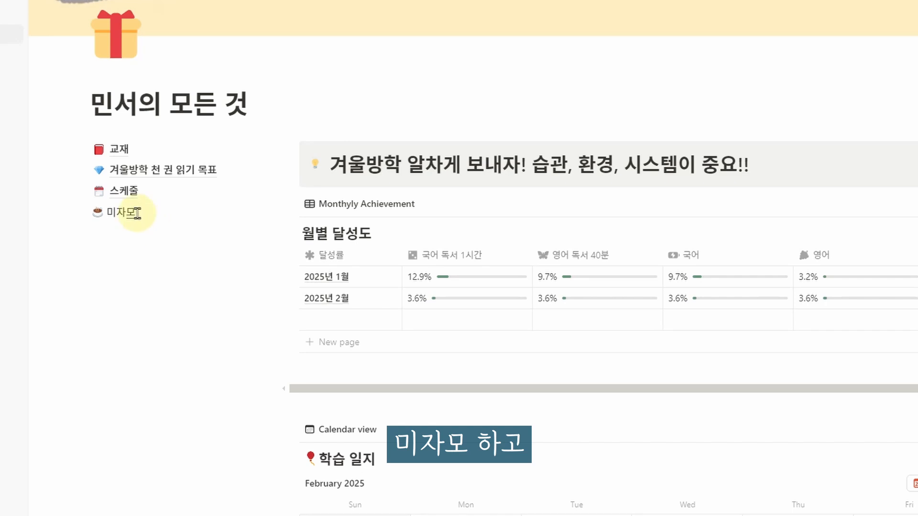
pyautogui.doubleClick(124, 213)
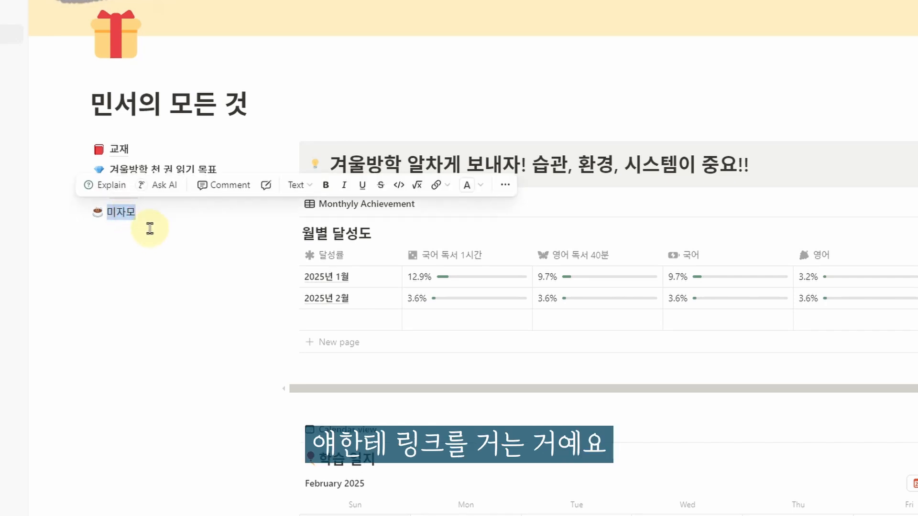
pyautogui.click(447, 188)
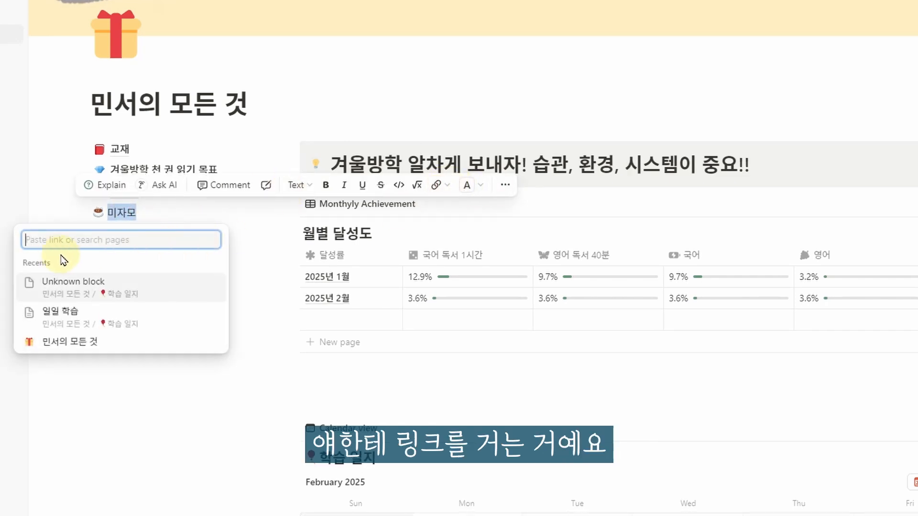
pyautogui.write('https://cafe.naver.com/mijamo')
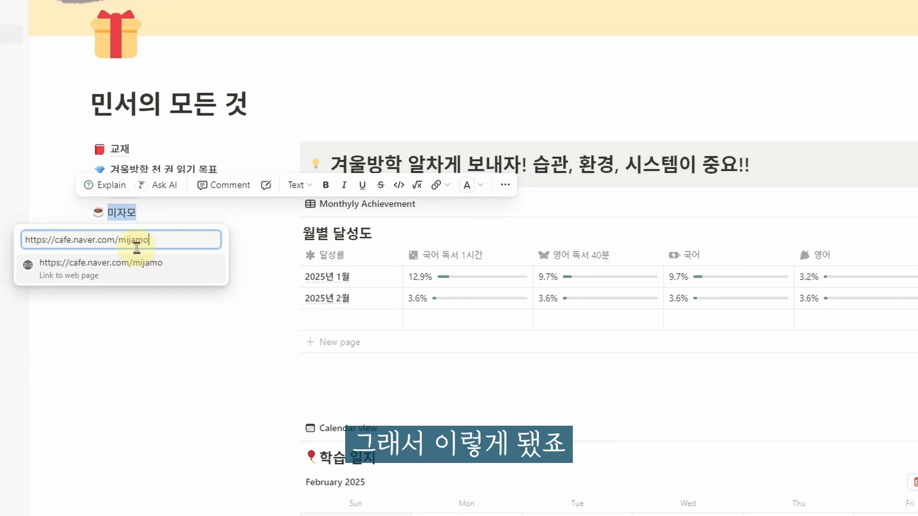
pyautogui.click(90, 285)
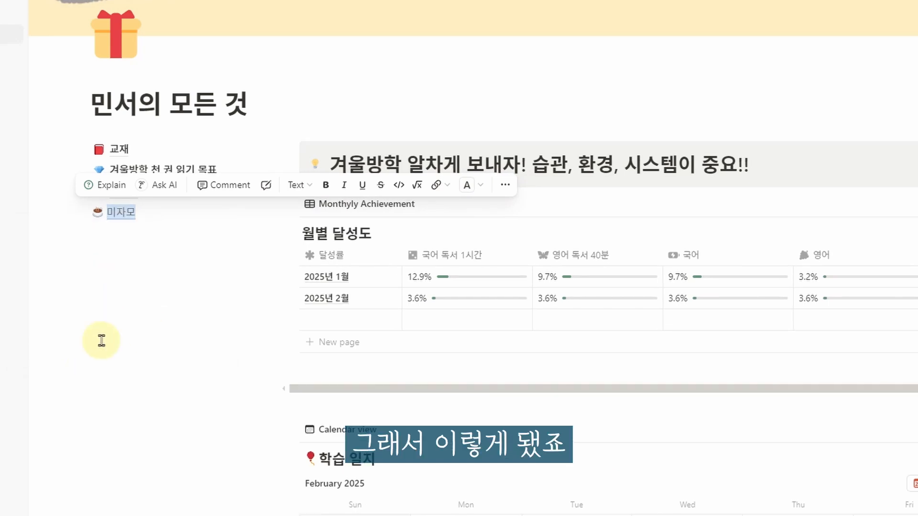
pyautogui.click(199, 257)
pyautogui.click(128, 219)
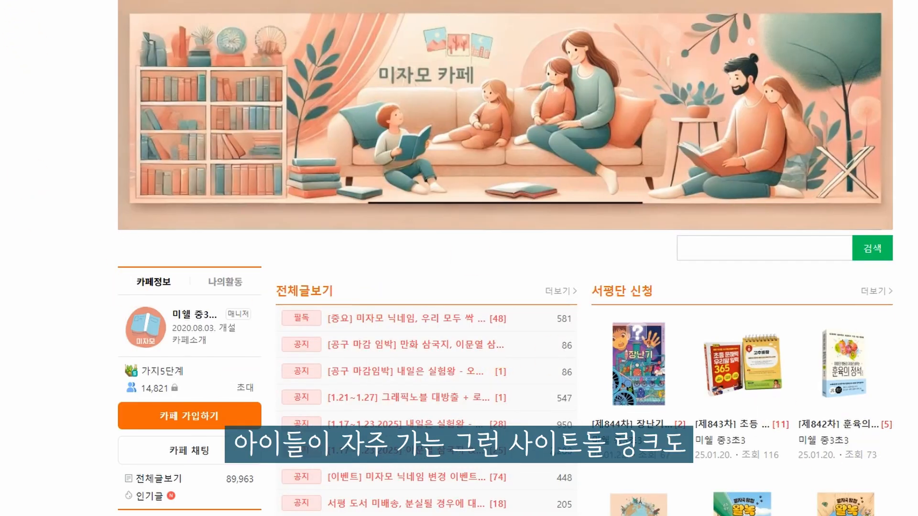
pyautogui.click(892, 0)
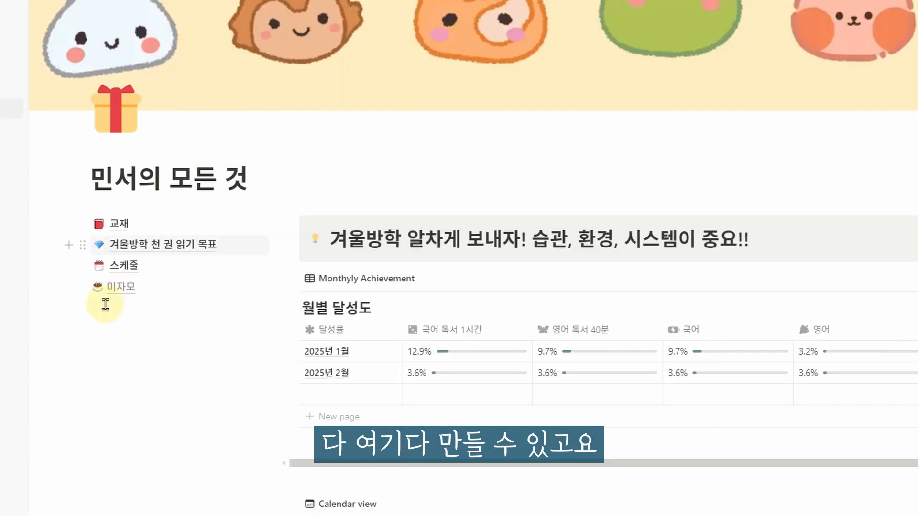
# - Insert a divider between the 스케줄 page and the 미자모 link, and remove the empty line above the link
pyautogui.scroll(-2, 202, 421)
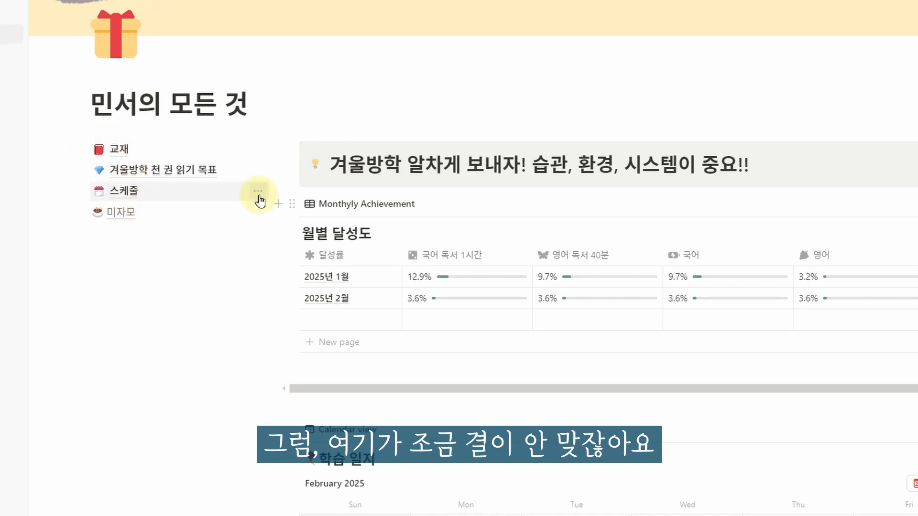
pyautogui.click(69, 213)
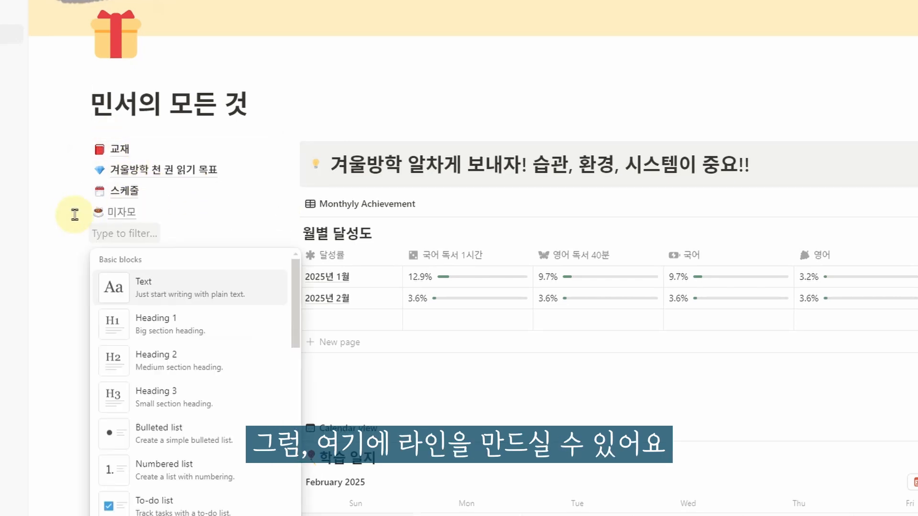
pyautogui.write('--')
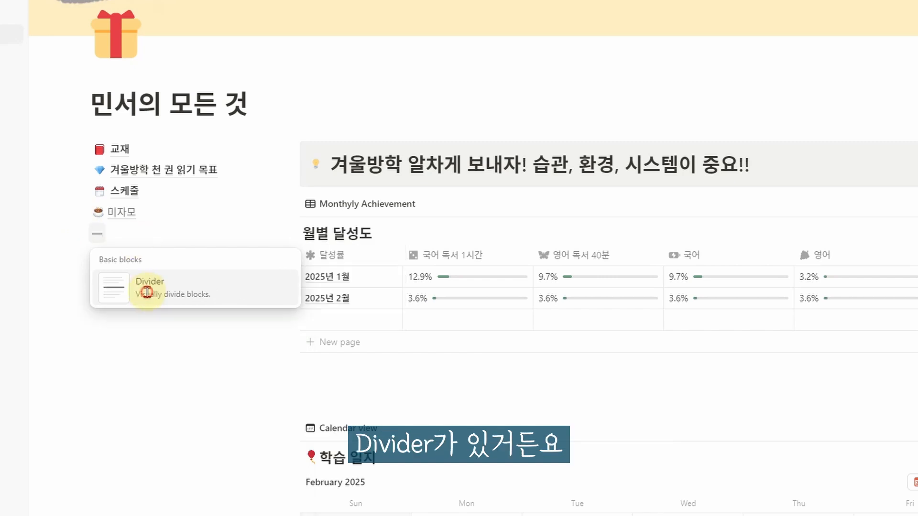
pyautogui.click(149, 296)
pyautogui.moveTo(86, 215); pyautogui.dragTo(87, 243)
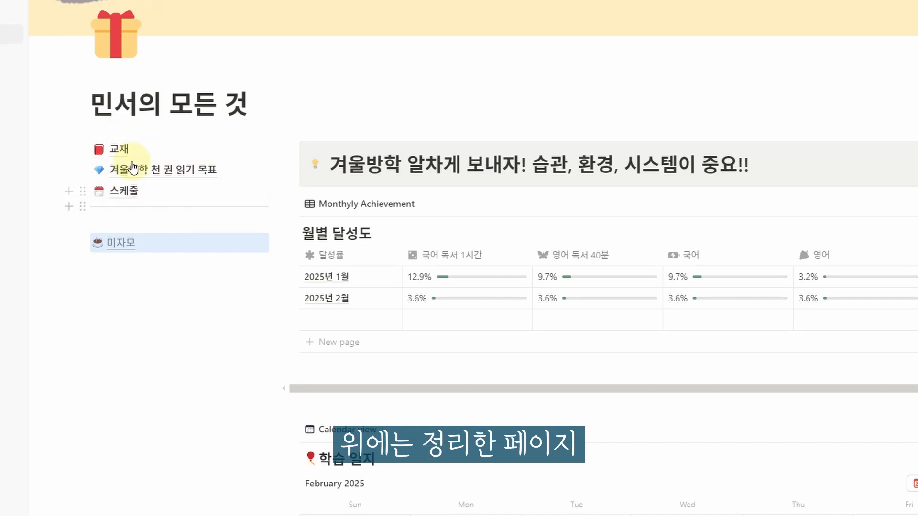
pyautogui.click(129, 216)
pyautogui.press('BackSpace')
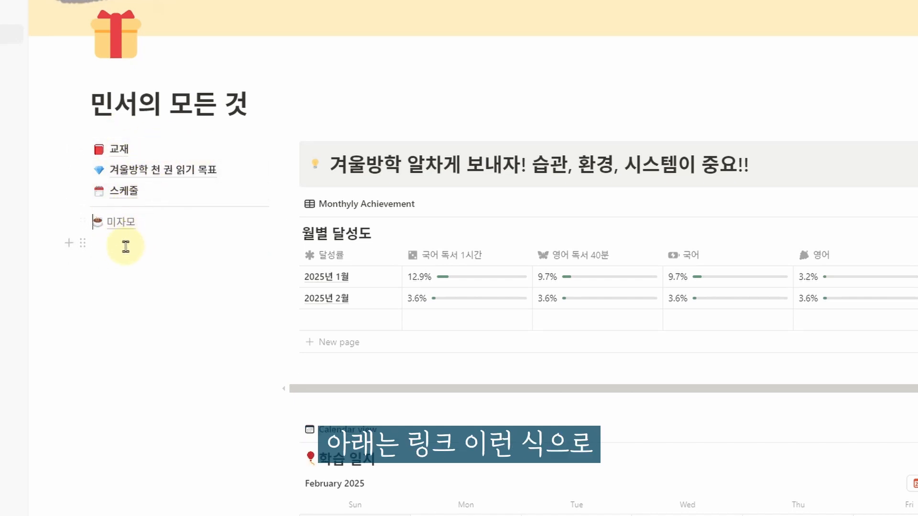
pyautogui.click(125, 264)
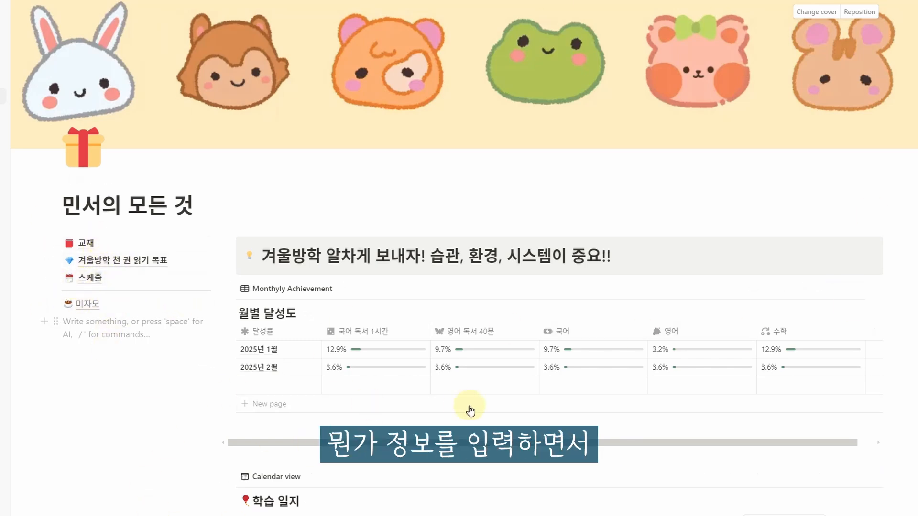
# - Look over the page from the cover down to the 학습 일지 calendar and open the 교재 page
pyautogui.scroll(-10, 574, 410)
pyautogui.scroll(-5, 574, 425)
pyautogui.scroll(14, 584, 368)
pyautogui.scroll(2, 593, 363)
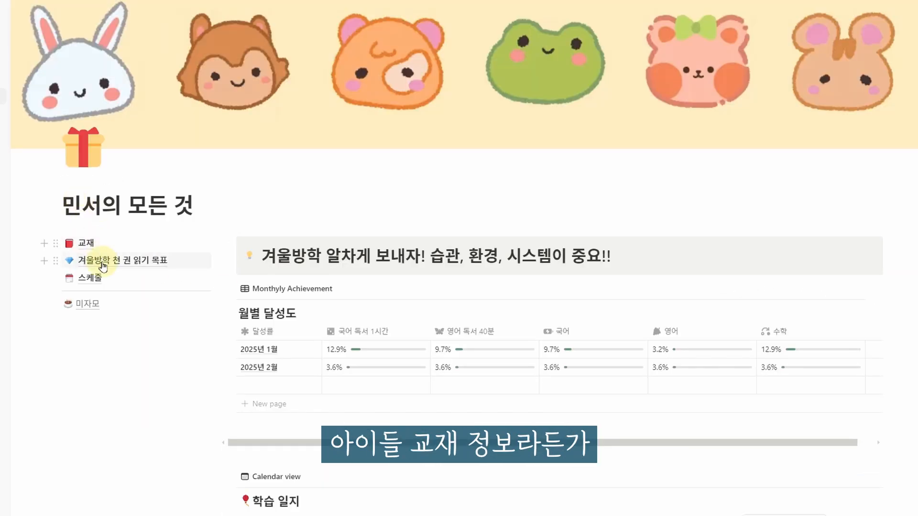
pyautogui.click(79, 243)
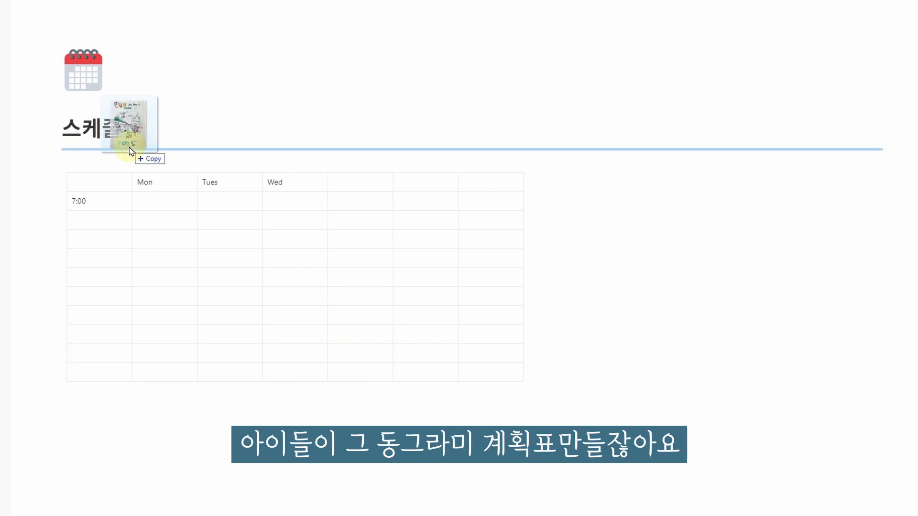
# - Insert the child's hand-drawn winter vacation plan image under the 스케줄 title, above the timetable, and shrink it
pyautogui.moveTo(127, 143); pyautogui.dragTo(128, 146)
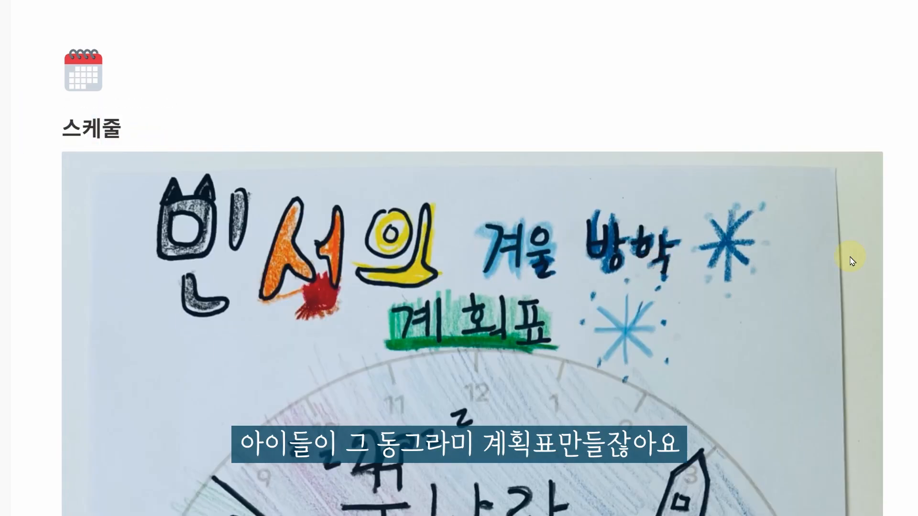
pyautogui.scroll(-12, 851, 258)
pyautogui.moveTo(880, 59); pyautogui.dragTo(550, 82)
# - Arrange the plan image and the weekday timetable side by side in two columns, and narrow the image column so the whole table fits
pyautogui.moveTo(246, 263); pyautogui.dragTo(84, 386)
pyautogui.moveTo(219, 267); pyautogui.dragTo(389, 314)
pyautogui.scroll(-5, 355, 299)
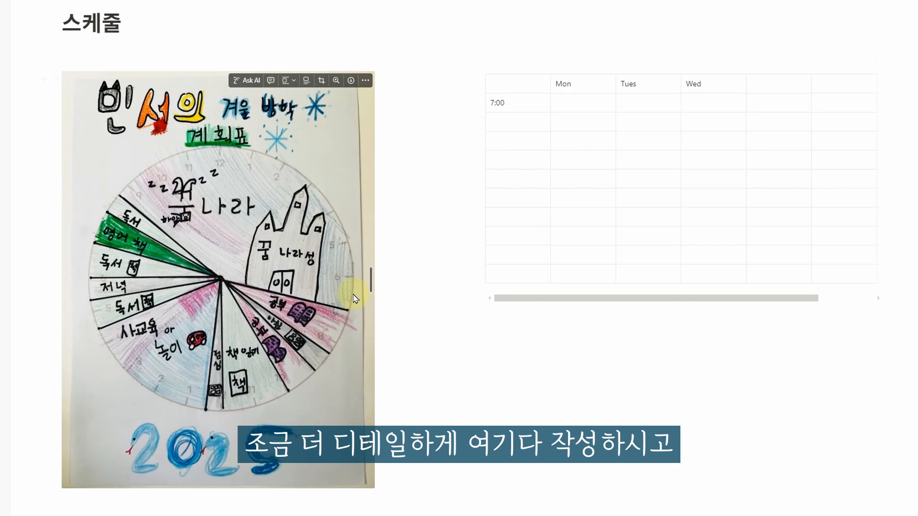
pyautogui.click(537, 211)
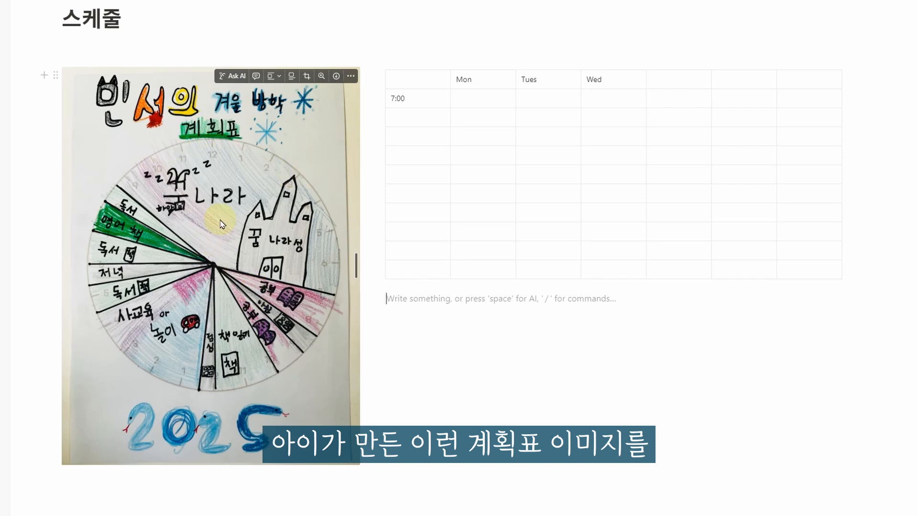
pyautogui.scroll(3, 221, 225)
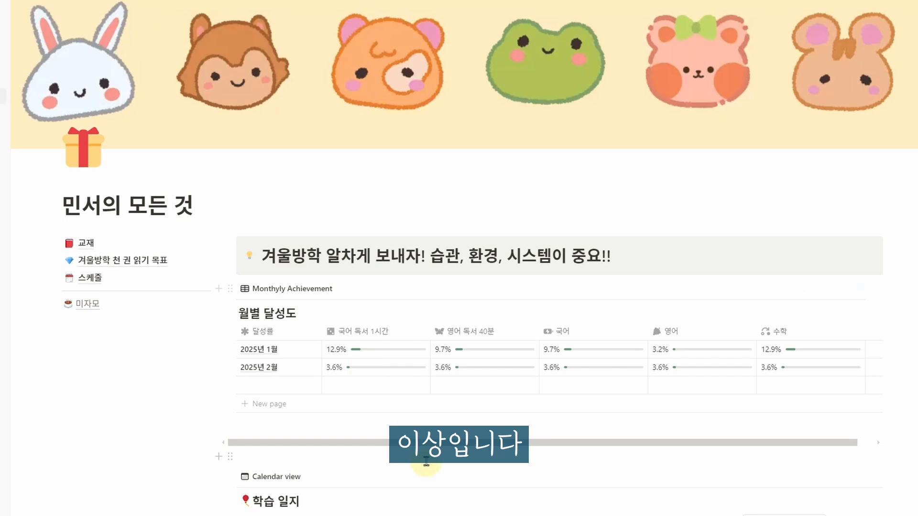
pyautogui.scroll(-5, 427, 459)
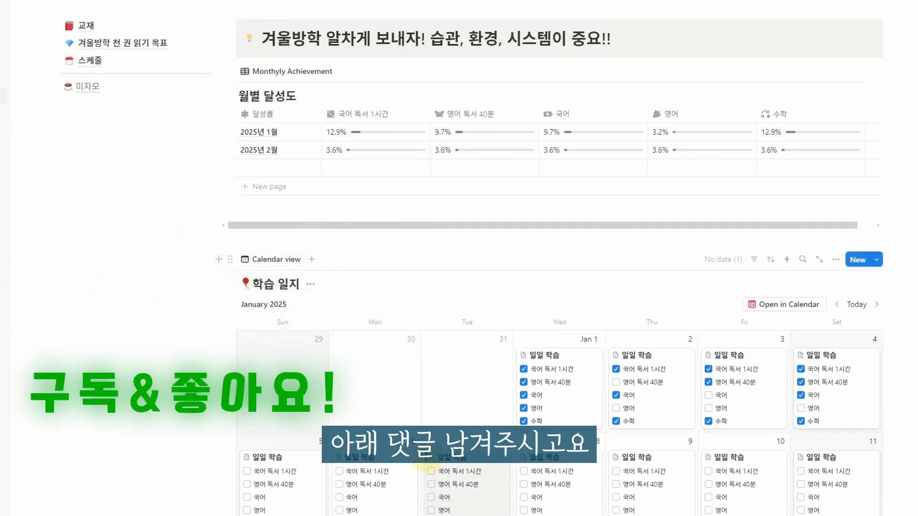
pyautogui.scroll(5, 511, 416)
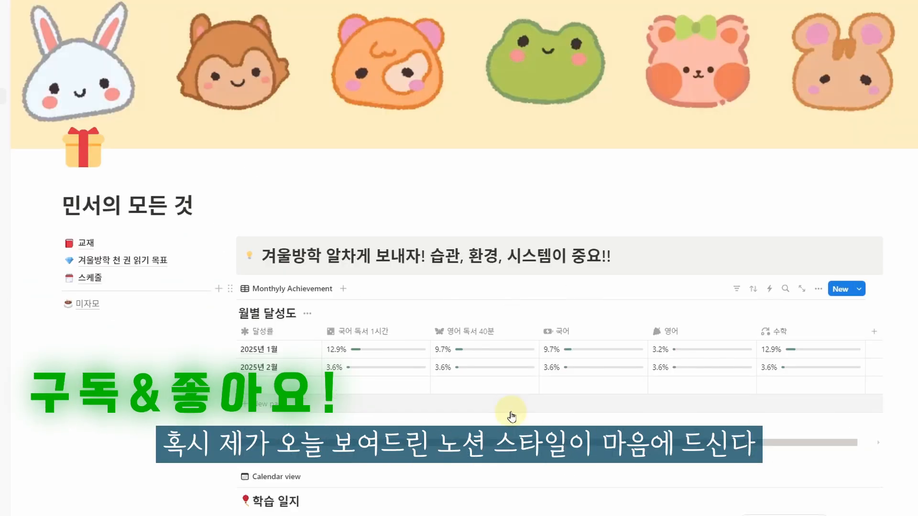